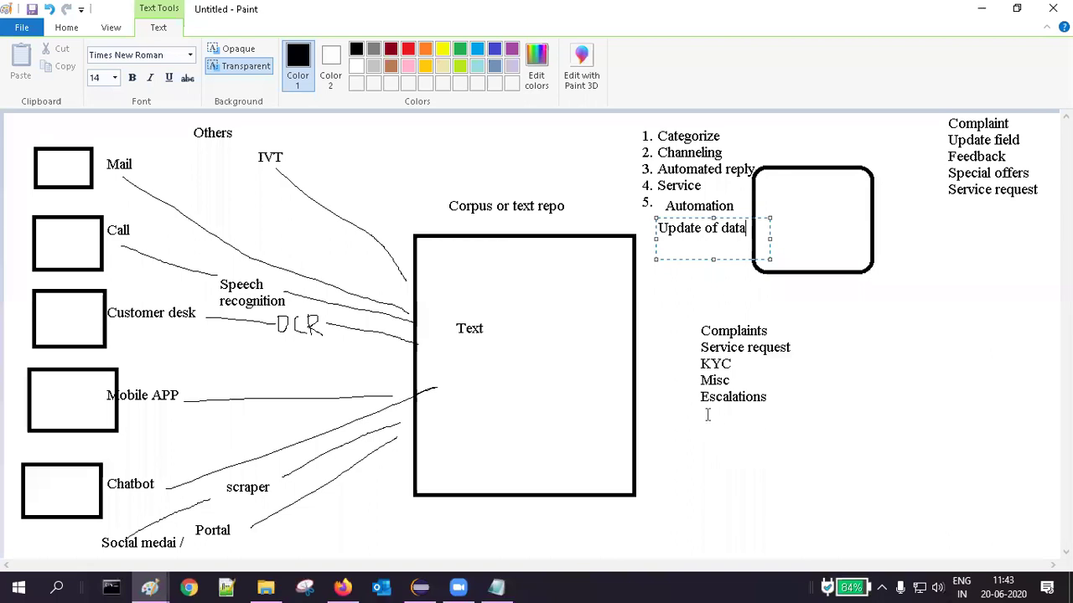
Add the text "Updating of data" directly below "Escalations" in the list next to the Corpus box
drag(700, 416, 810, 458)
text(Updati)
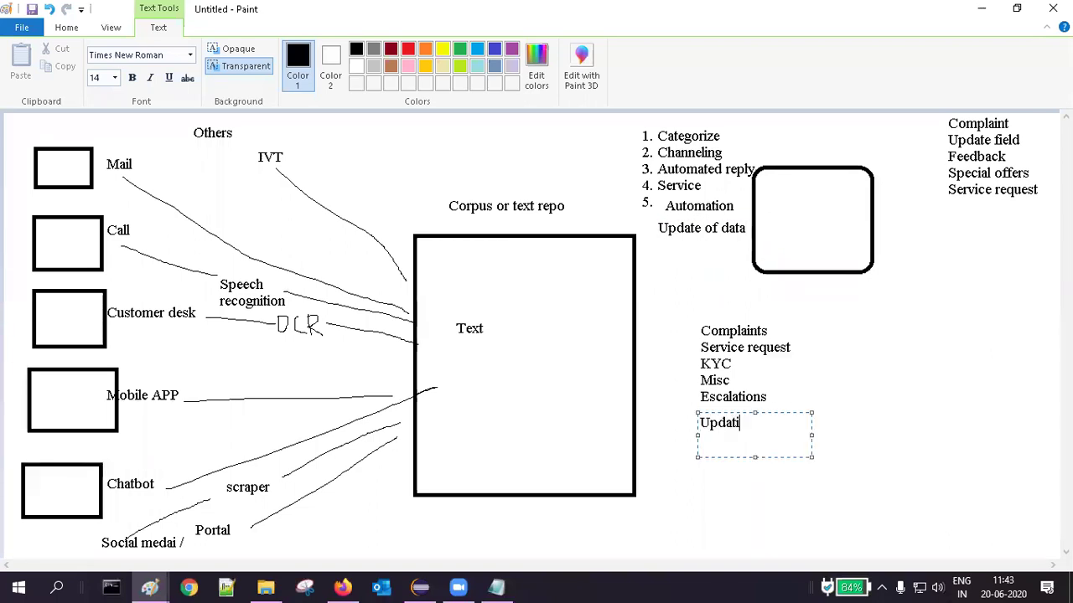
text(ng o)
key(BackSpace)
text(f data)
double_click(758, 425)
text(o)
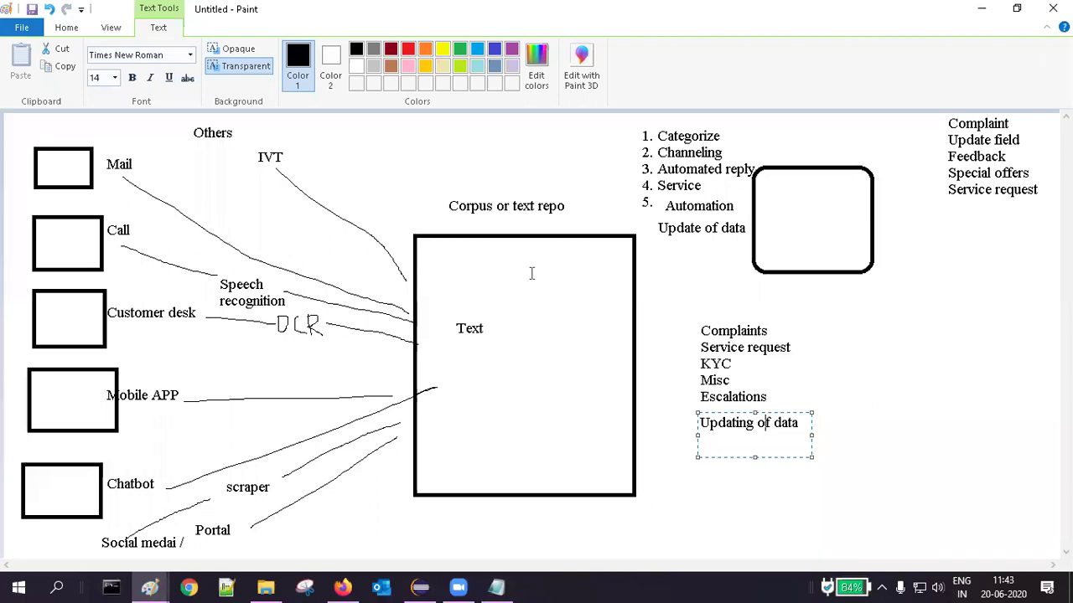
click(77, 28)
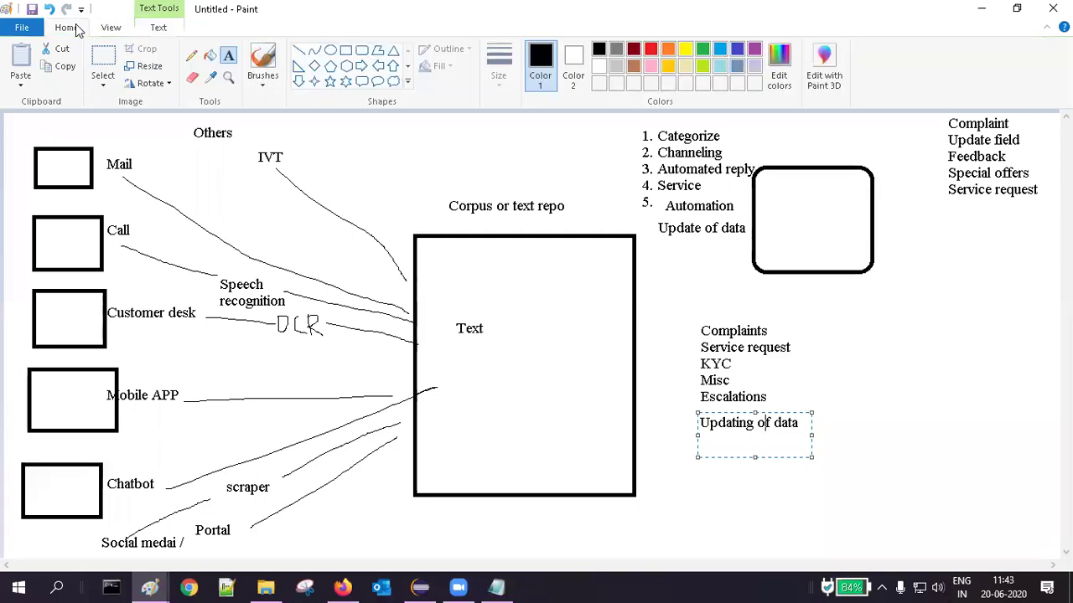
click(544, 402)
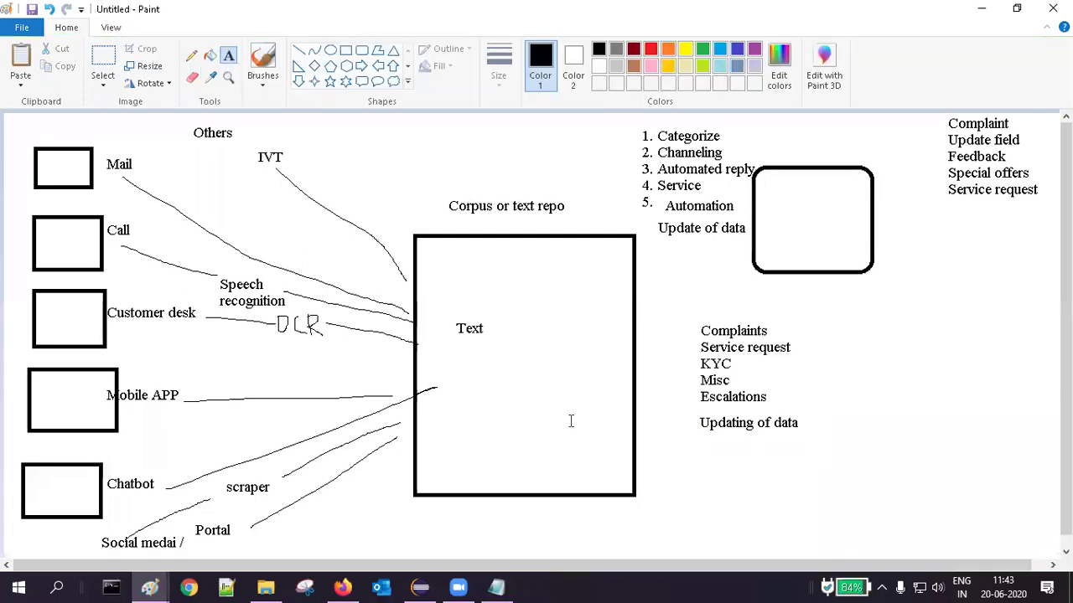
Add a text block below "Updating of data" with the lines "Text mining" and "NLP"
drag(667, 468, 843, 547)
text(Text )
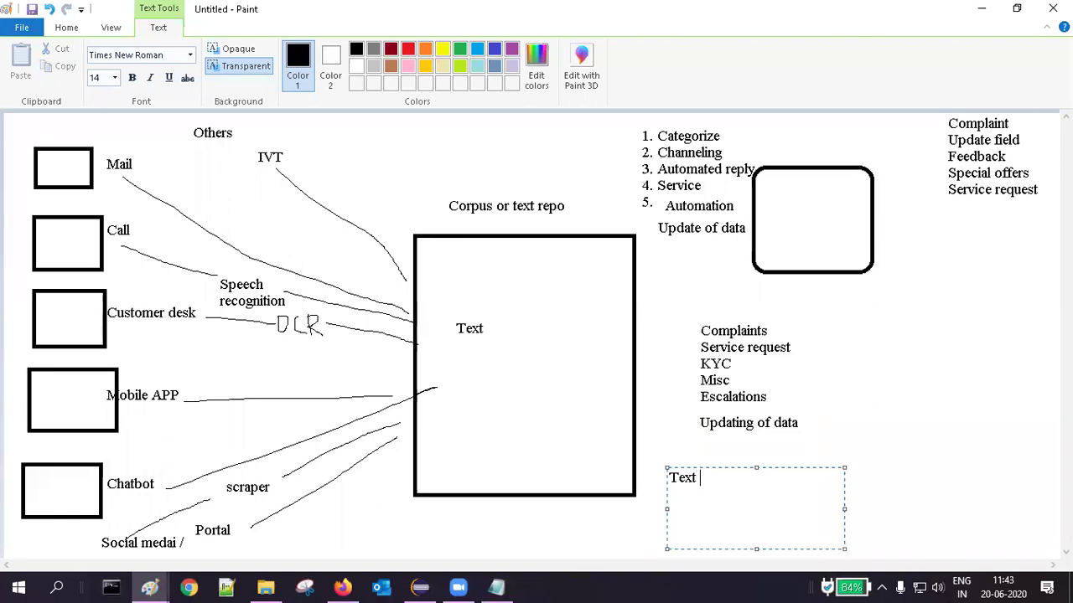
text(mining)
key(Return)
text(NLP)
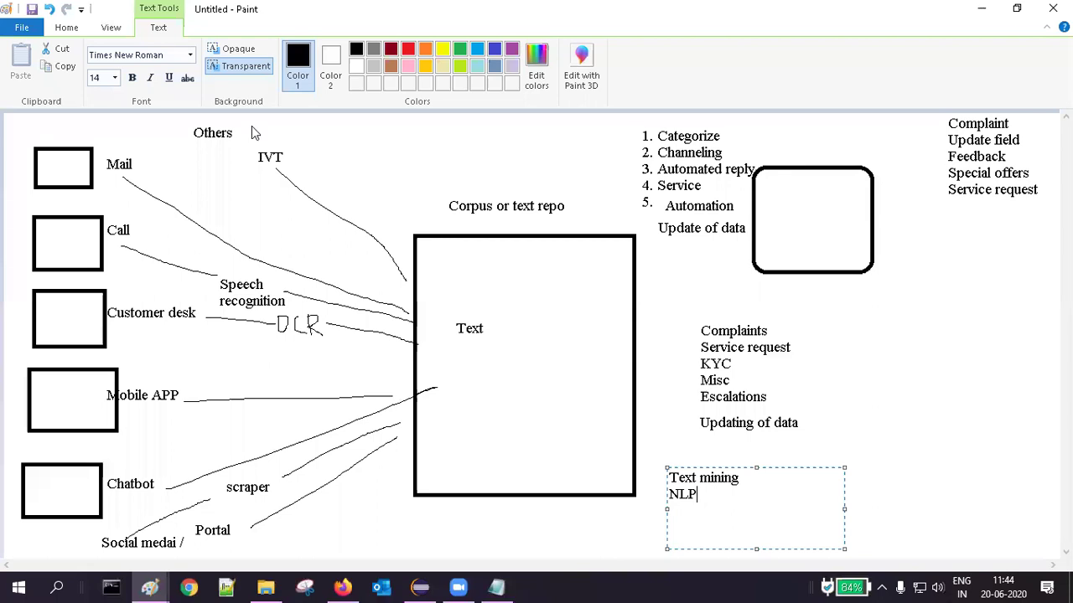
Save the diagram to the Desktop as nlp_csr.jpg and start a new blank drawing
click(22, 27)
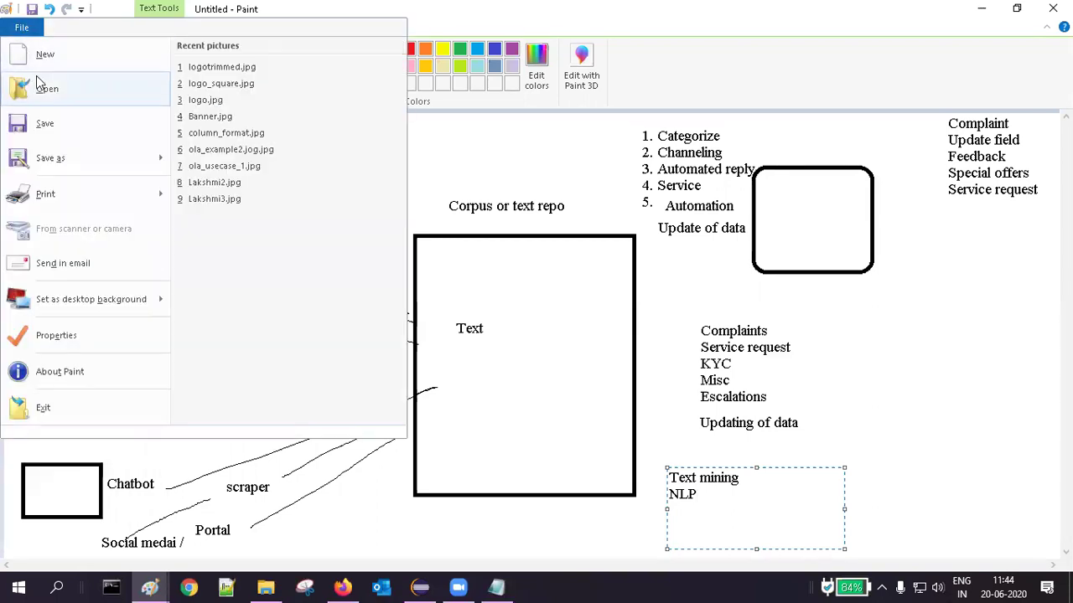
key(Escape)
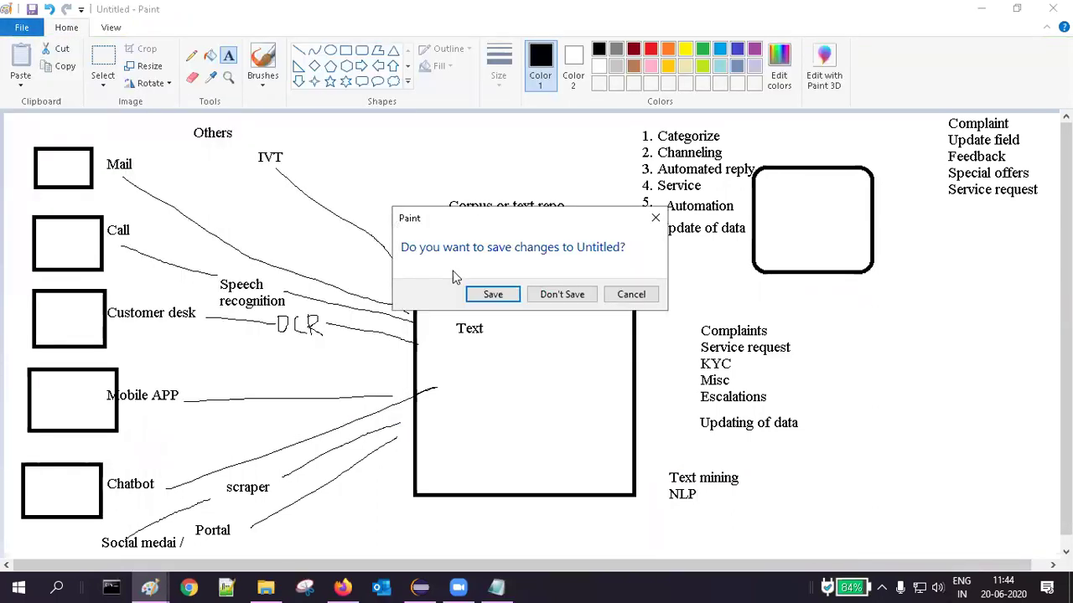
click(488, 295)
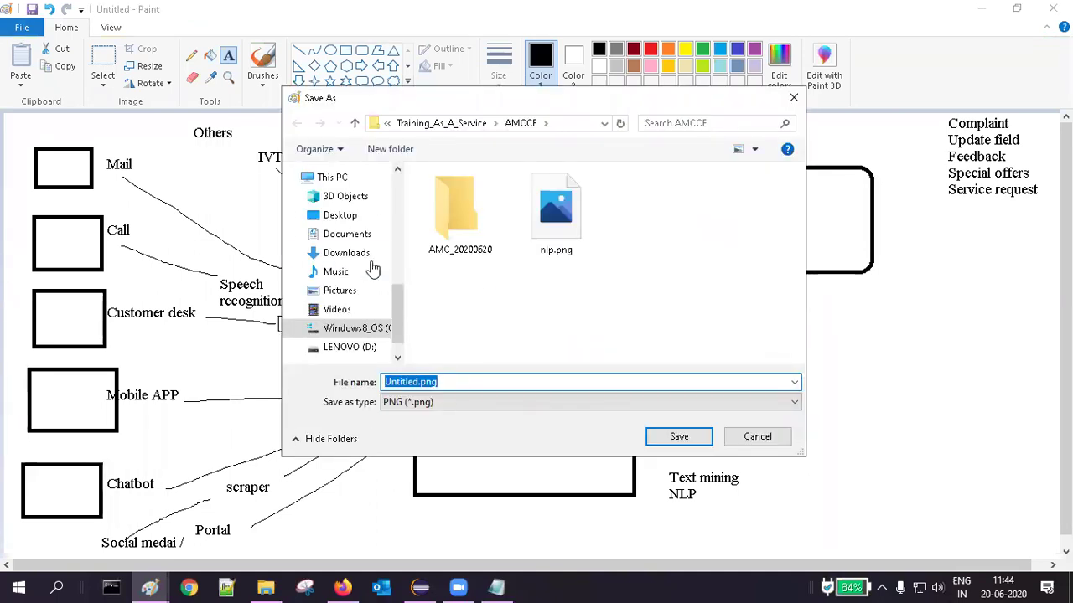
click(350, 217)
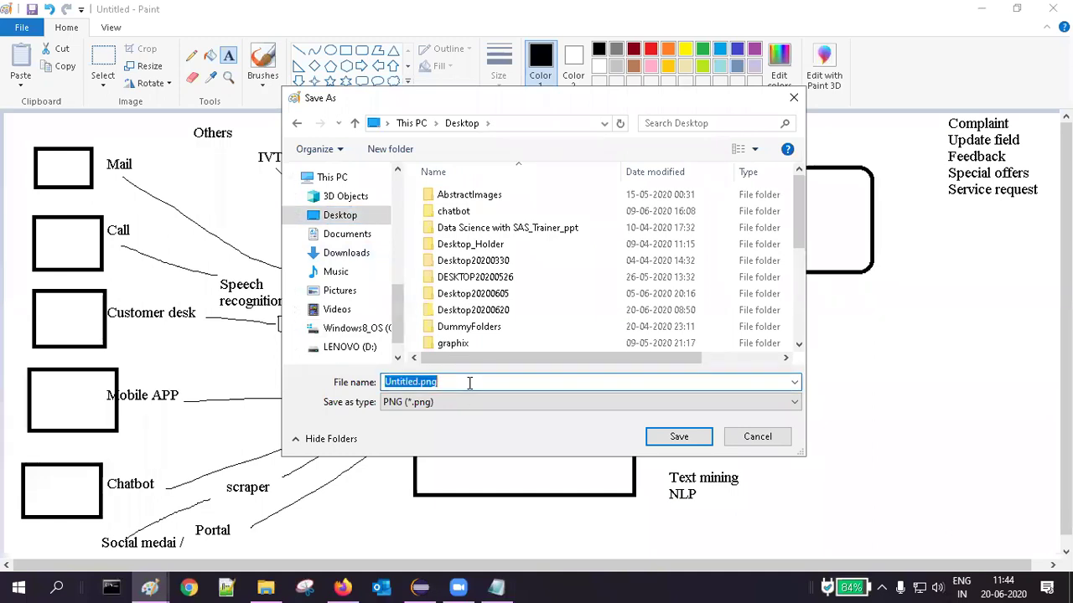
text(nlp_csr.)
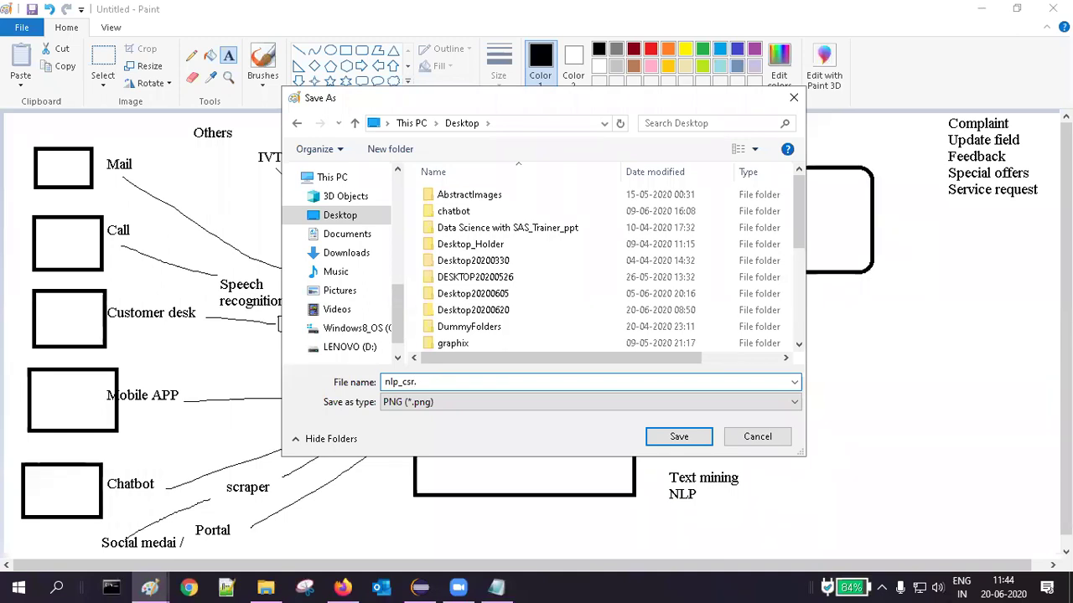
text(png)
key(Return)
key(ctrl+n)
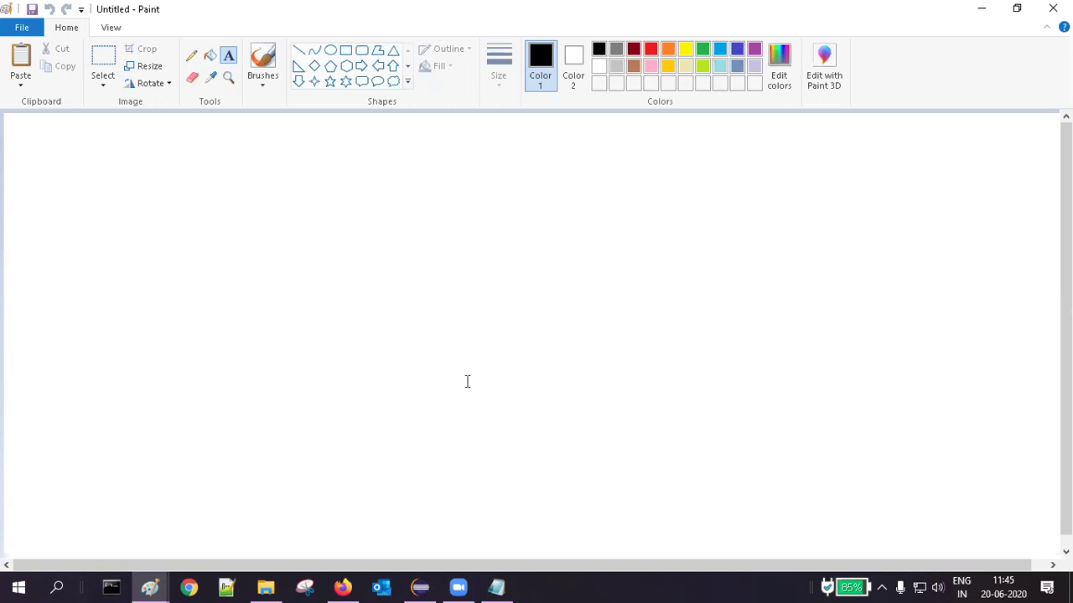
key(super+a)
click(869, 141)
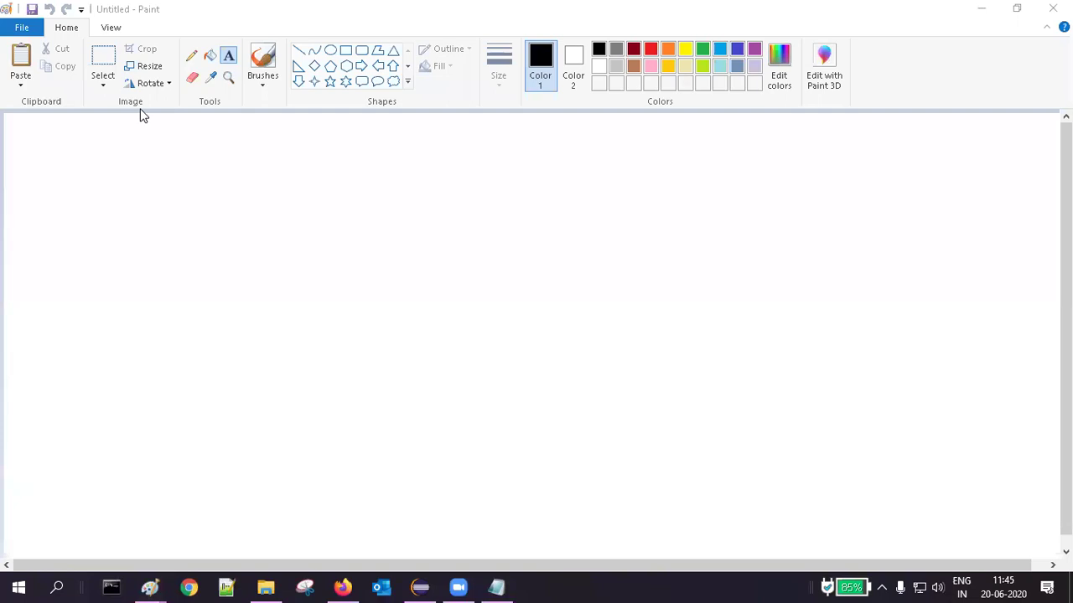
Add a text block in the blank canvas's upper-left corner with the lines "Conversation assistant" and "chatbot"
click(228, 55)
drag(19, 126, 331, 195)
text(Conver)
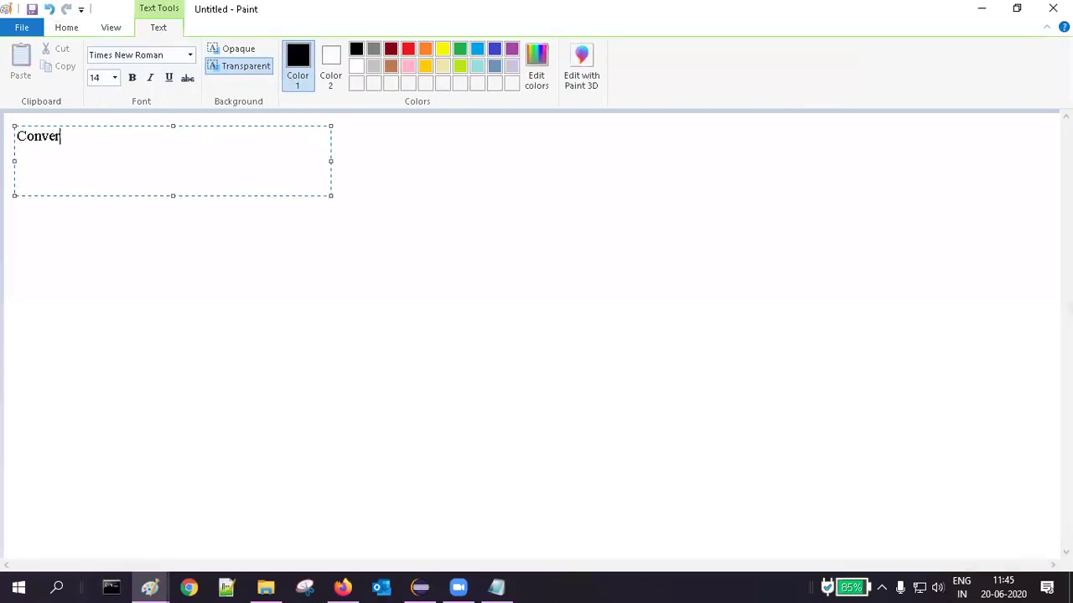
text(sation assistant)
key(Return)
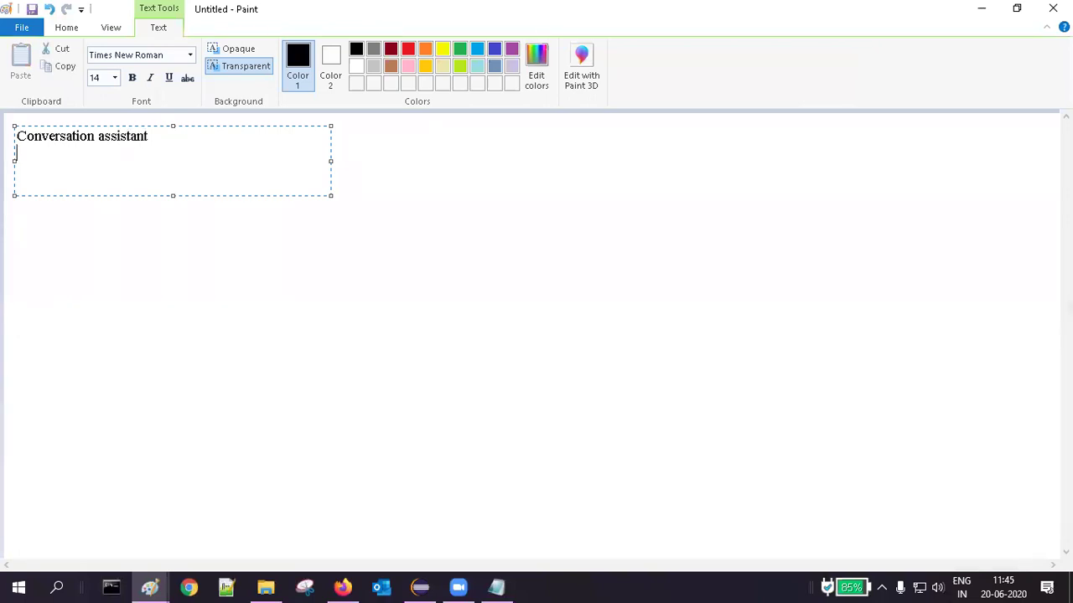
text(chatbot)
key(Return)
key(Return)
click(88, 220)
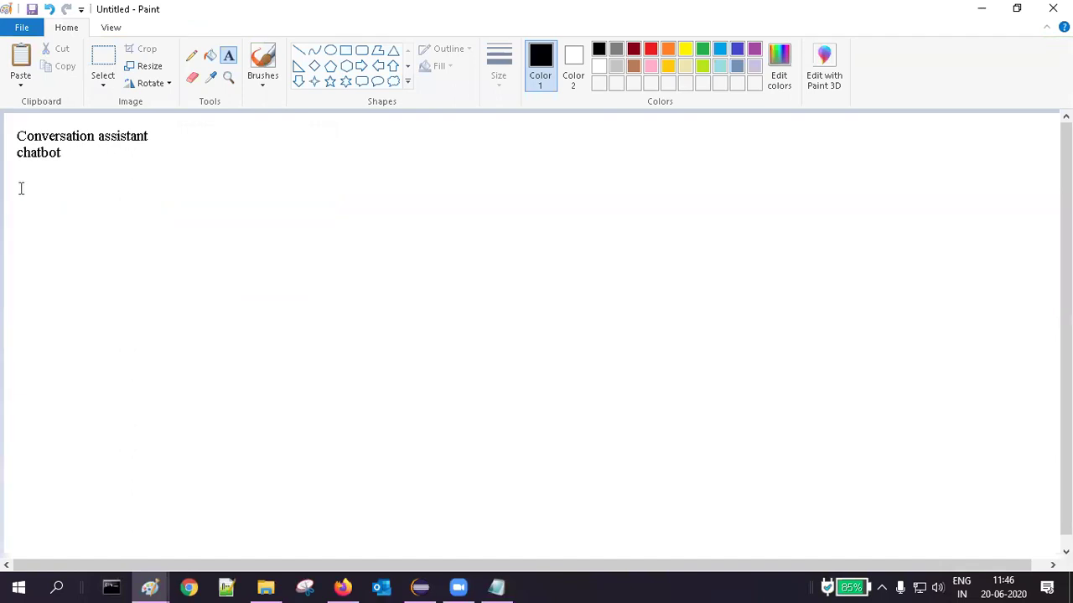
Add a text block below "chatbot" with the lines "API - free service", "free completely" and "Cloud pay per use"
drag(14, 180, 263, 310)
text(API - f)
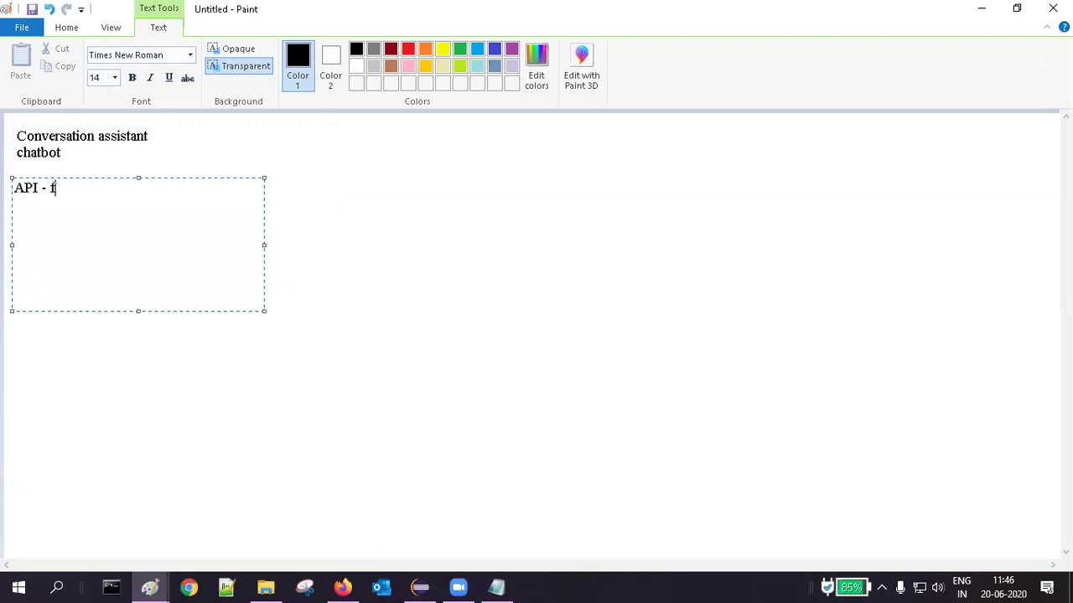
text(ree service)
key(Return)
text(f)
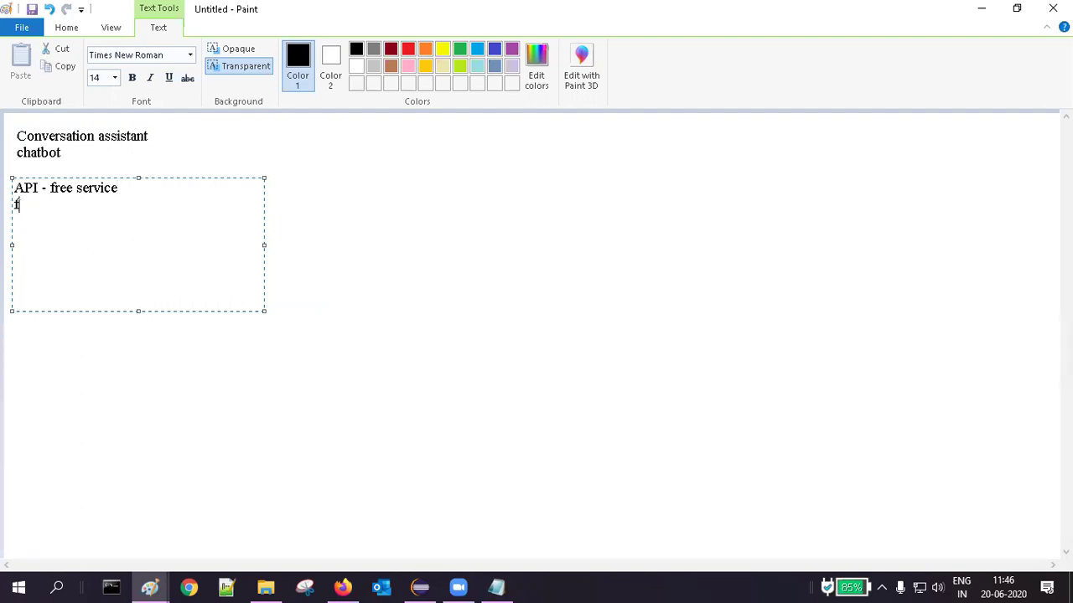
text(ree completely)
key(Return)
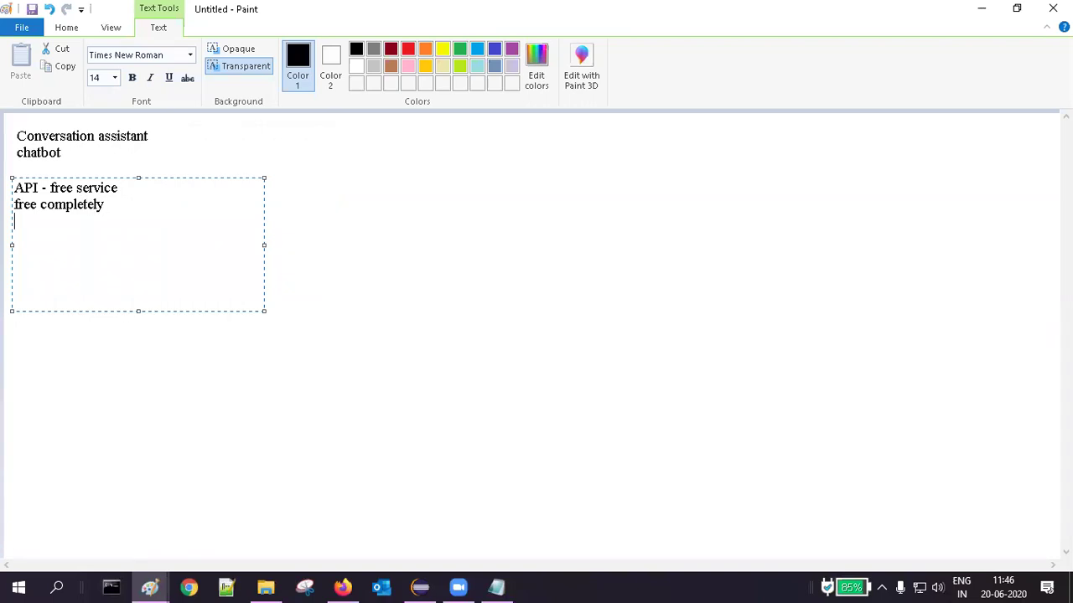
text(Cloud)
text(pay per use)
key(Return)
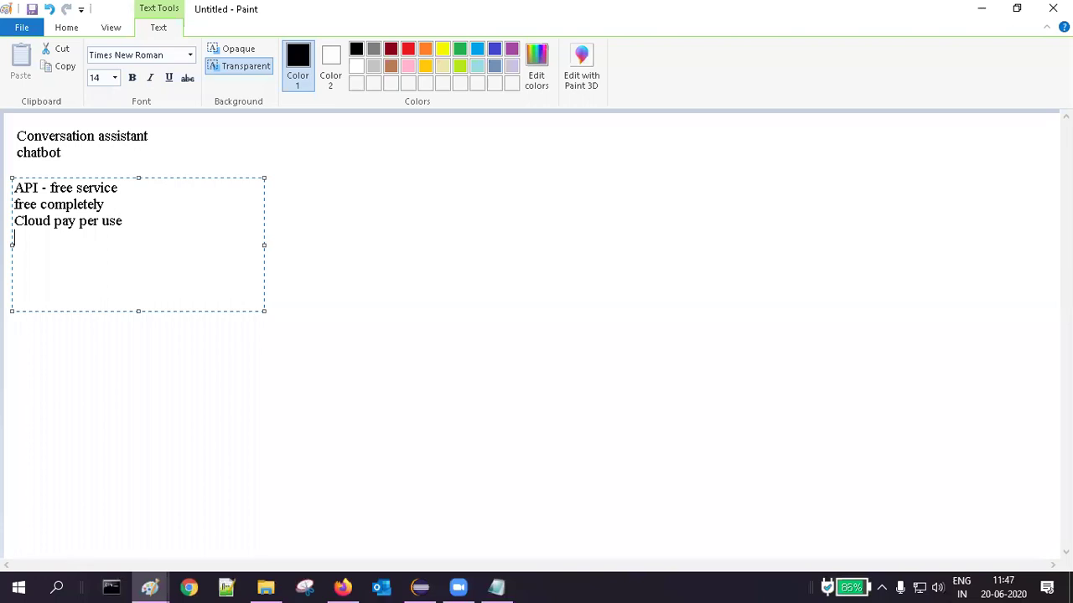
Leave a gap below "Cloud pay per use" and add the lines "Dialogflow", "api.ai" and "Google product"
key(Return)
key(Return)
text(Da)
key(BackSpace)
text(ialogflow]]])
key(BackSpace)
key(BackSpace)
key(BackSpace)
text(api.ai)
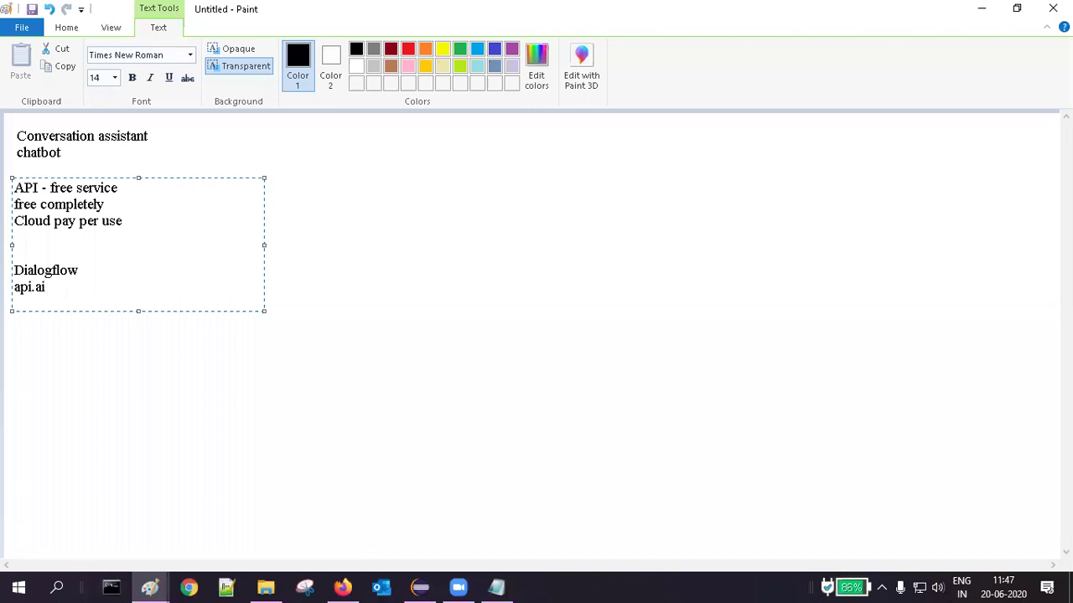
key(Return)
text(Google product)
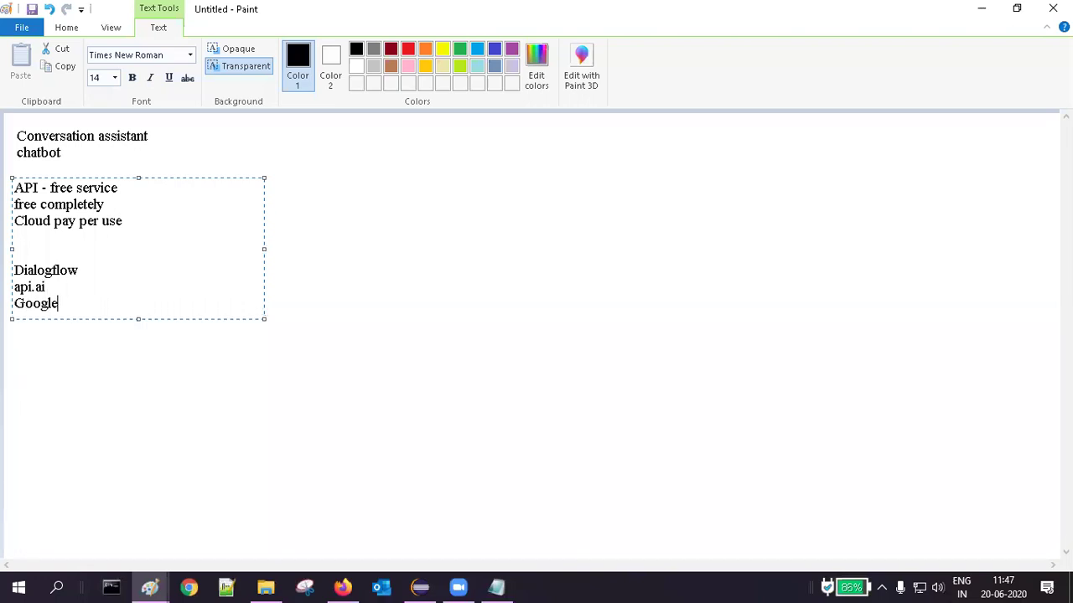
Add the lines "March 31" and "May 31" after a blank line below "Google product"
key(Return)
key(Return)
text(March 31)
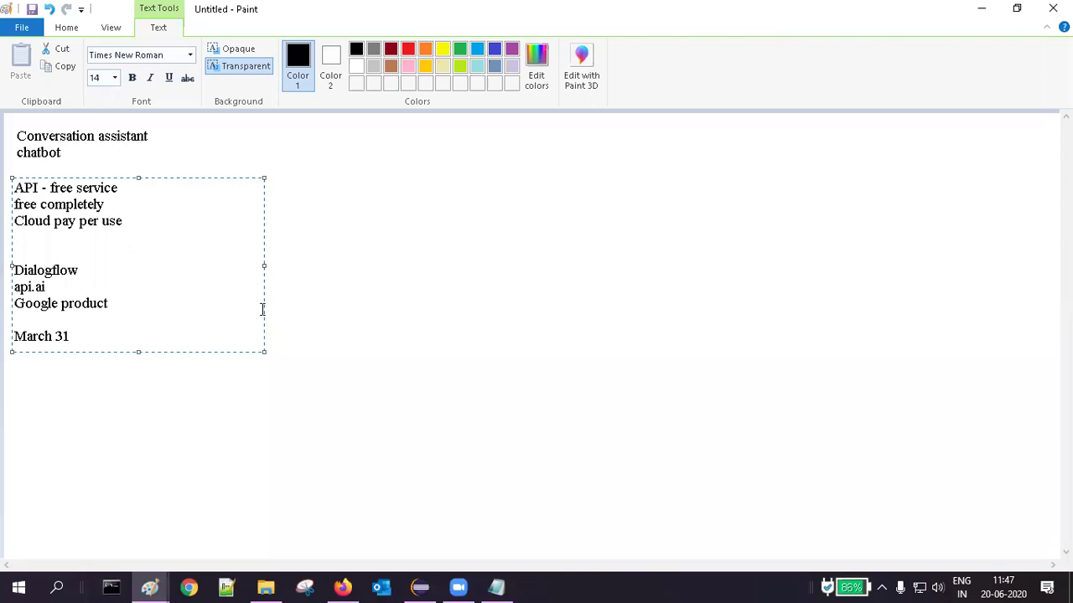
key(Return)
text(May 31)
key(Return)
key(Return)
Add a text block beside the notes listing "1. create chatbot learning module - Dialog flow website" and "2. Client application"
drag(321, 132, 597, 286)
text(1. create chatbot learning module - Dialog flow website)
key(Return)
key(Return)
text(2. )
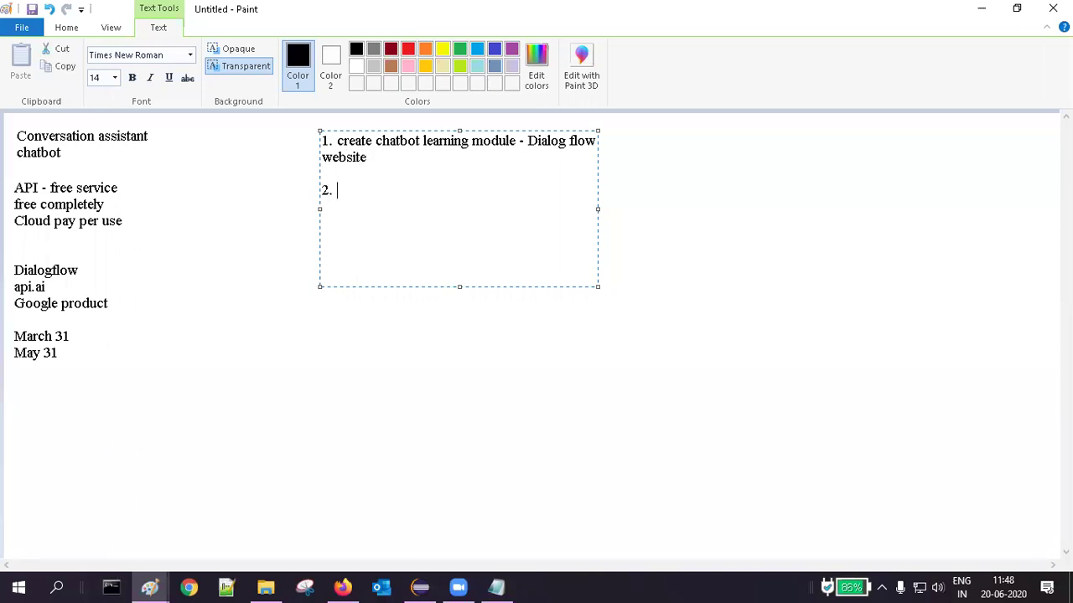
text(Client application)
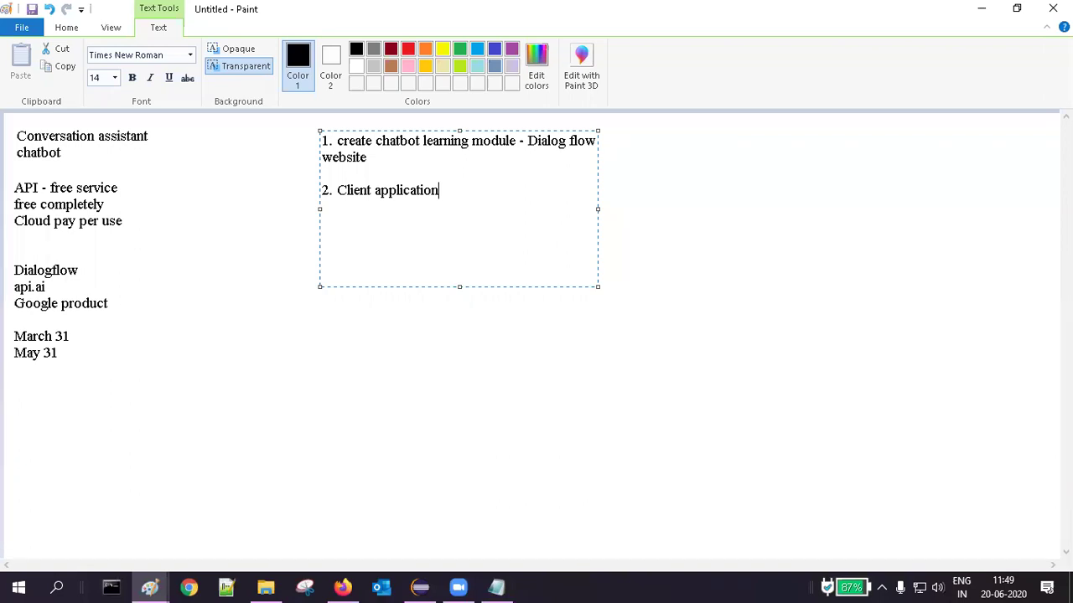
key(Return)
Switch to Firefox and search the web for "dialogflow" in a new tab
click(982, 8)
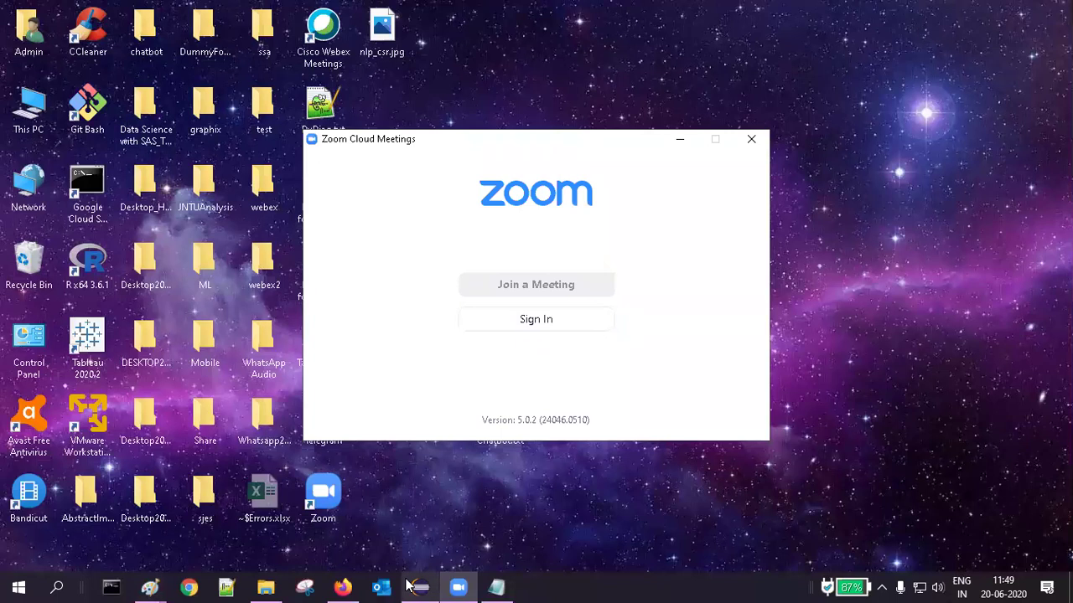
click(352, 586)
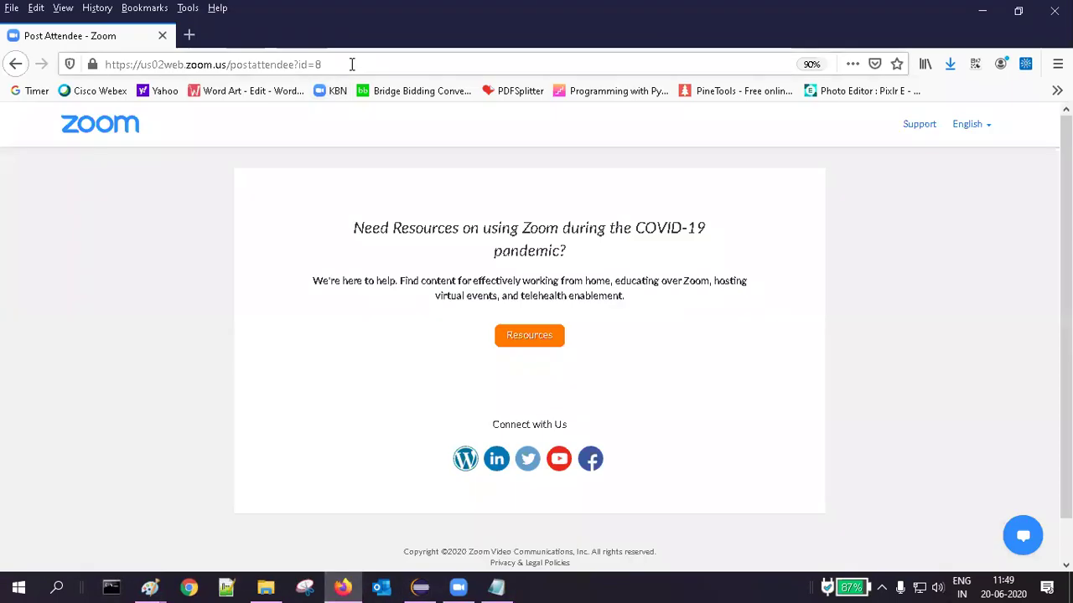
click(352, 64)
click(189, 34)
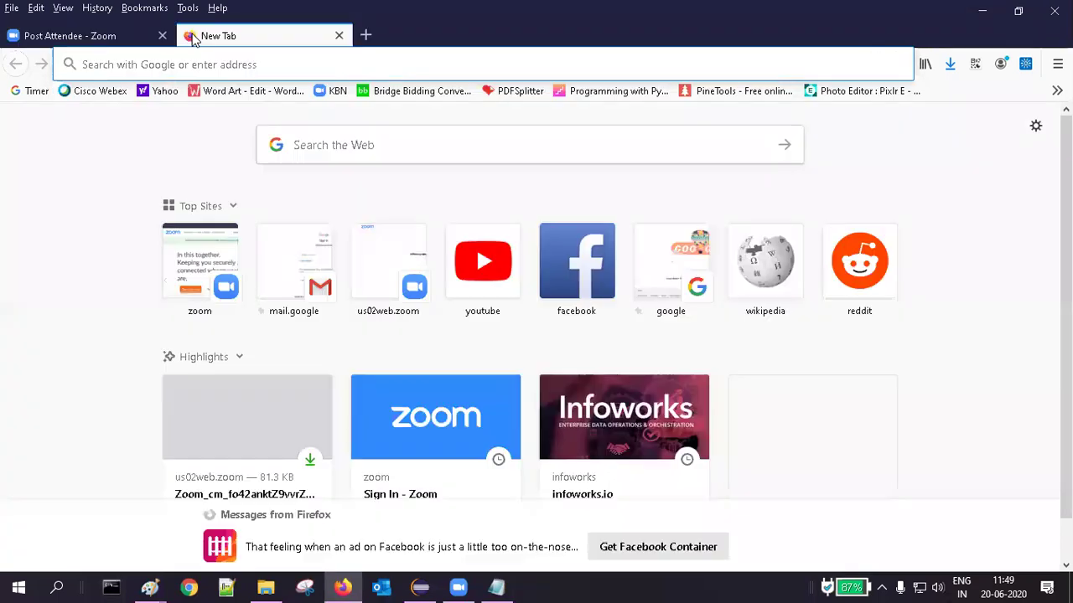
click(299, 144)
text(d)
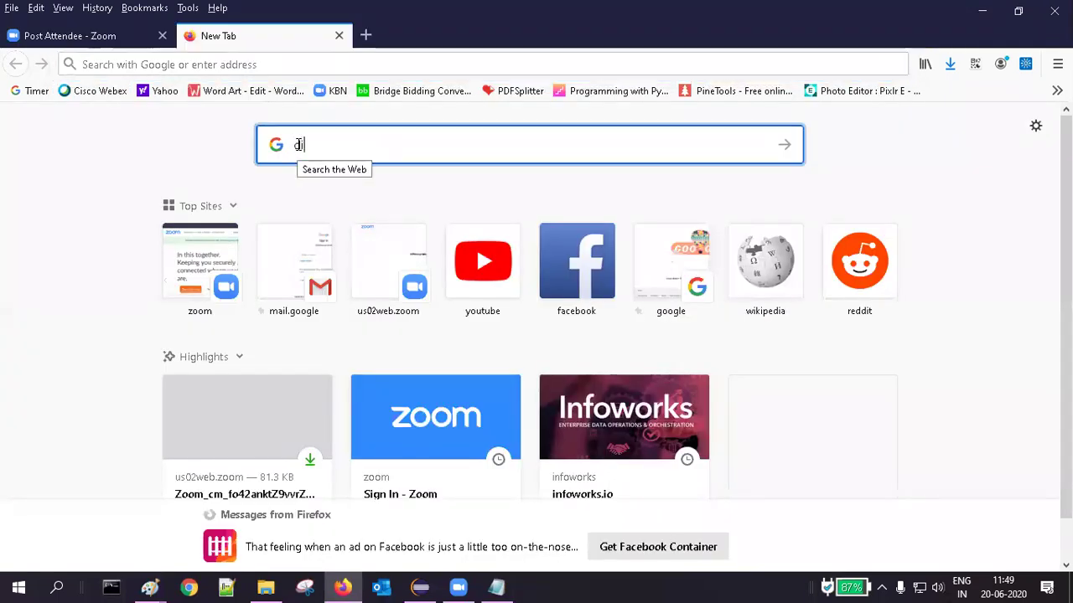
text(ialogflow)
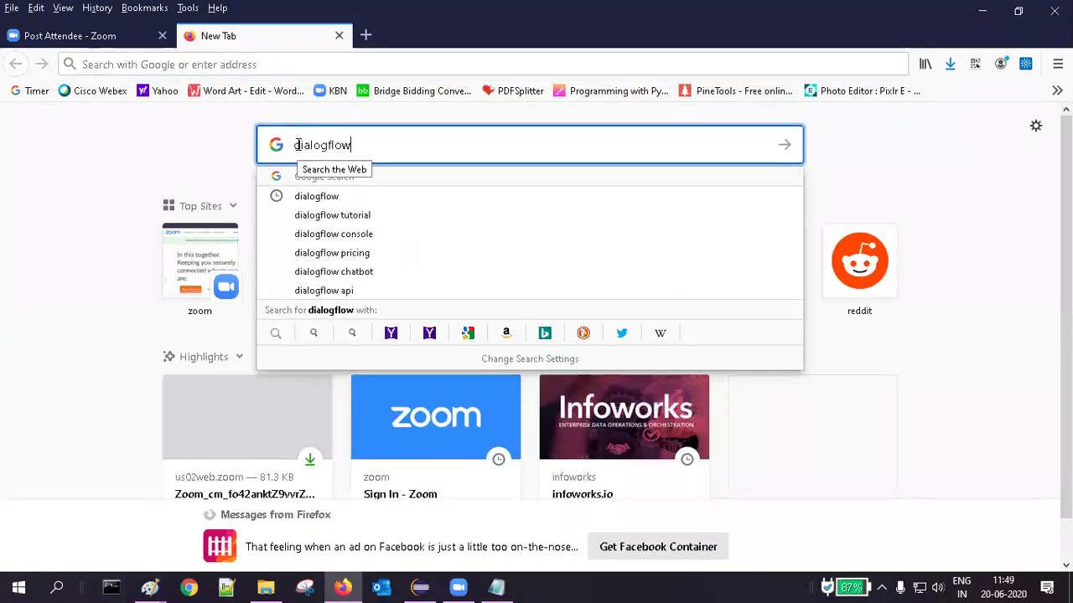
key(Return)
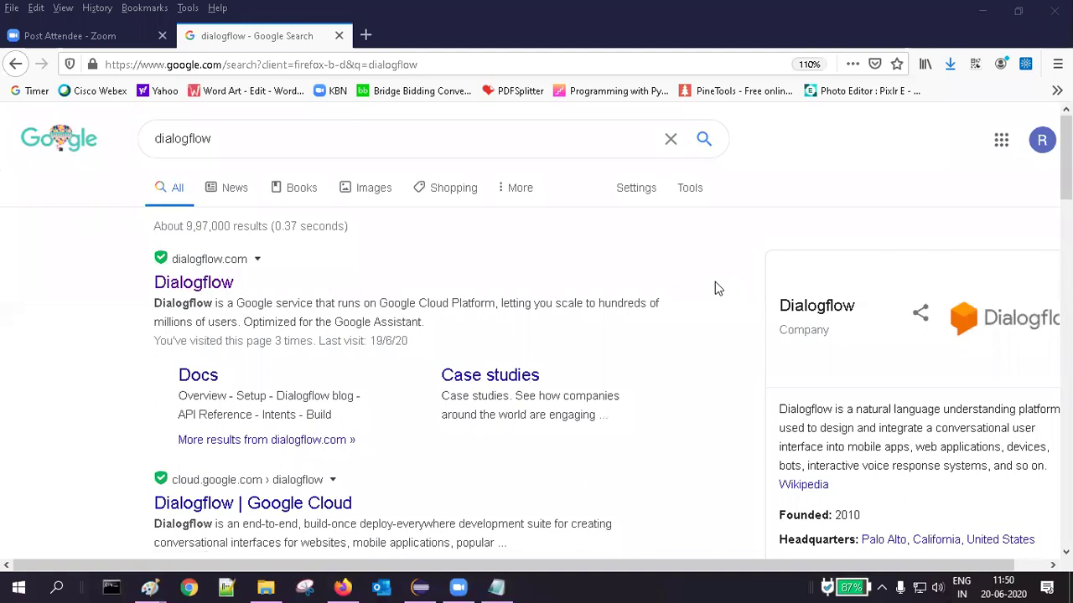
Open the dialogflow.com website from the results and sign in with the last Google account listed
click(209, 289)
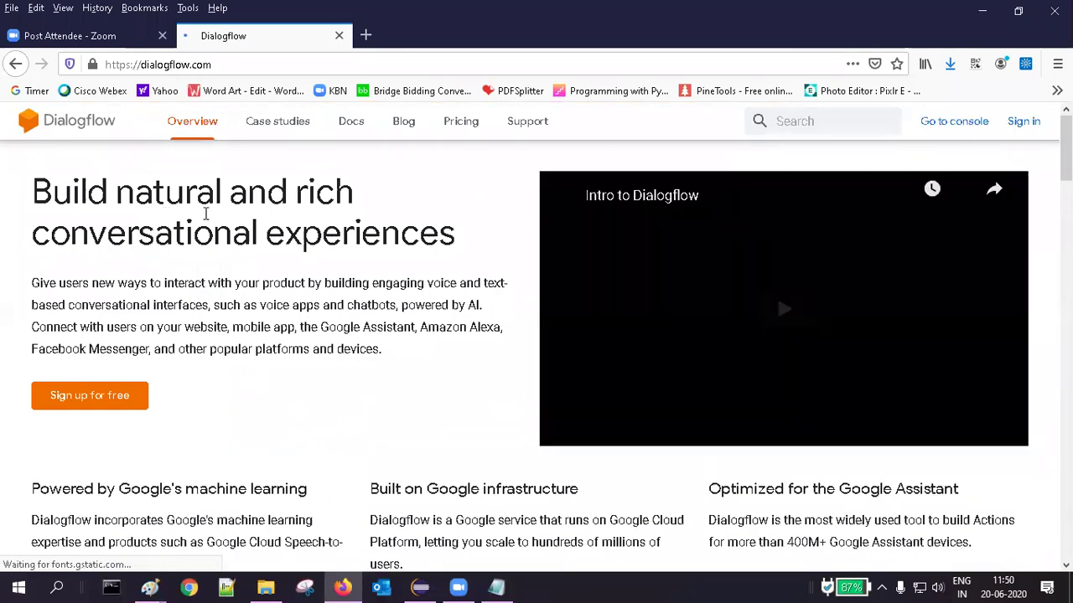
click(1031, 124)
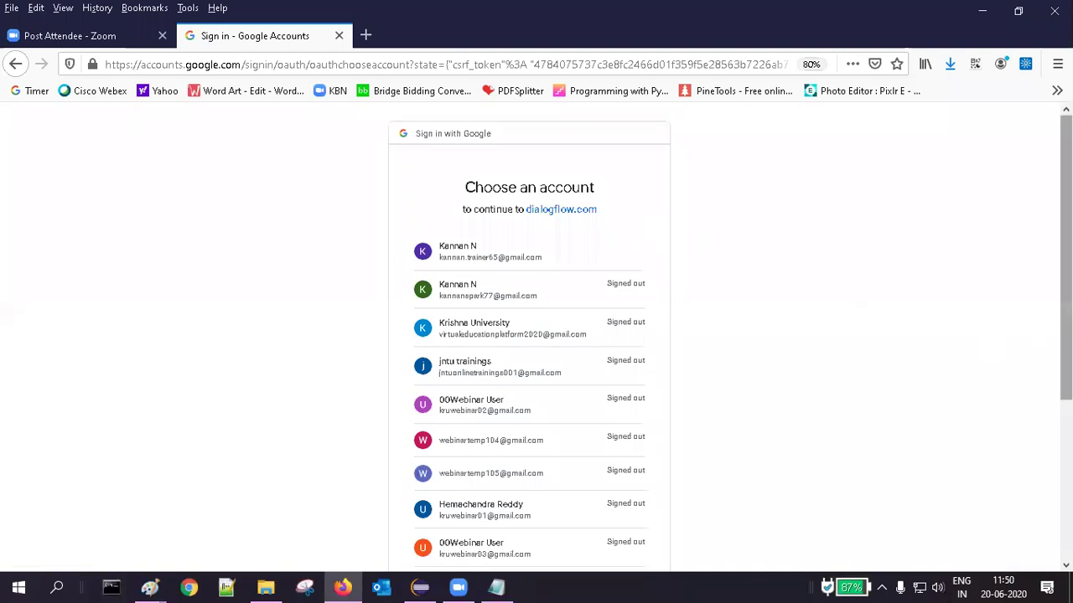
scroll(533, 340, down, 4)
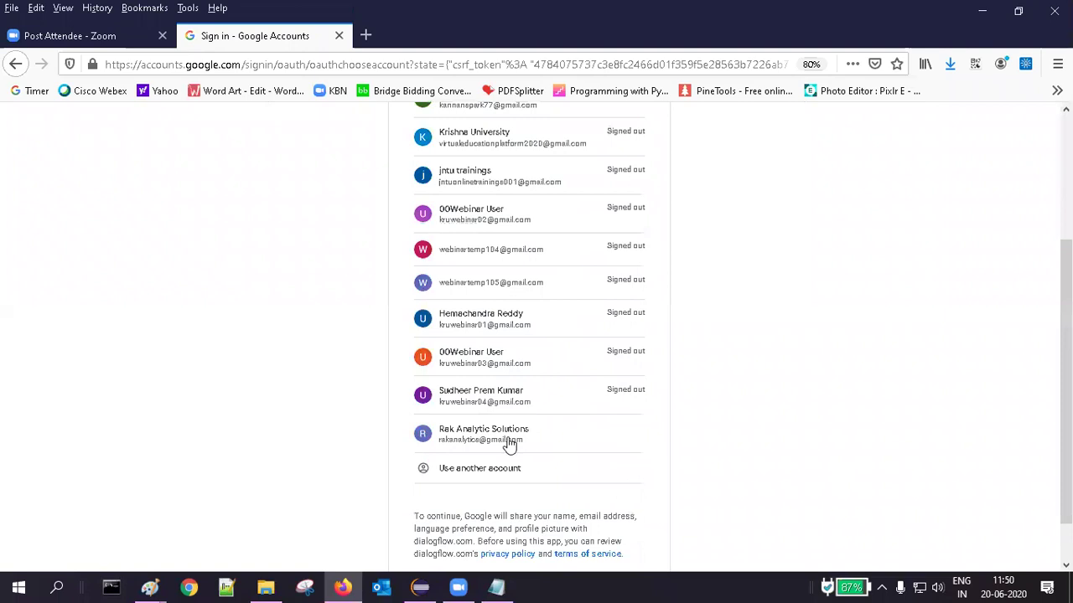
click(500, 439)
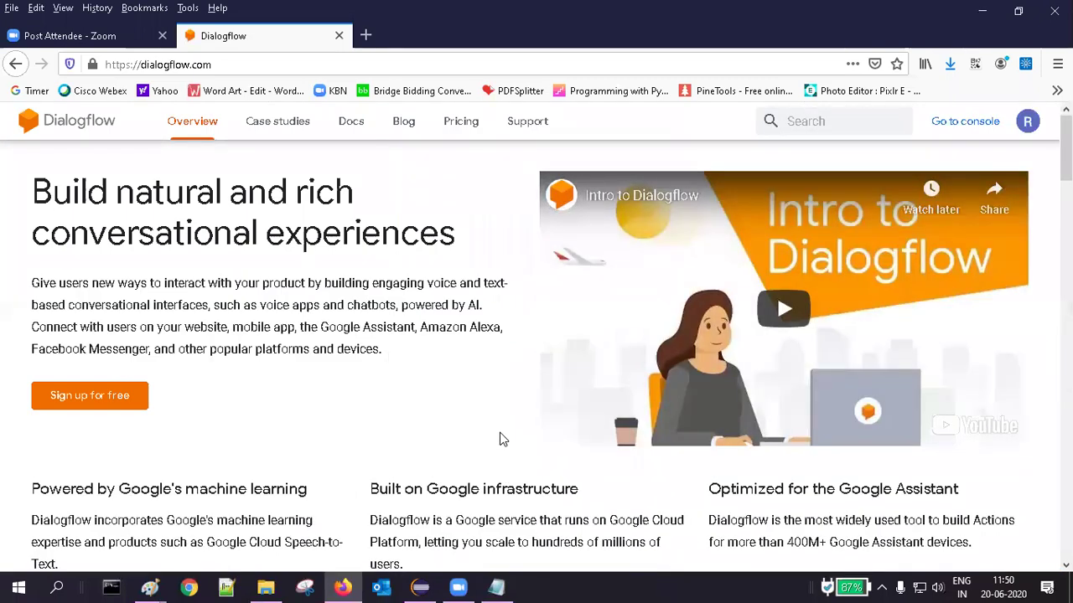
Open the Dialogflow console from the website
click(960, 130)
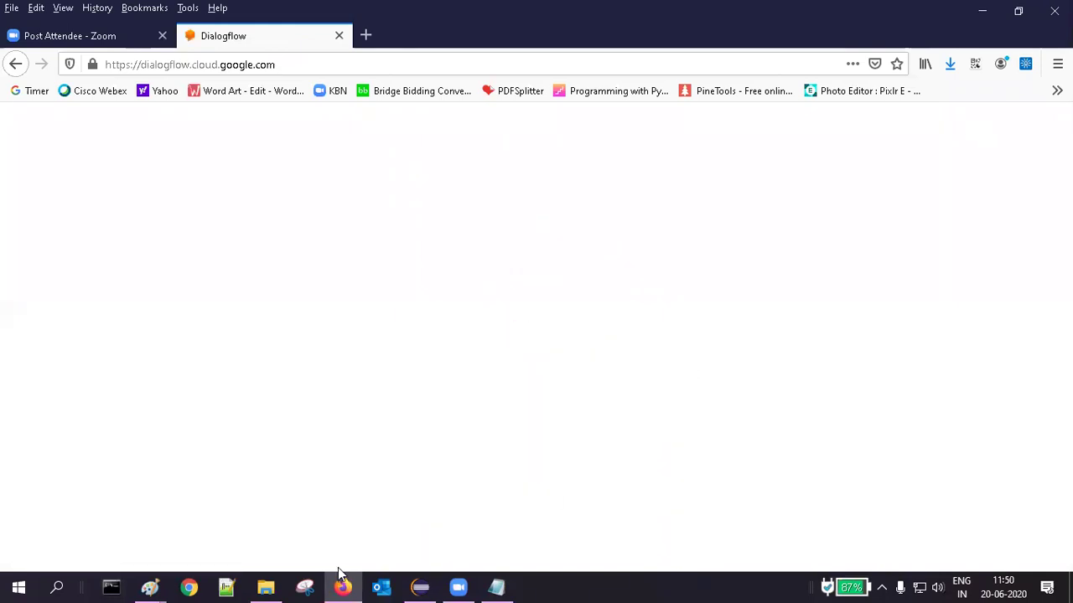
Switch to Notepad and clear all the existing notes in Chatbot.txt
click(496, 586)
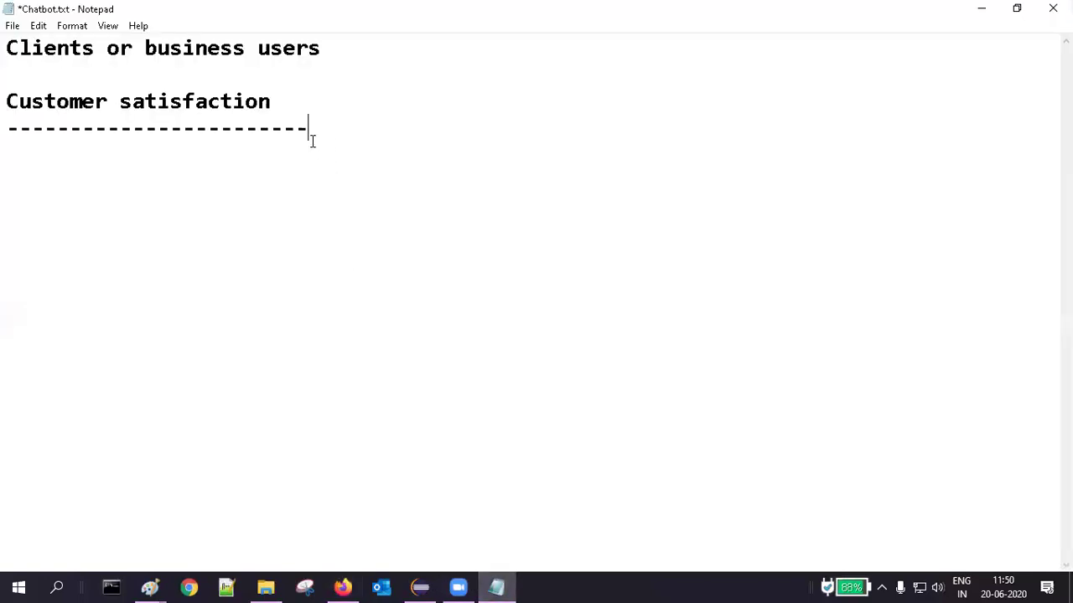
drag(311, 134, 0, 21)
key(Delete)
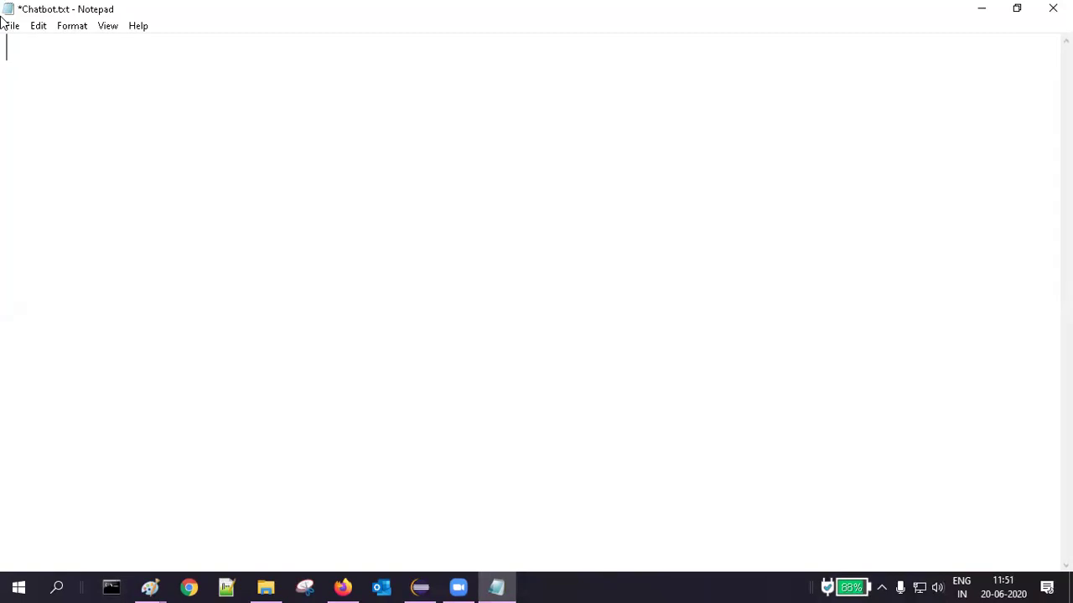
Write "The nearest ATM" and, after two blank lines, "Create a savings bank account"
text(The nearest )
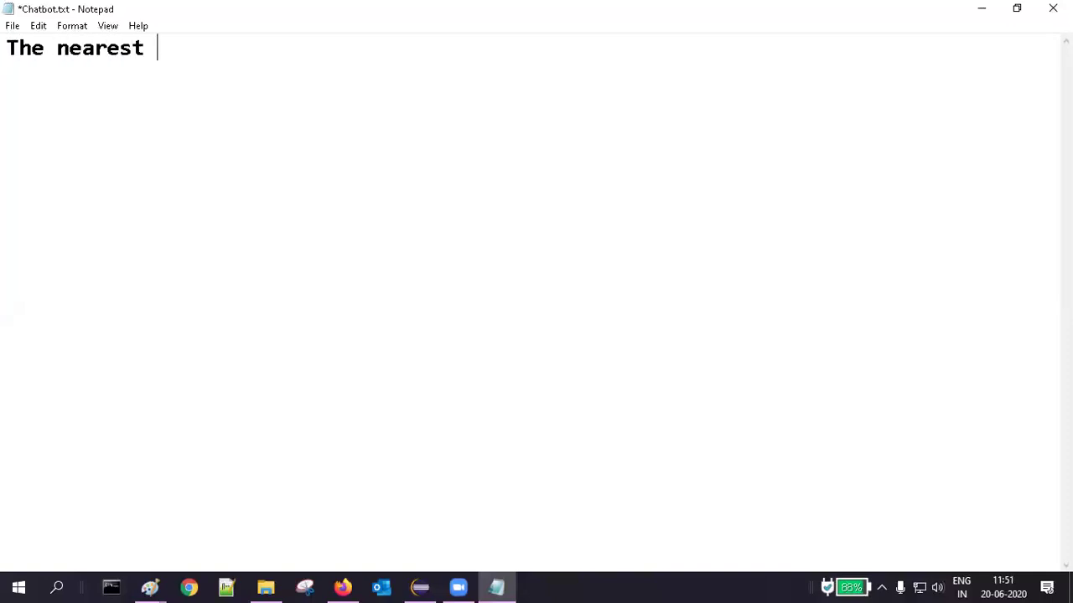
text(ATM)
key(Return)
key(Return)
text(C)
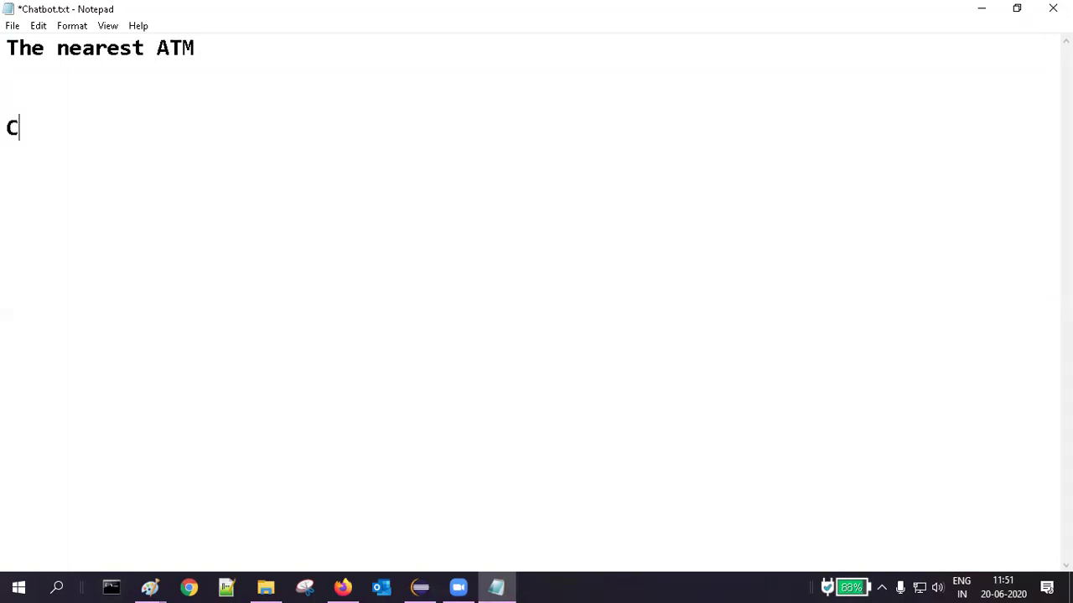
text(reate a)
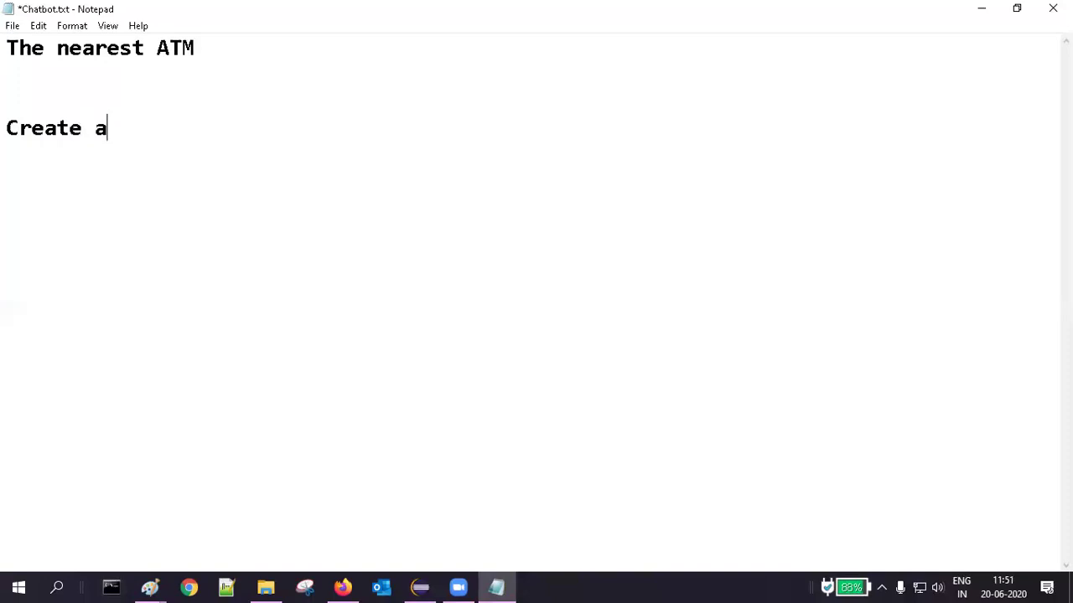
text( savings ban)
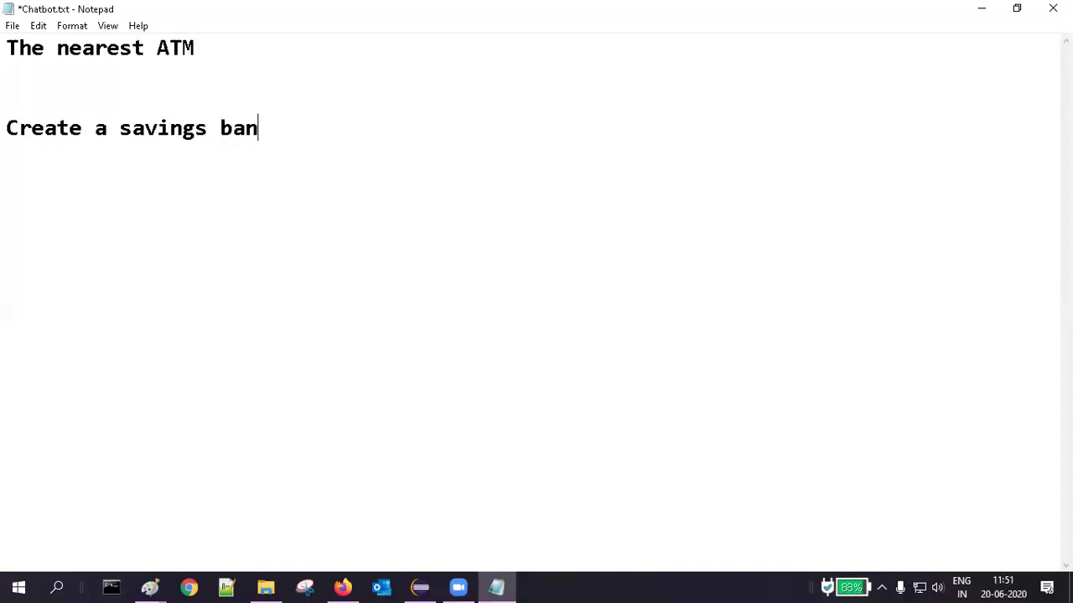
text(k account)
key(Return)
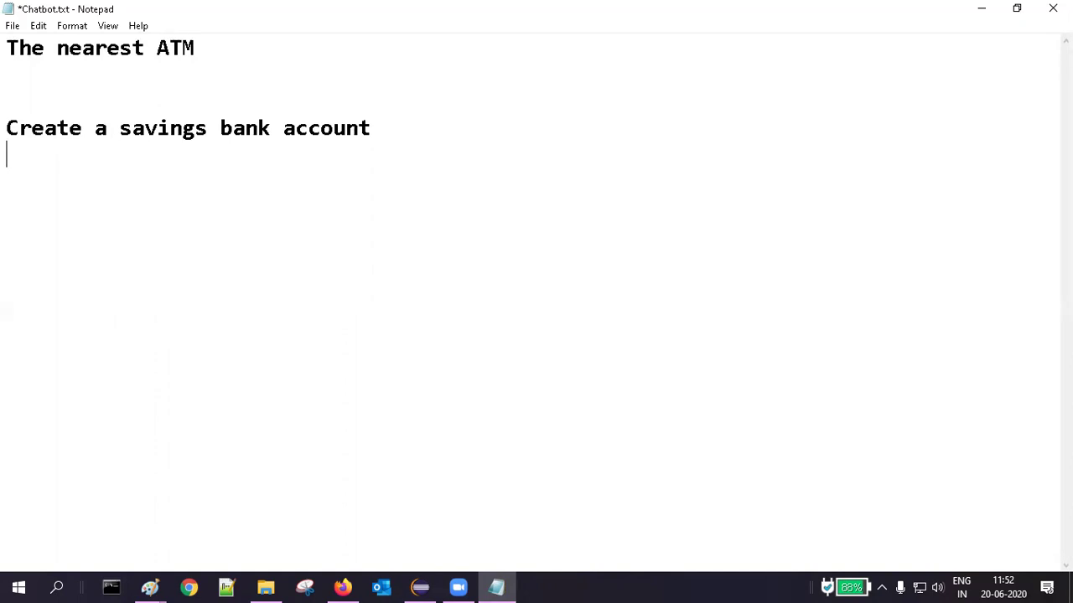
Add the line "booking a movie ticket" three blank lines below the savings bank account line
key(Return)
key(Return)
key(Return)
text(book)
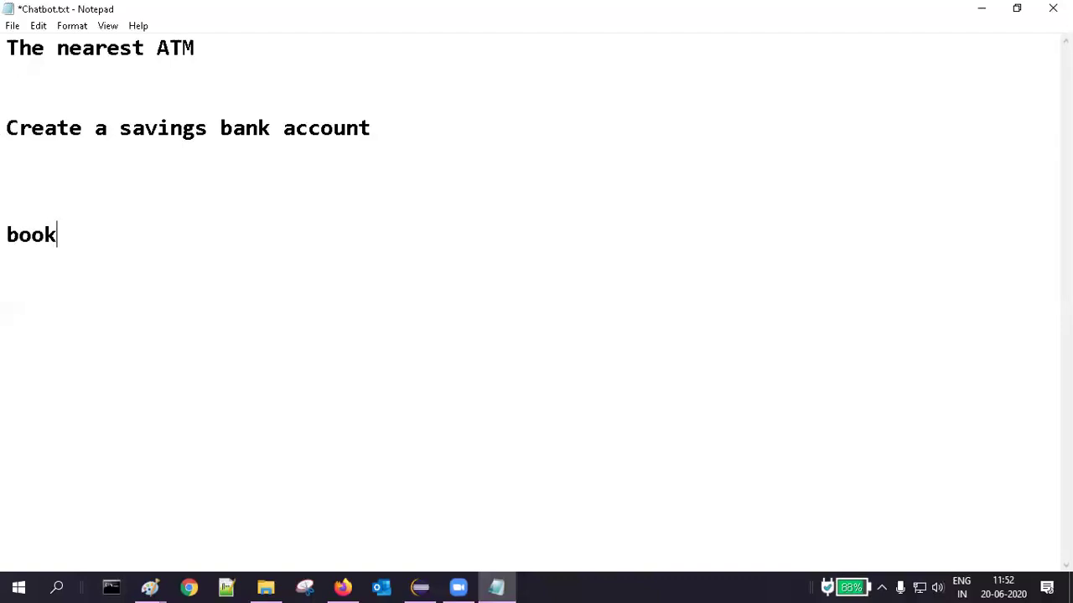
text(ing a movi)
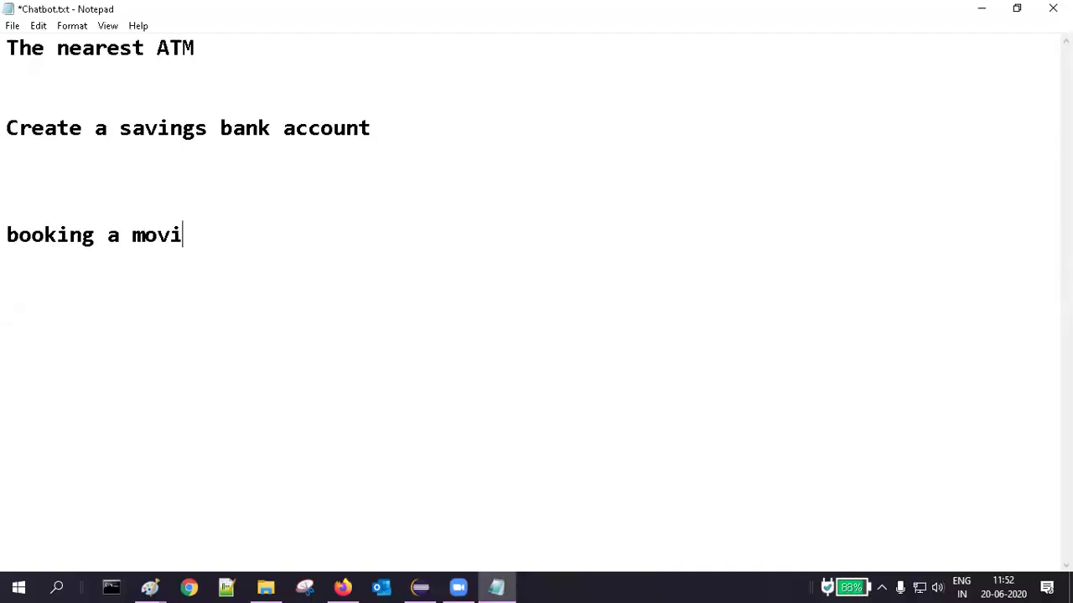
text(e ticket)
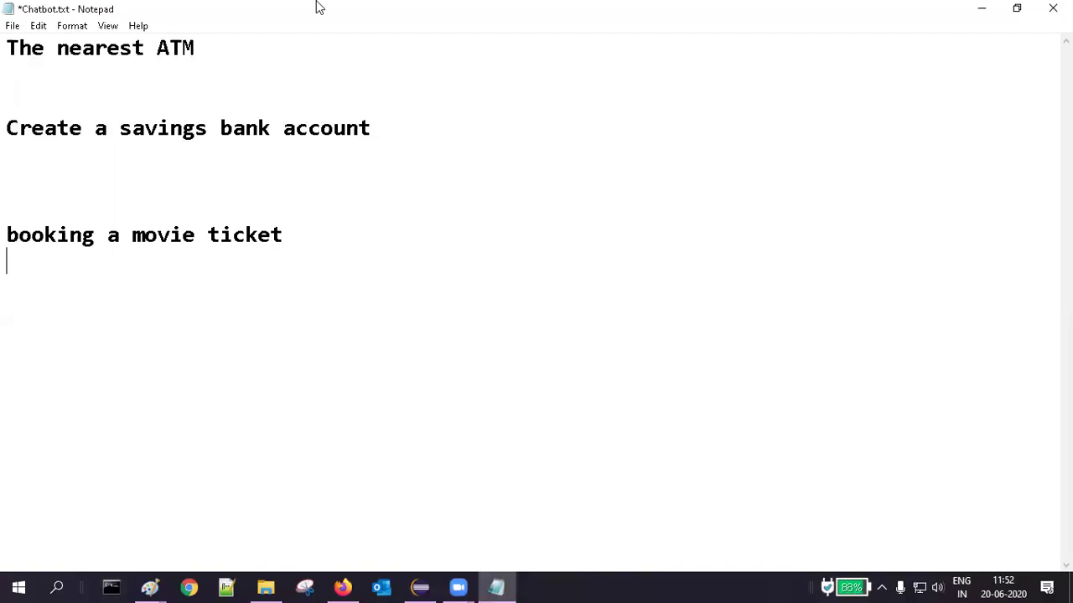
List "nbr of seats", "show timing" and "theater" on separate lines under the movie ticket line
click(687, 240)
key(Return)
text(nbr of )
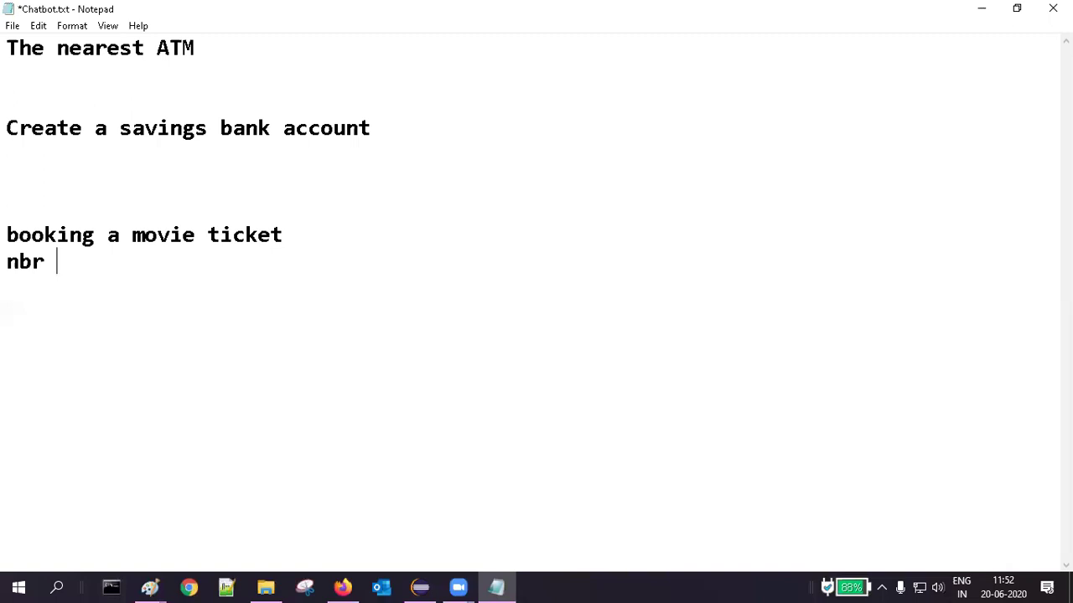
text(seats)
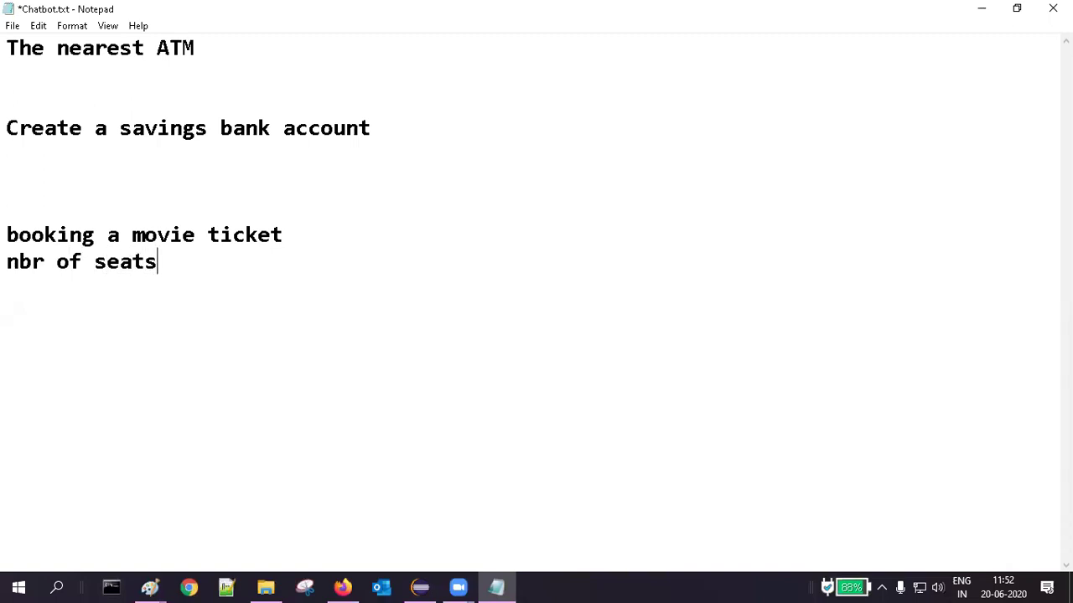
key(Return)
text(show timing)
key(Return)
text(theater)
key(Return)
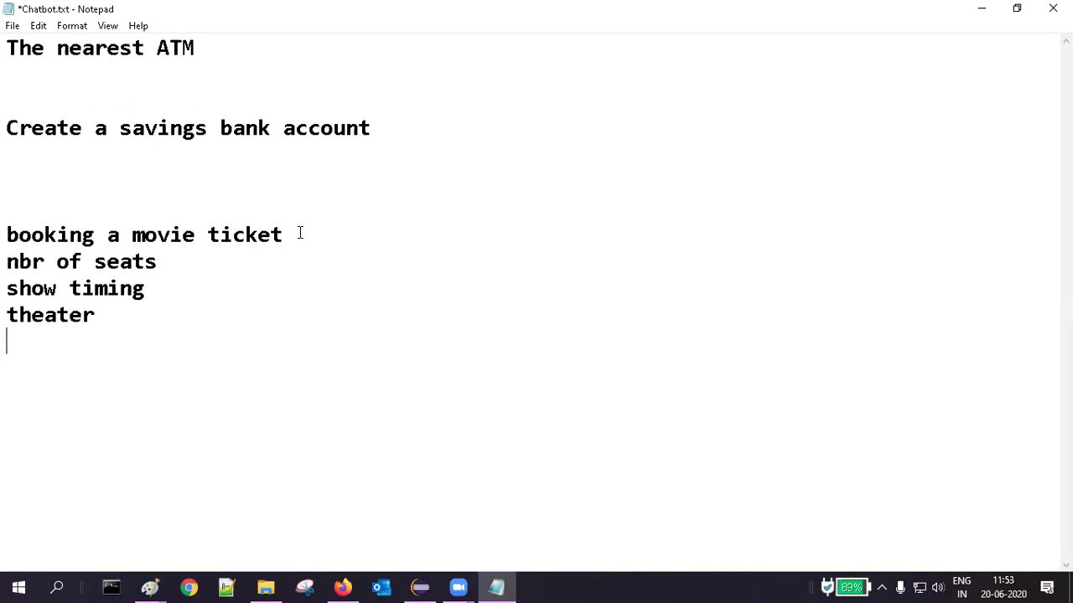
Add the line "book ticket tom y employee" two blank lines below "theater"
key(Up)
key(Up)
key(Up)
key(Up)
key(Up)
key(Up)
key(Down)
key(Down)
key(Down)
key(Down)
key(Down)
key(Down)
key(Down)
key(Down)
text(book)
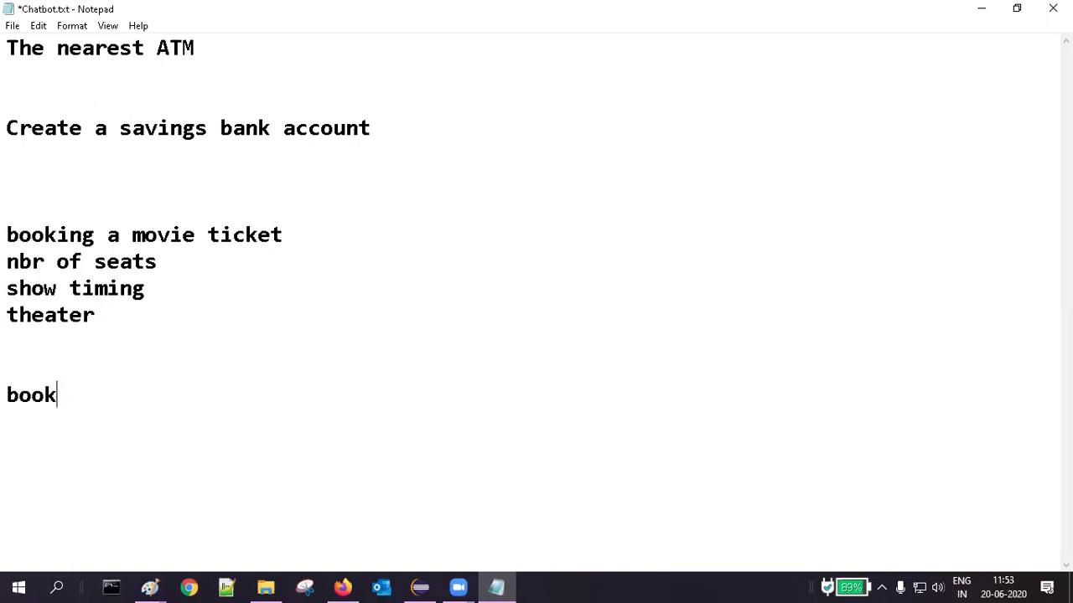
text( ticket to)
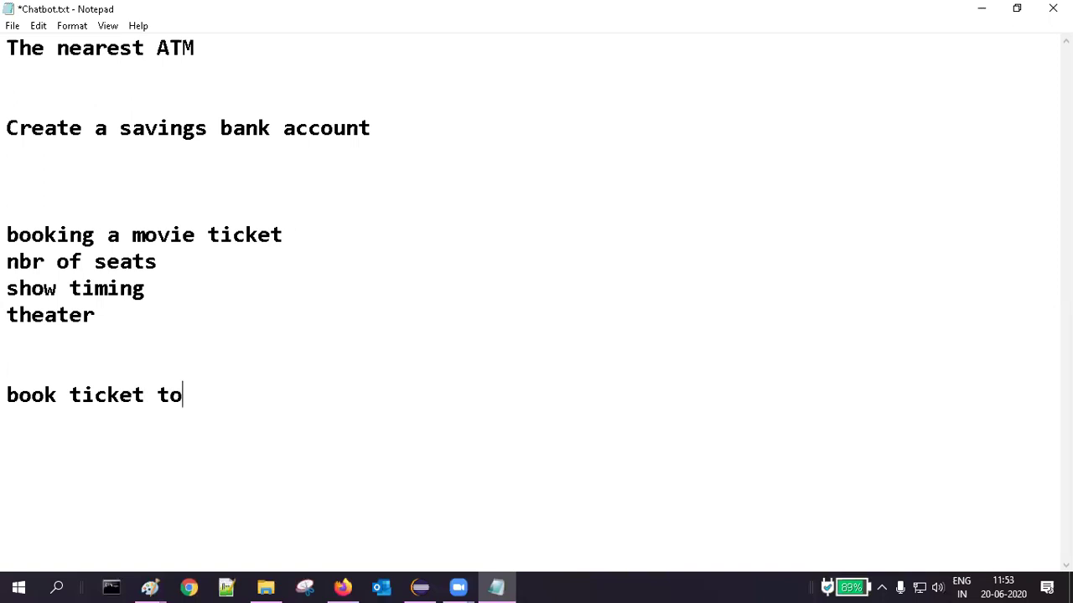
text(m y empl)
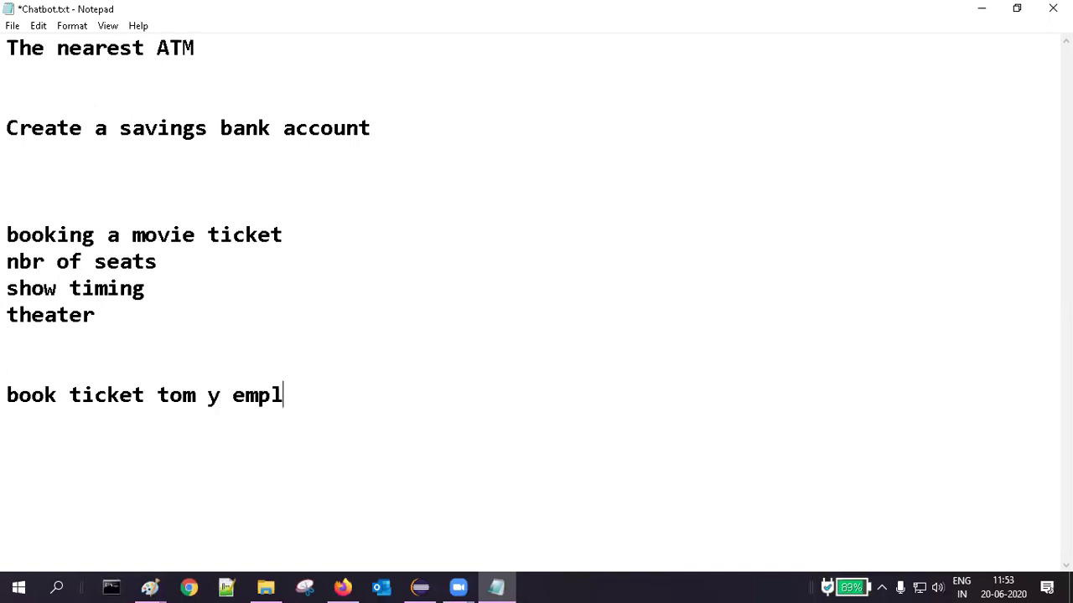
text(oyye)
key(BackSpace)
key(BackSpace)
text(ee)
After a blank line, list "name", "destination" and "date and time" under the employee ticket line
key(Return)
key(Return)
text(name)
key(Return)
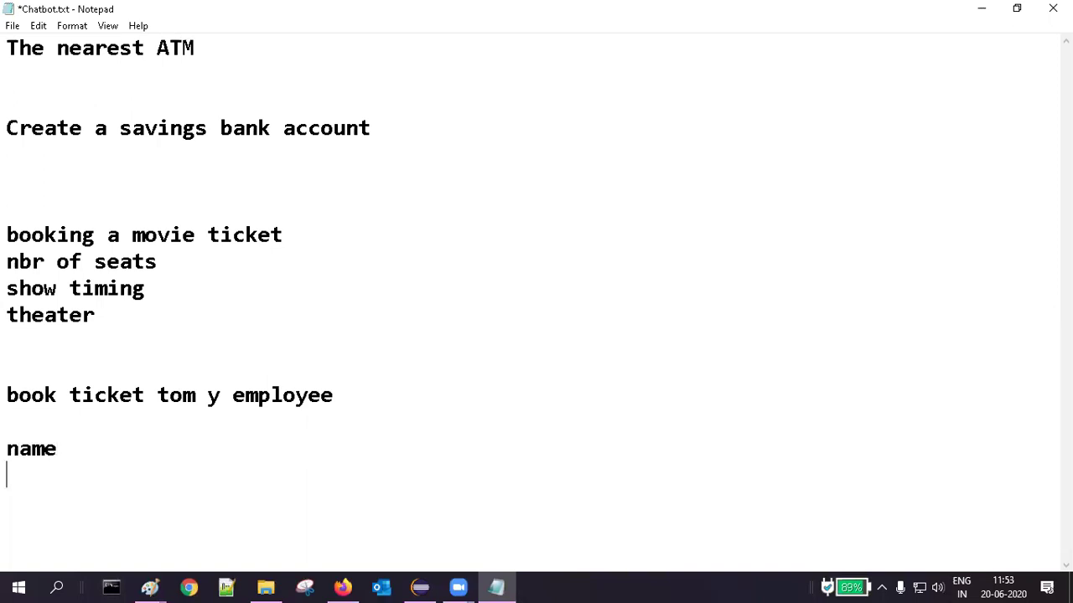
text(destination)
key(Return)
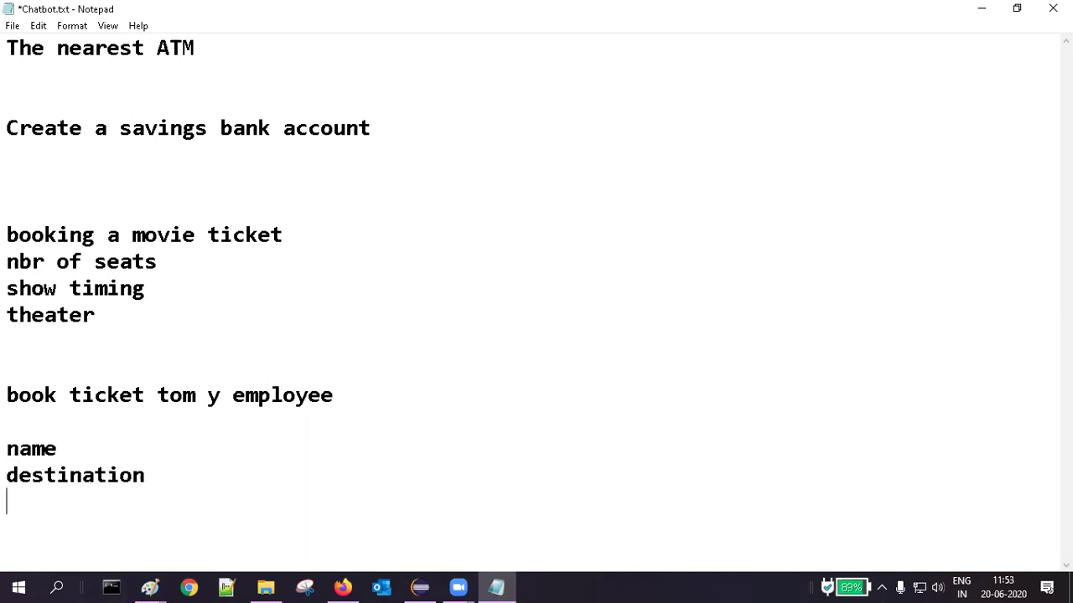
text(date and time)
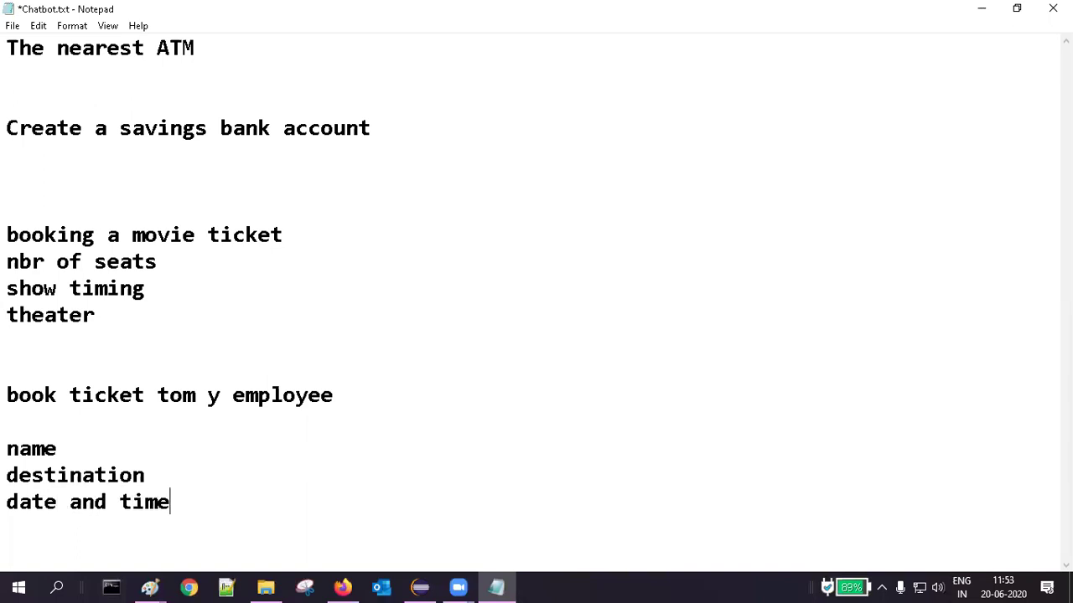
Add the lines "age" and "class" below "date and time"
key(Return)
text(age)
key(Return)
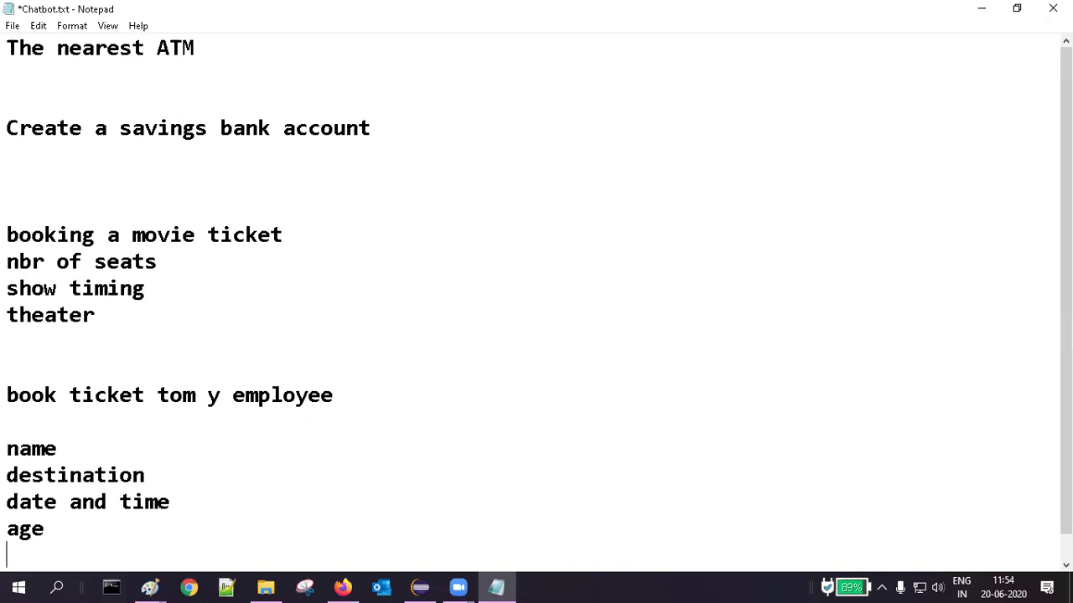
text(class)
key(Return)
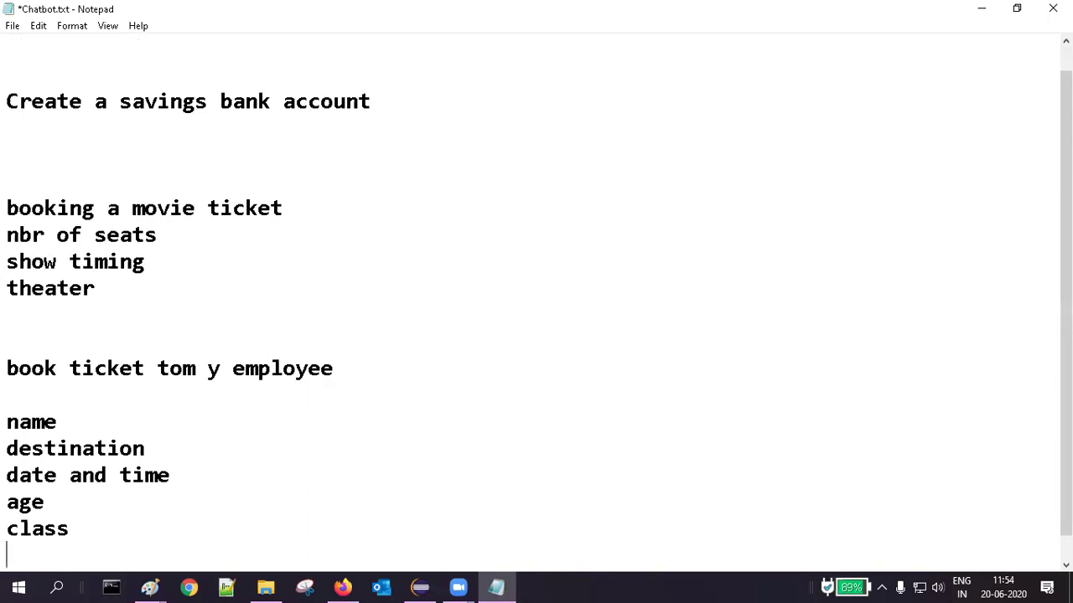
key(Return)
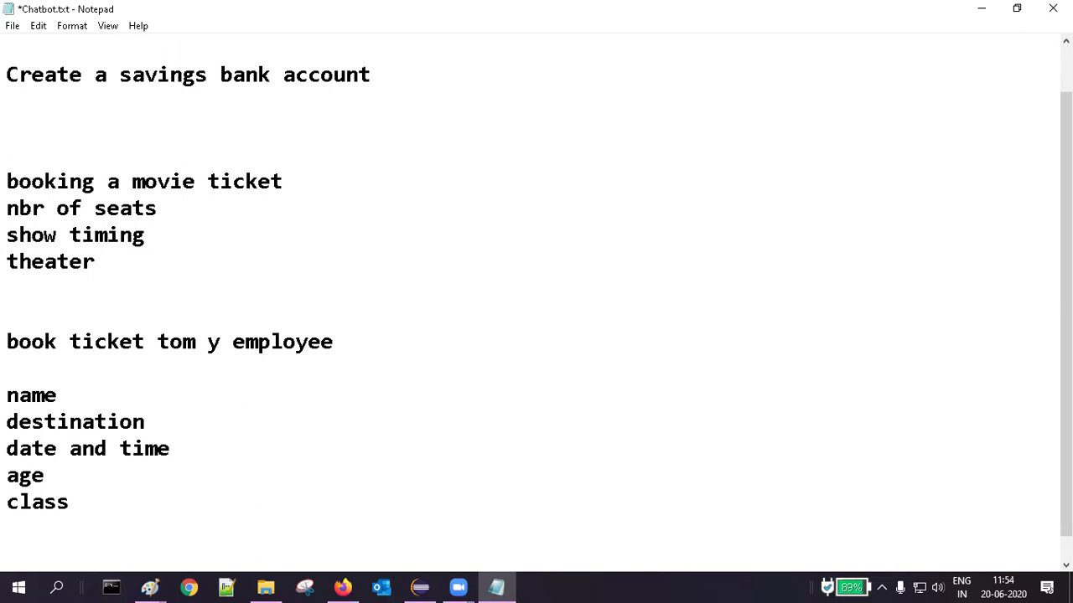
Remove the "class" and "age" lines from the end of the notes
key(BackSpace)
key(BackSpace)
key(BackSpace)
key(BackSpace)
key(BackSpace)
key(BackSpace)
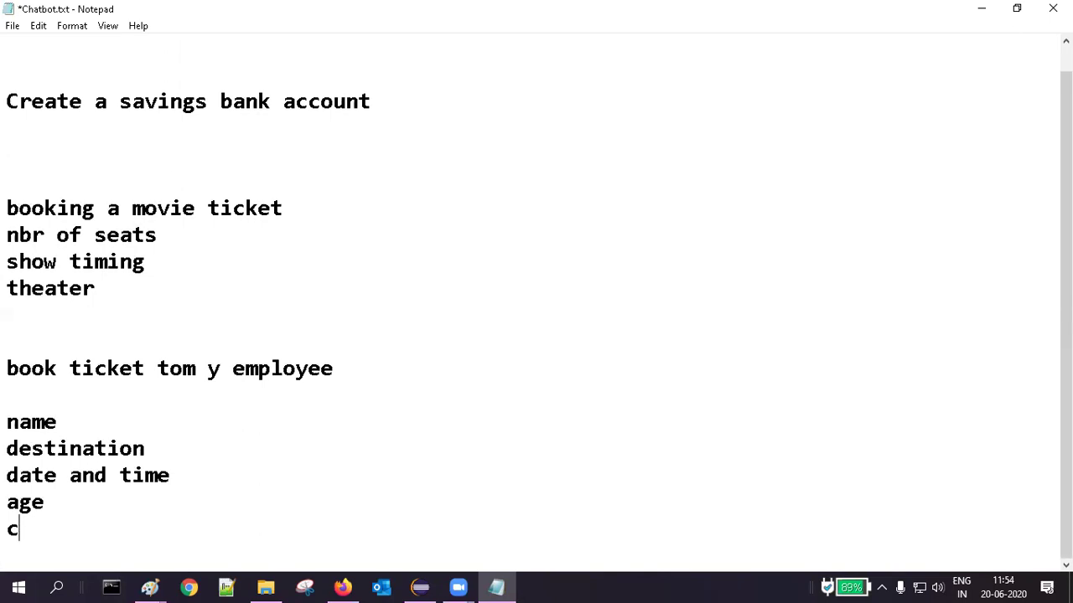
key(BackSpace)
key(BackSpace)
key(BackSpace)
key(BackSpace)
key(BackSpace)
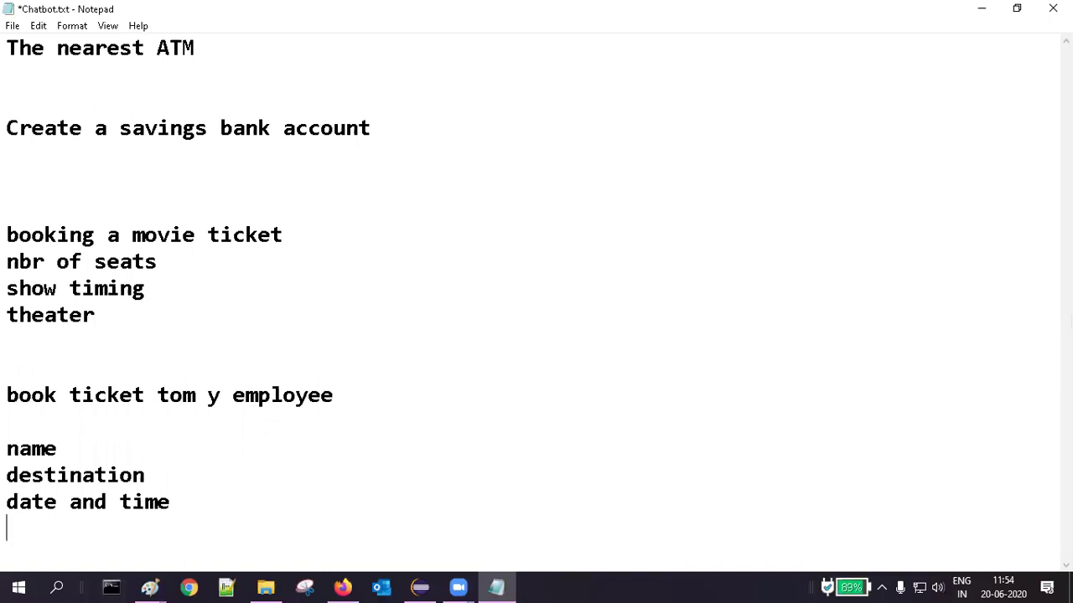
Shorten the line "date and time" to "date"
key(BackSpace)
key(BackSpace)
key(BackSpace)
key(BackSpace)
key(BackSpace)
key(BackSpace)
key(BackSpace)
key(BackSpace)
key(BackSpace)
key(BackSpace)
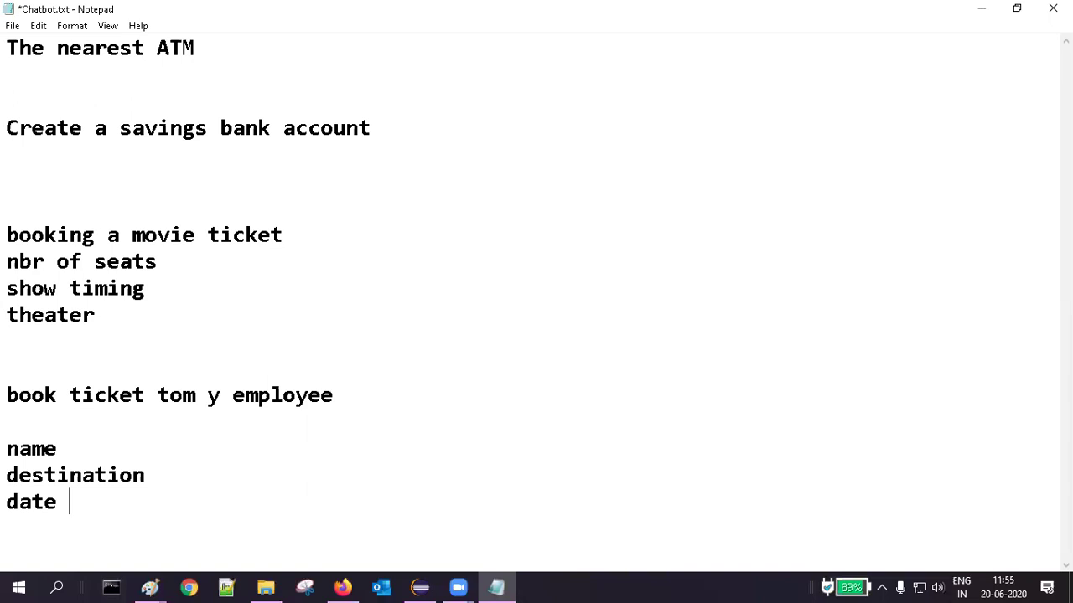
Two blank lines below "date", add sample values on separate lines: the employee's first name, "Delhi" and "Monday"
key(Return)
key(Return)
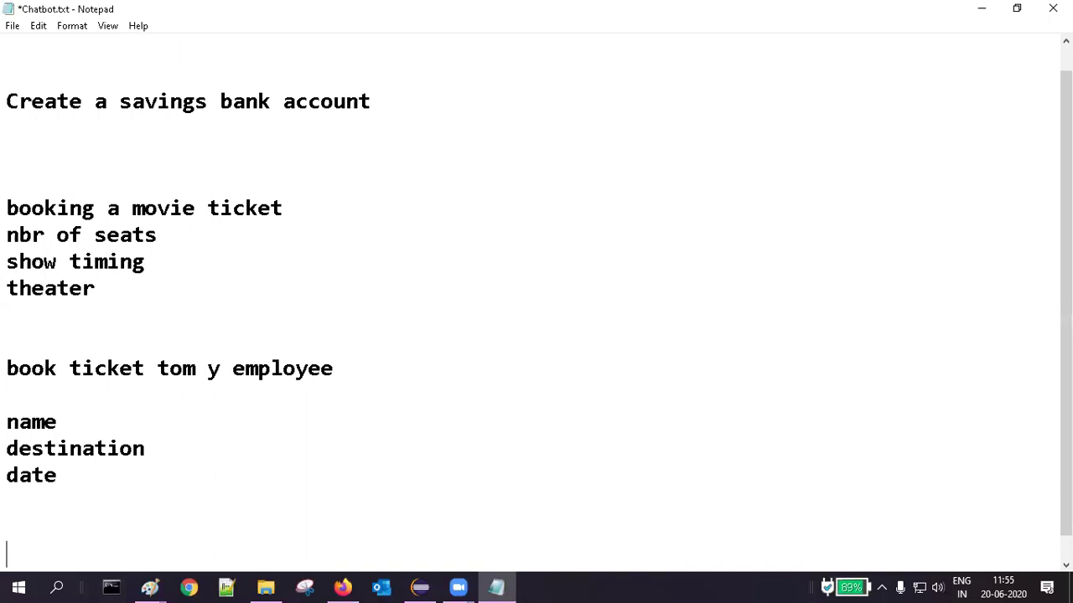
text(Suresh)
key(Return)
text(Delhi)
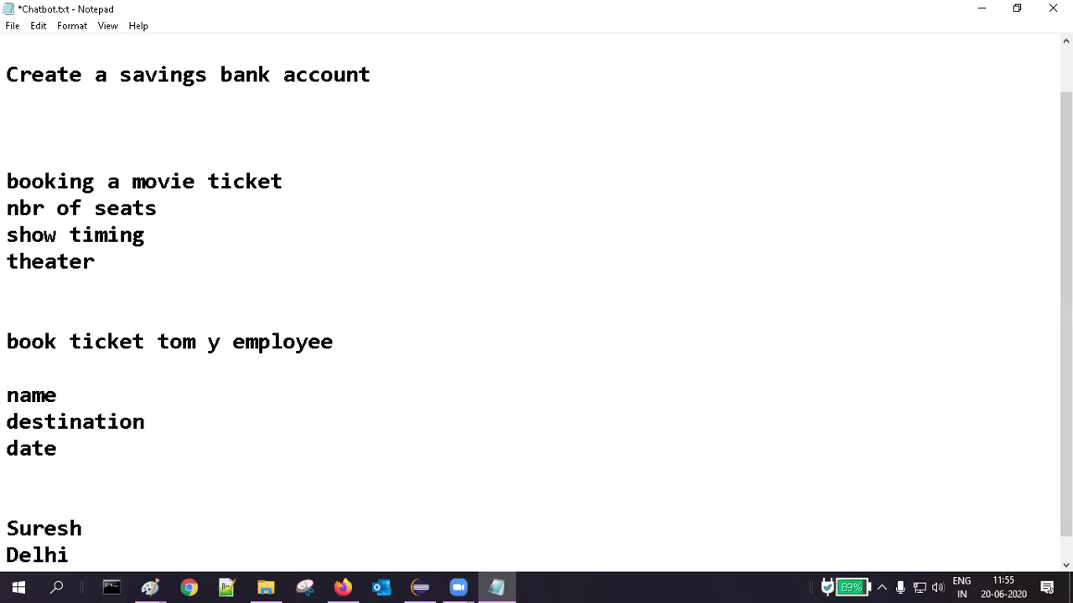
key(Return)
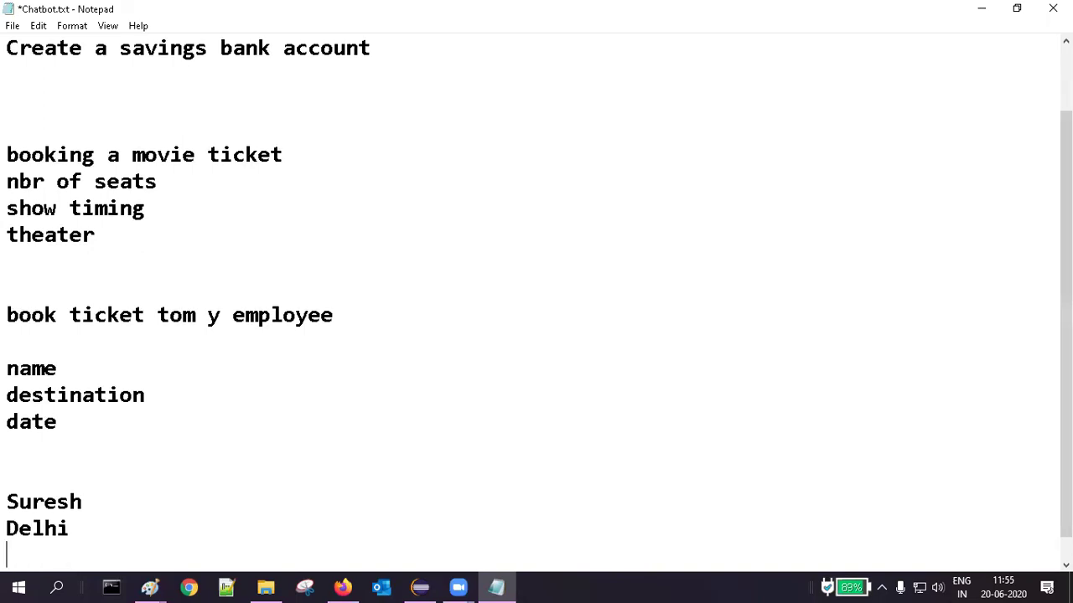
text(Monday)
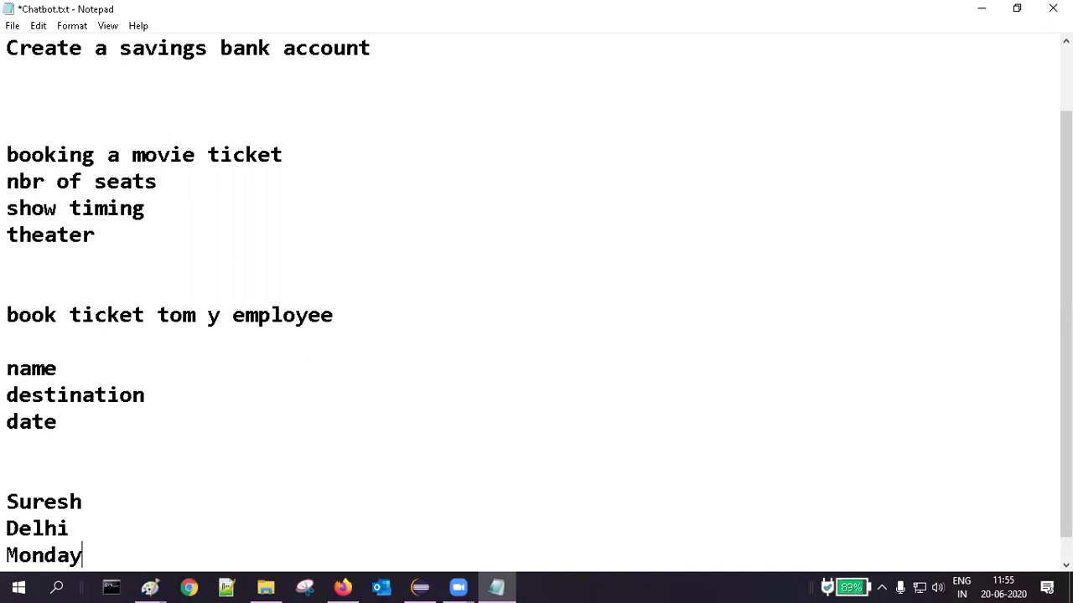
Directly after "Monday", write a request to book a ticket to the sample employee "to Delhi for Monday"
text(Book a )
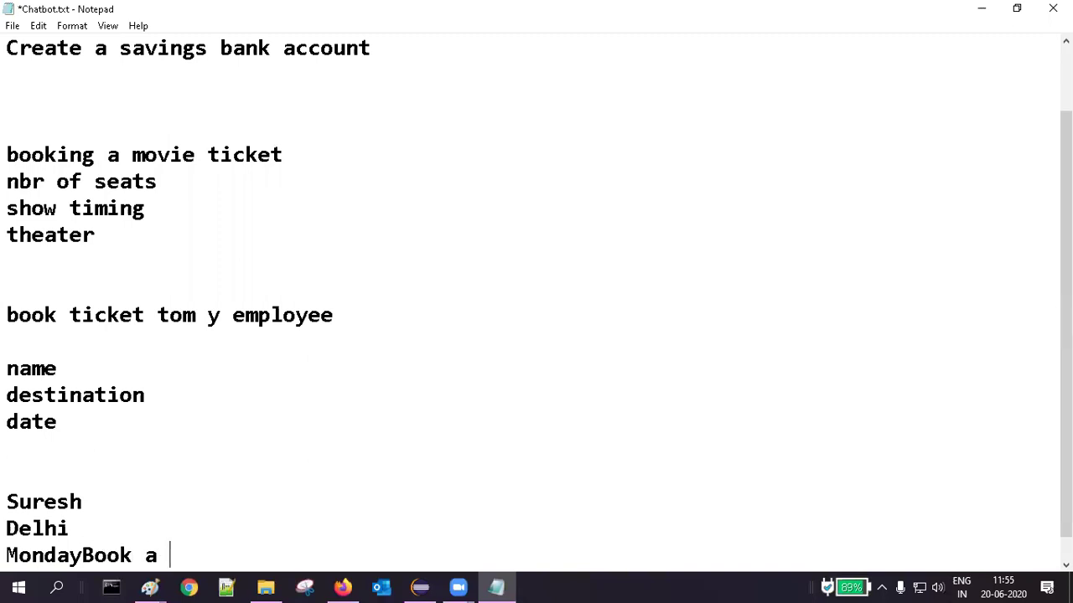
text(ticket to )
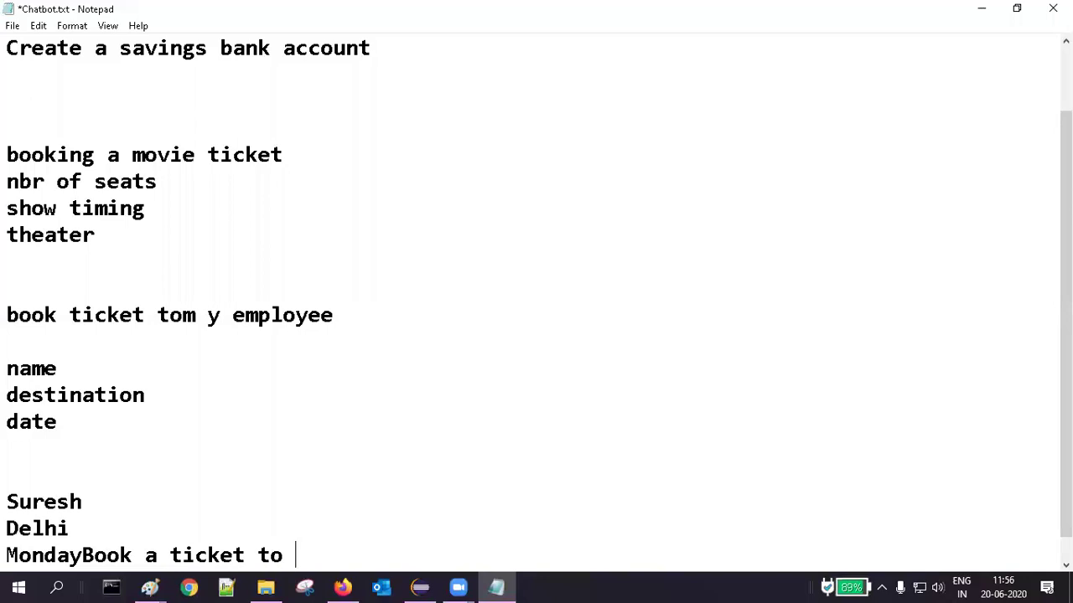
text(Suresh )
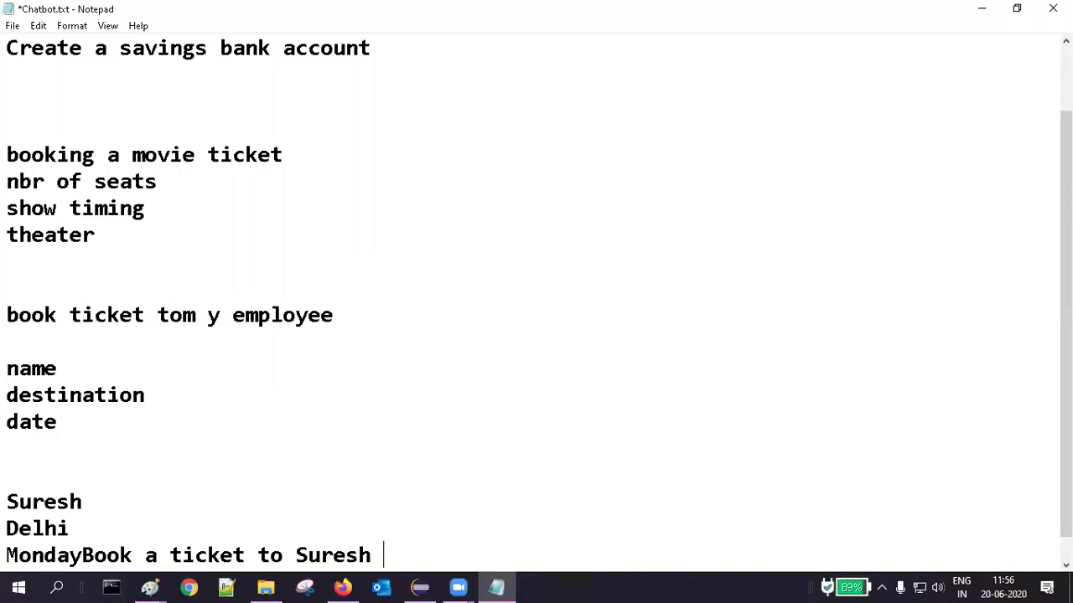
text(to Delh)
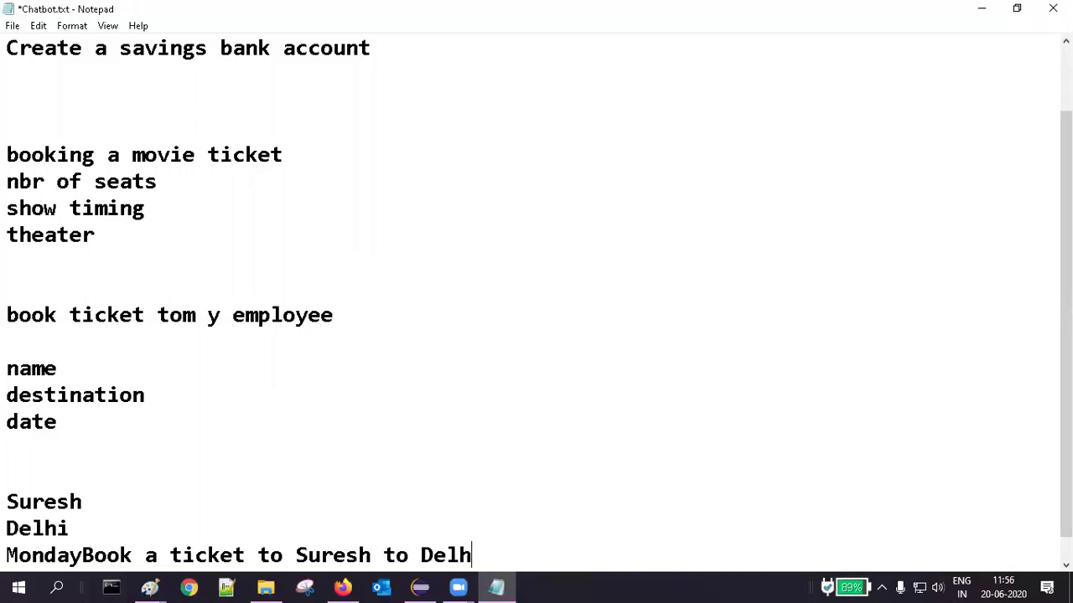
text(i for Monday)
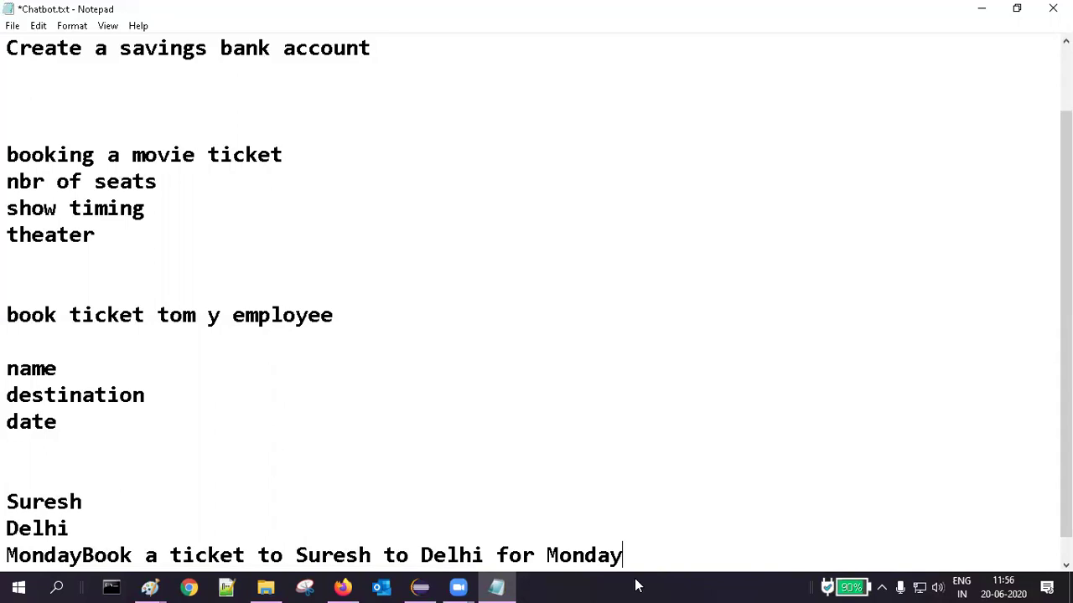
Delete the ticket-booking request that directly follows "Monday", keeping the word "Monday"
drag(624, 554, 84, 533)
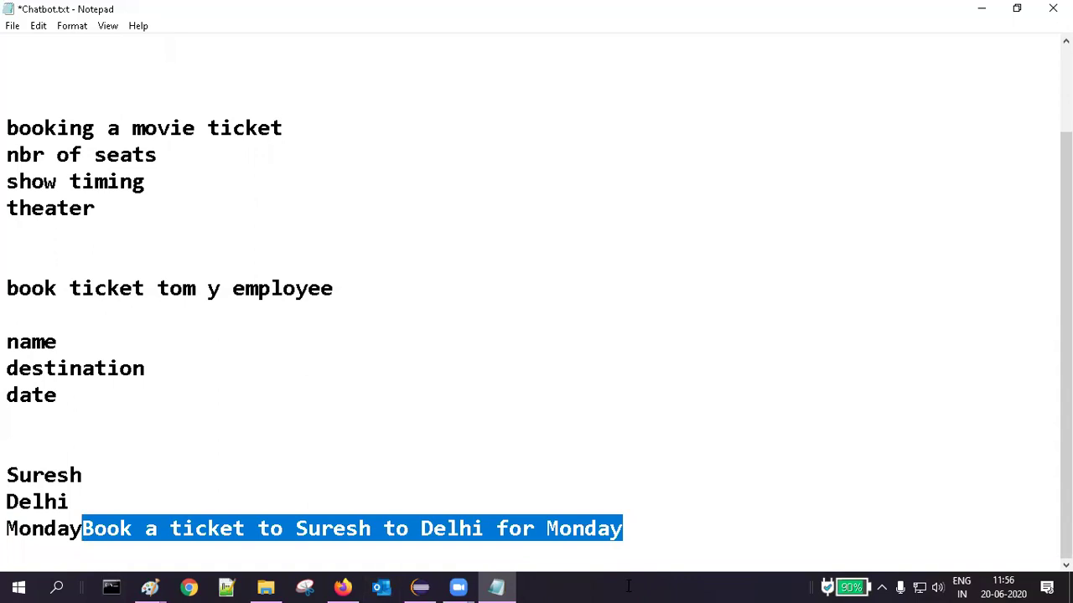
click(628, 585)
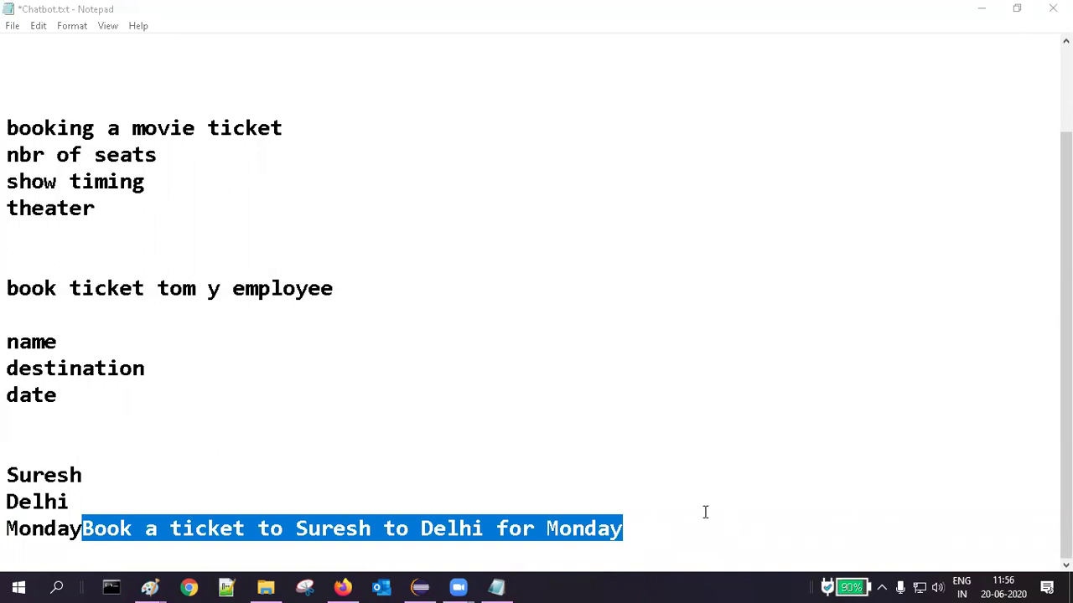
click(659, 528)
key(BackSpace)
key(BackSpace)
key(BackSpace)
key(BackSpace)
key(BackSpace)
key(BackSpace)
key(BackSpace)
key(BackSpace)
key(BackSpace)
key(BackSpace)
key(BackSpace)
key(BackSpace)
key(BackSpace)
key(BackSpace)
key(BackSpace)
key(BackSpace)
key(BackSpace)
key(BackSpace)
key(BackSpace)
key(BackSpace)
key(BackSpace)
key(BackSpace)
key(BackSpace)
key(BackSpace)
key(BackSpace)
key(BackSpace)
key(BackSpace)
key(BackSpace)
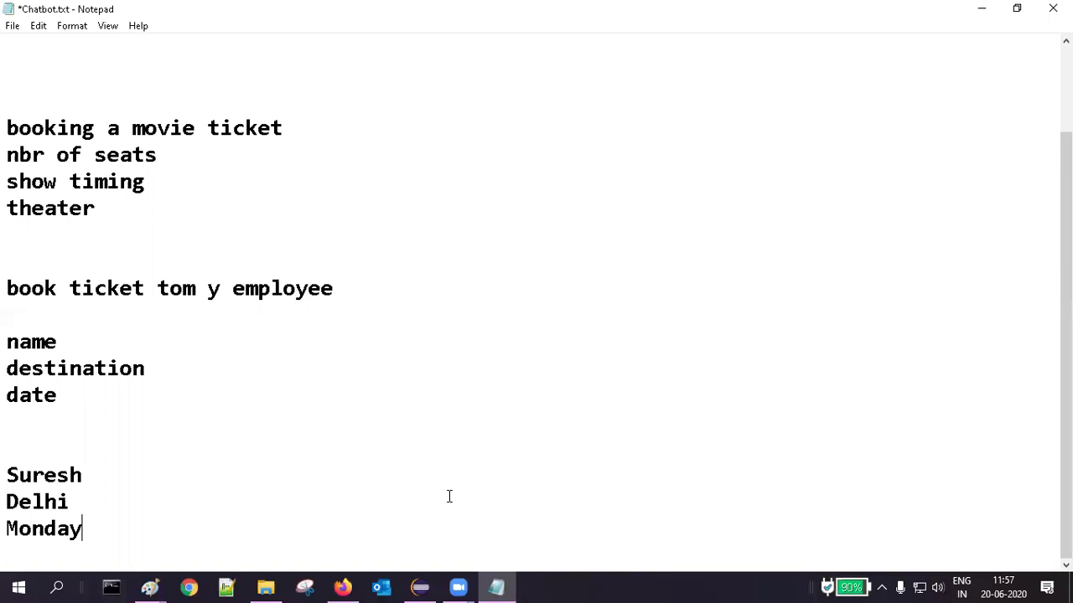
Leave two blank lines below "Monday" and add the lines "Intent" and "Question"
key(Return)
key(Return)
key(Return)
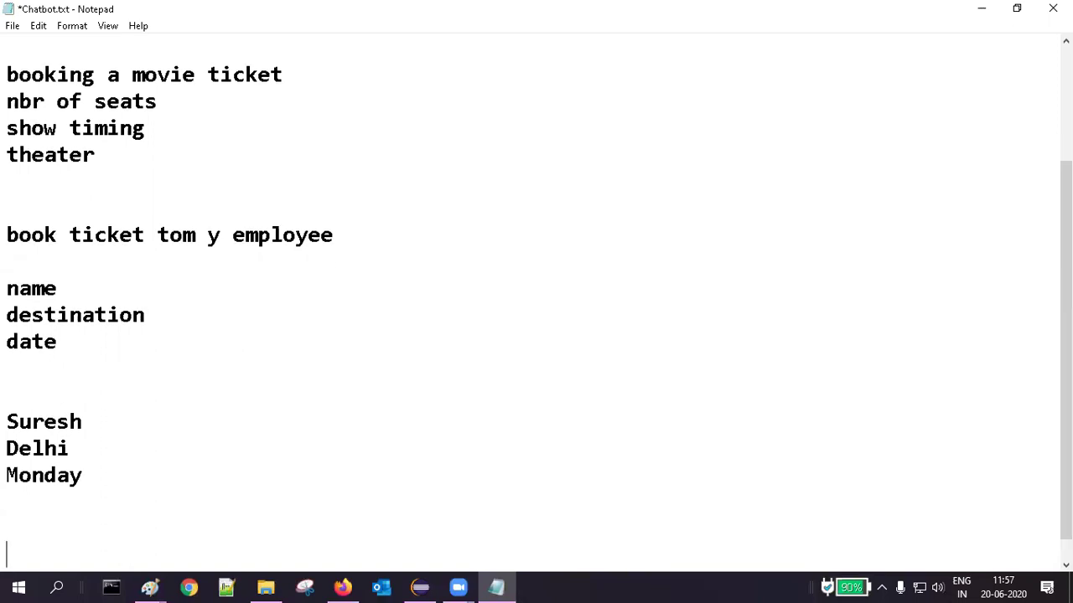
text(Intent)
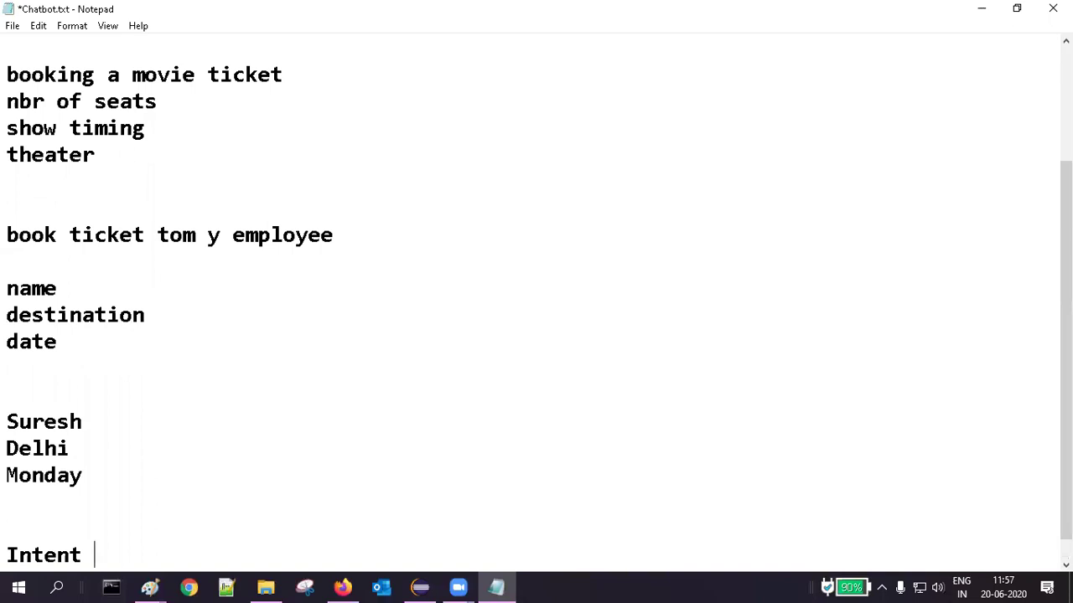
key(Return)
text(Question)
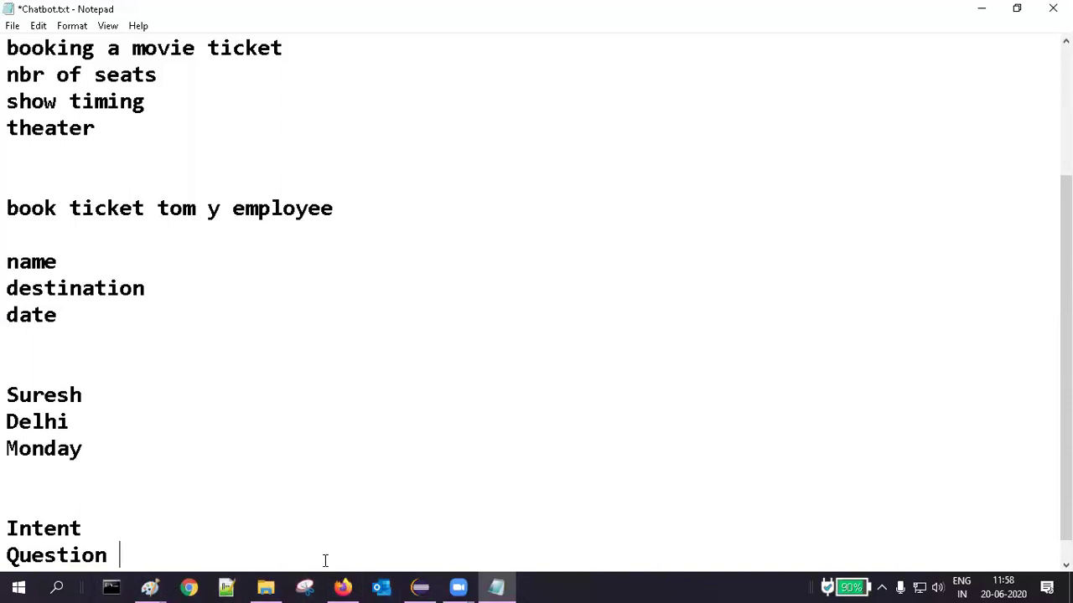
Switch to Dialogflow in Firefox and create a new agent named "AMCDemoAgent" with the default language and time zone
click(343, 586)
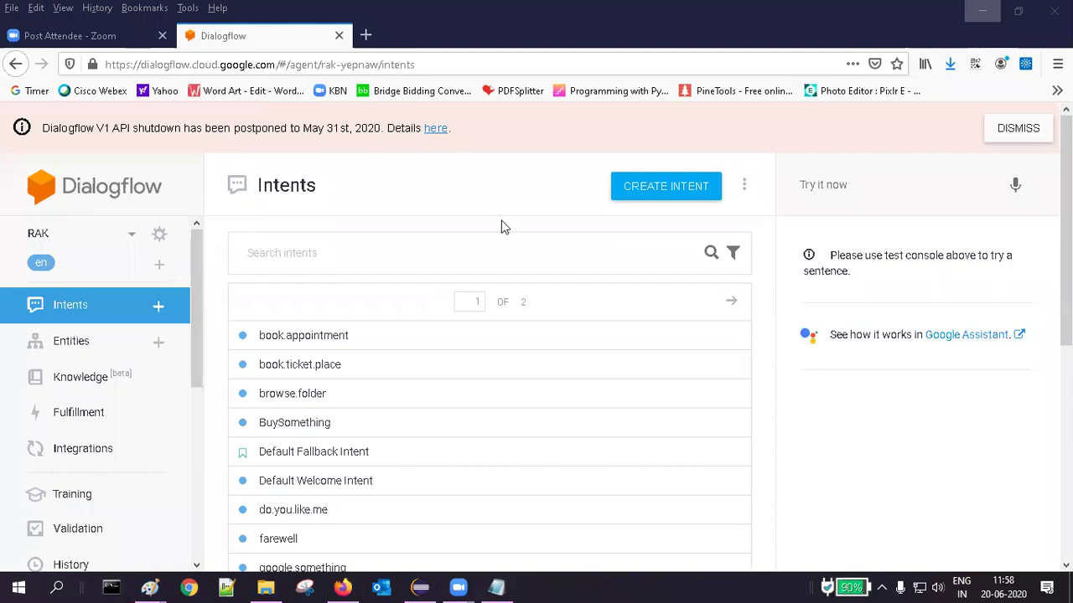
click(135, 238)
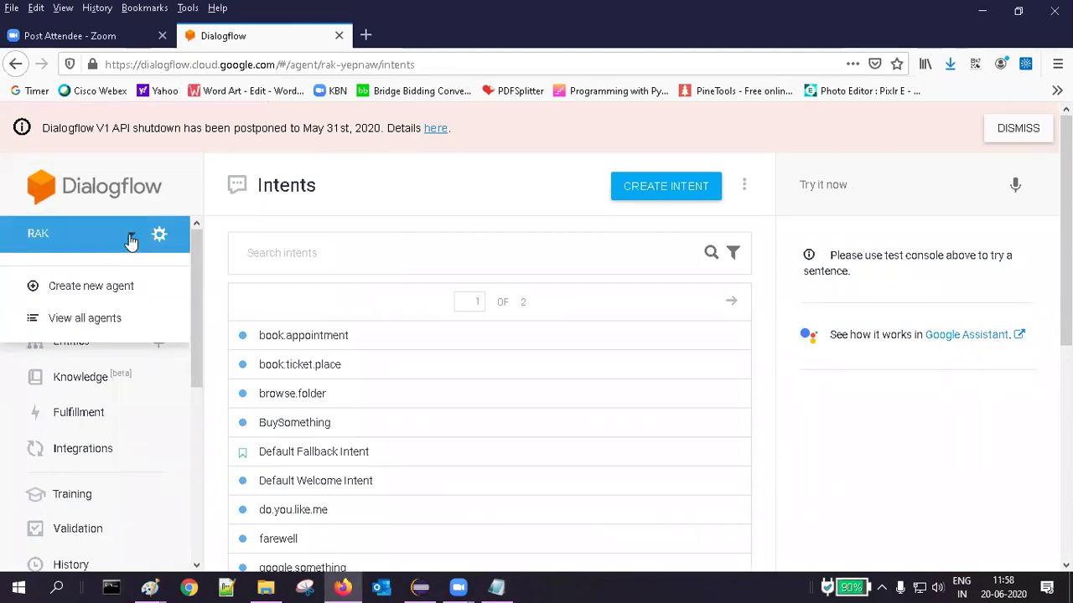
click(132, 241)
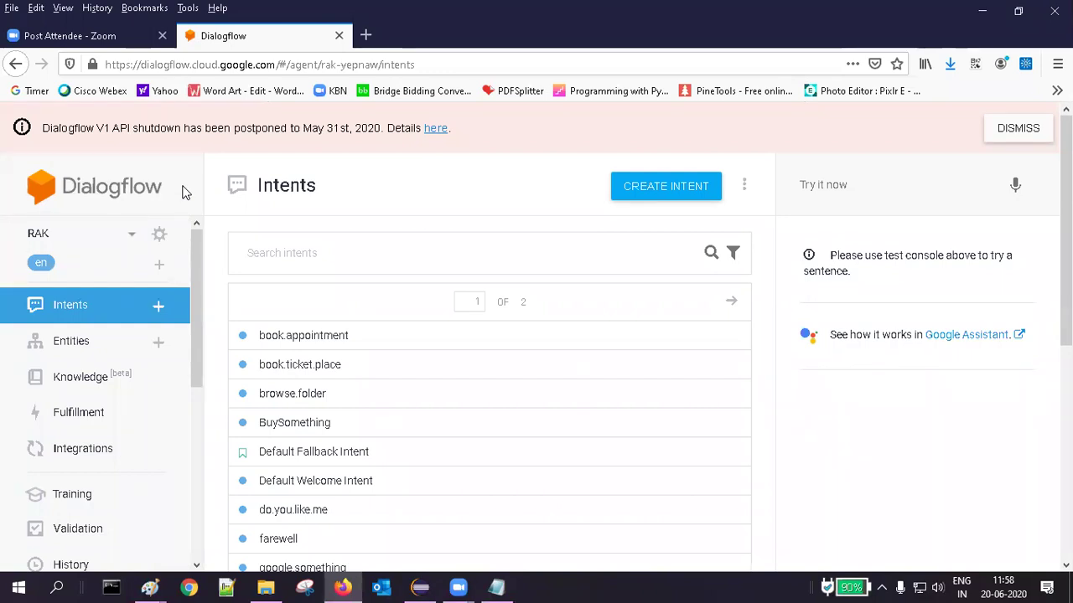
click(140, 239)
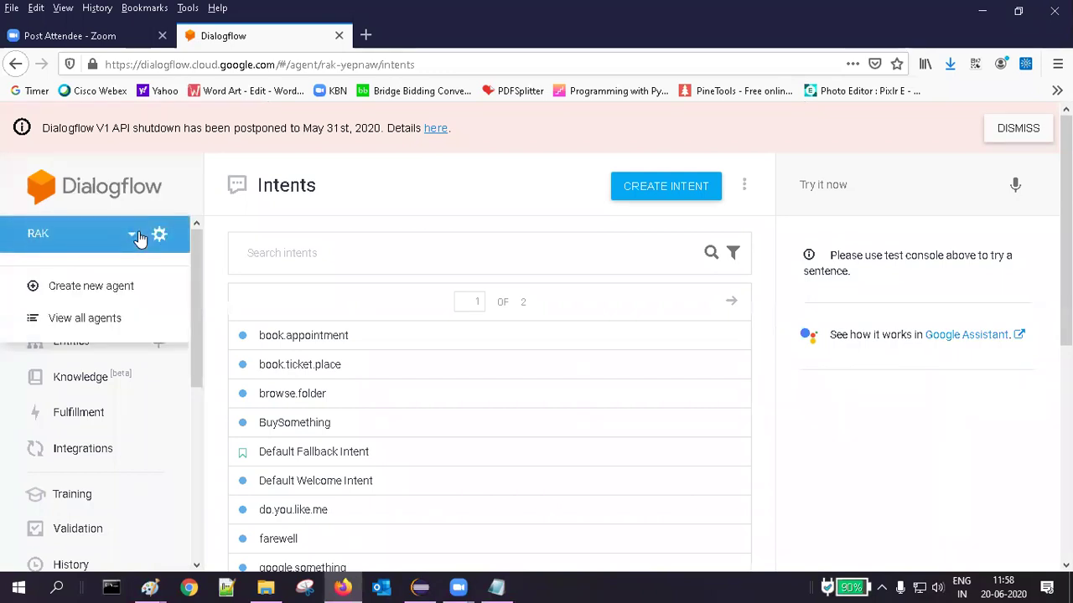
click(109, 285)
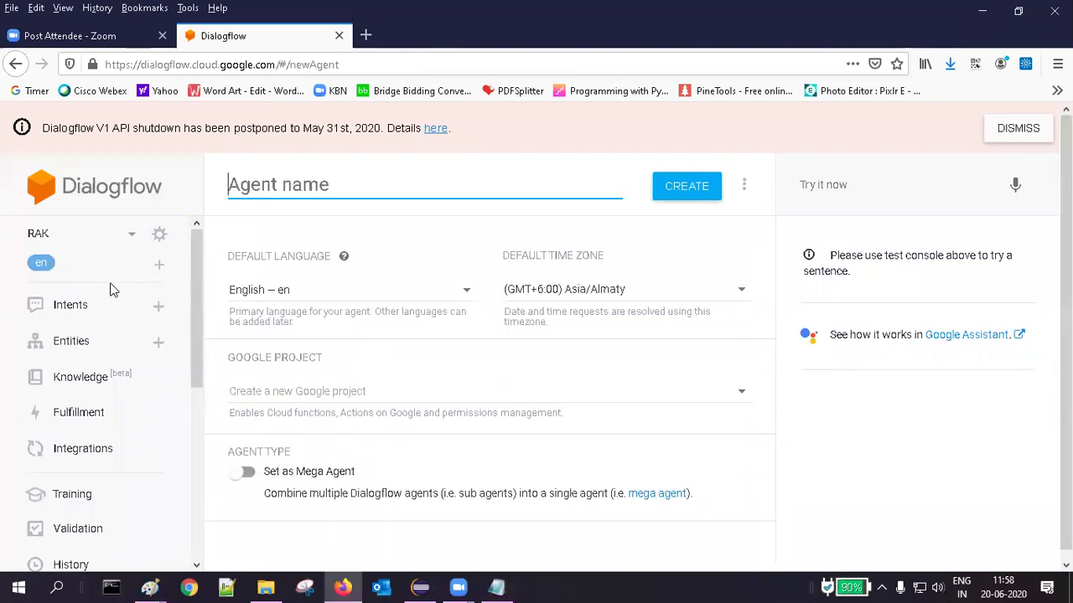
text(AMCD)
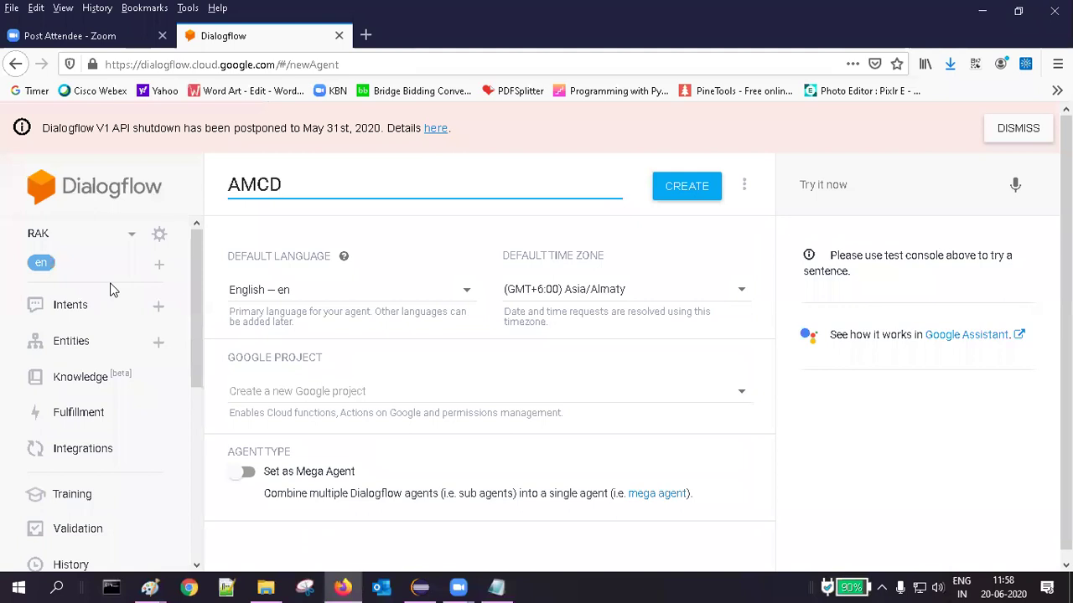
text(emoAgent)
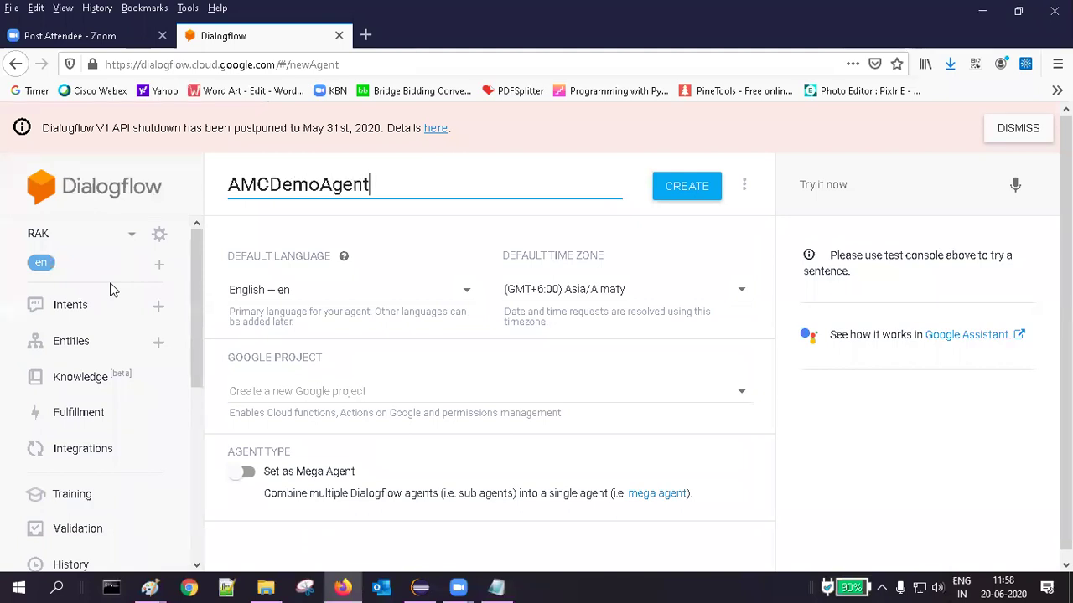
click(706, 193)
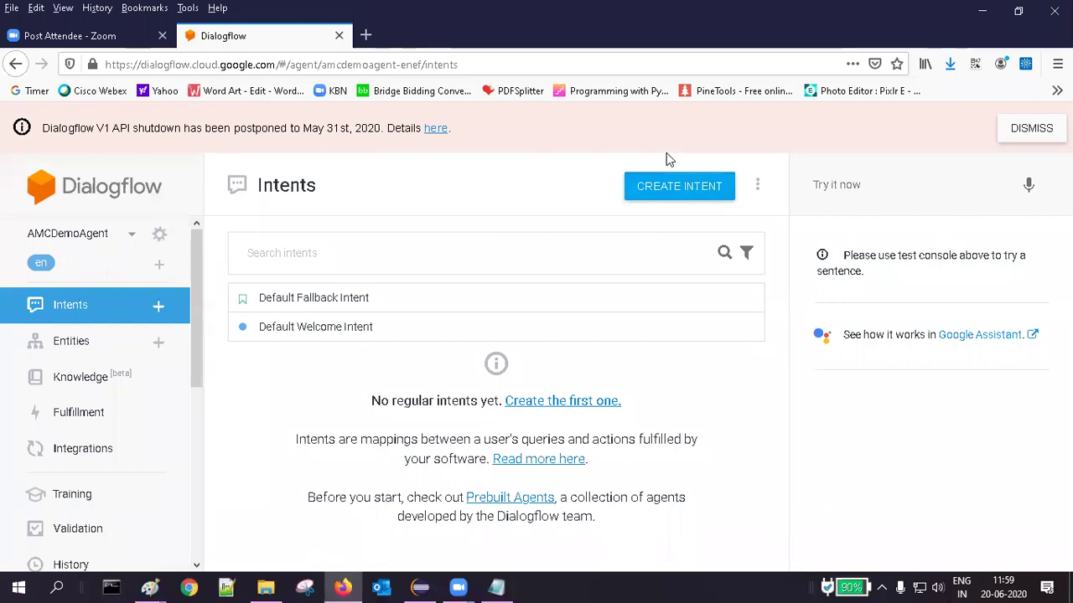
Switch to the RAK agent and look through its list of intents
click(131, 235)
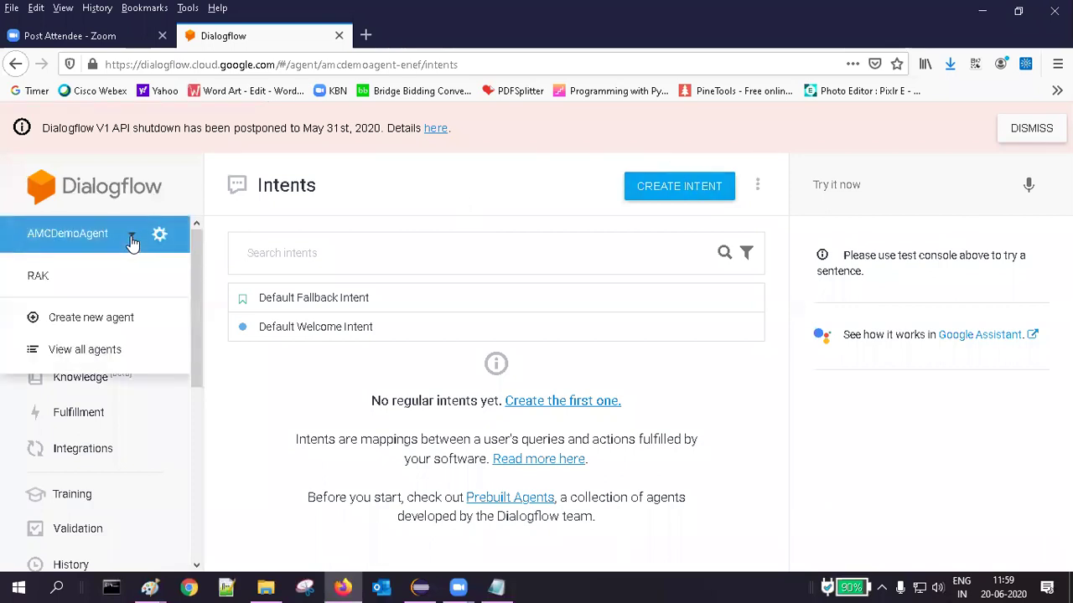
click(46, 279)
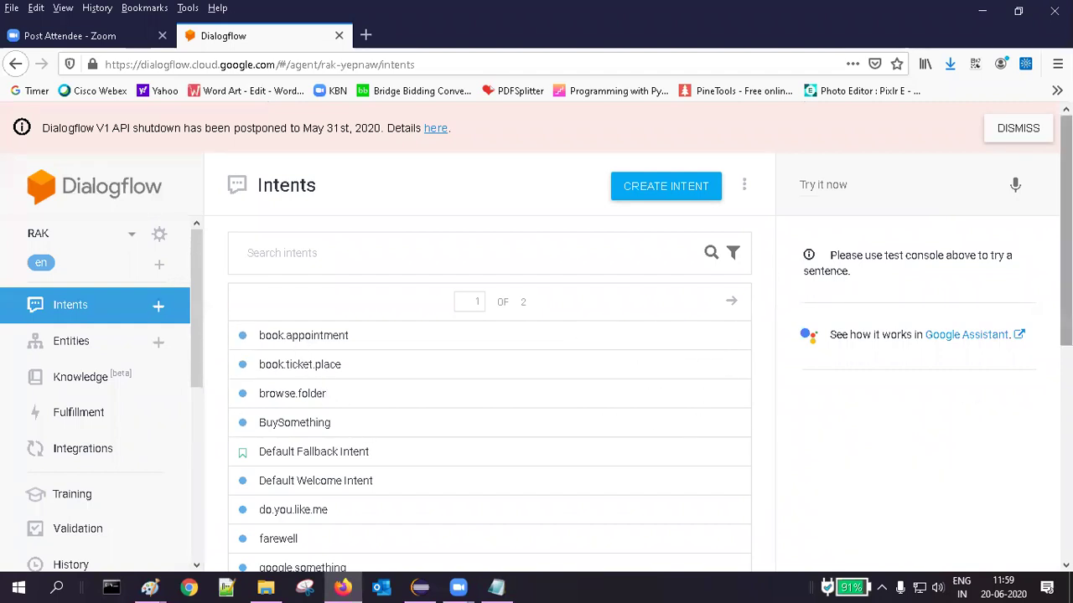
scroll(489, 394, down, 5)
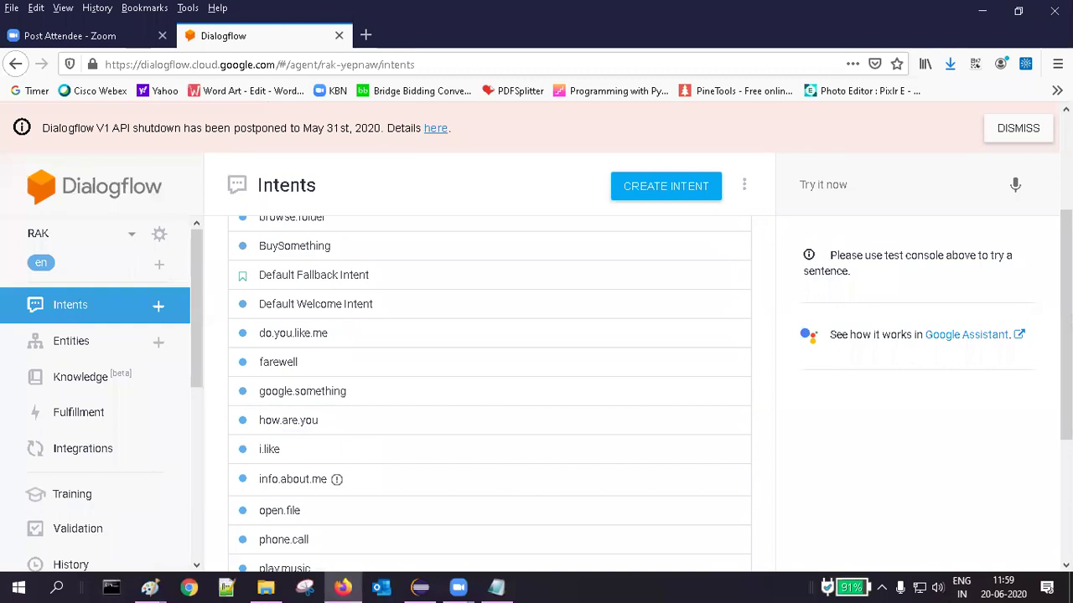
scroll(489, 394, down, 4)
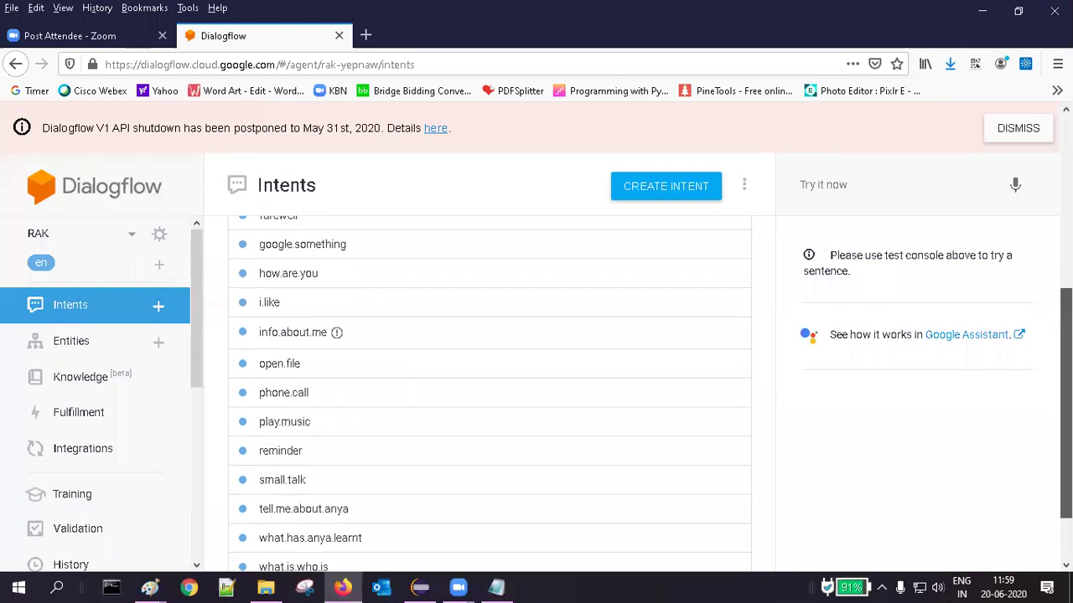
scroll(489, 394, down, 1)
scroll(490, 394, up, 7)
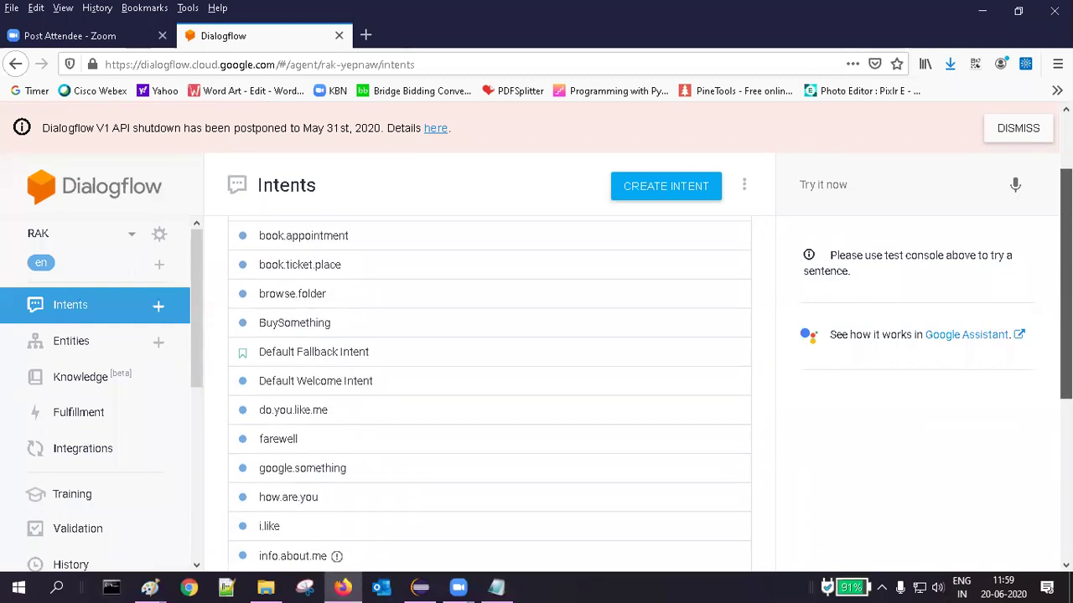
scroll(1042, 316, up, 2)
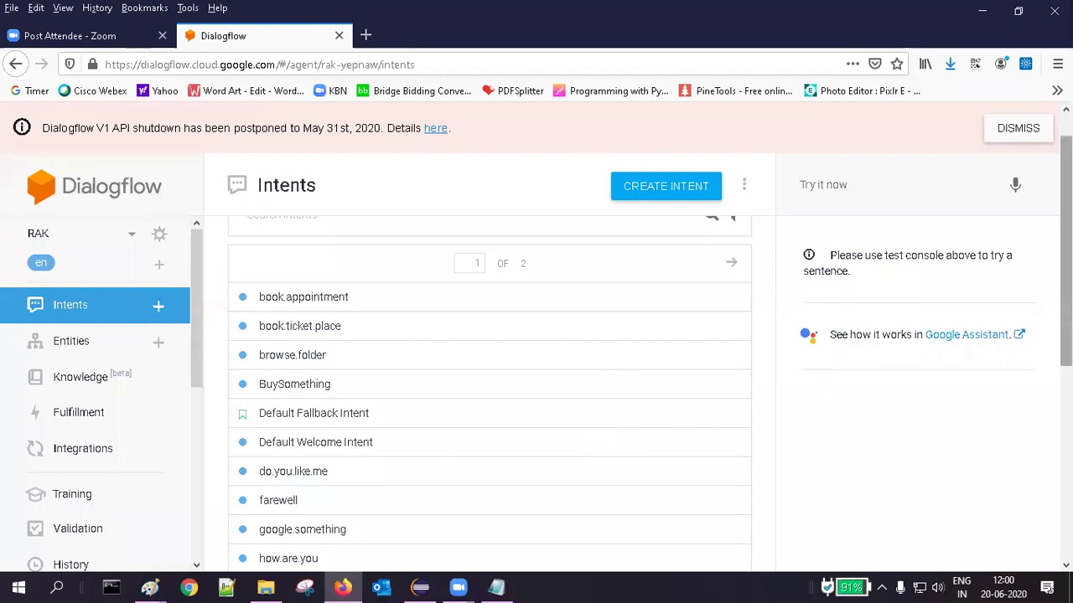
scroll(489, 394, down, 2)
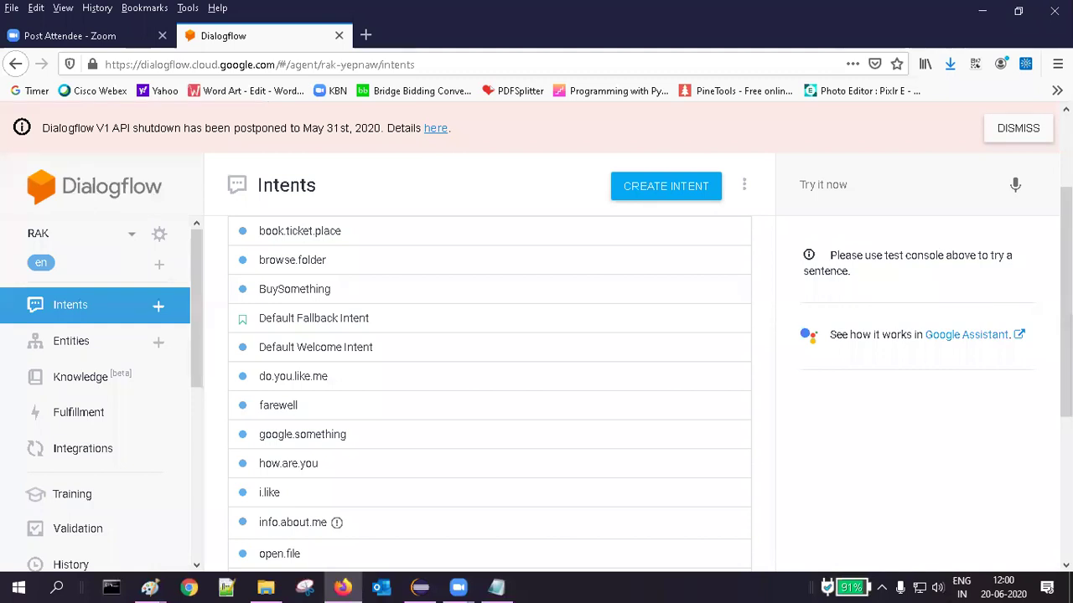
In the Notepad notes, add "1. Agent" directly above "Intent" and number the existing line as "2. Intent"
click(496, 587)
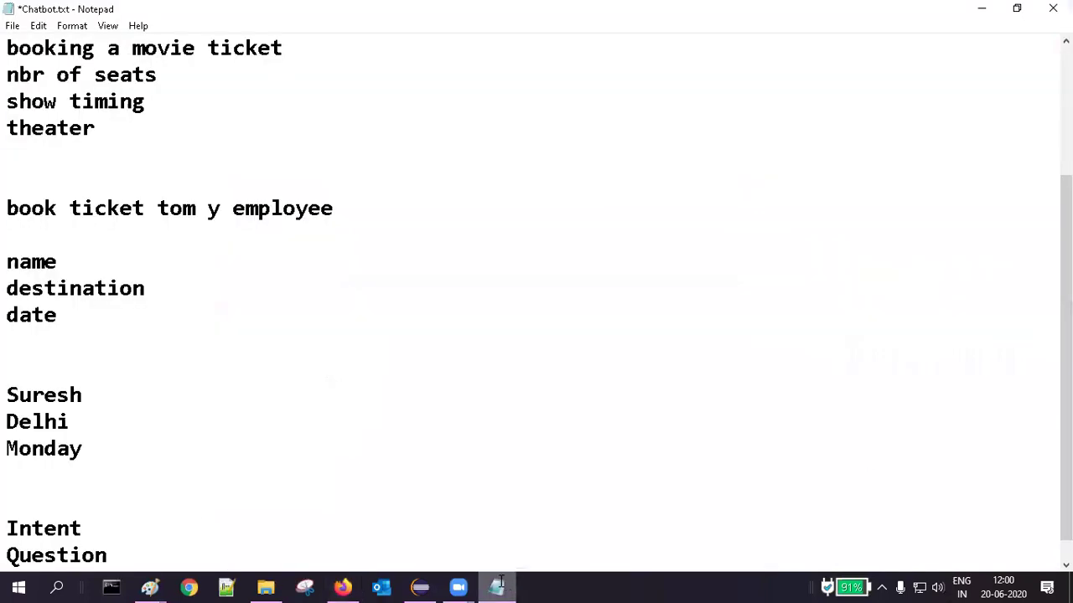
click(59, 506)
text(Agent)
key(Home)
text(1.)
key(End)
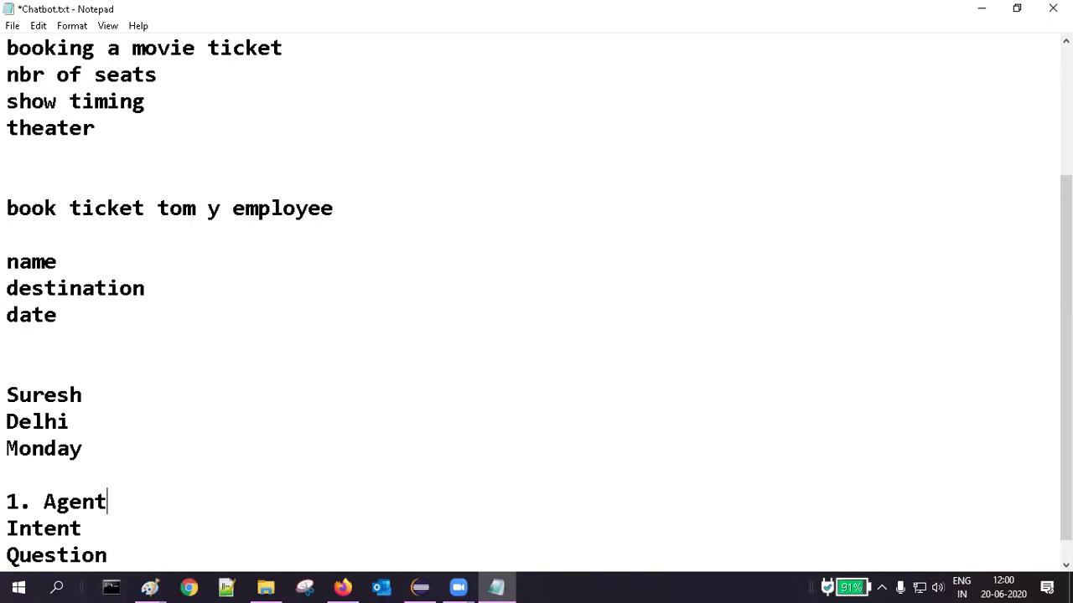
key(Return)
text(2.)
key(Delete)
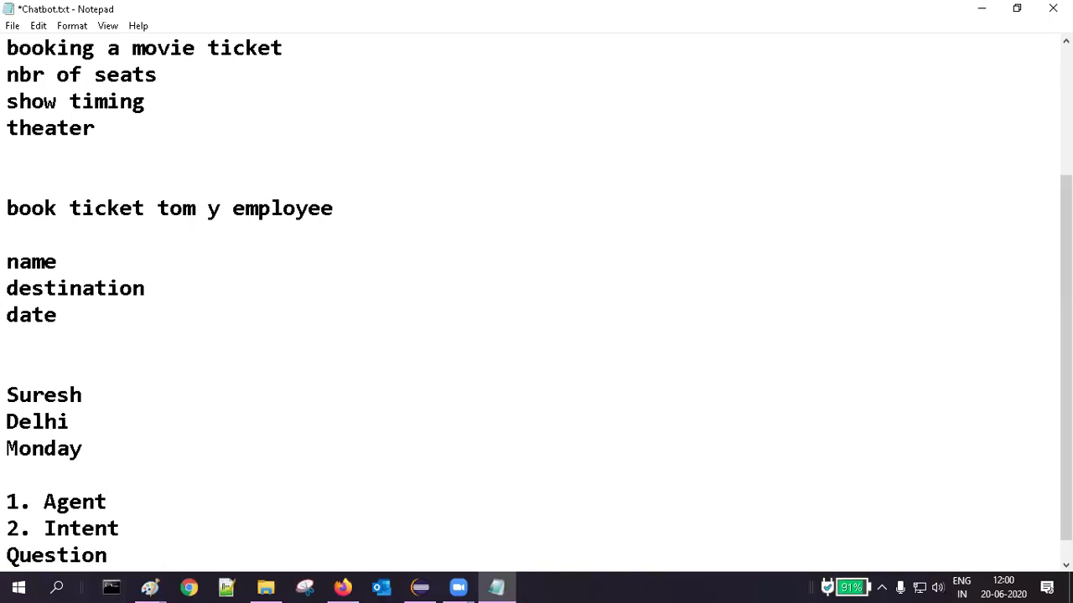
Indent "Question" beneath "2. Intent" and start a new line below it numbered "3."
key(End)
key(Down)
key(shift+Home)
key(Delete)
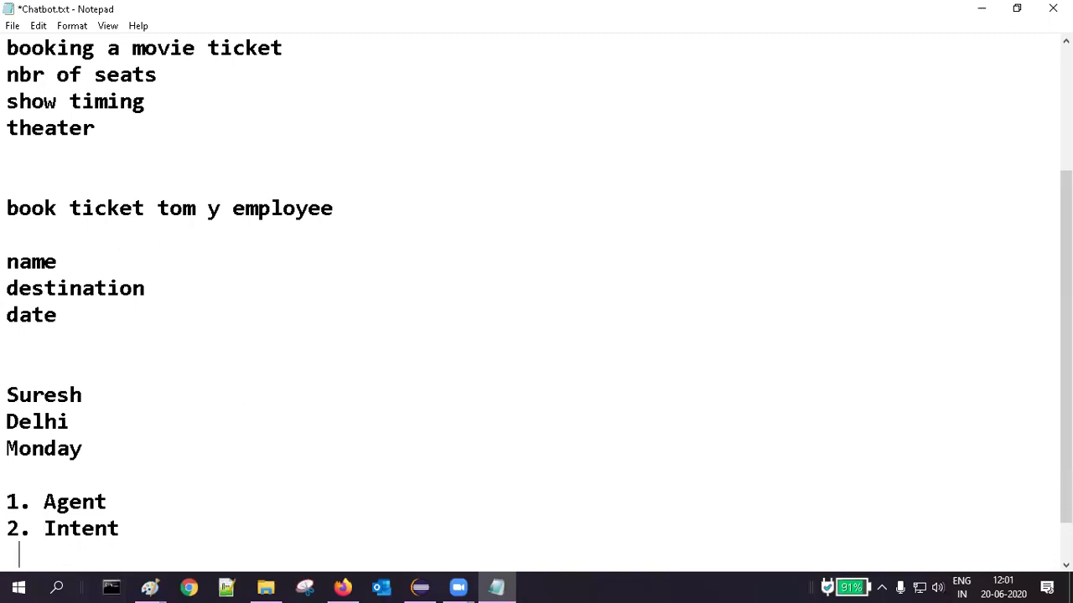
text(Question)
key(ctrl+Left)
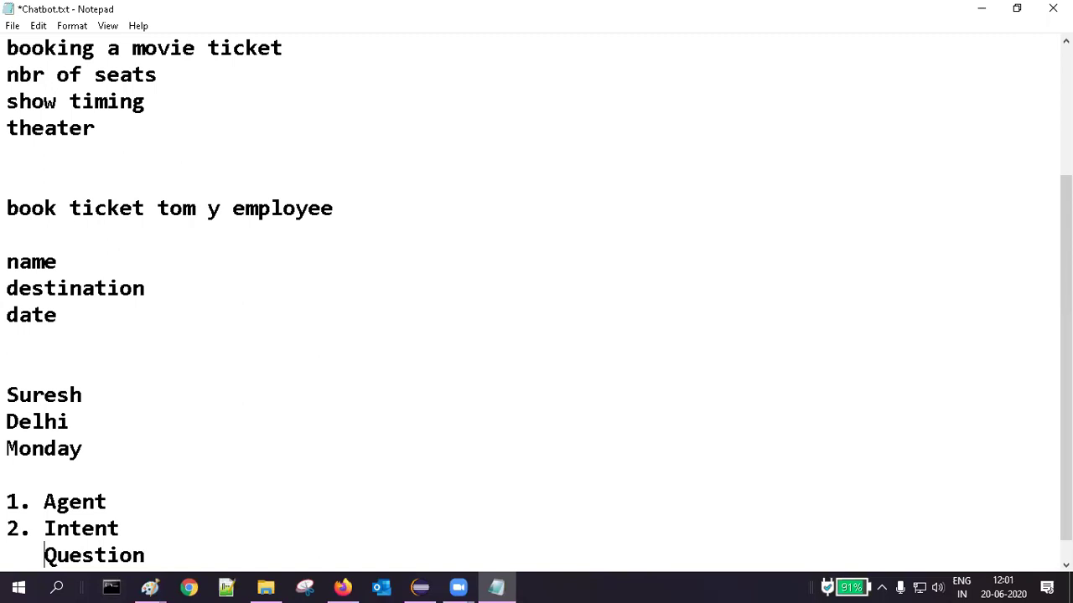
key(End)
key(Return)
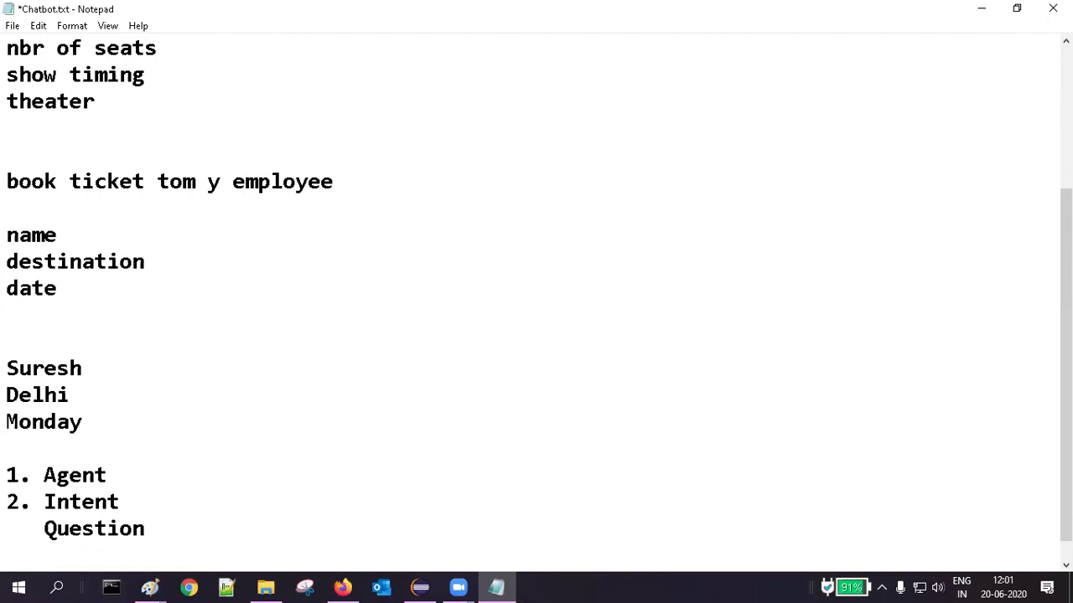
text(3.)
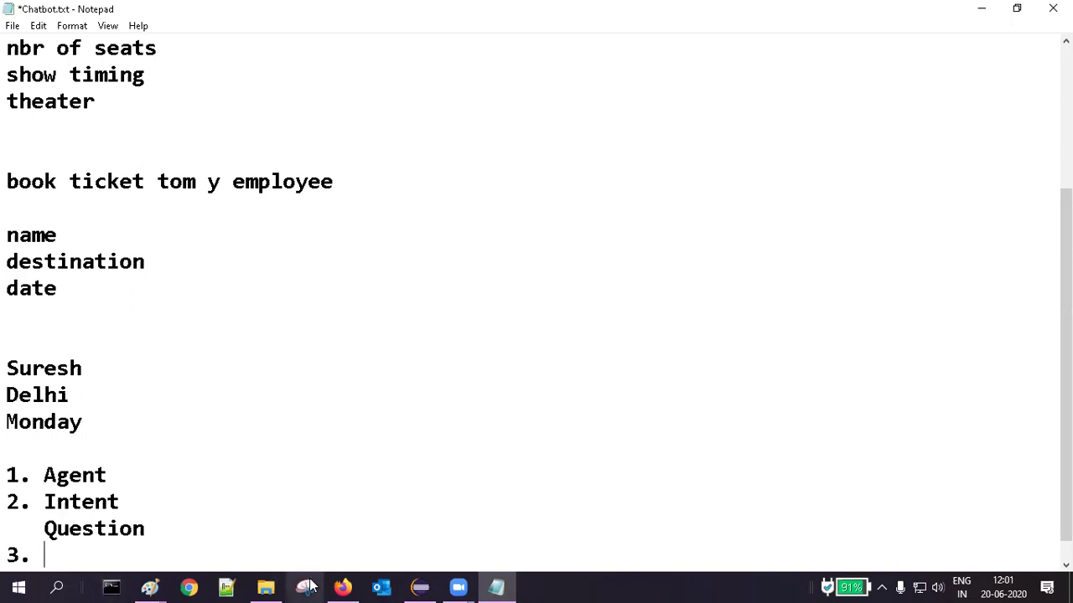
Back in Dialogflow, examine the BuySomething intent's training phrases and parameters, and return to the intents list
click(341, 585)
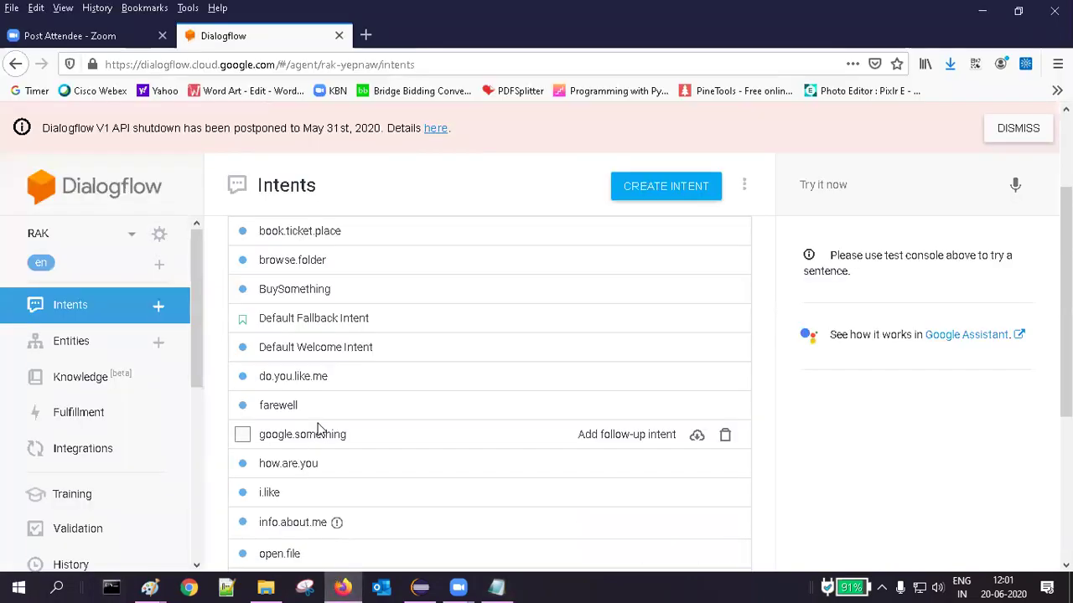
click(310, 290)
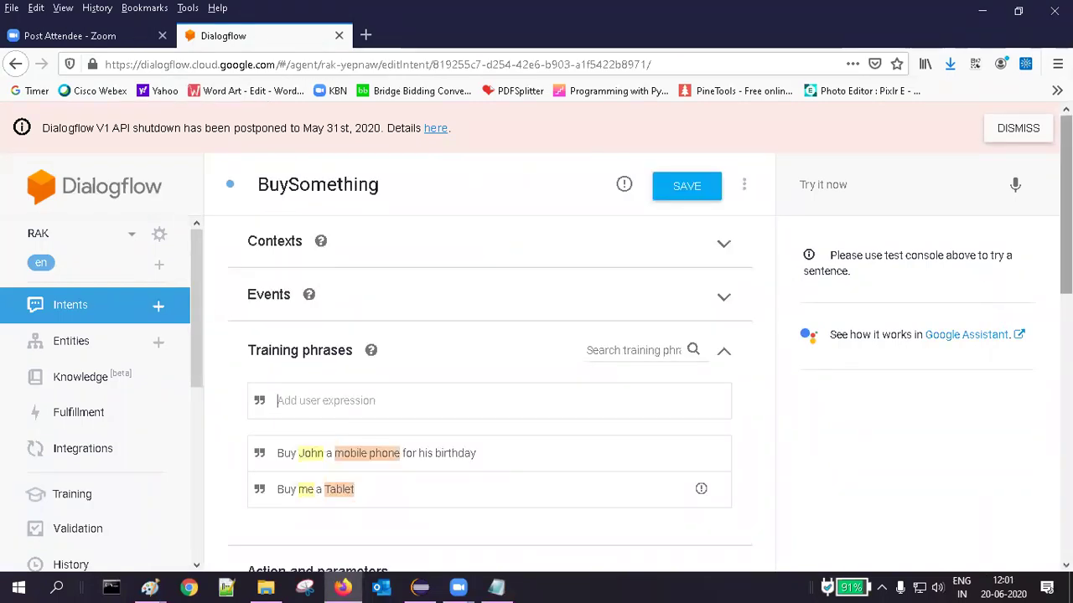
scroll(490, 360, down, 5)
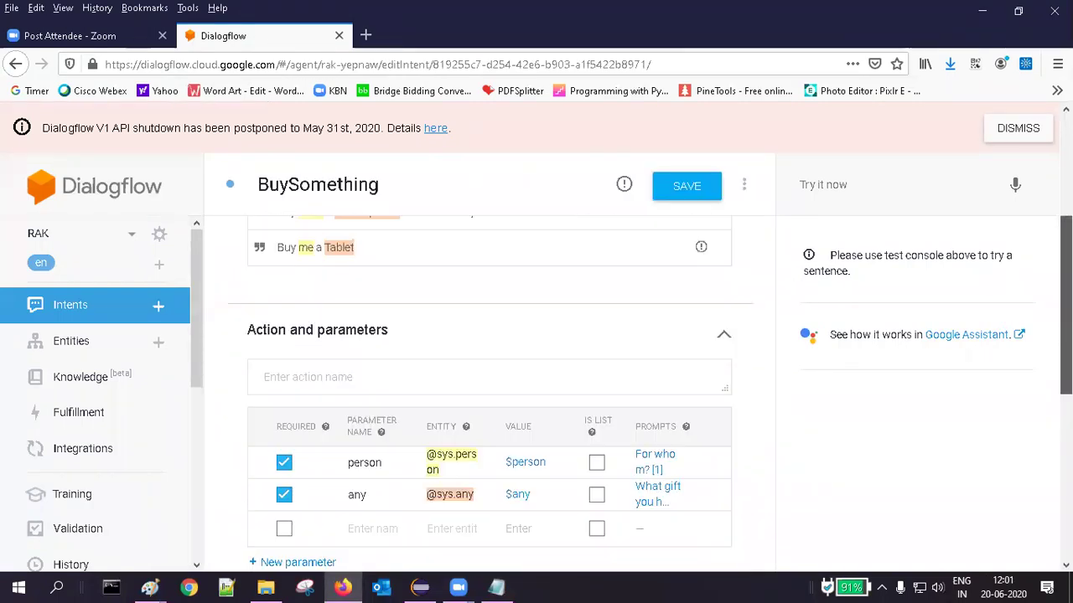
scroll(447, 378, down, 1)
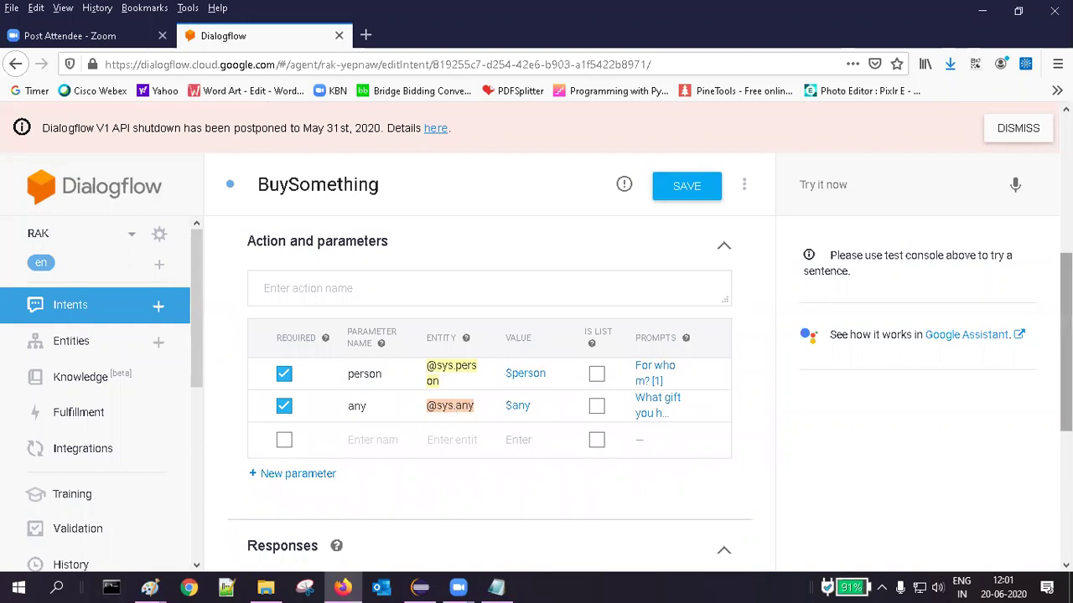
scroll(490, 377, up, 4)
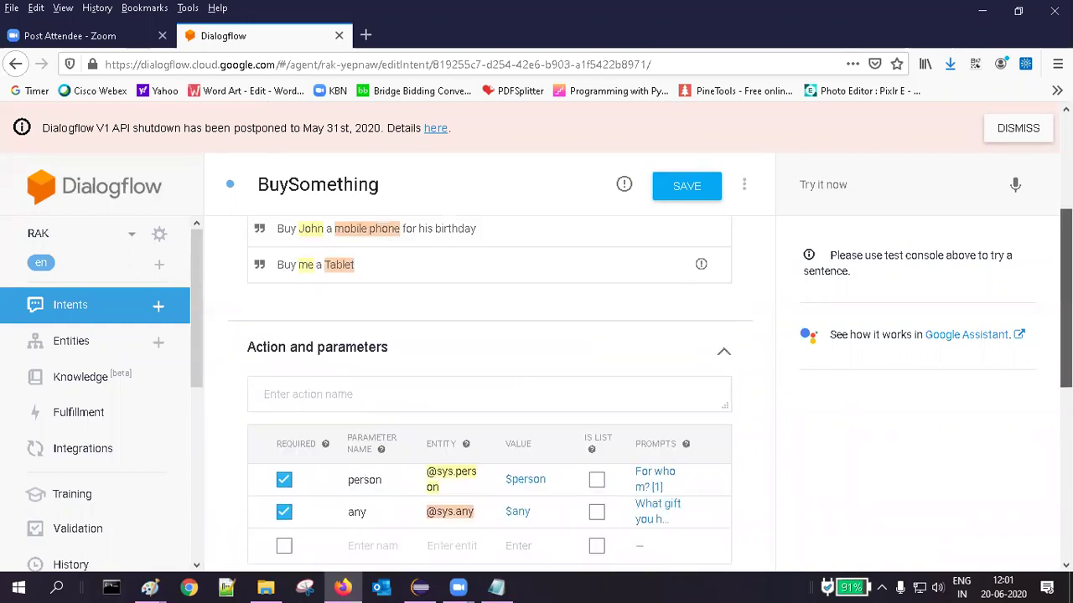
scroll(444, 439, up, 1)
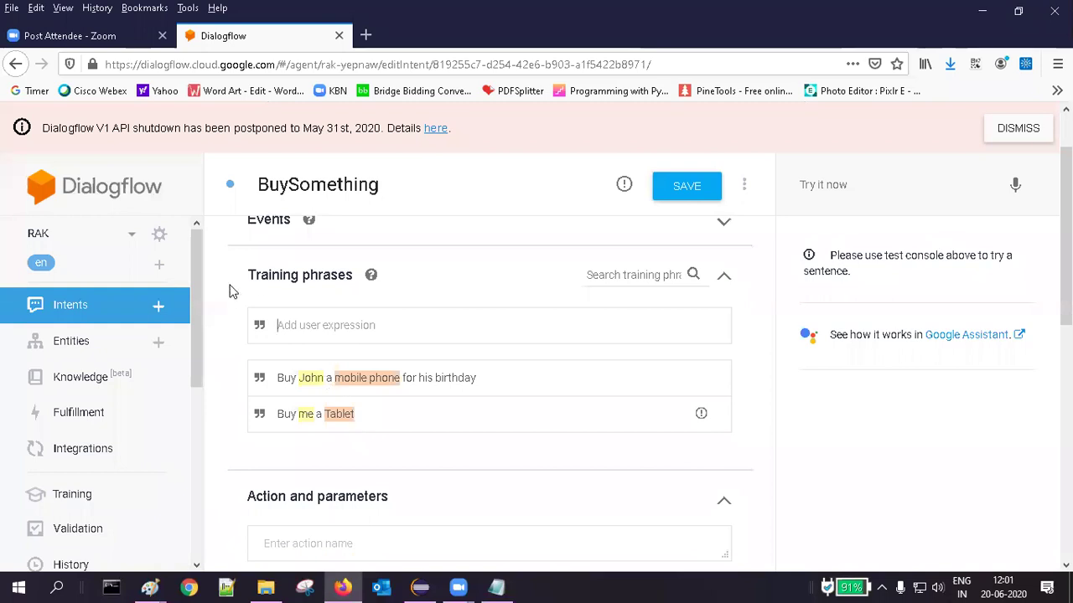
click(96, 311)
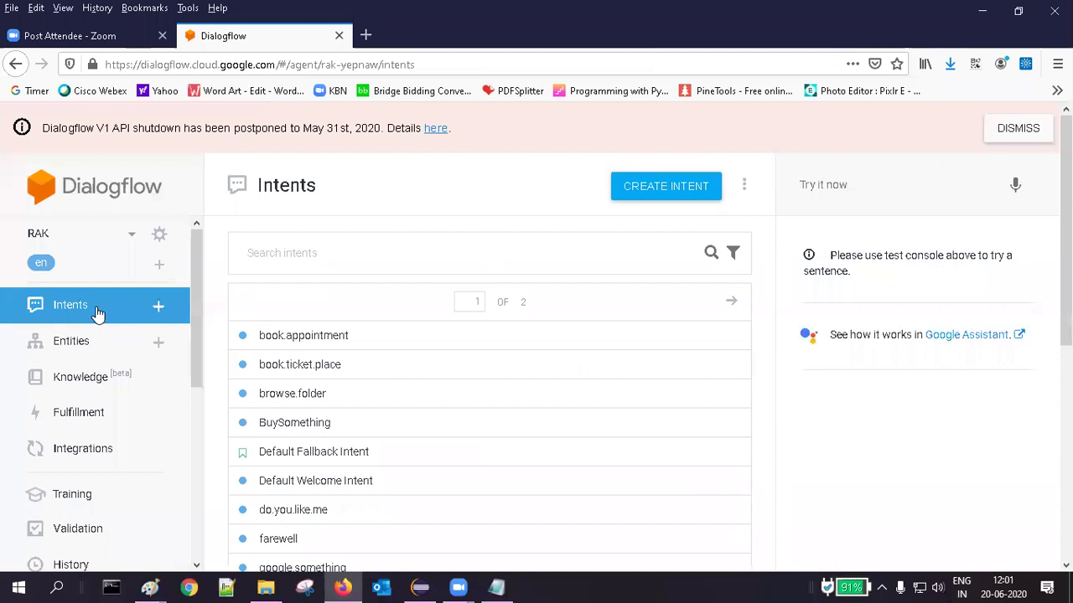
Examine the book.ticket.place intent's training phrases and its required parameters, and save the intent
click(298, 371)
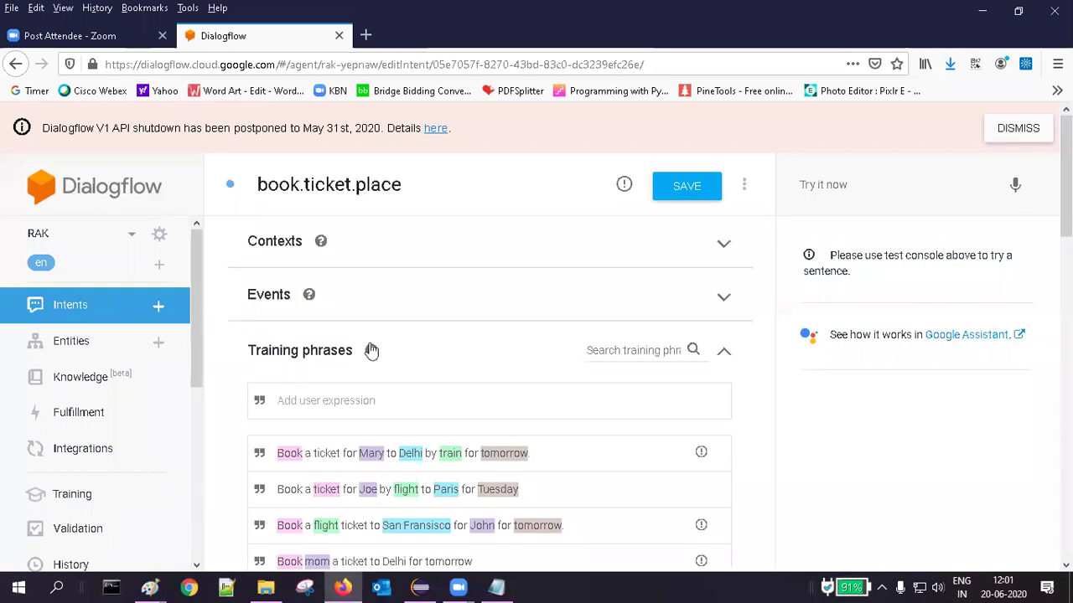
drag(1065, 176, 1066, 390)
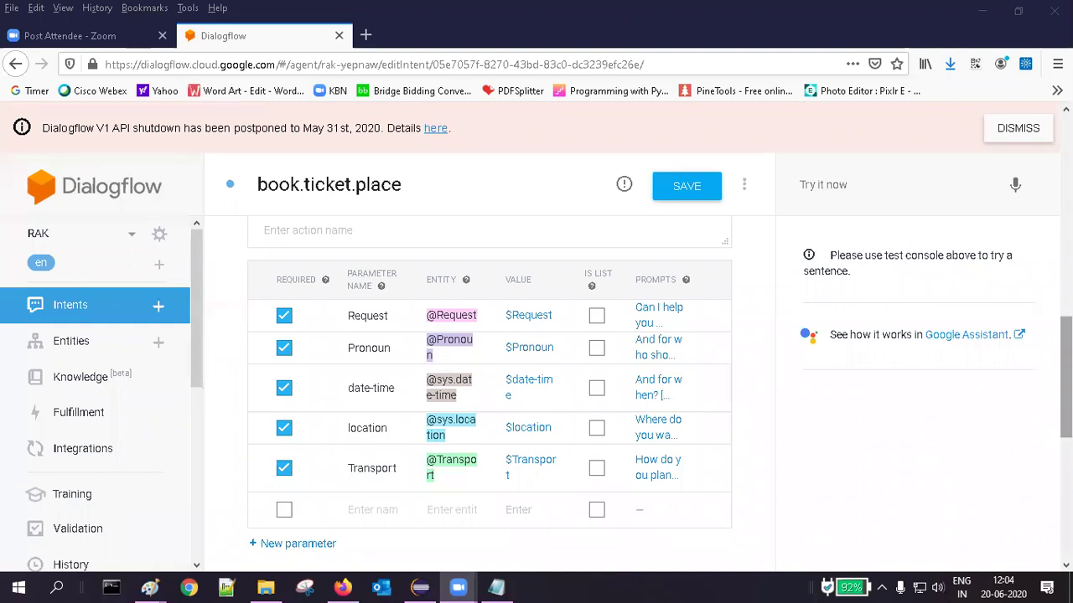
scroll(490, 386, down, 3)
scroll(489, 386, up, 7)
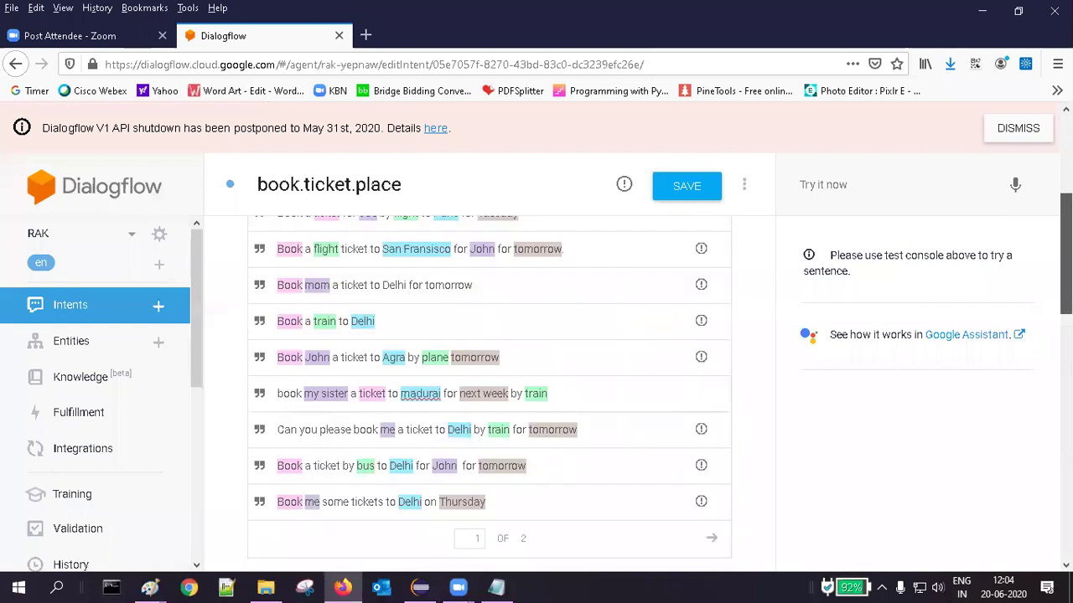
scroll(489, 386, up, 2)
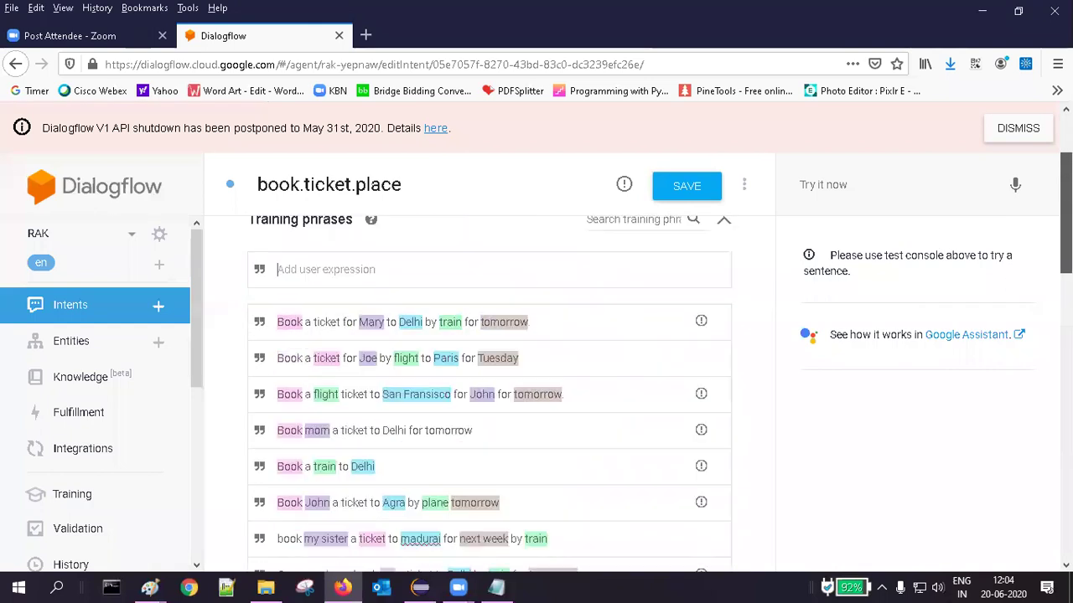
click(692, 194)
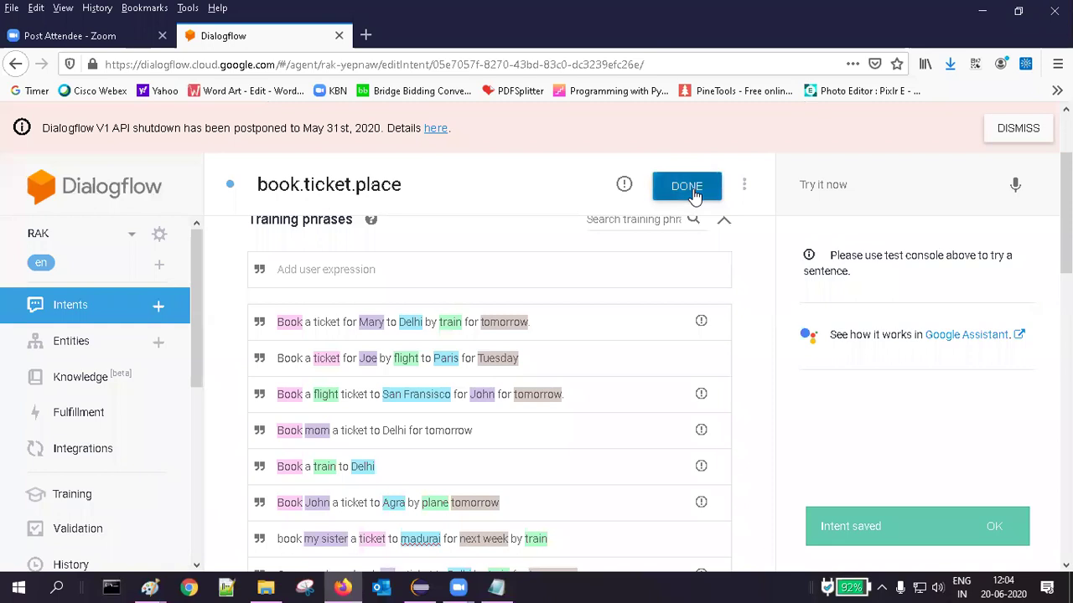
click(692, 195)
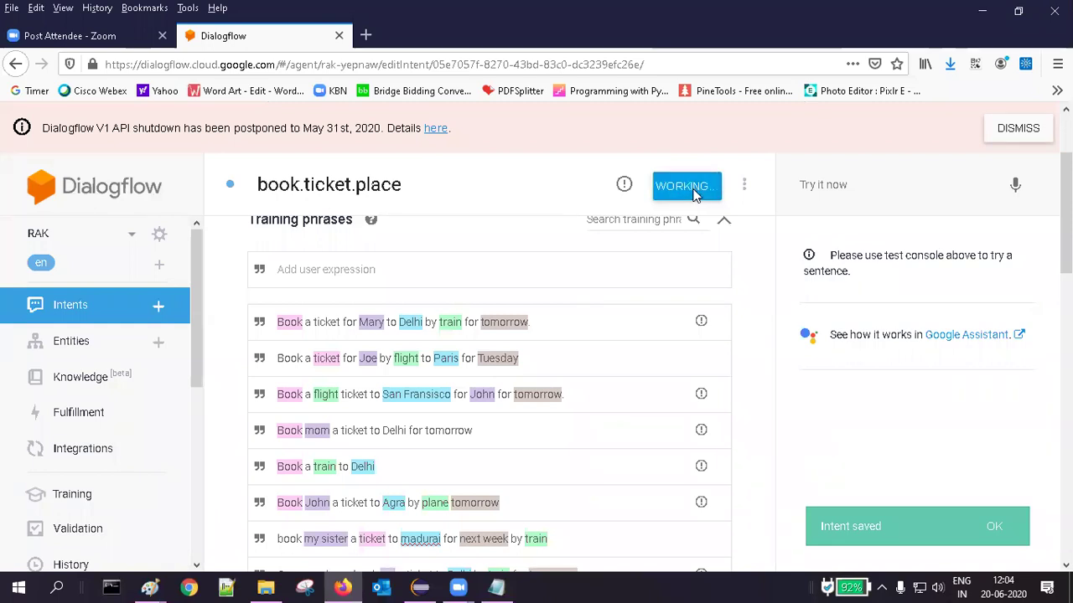
Create a new intent named AMC_Ticket_book in the RAK agent and save it
click(157, 308)
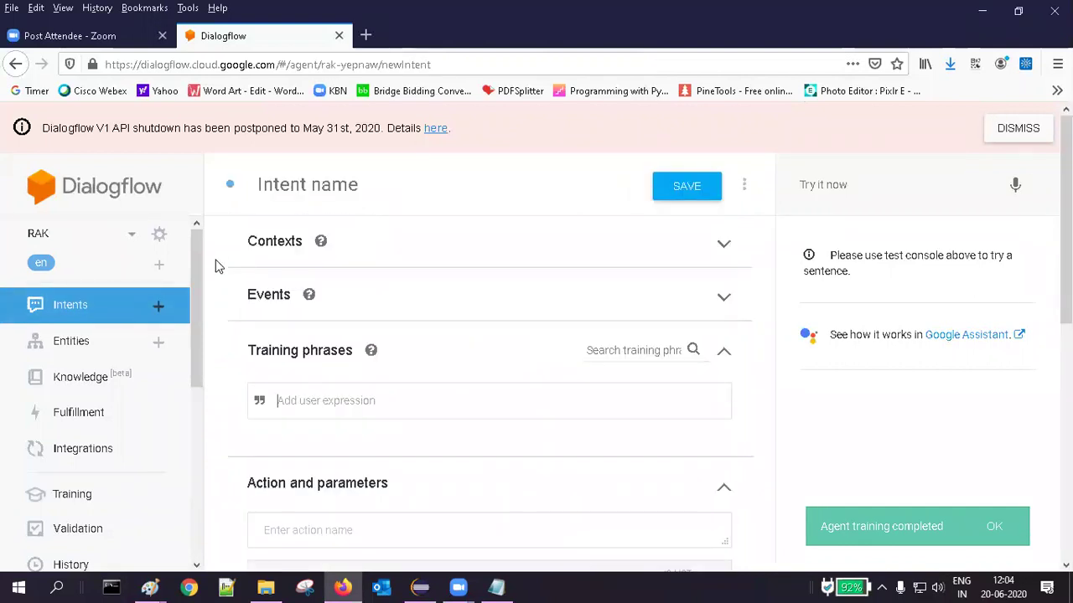
click(288, 187)
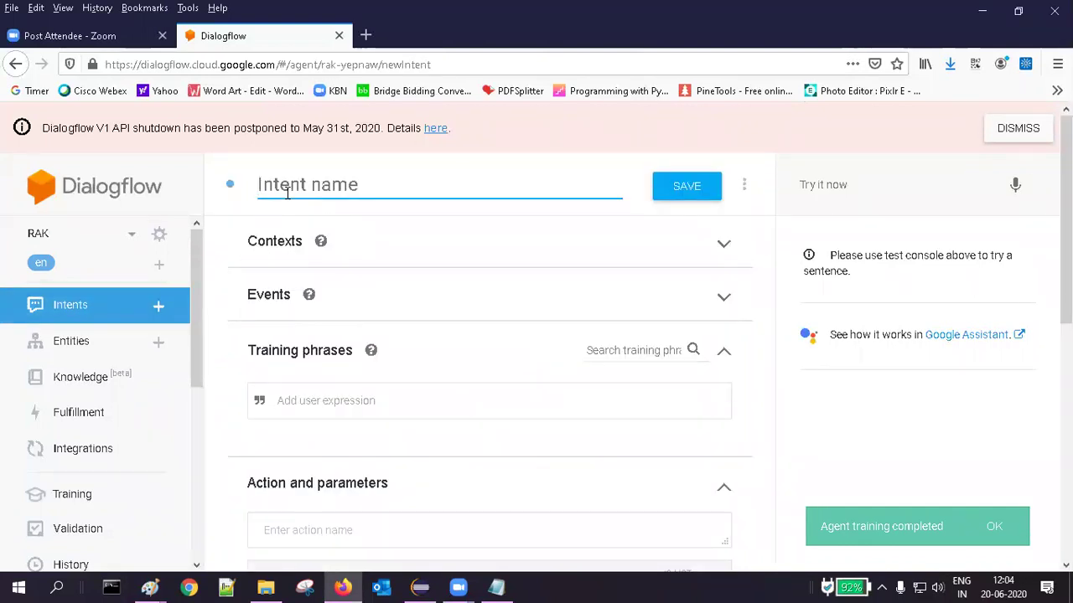
text(AMC)
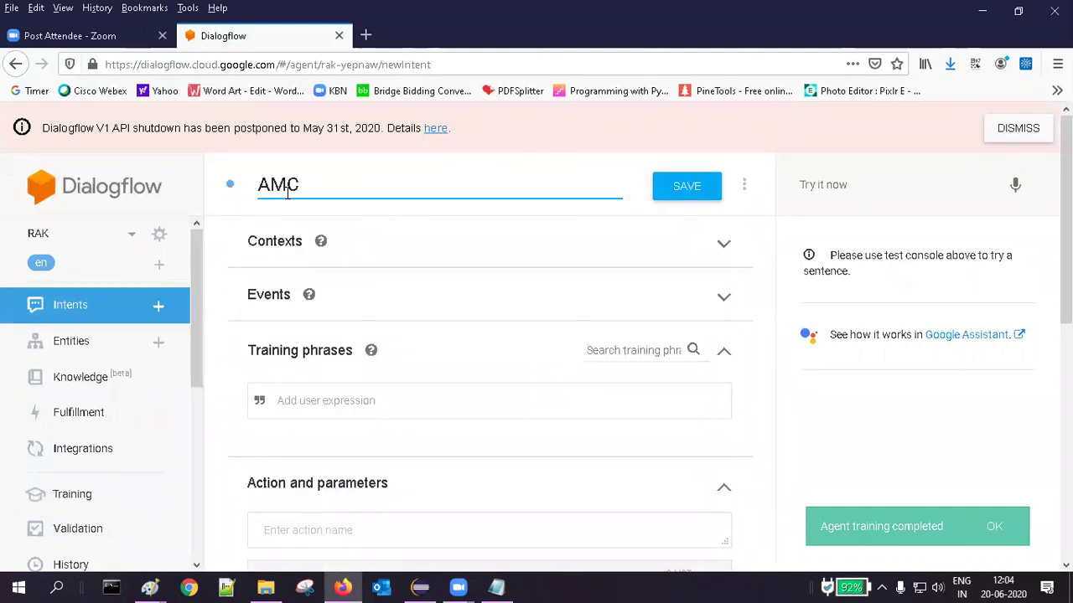
text(_Ticket)
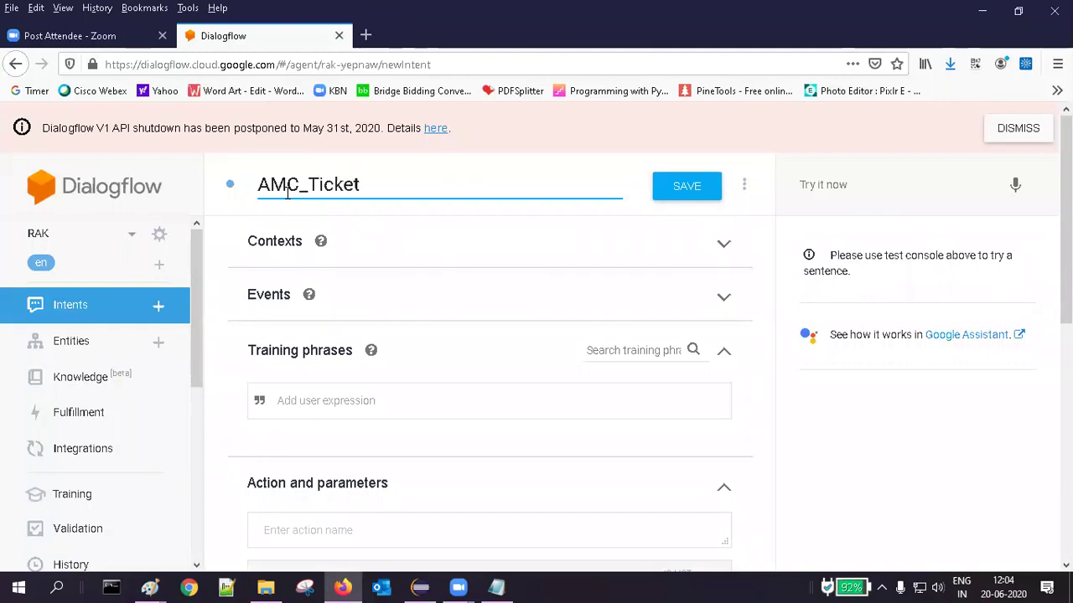
text(_book)
click(680, 193)
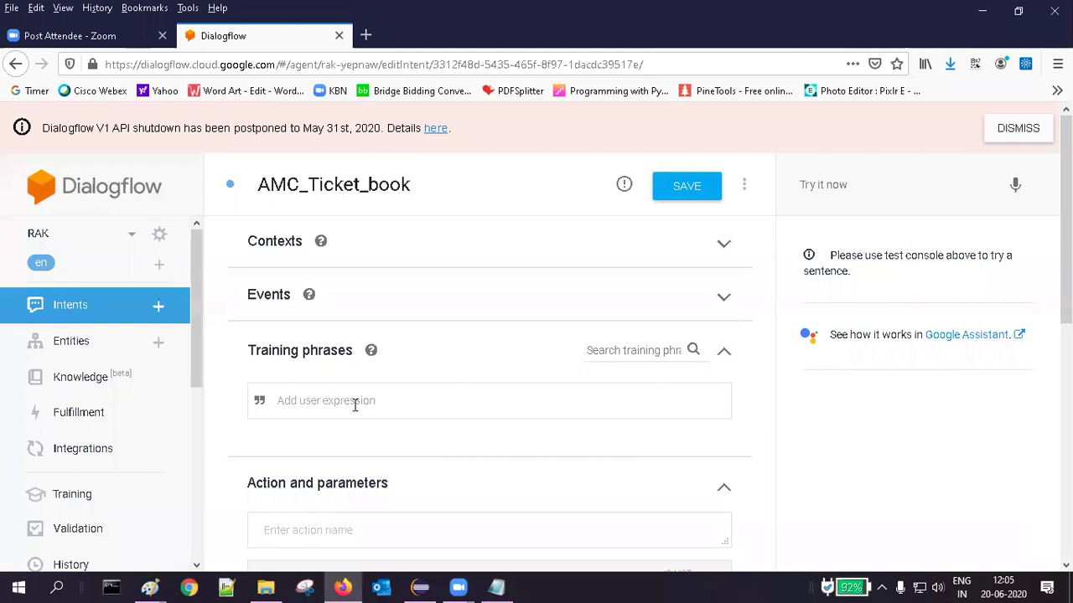
click(696, 191)
Enter a training phrase for AMC_Ticket_book that asks to book a named person a ticket to Paris on Monday
click(367, 407)
text(Bo)
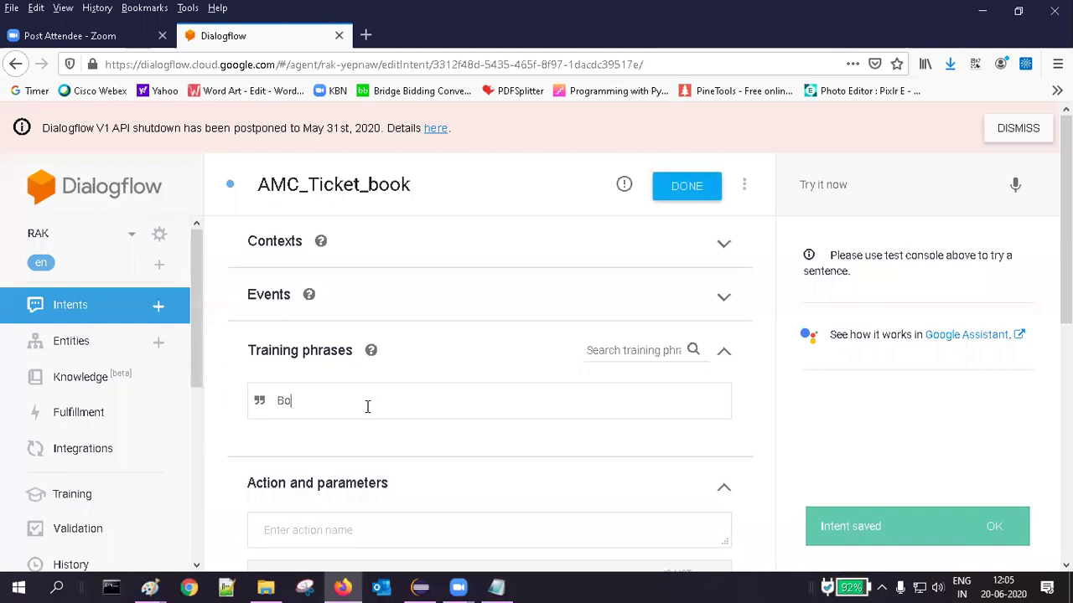
text(ok John a ticket)
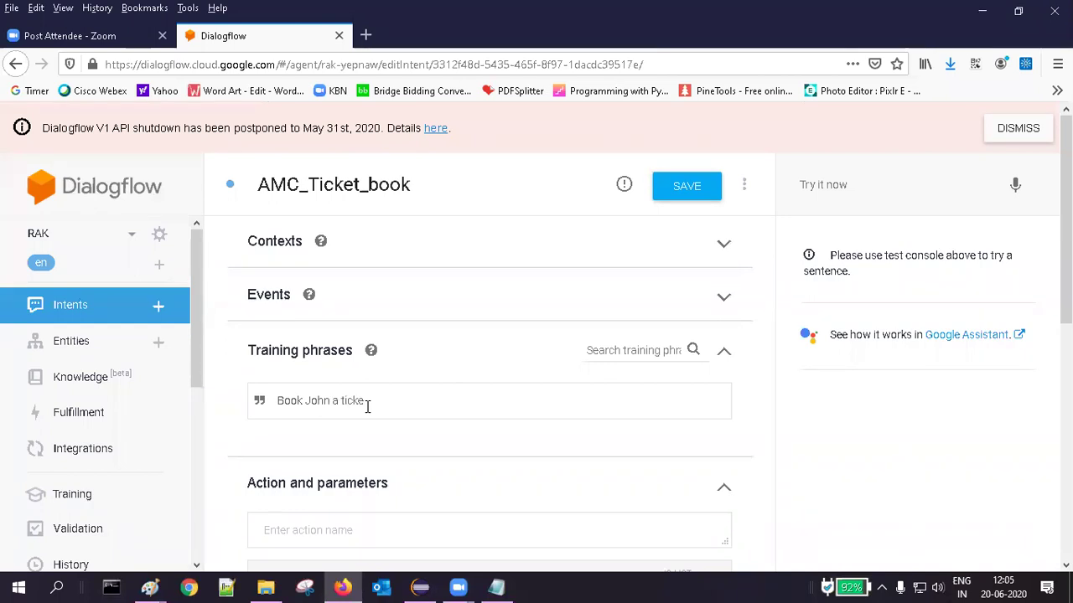
text( to Paris on Monday)
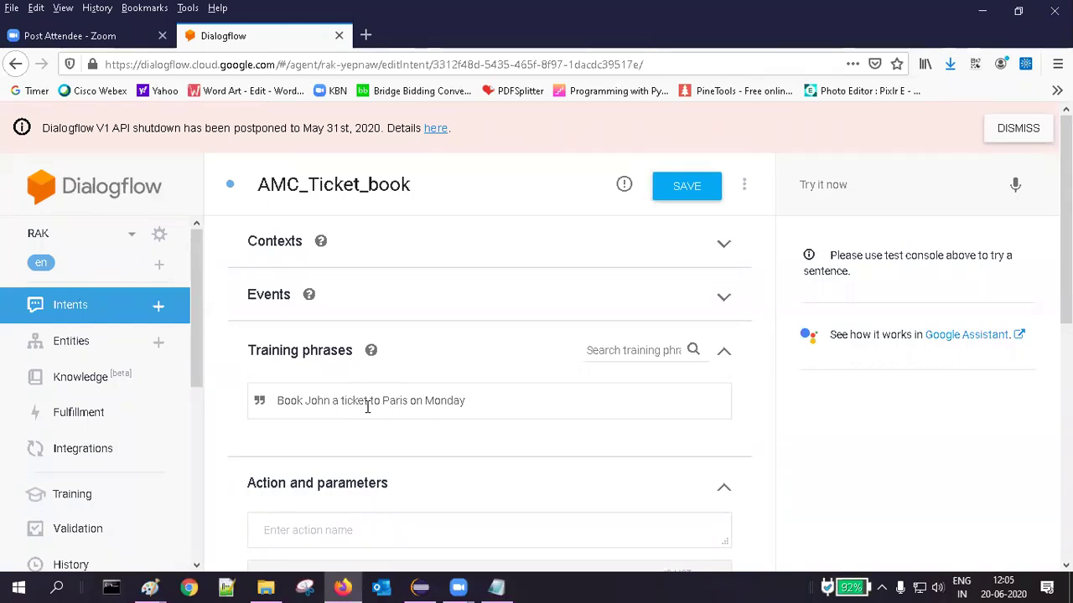
double_click(316, 400)
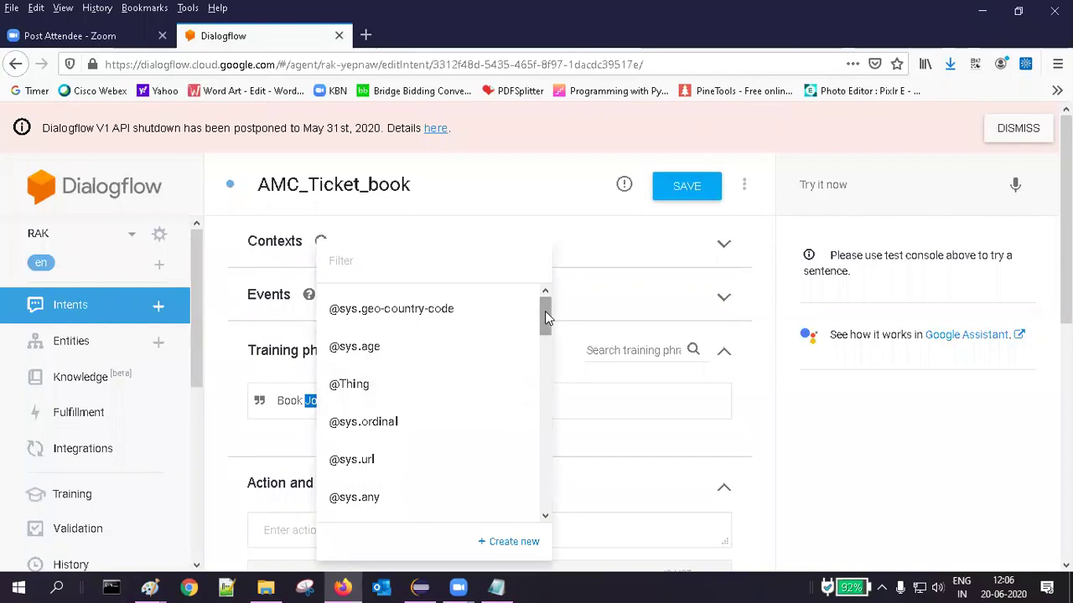
drag(544, 311, 546, 505)
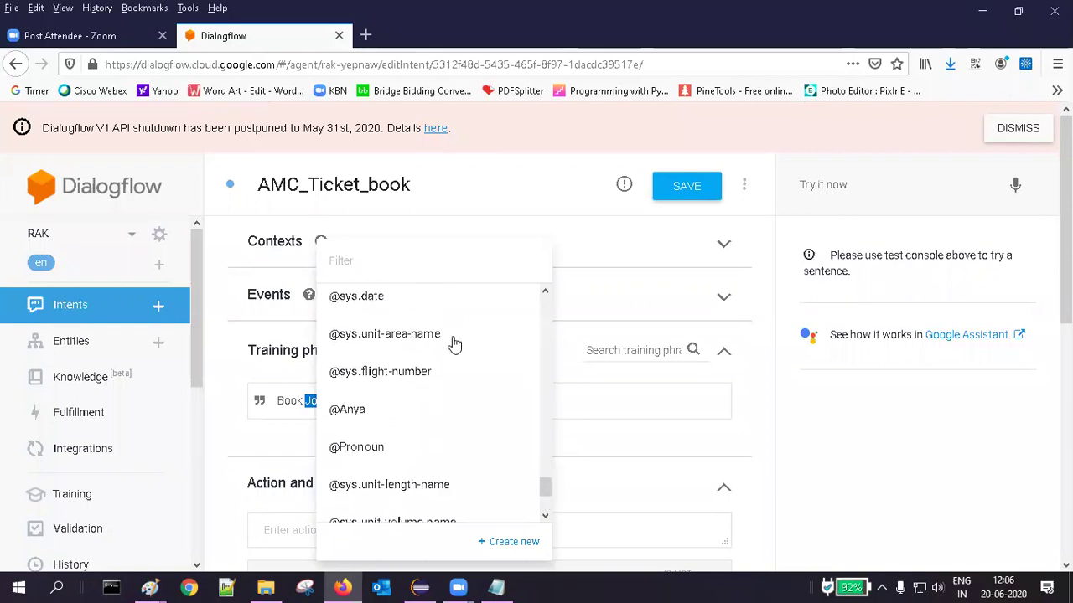
click(406, 264)
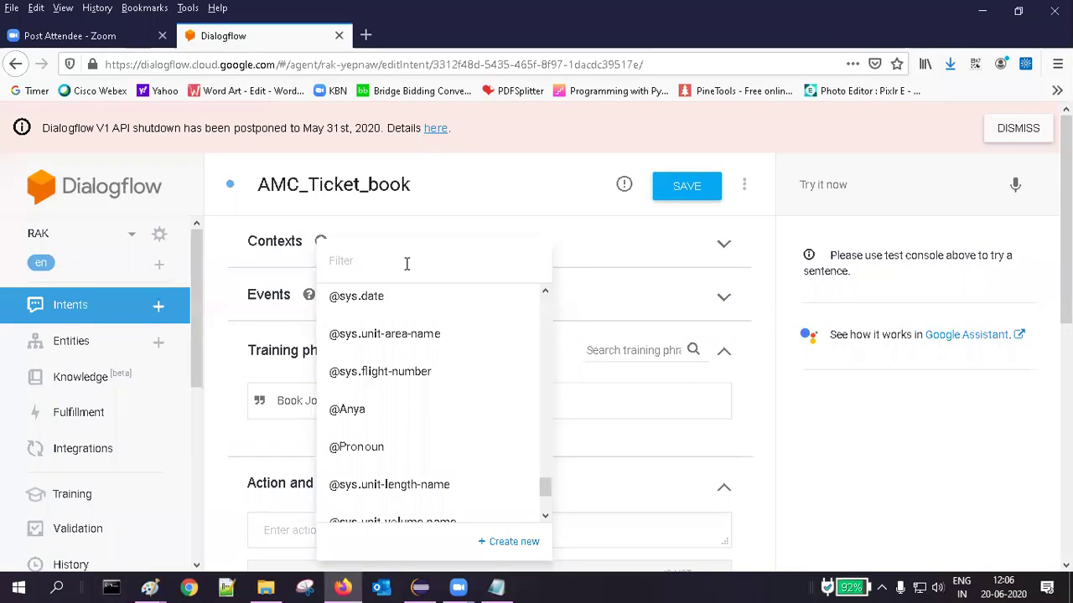
text(perr)
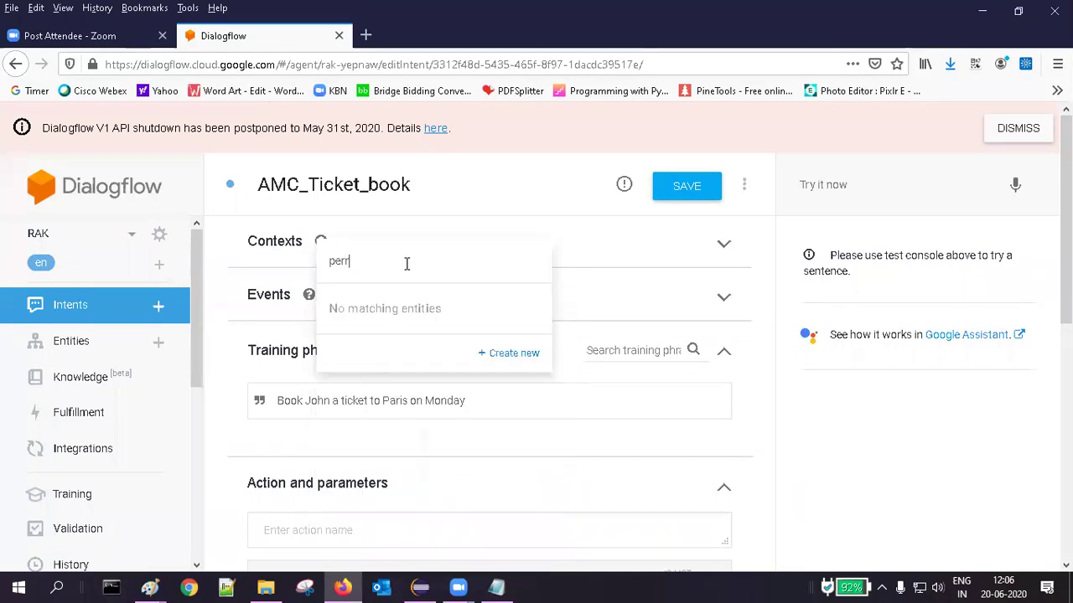
key(BackSpace)
text(s)
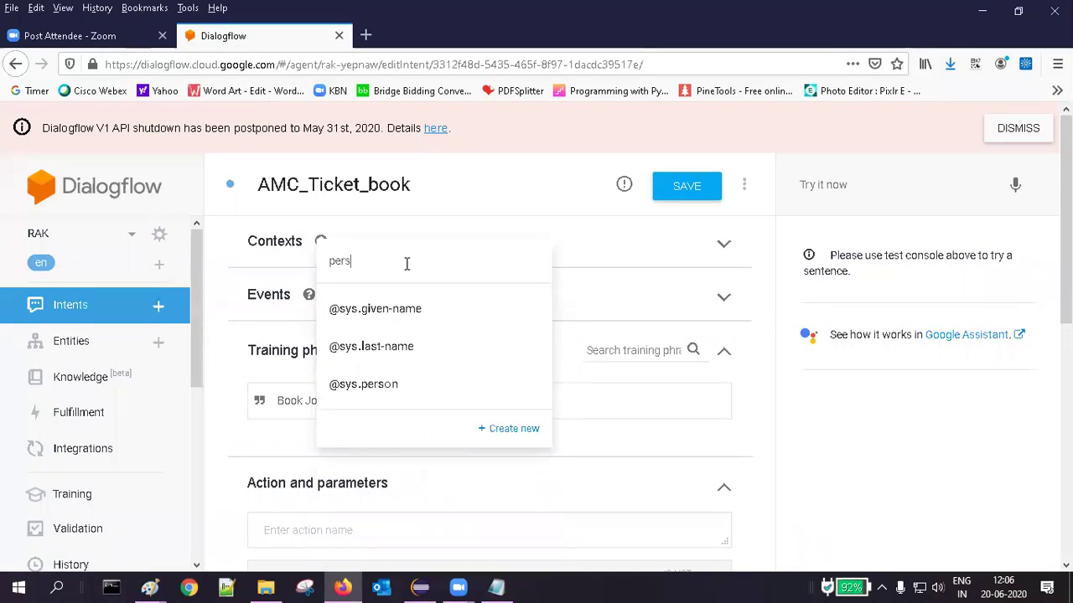
click(388, 386)
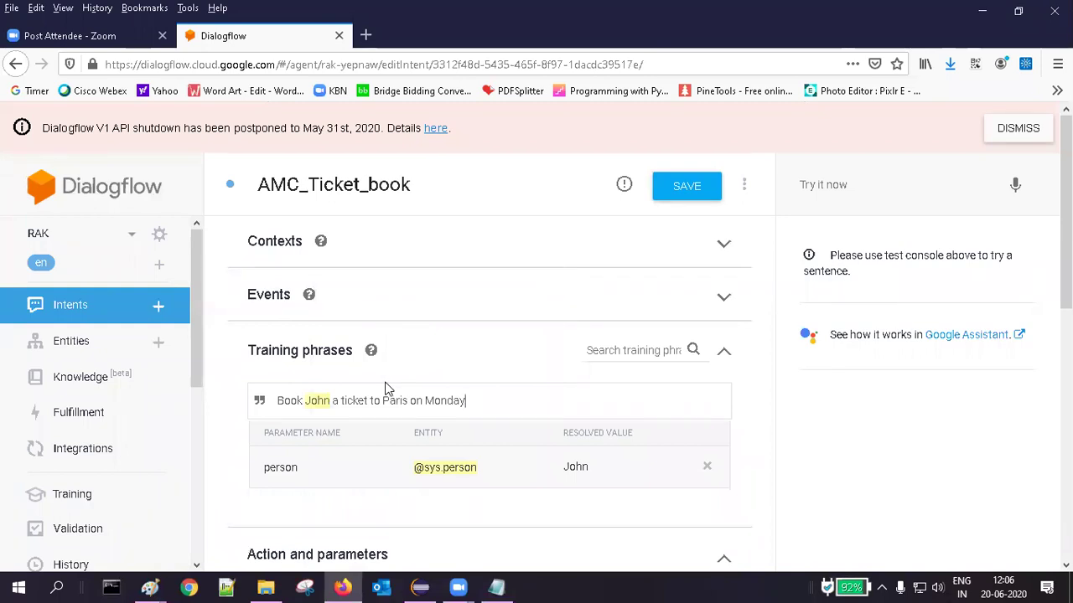
double_click(391, 400)
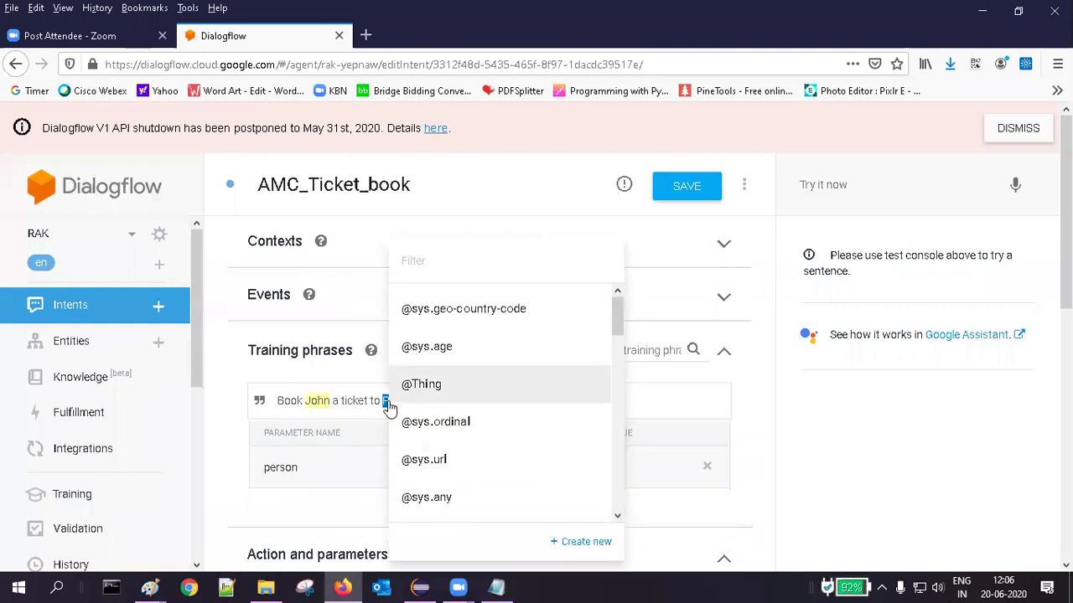
click(469, 265)
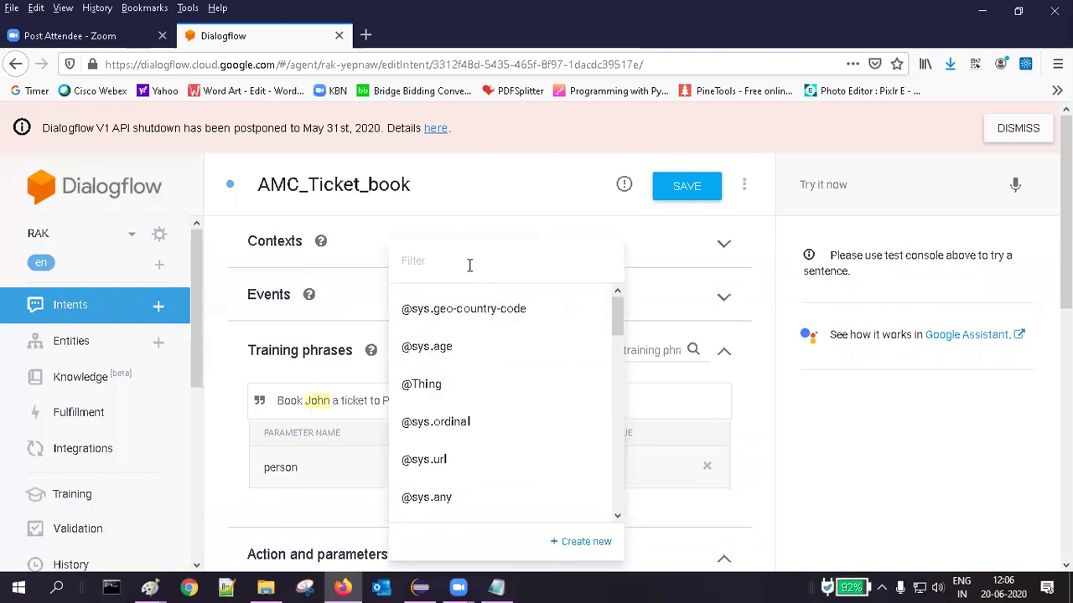
text(loc)
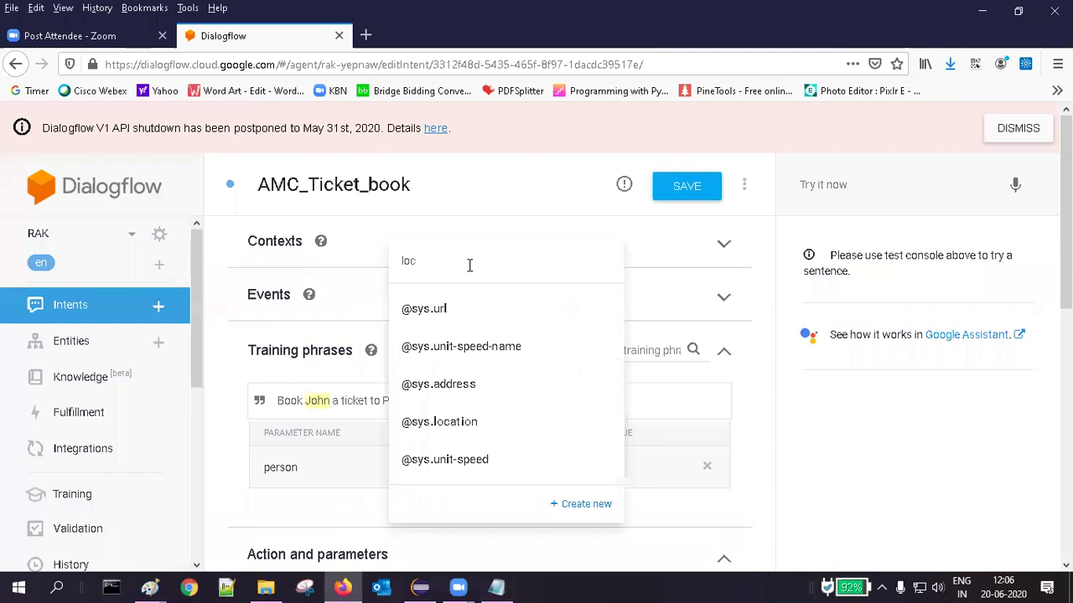
click(452, 423)
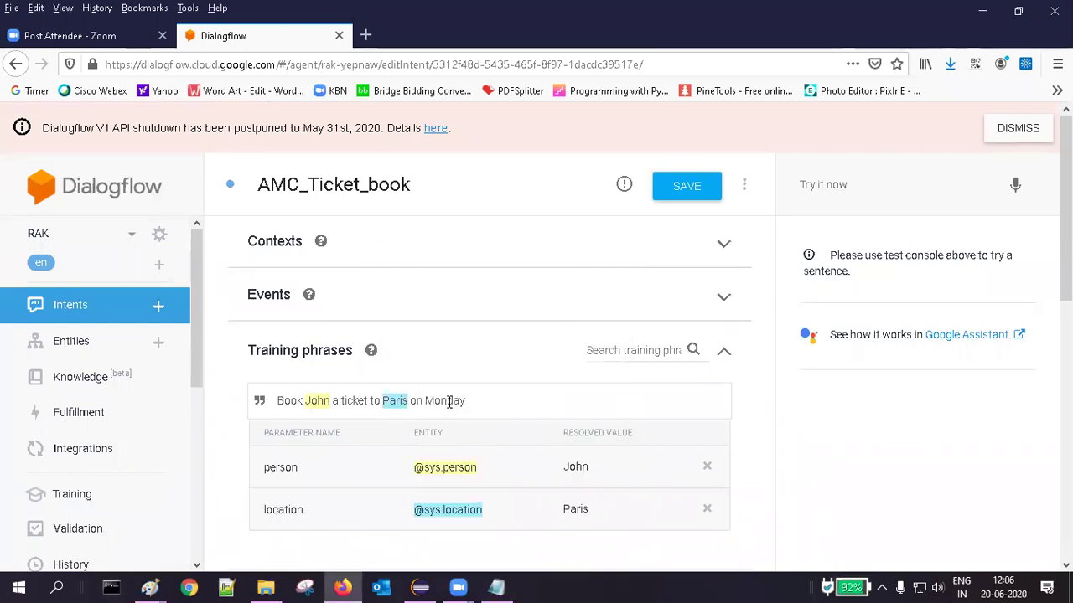
double_click(449, 402)
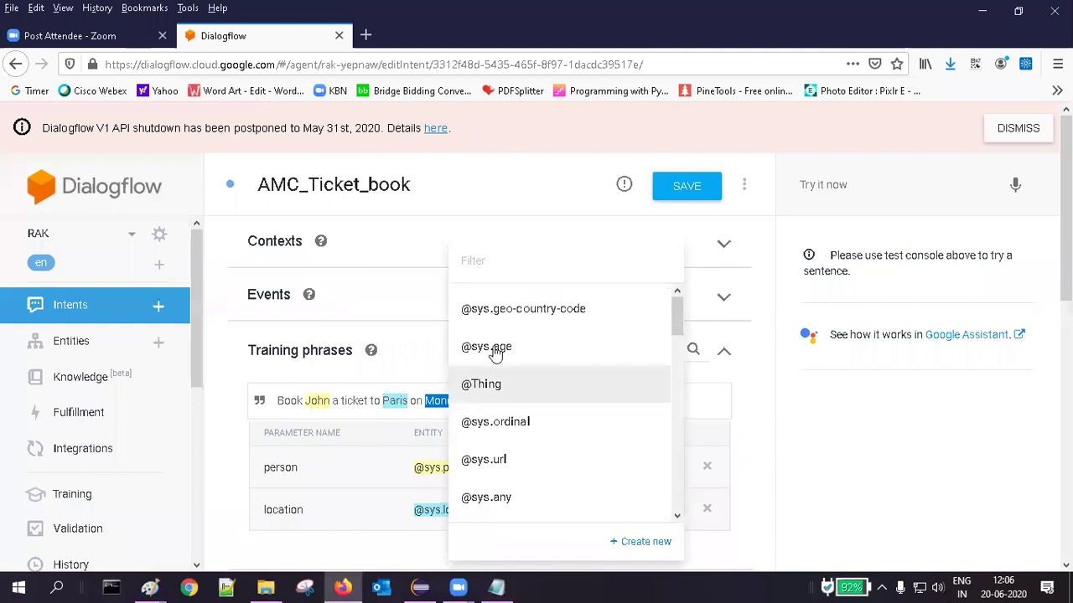
click(512, 258)
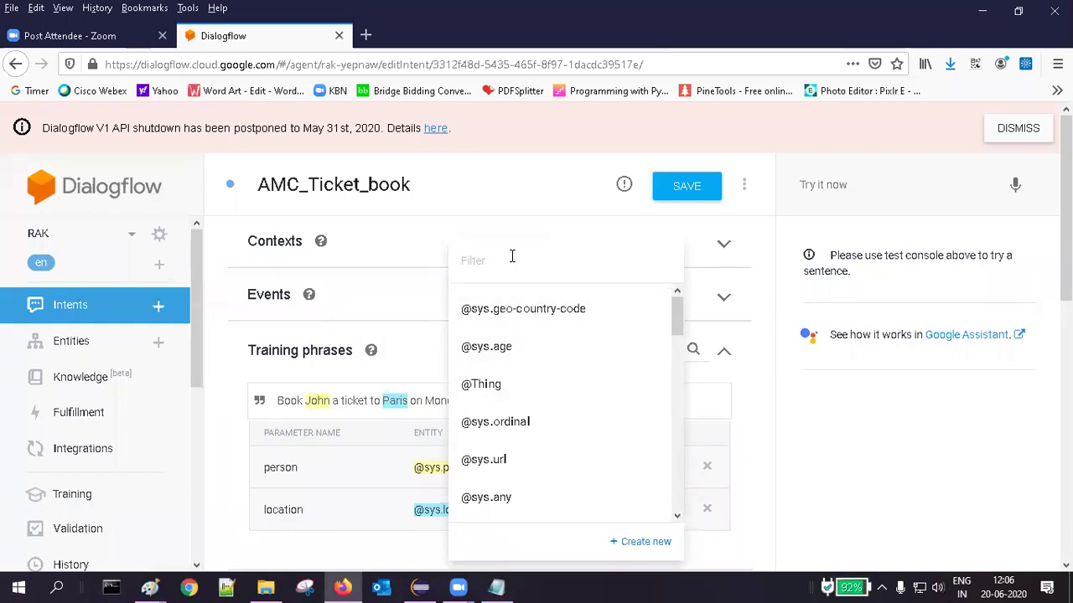
text(date)
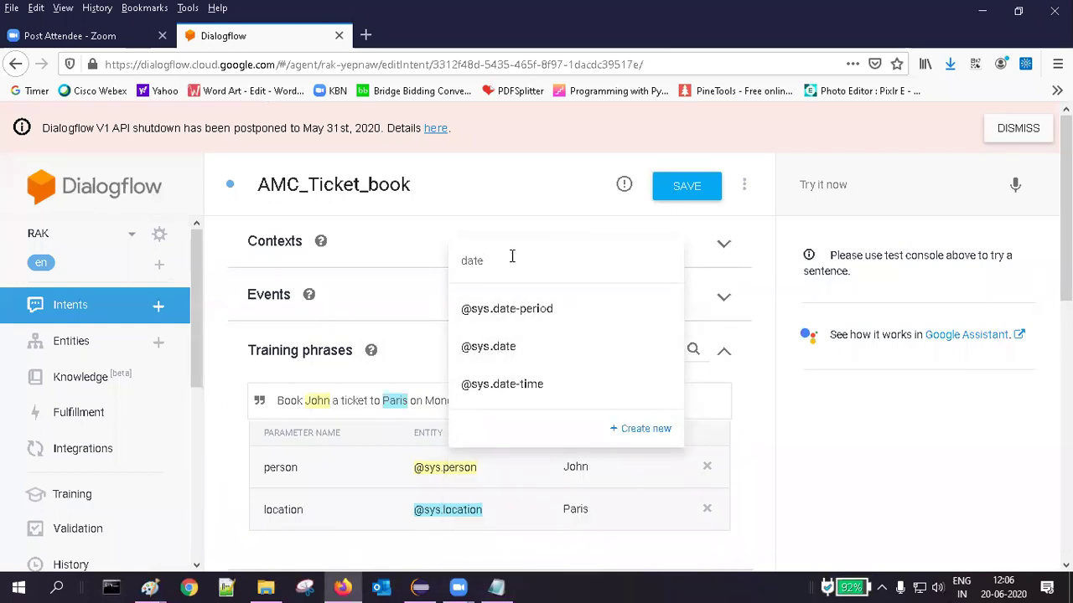
click(500, 346)
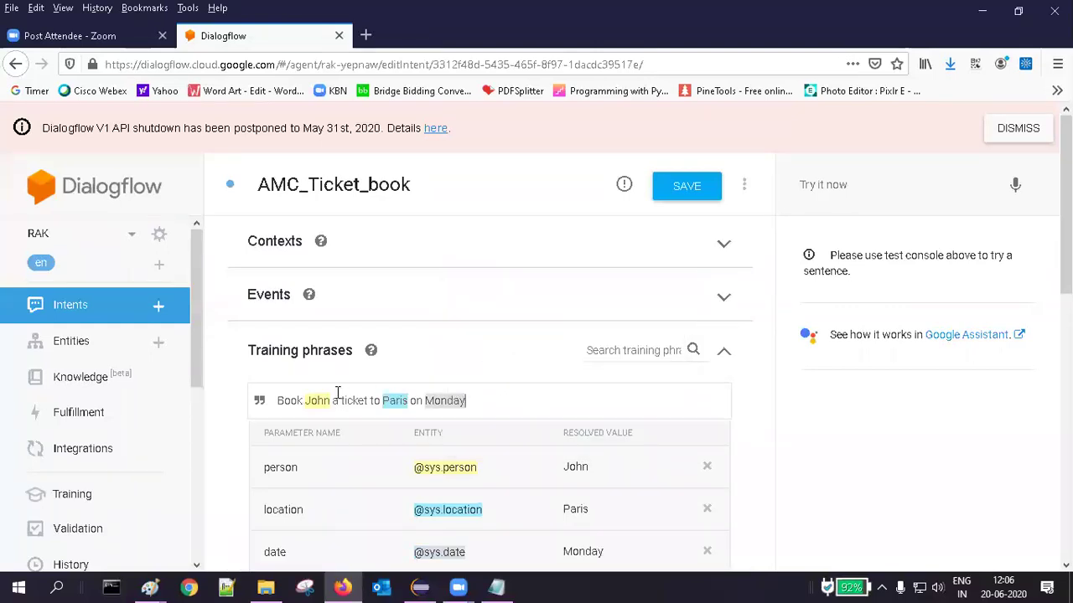
double_click(289, 403)
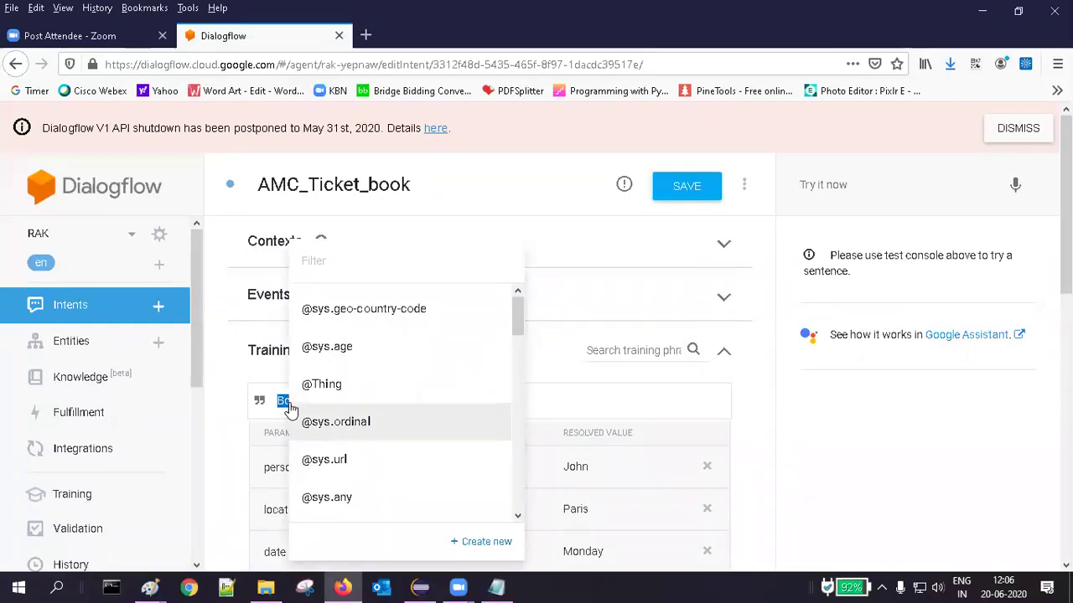
click(375, 259)
text(req)
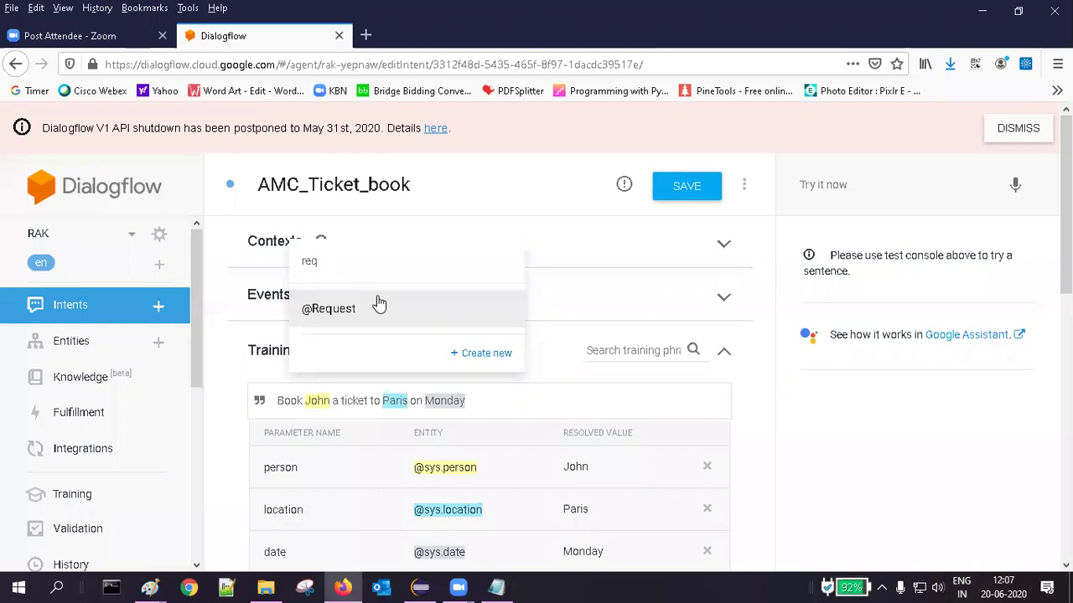
key(BackSpace)
key(BackSpace)
key(BackSpace)
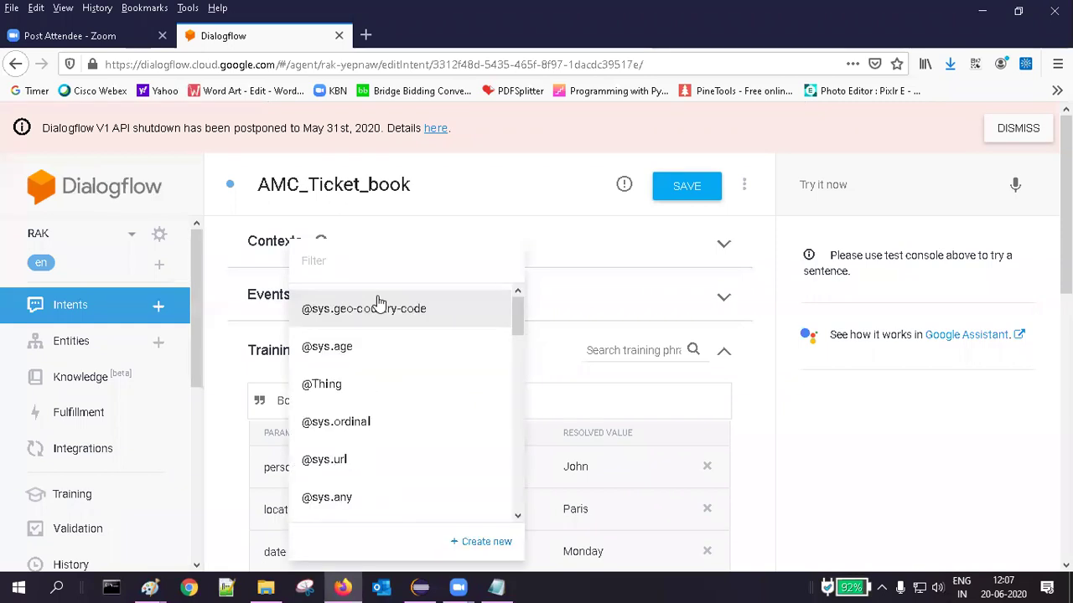
text(ana)
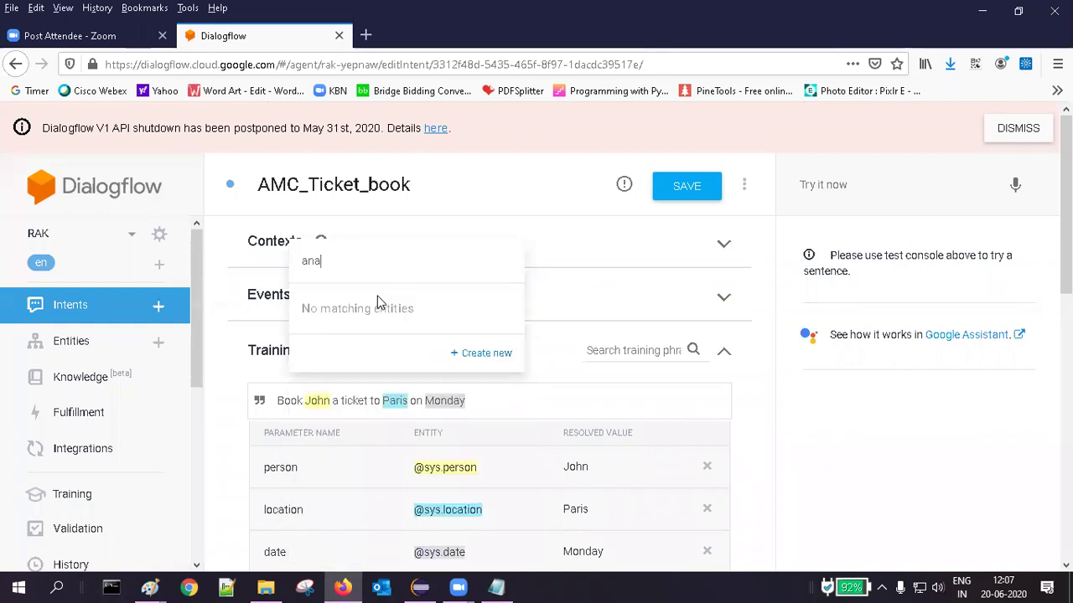
key(BackSpace)
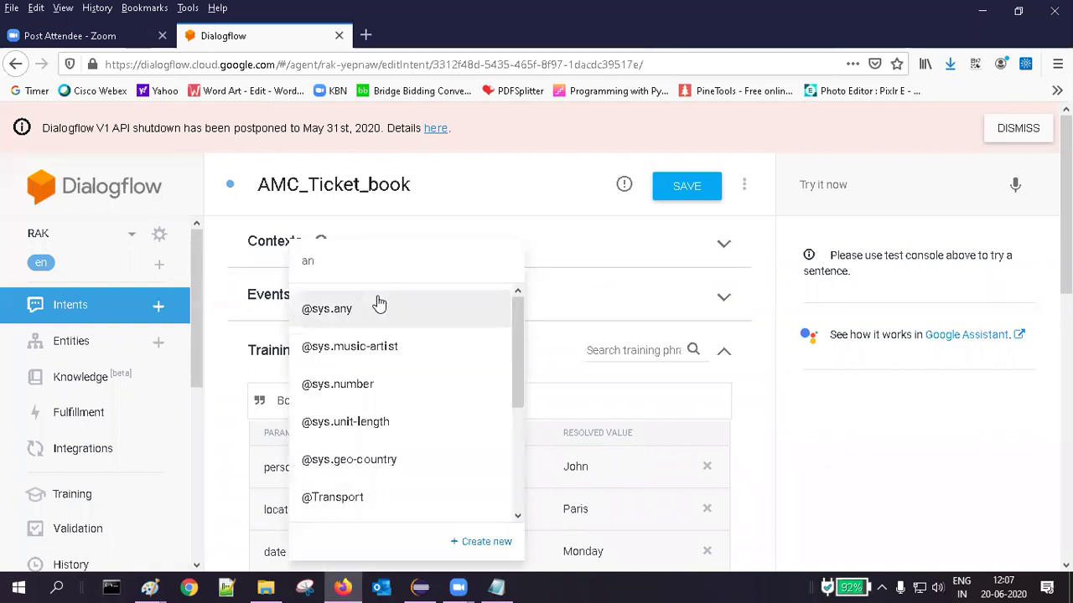
text(y)
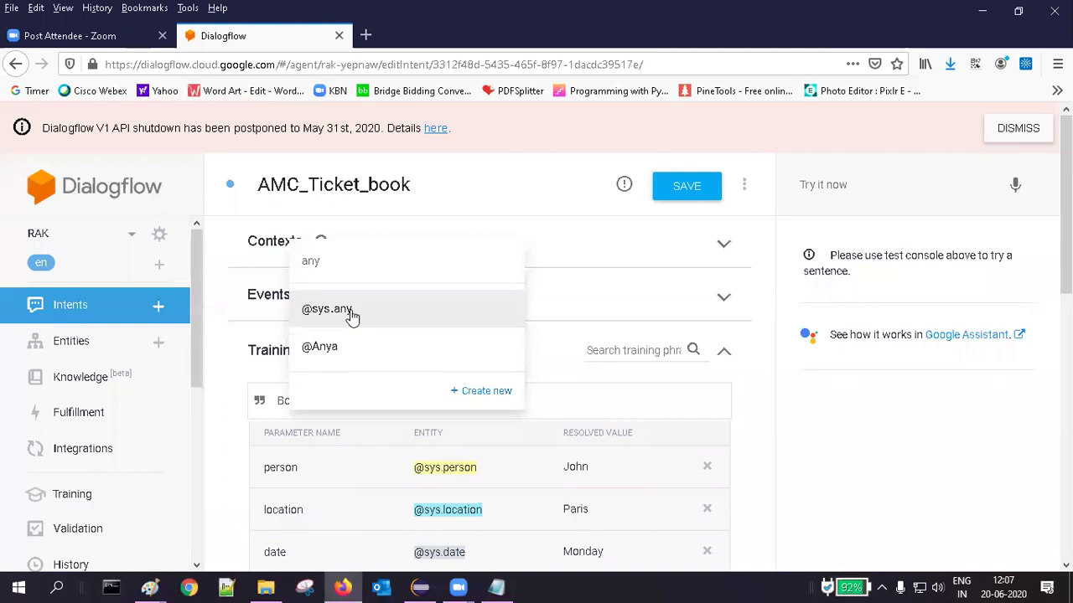
click(351, 312)
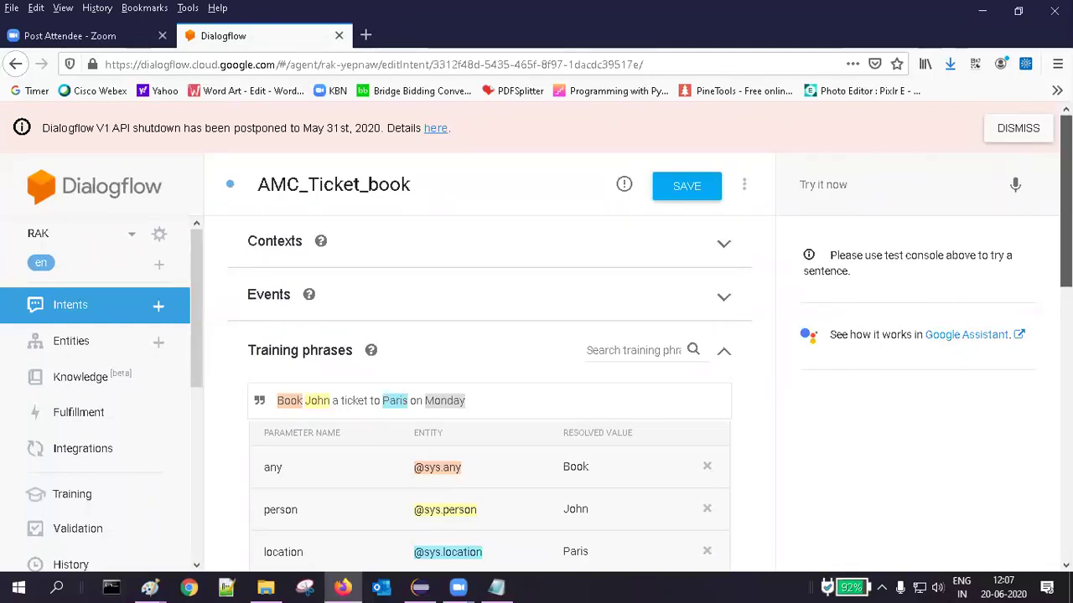
Save the AMC_Ticket_book intent and mark its any, person, location and date parameters as required
click(687, 186)
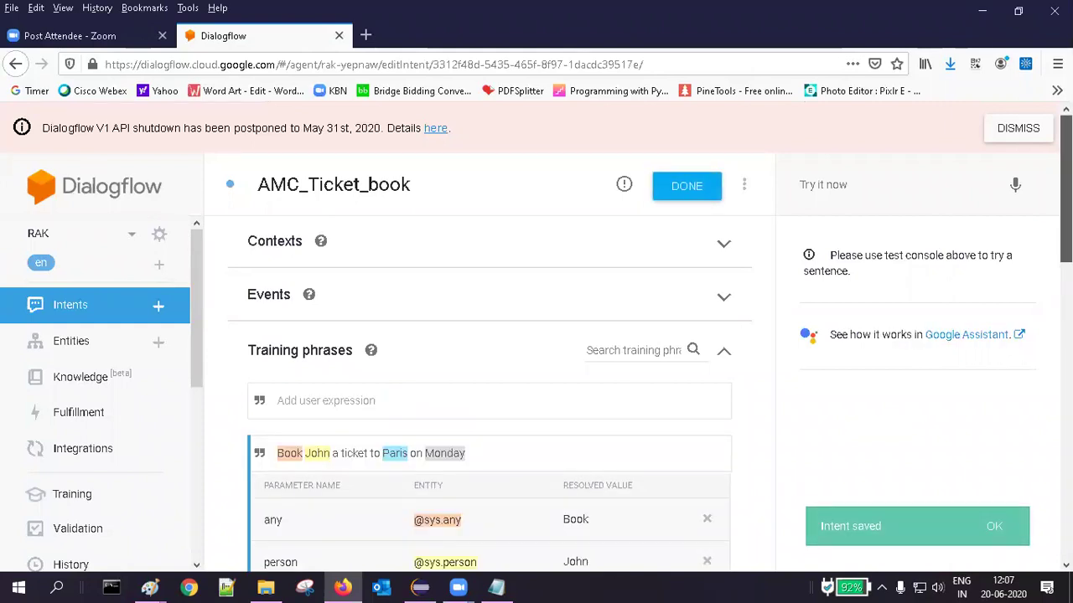
scroll(490, 377, down, 5)
scroll(610, 427, down, 3)
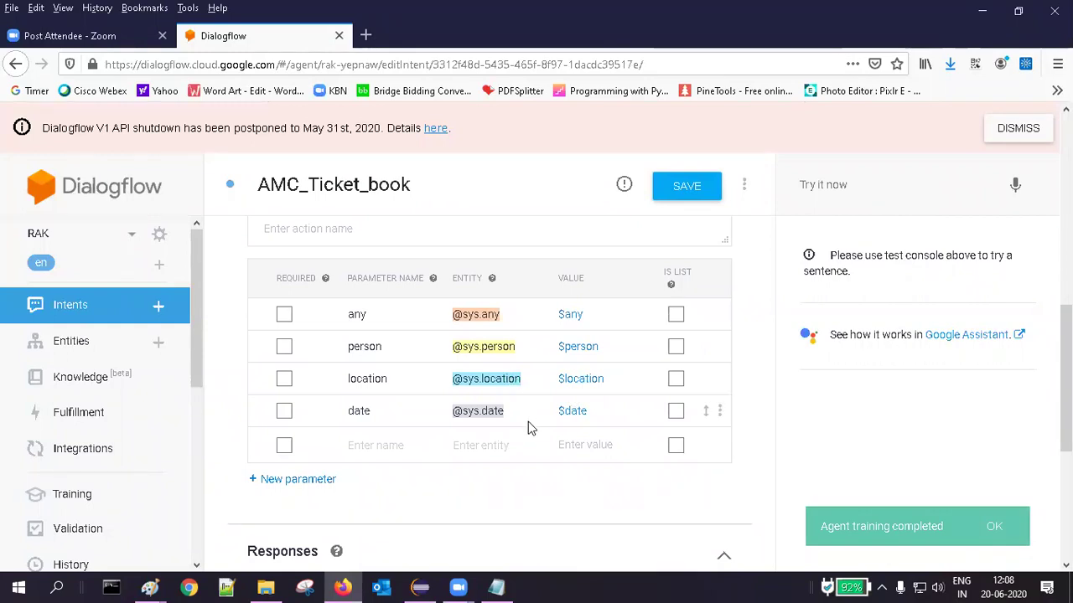
click(284, 318)
click(284, 347)
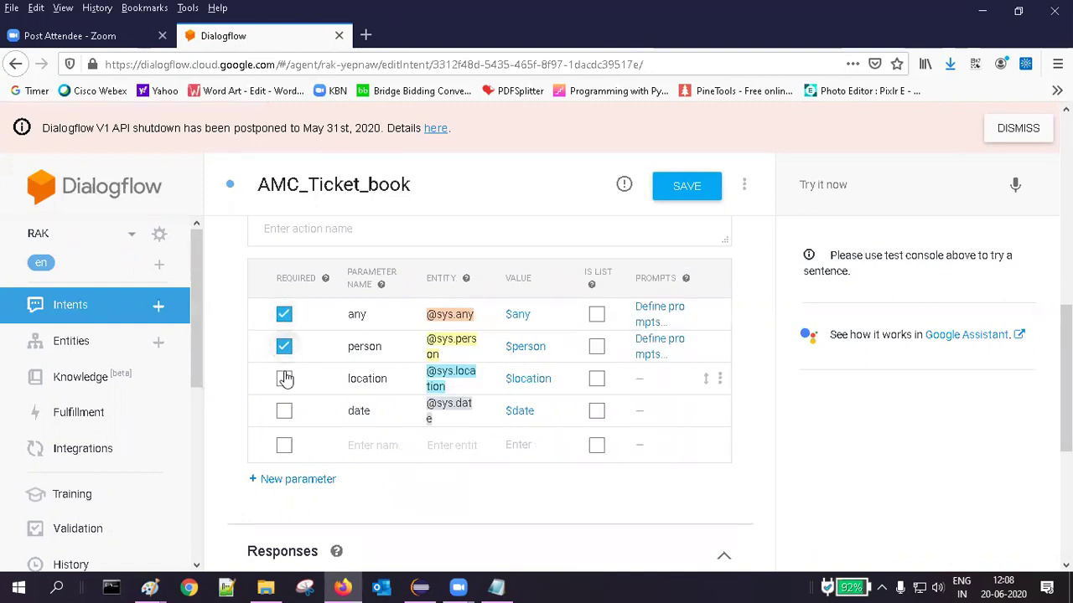
click(284, 379)
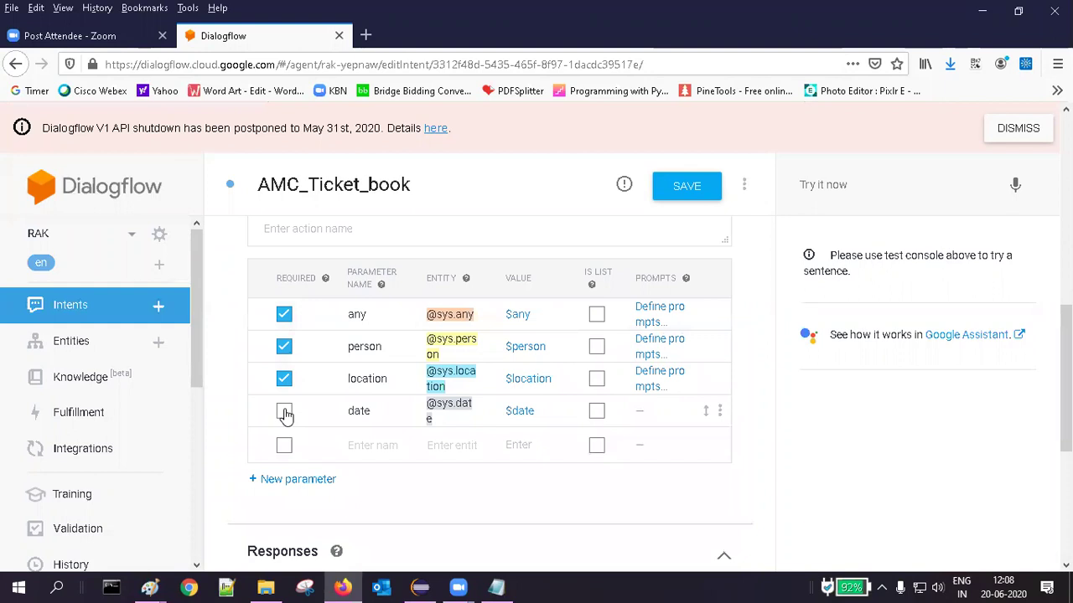
click(285, 412)
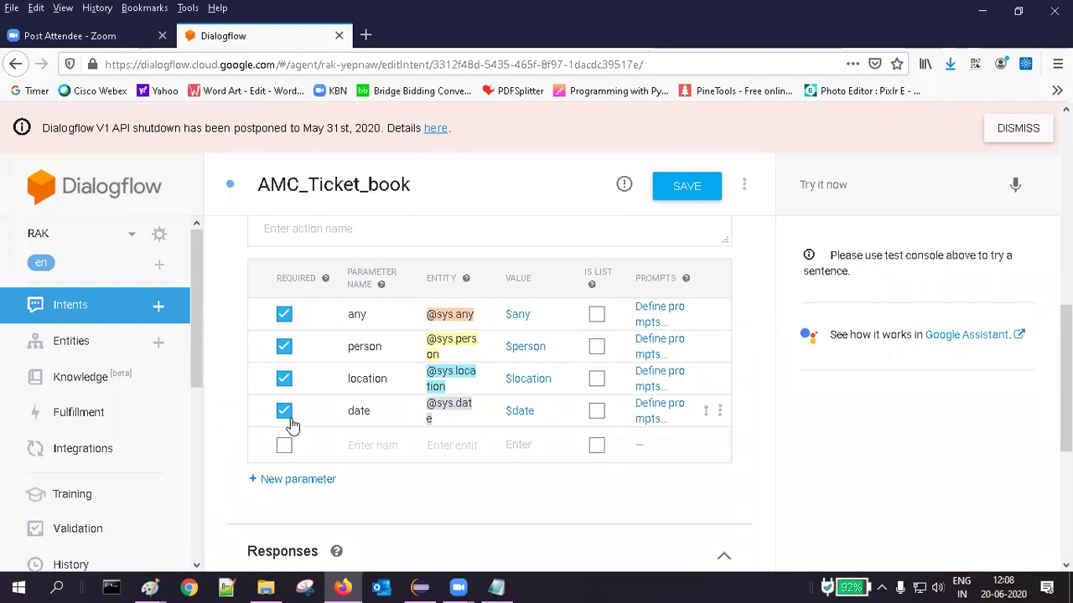
Define three prompts for the person parameter: "For whom?", "Hey who is traveling" and "Which employee"
click(659, 343)
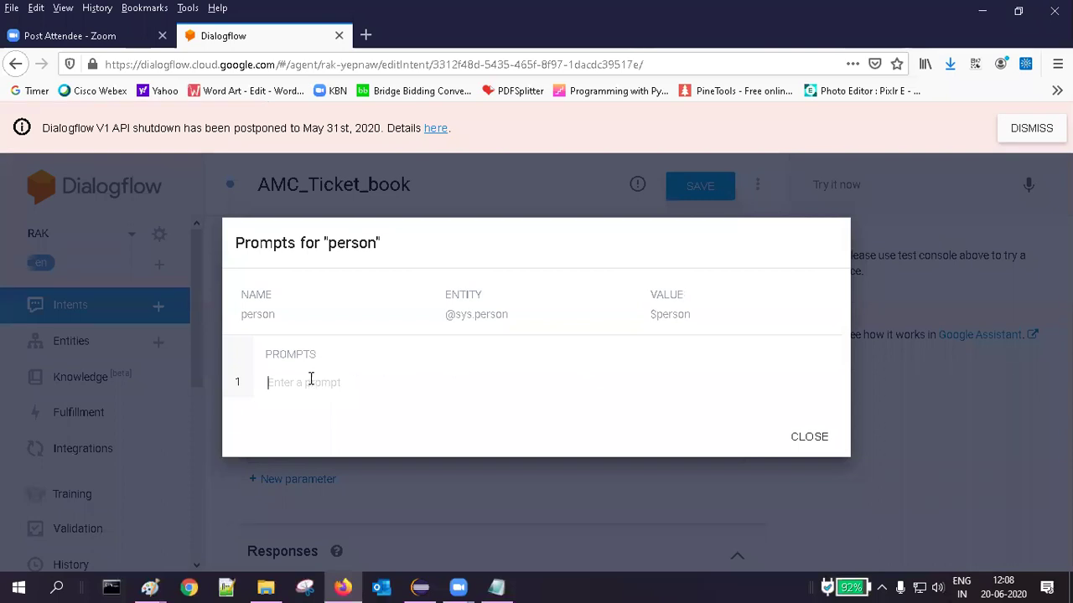
text(For whom?)
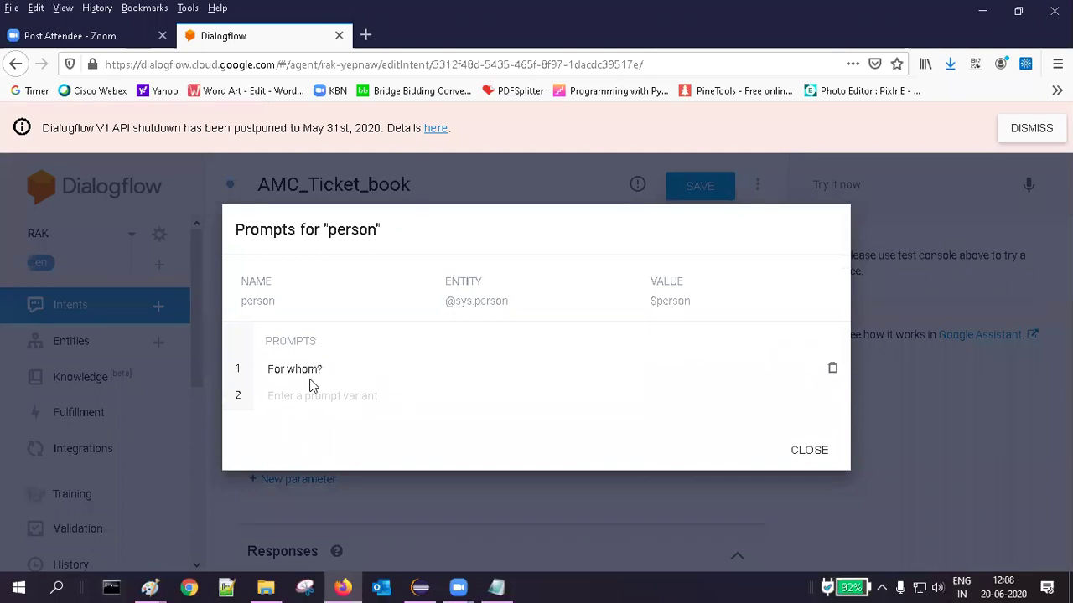
click(298, 397)
text(Hey wh)
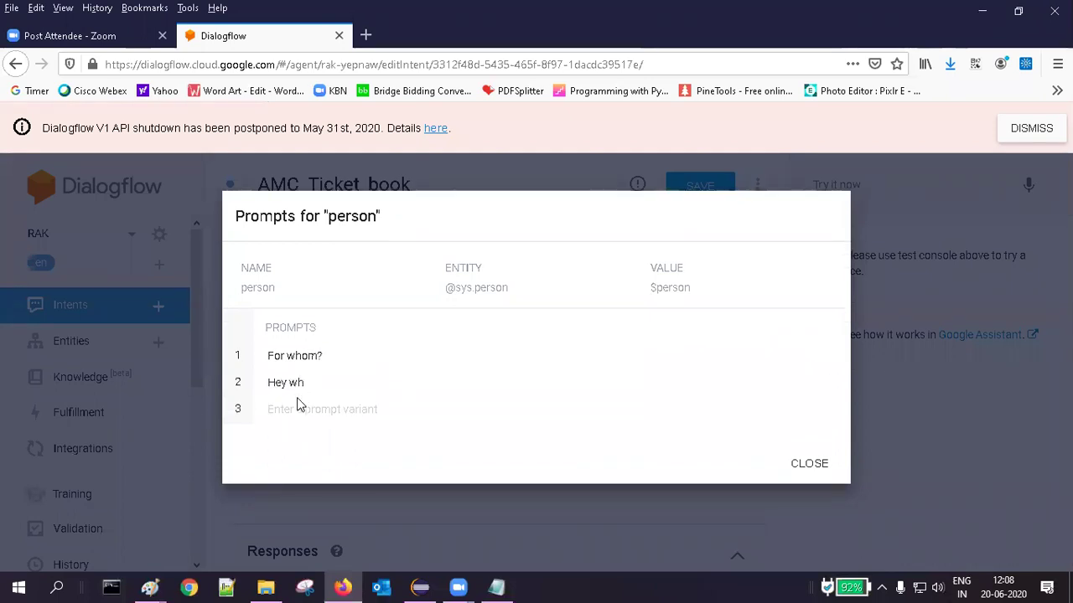
text(o is trav)
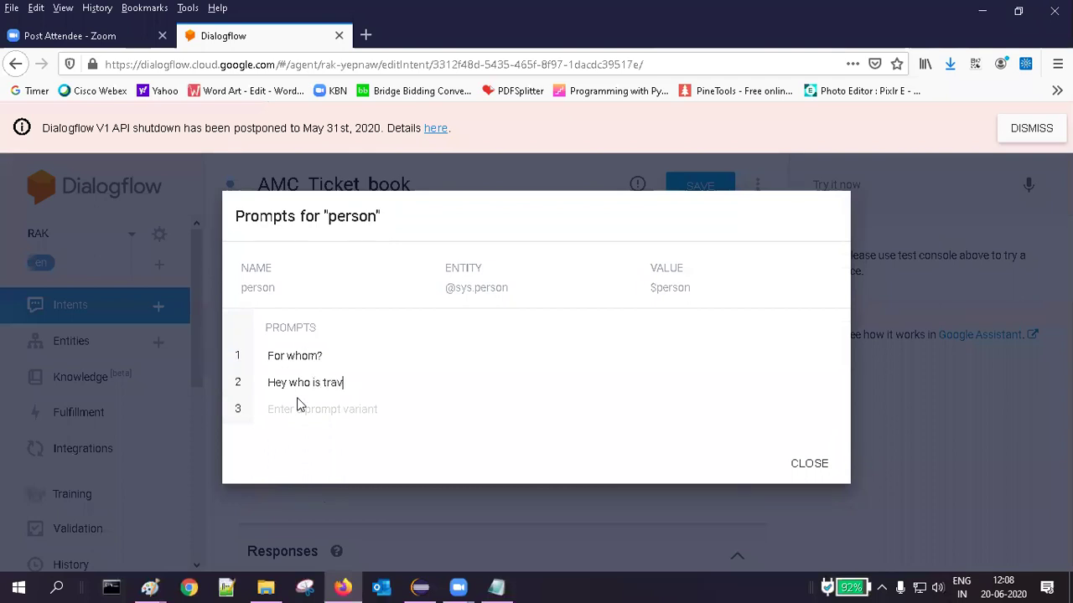
text(eling)
click(299, 409)
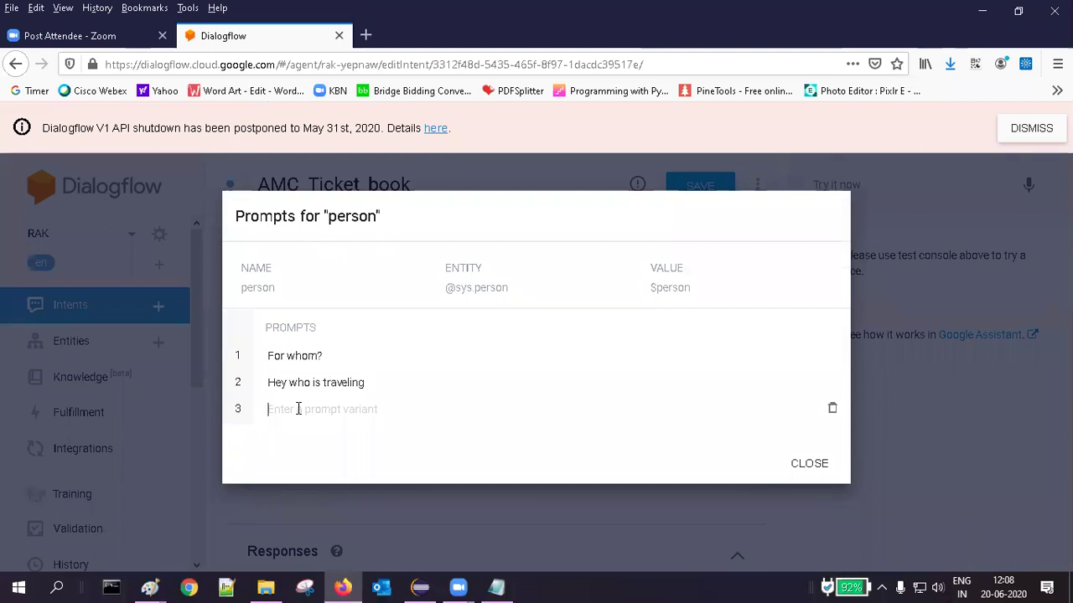
text(Which employee)
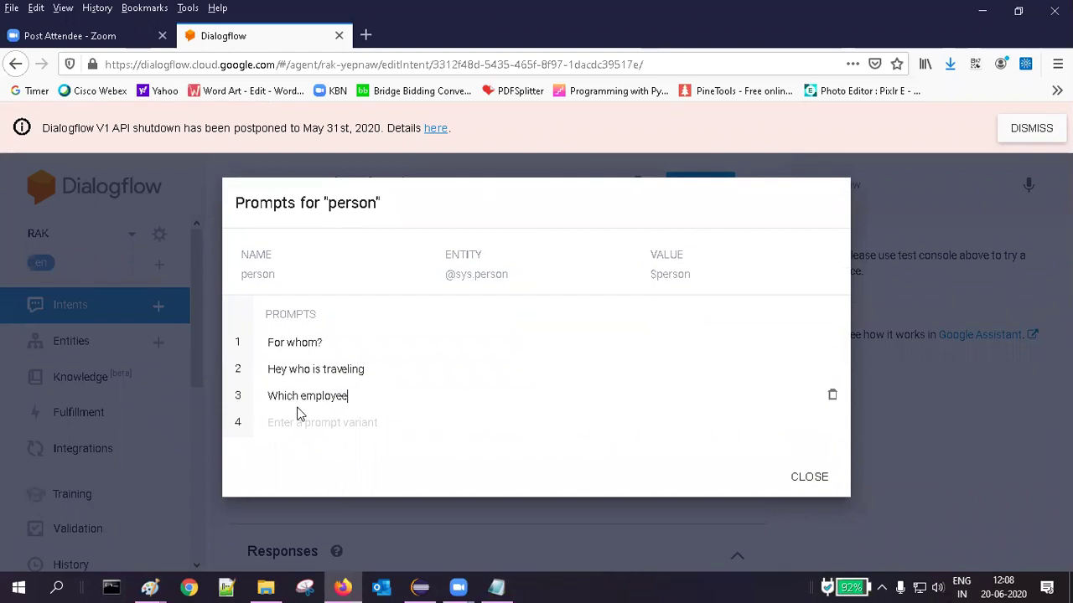
click(806, 480)
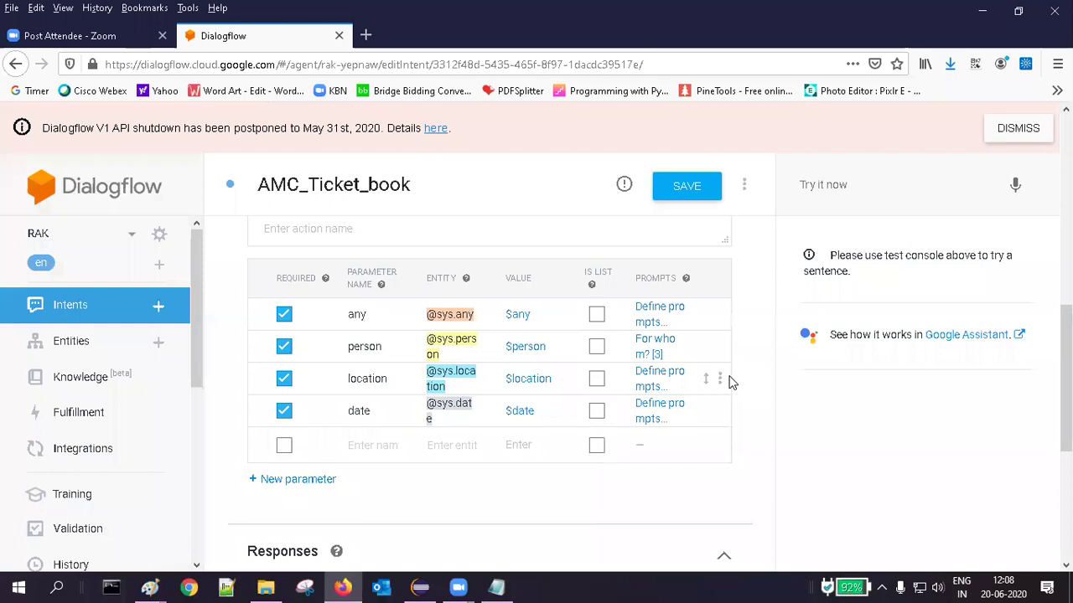
Define three prompts for the location parameter: "Where to?", "What is the destination" and "Who will give the destination???"
click(664, 379)
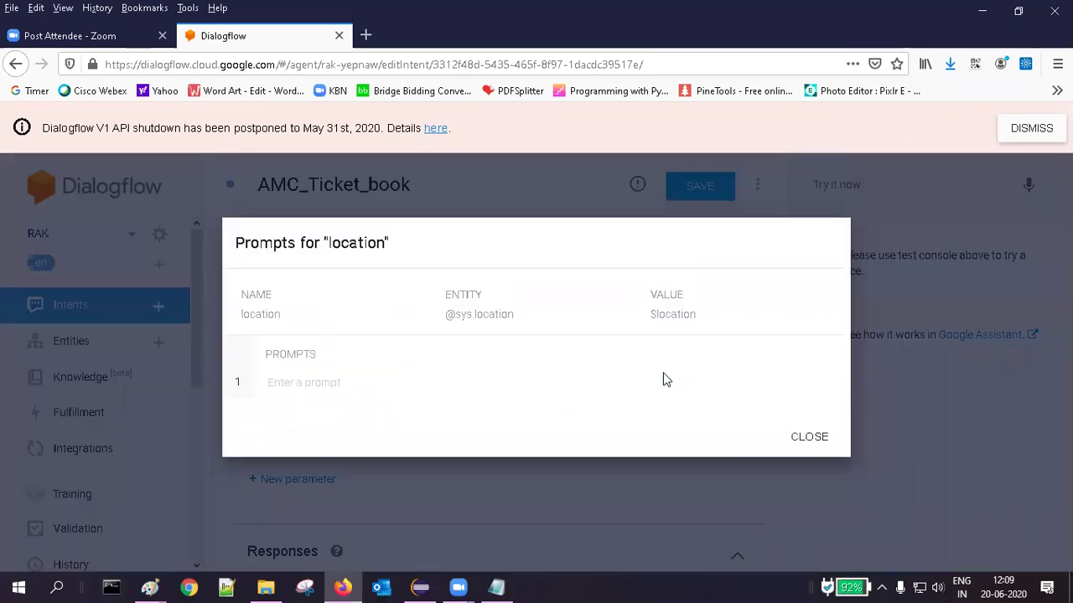
click(344, 378)
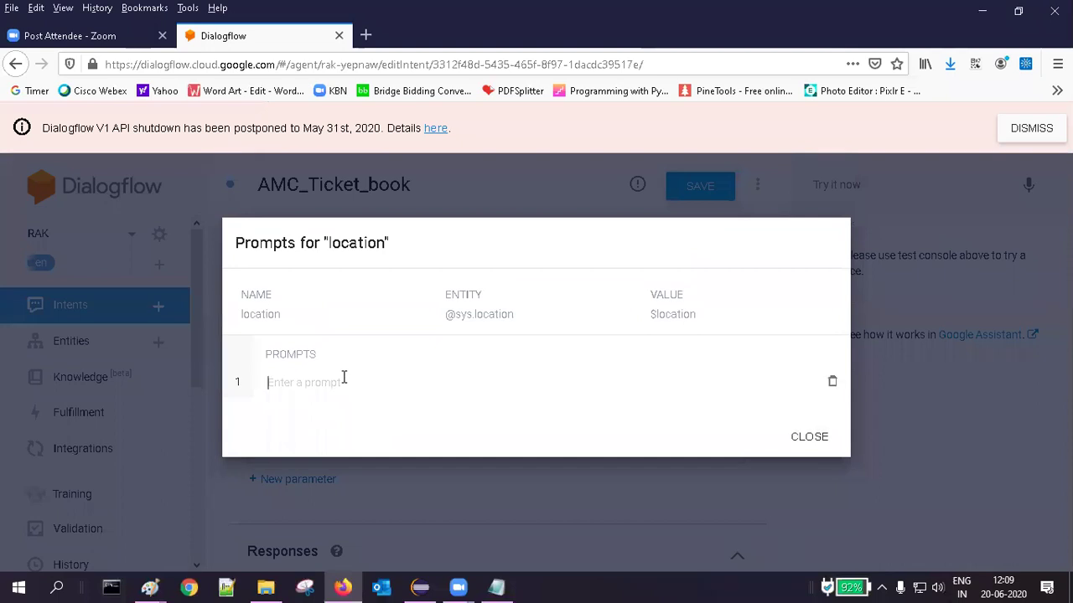
text(Where to)
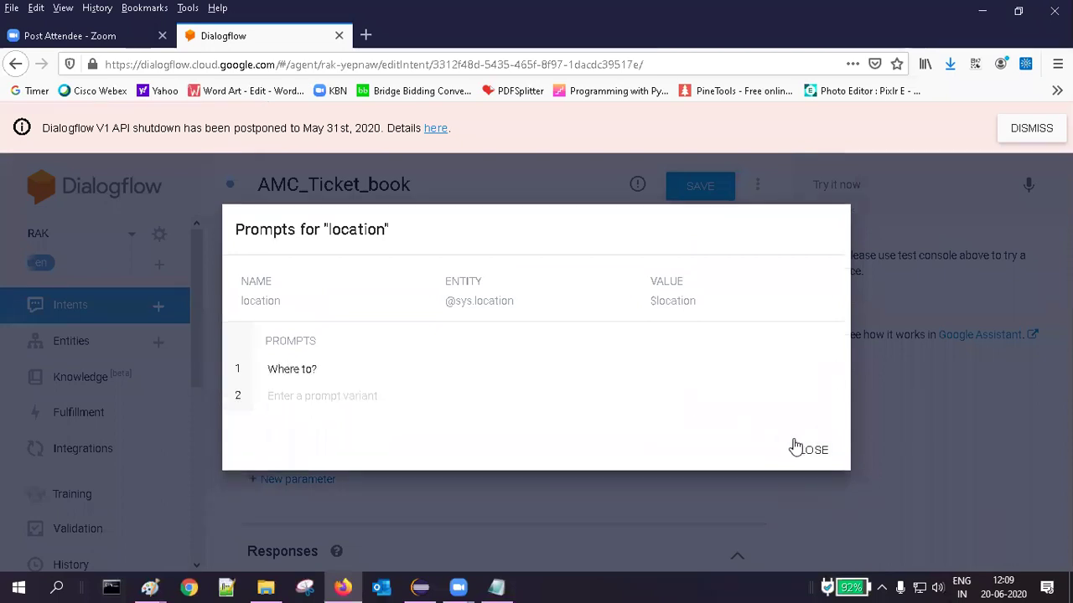
click(391, 399)
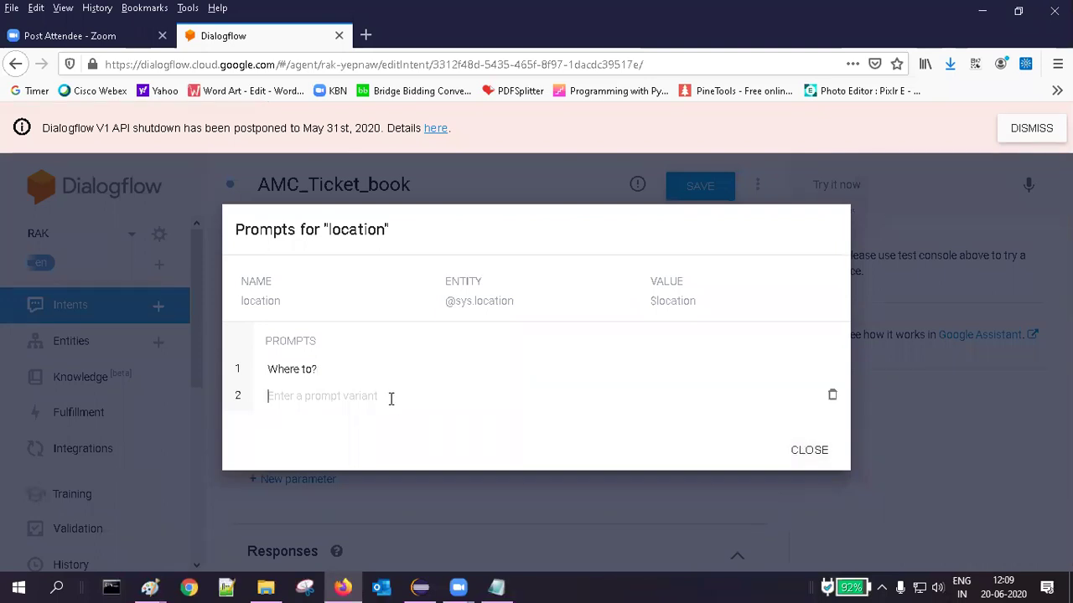
text(What is the destination)
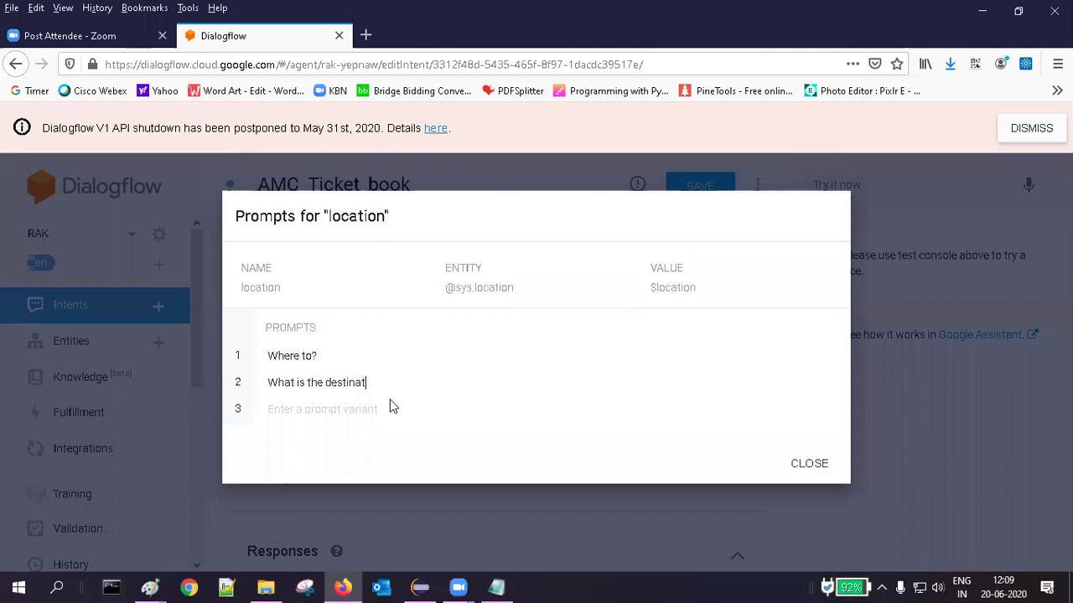
click(372, 408)
text(Who will give the )
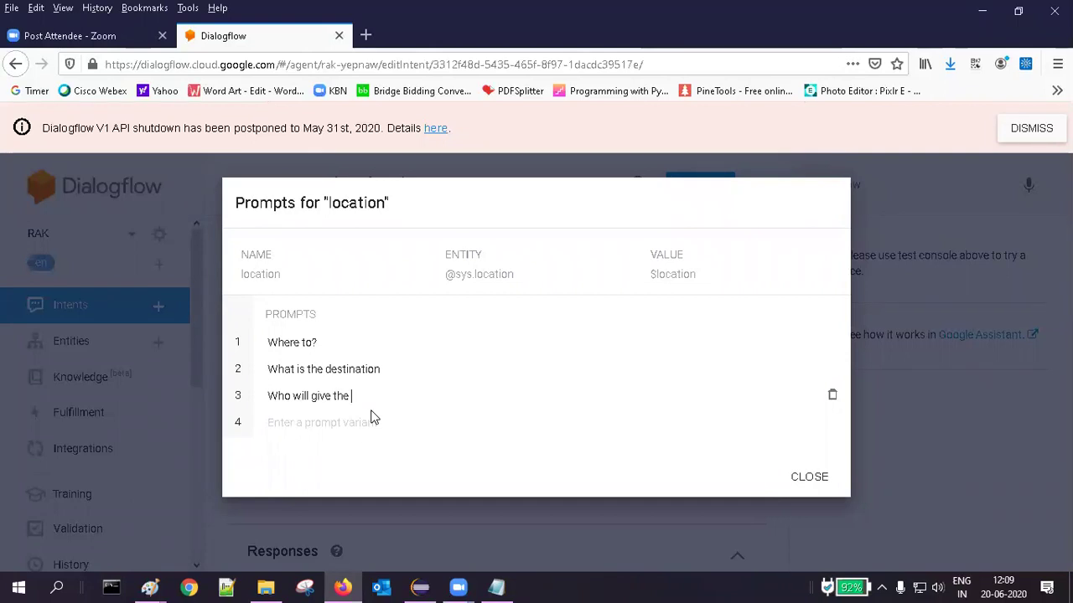
text(destination???)
click(810, 478)
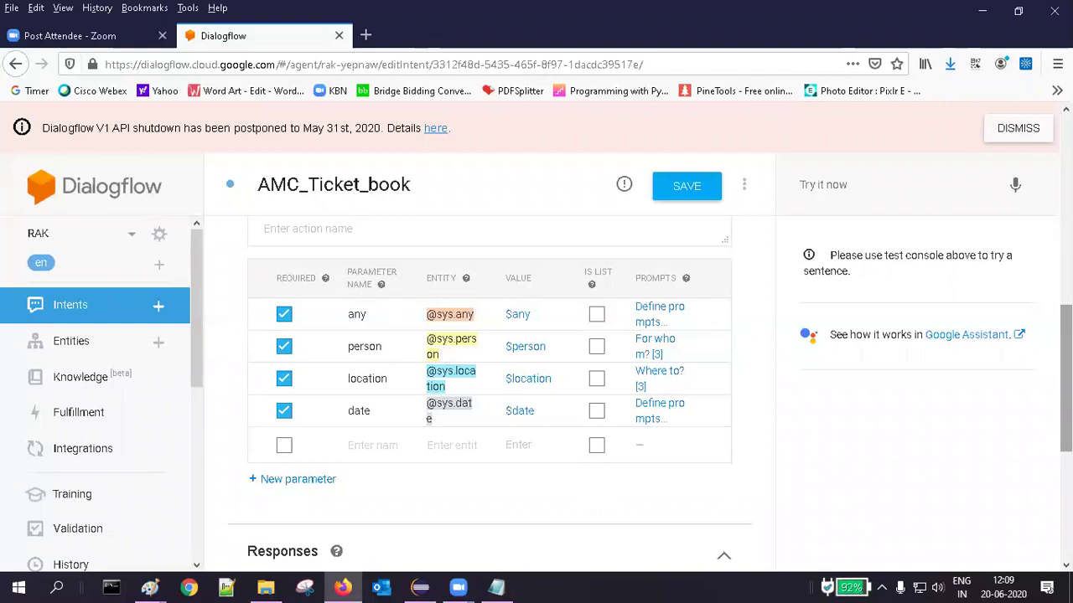
Save the AMC_Ticket_book intent with its required parameters and their prompts
scroll(492, 514, up, 3)
scroll(491, 514, down, 1)
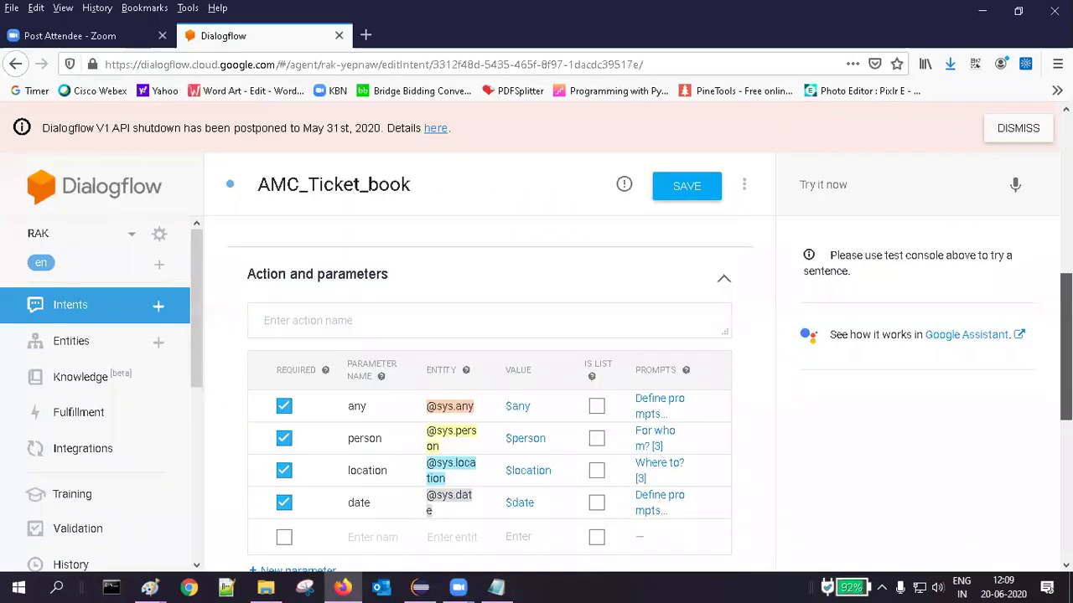
scroll(492, 513, up, 5)
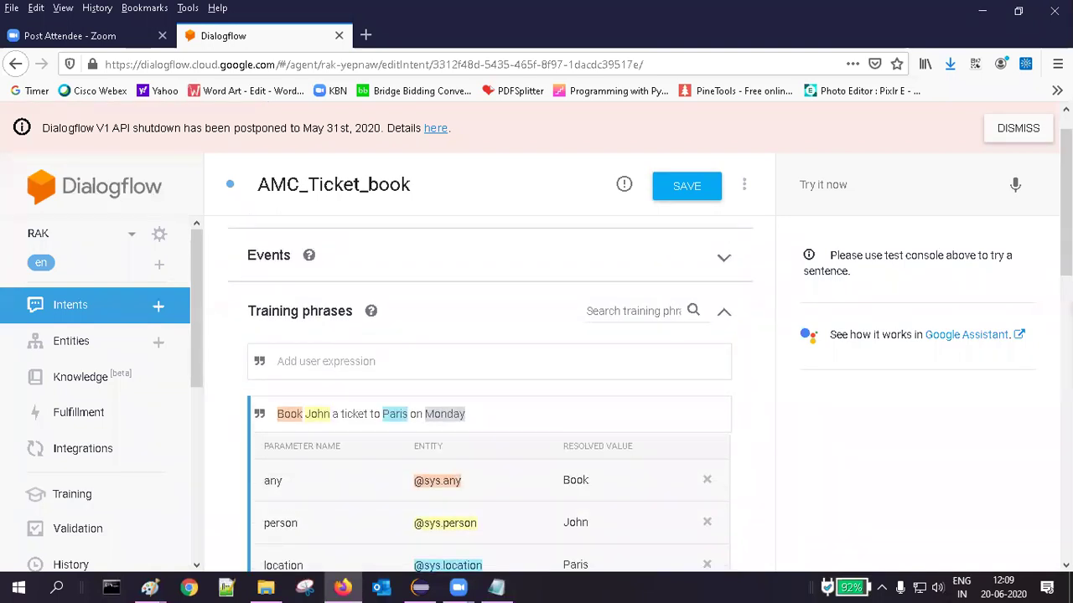
click(697, 188)
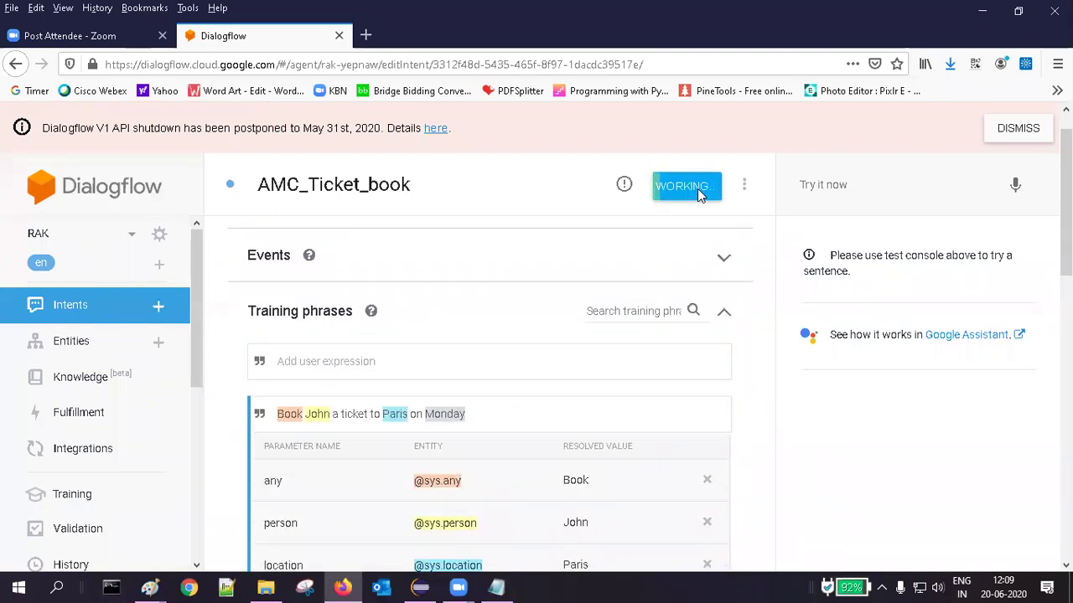
Enter the training phrase "please book my mom a ticket to Delhi coming Friday" for the intent
click(390, 361)
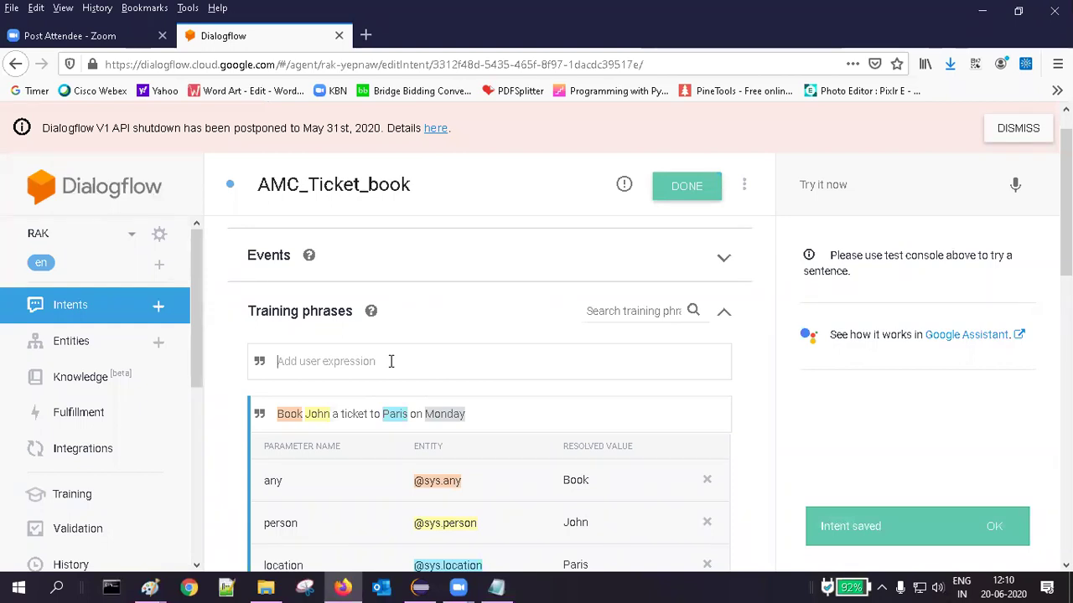
text(please book my mim a ticket to D)
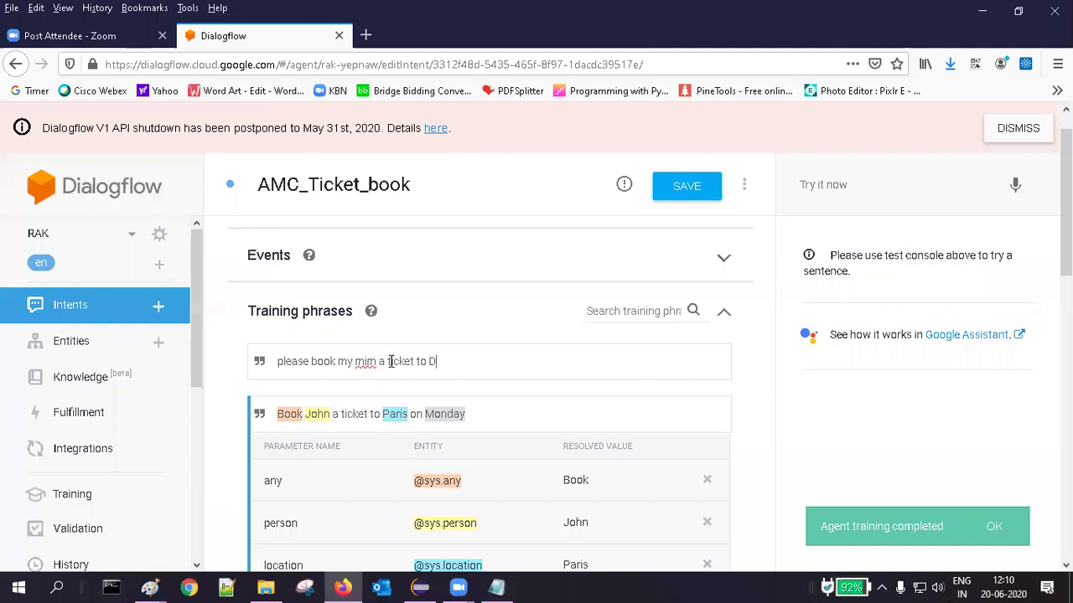
text(elhi)
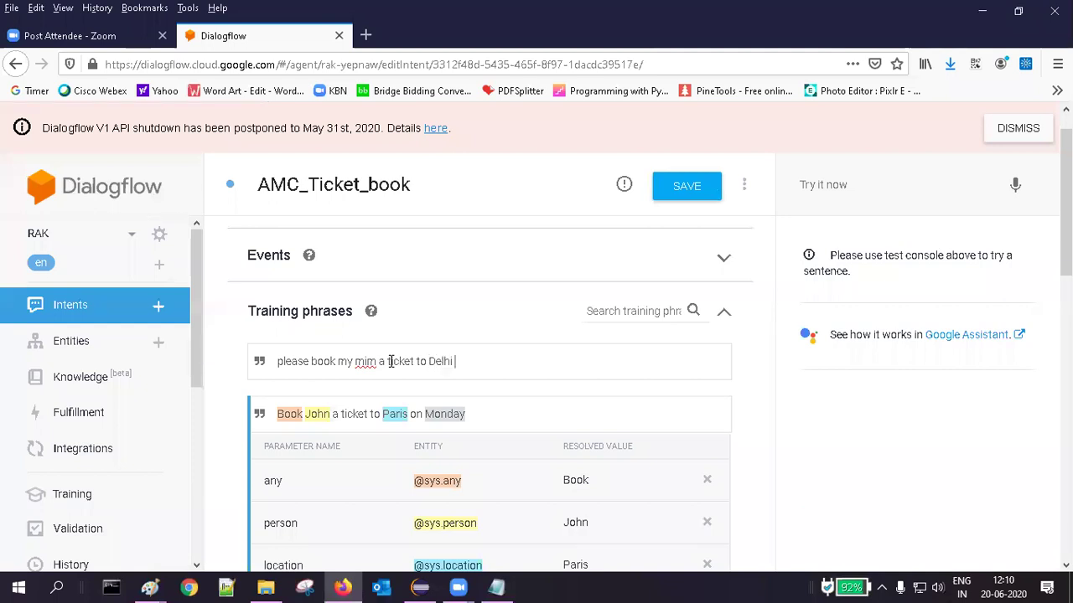
text( coming Frida)
click(368, 364)
key(BackSpace)
text(o)
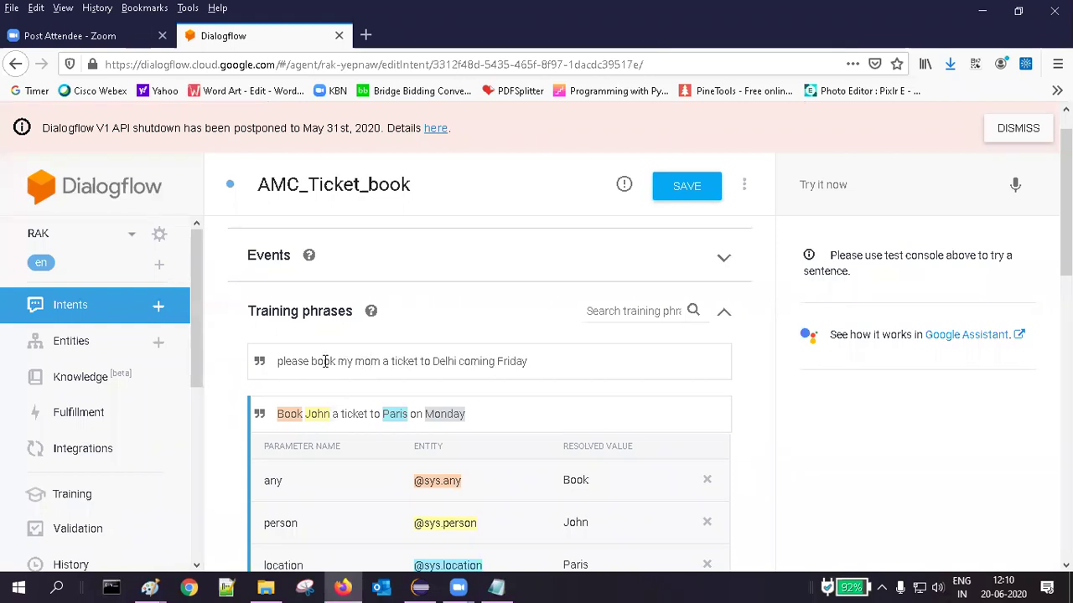
double_click(438, 361)
click(496, 383)
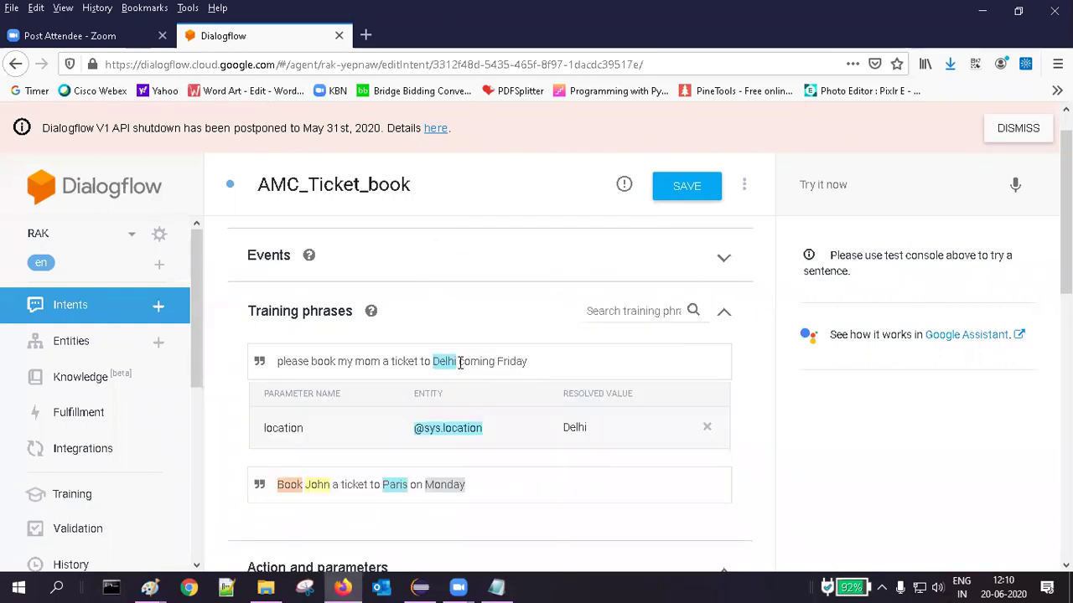
drag(459, 361, 535, 361)
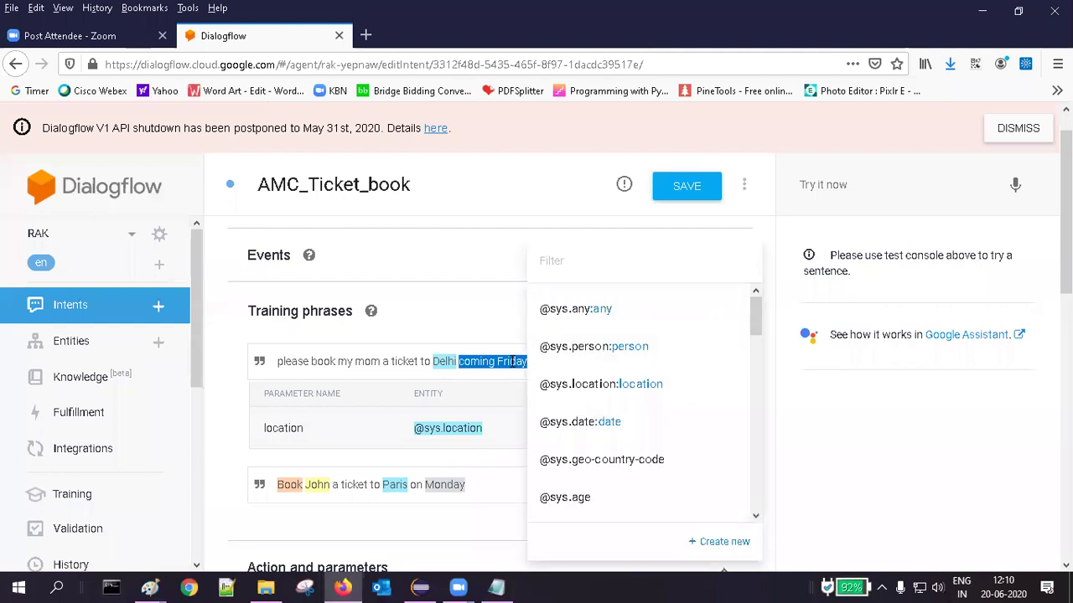
click(612, 422)
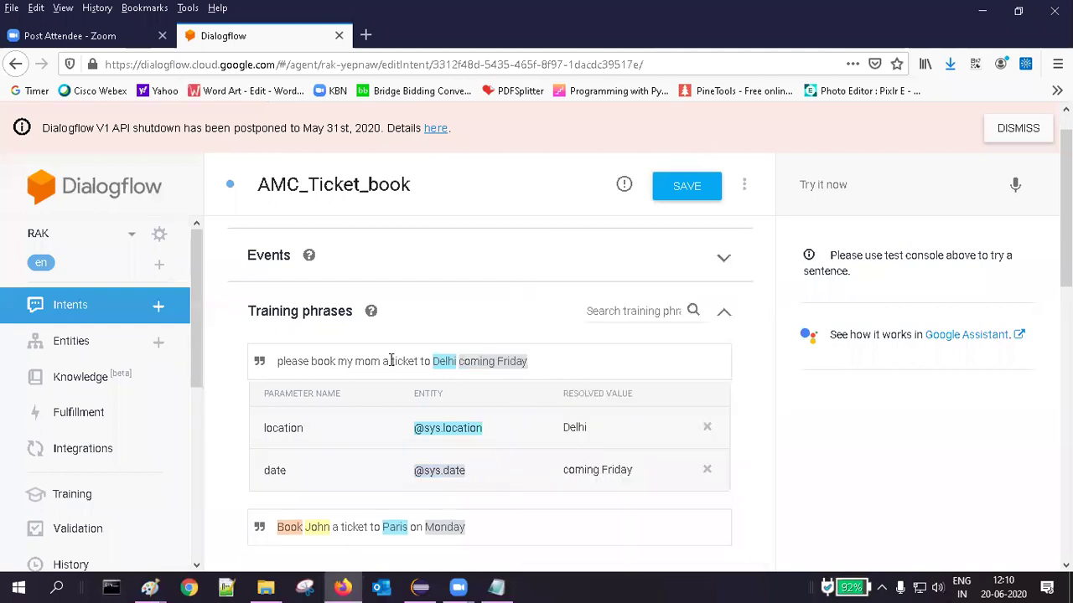
drag(311, 361, 323, 363)
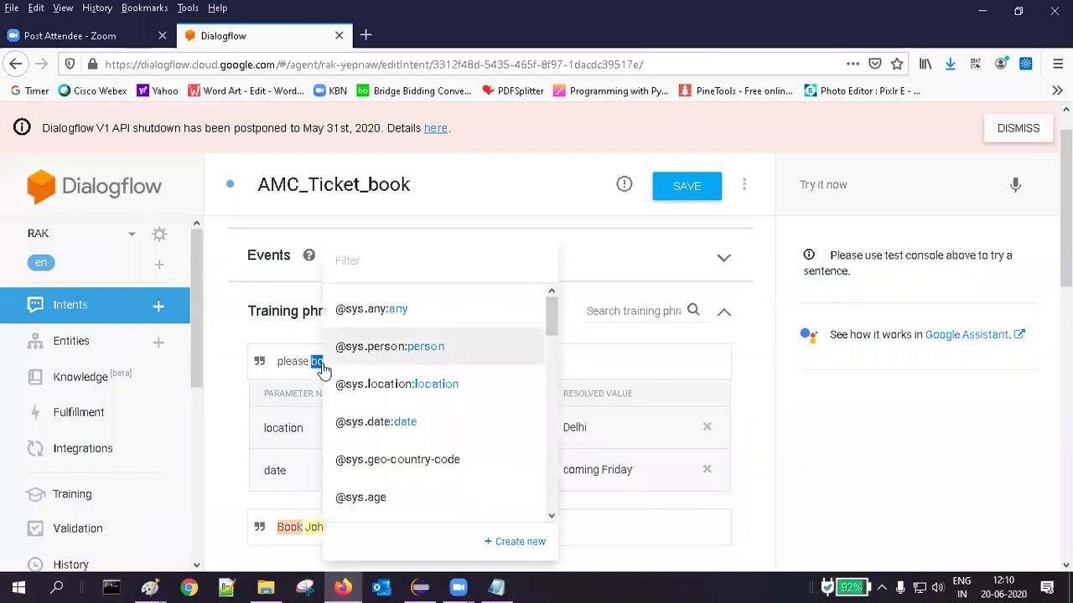
click(373, 308)
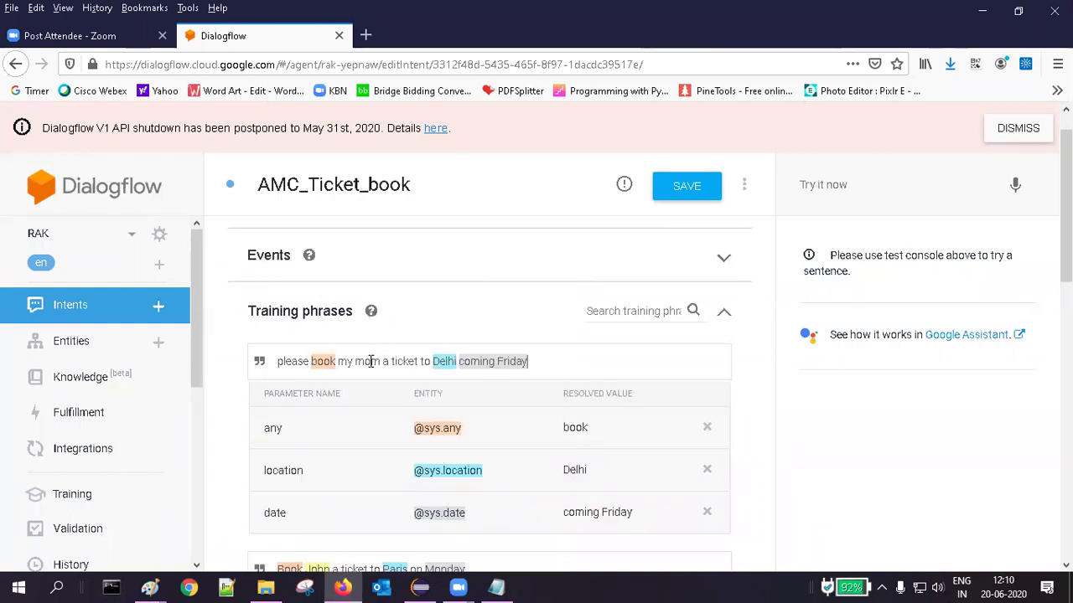
double_click(370, 361)
click(419, 353)
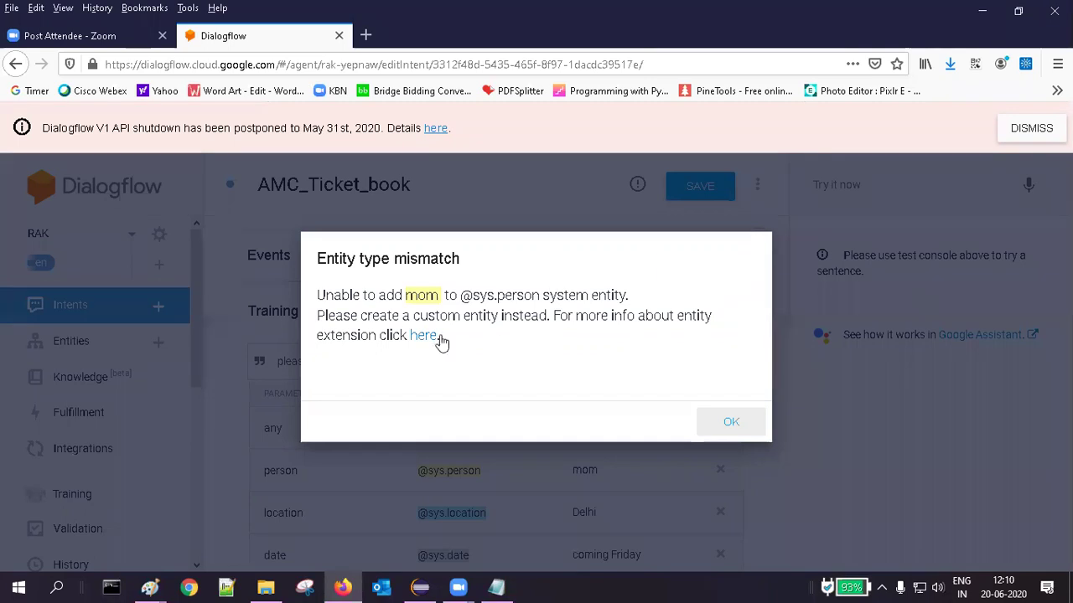
click(728, 422)
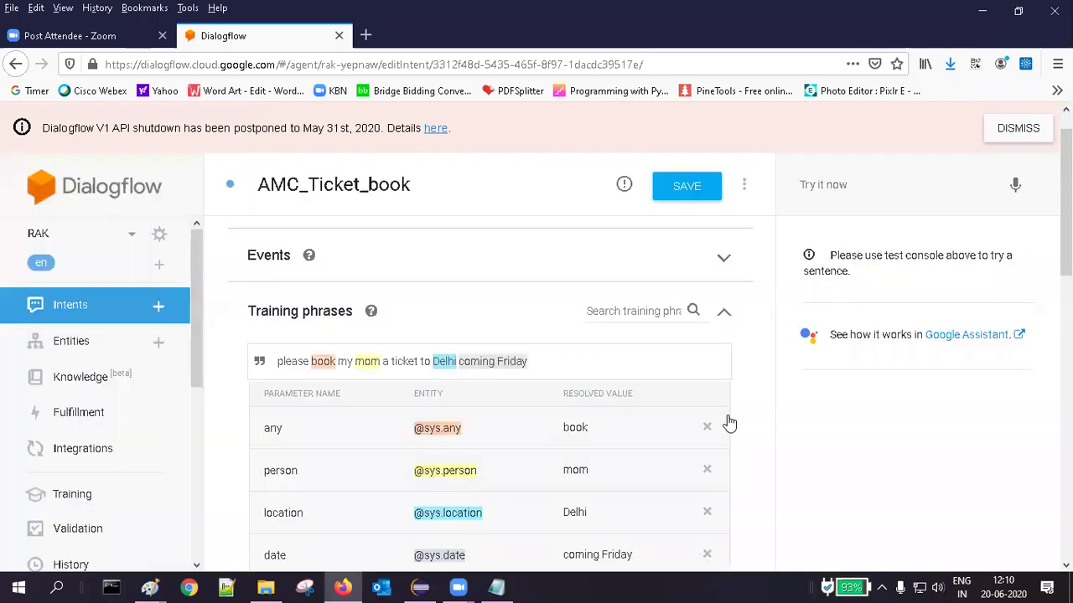
scroll(1065, 251, down, 3)
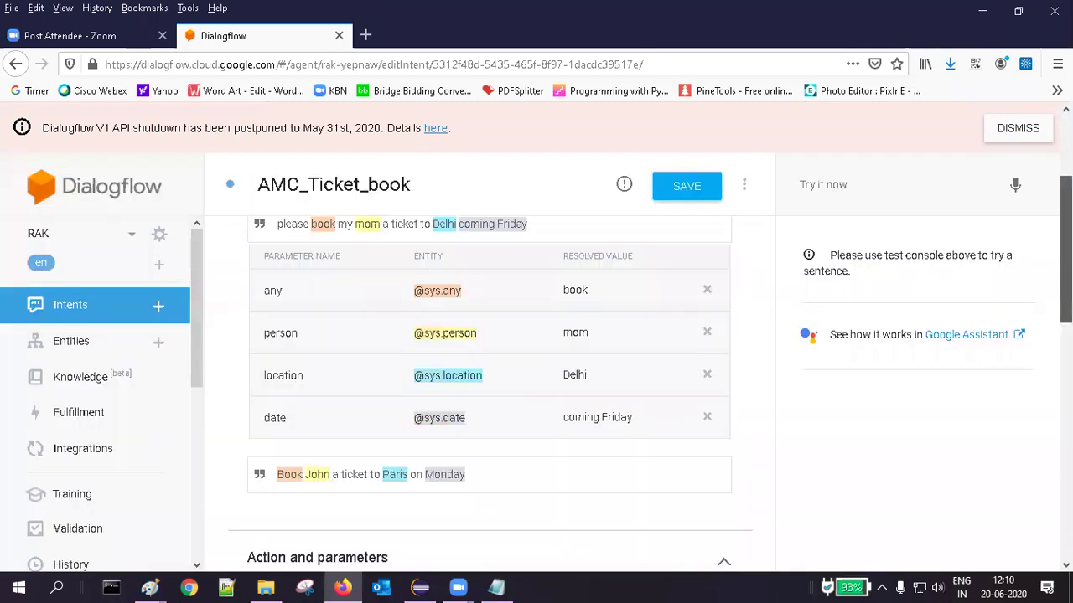
scroll(1066, 251, down, 4)
scroll(1066, 252, up, 4)
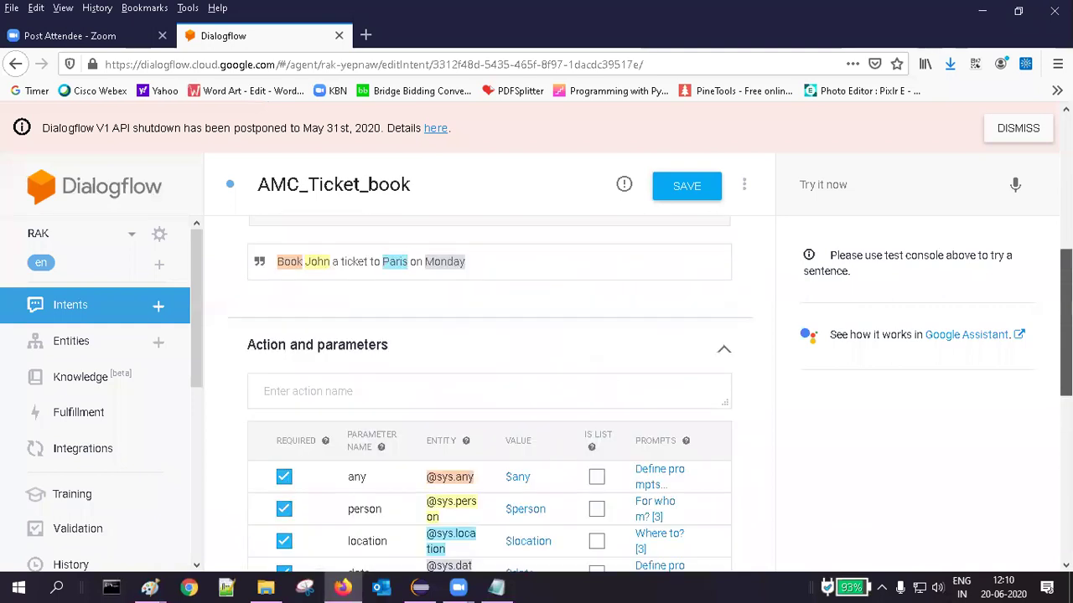
Check the annotations of the new training phrase and save the AMC_Ticket_book intent
scroll(1066, 251, up, 5)
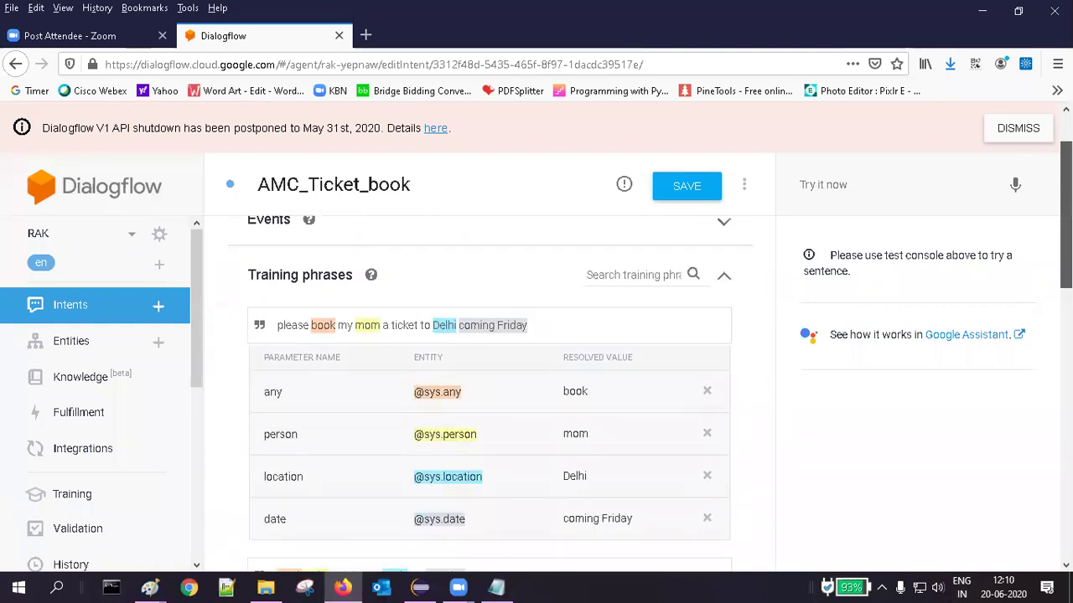
scroll(501, 352, down, 3)
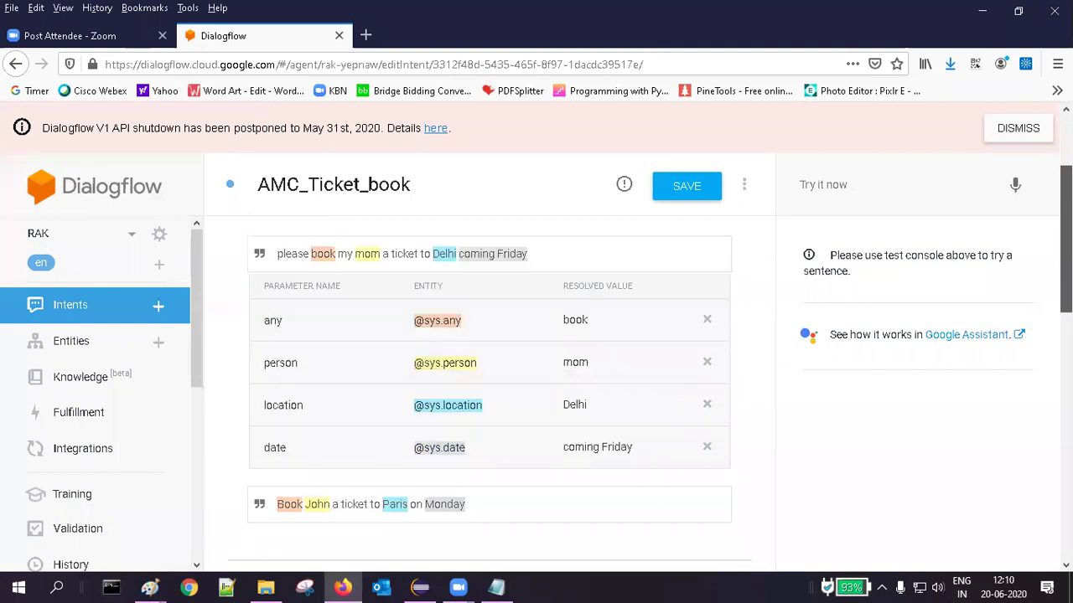
scroll(435, 285, up, 3)
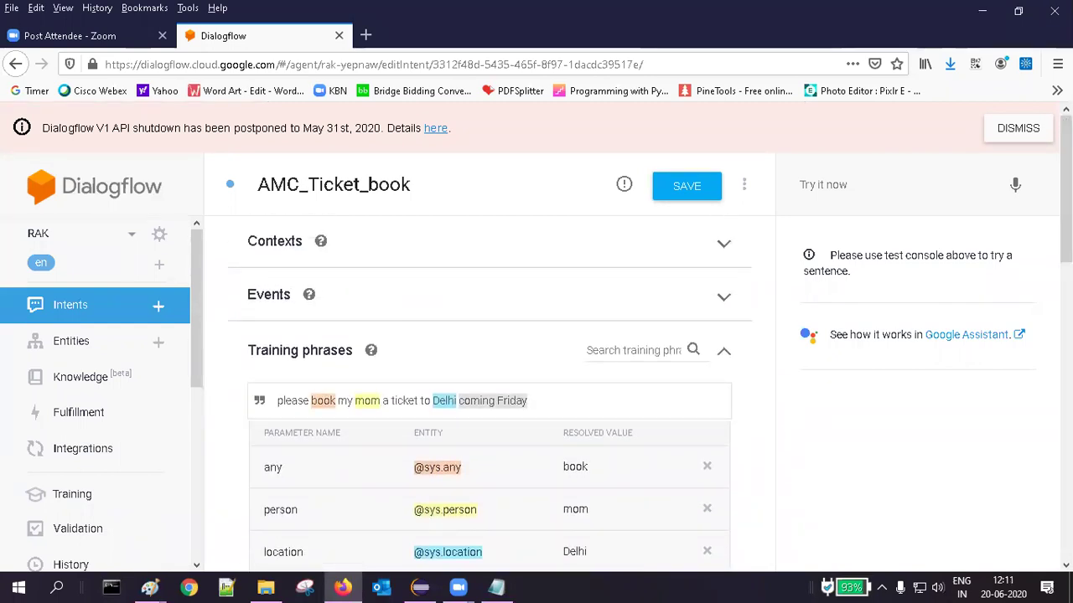
click(671, 194)
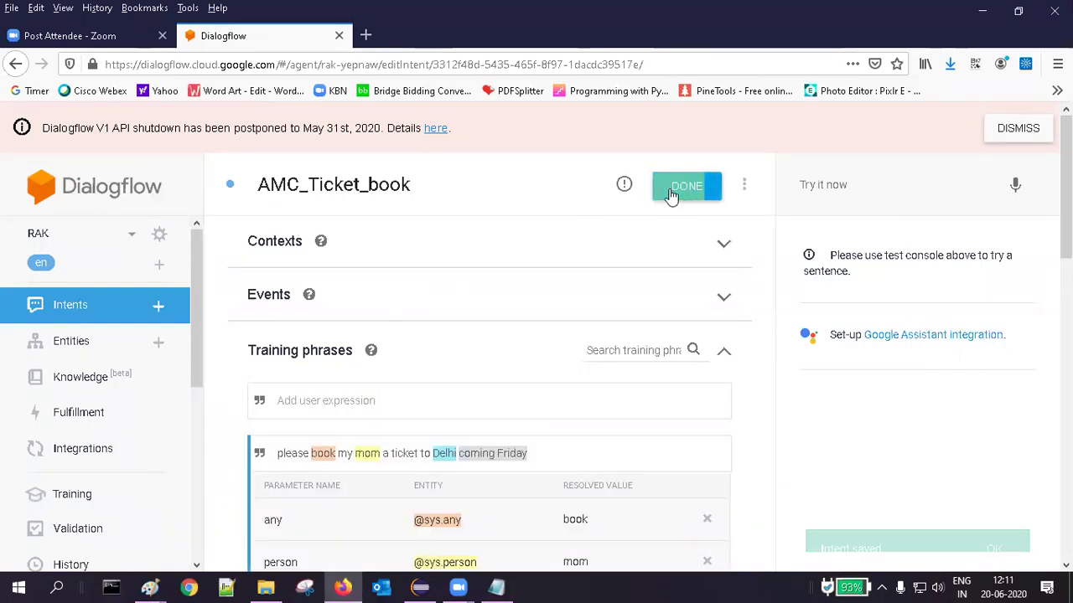
Enter the training phrase "Will you please book a ticket by flight for my CEO on the fifth to Frankfurt"
click(363, 404)
text(B)
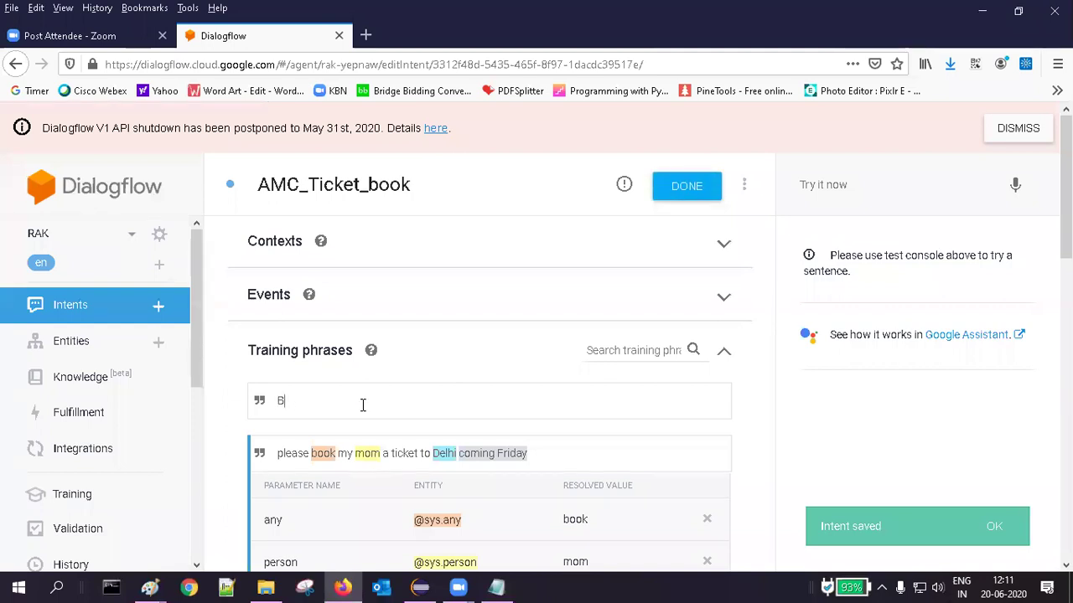
key(BackSpace)
text(Will)
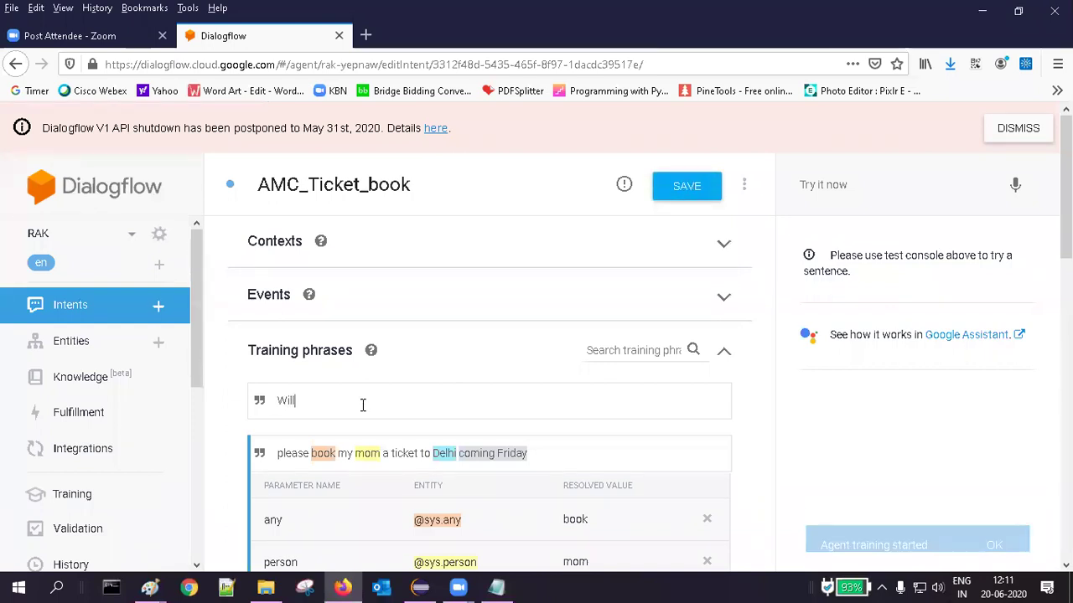
text( you please book a tick)
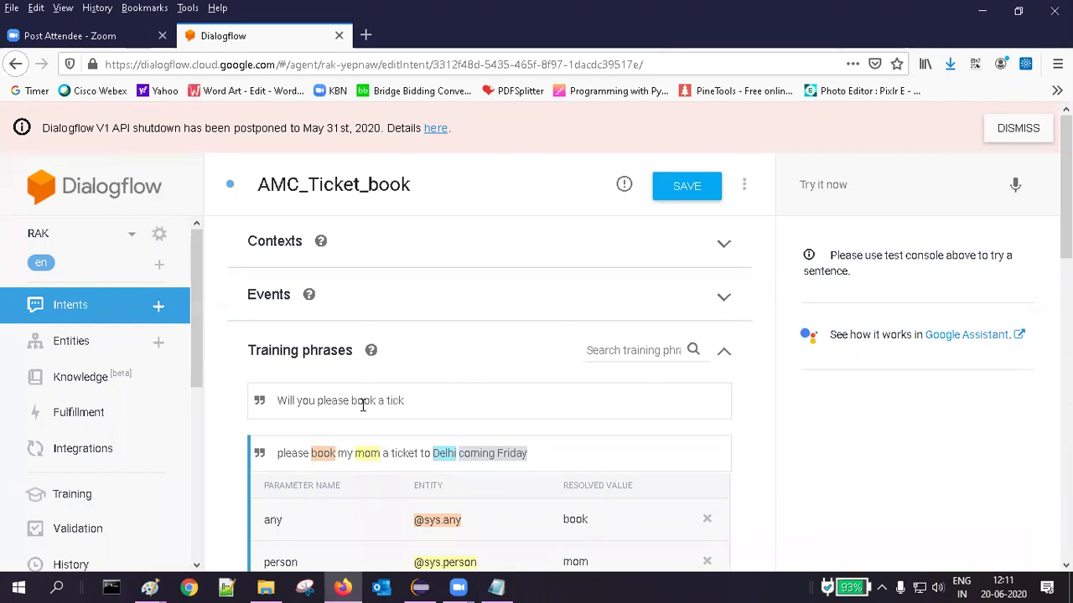
text(et by flight for my CEO on the )
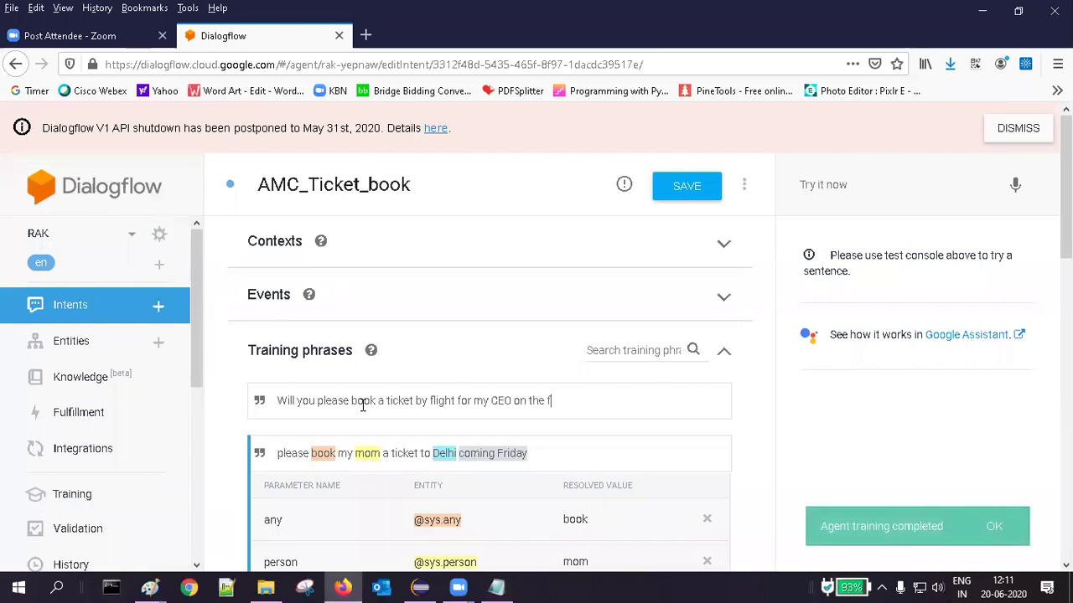
text(fifth to Frankfurt)
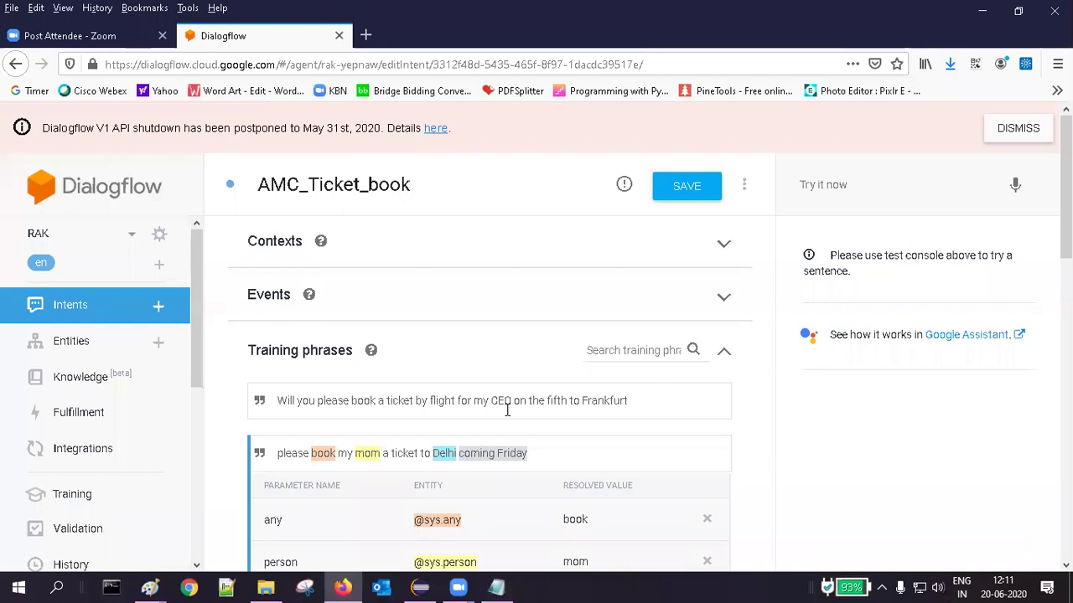
double_click(606, 400)
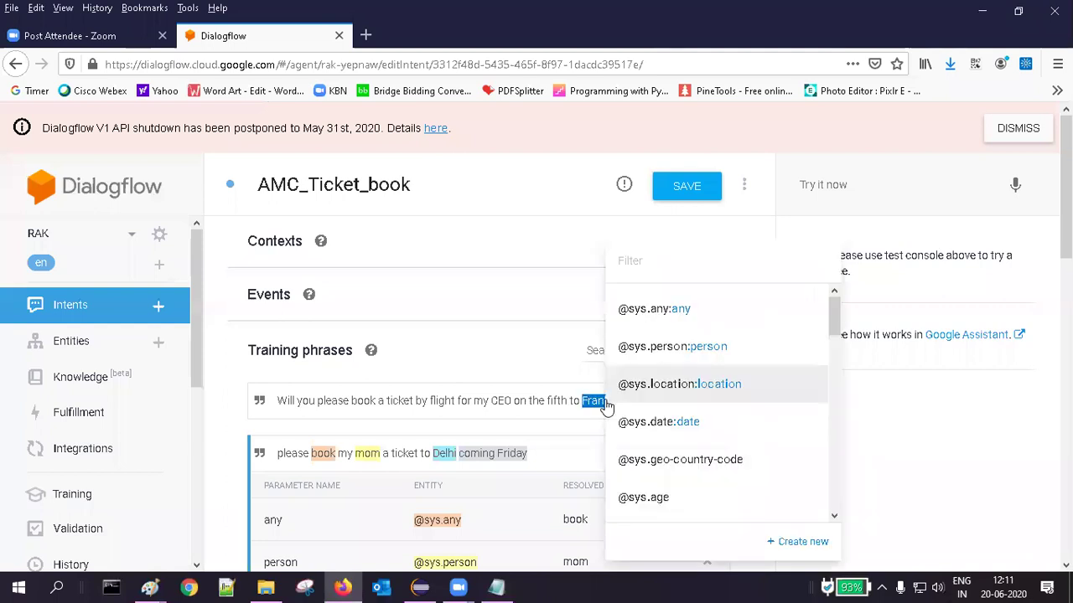
click(642, 384)
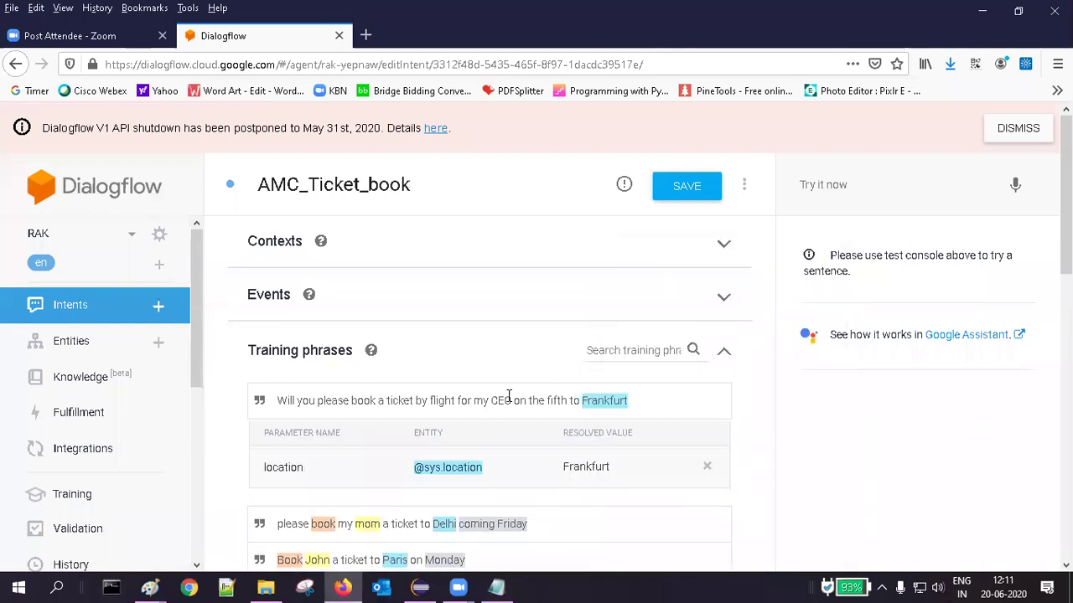
double_click(502, 402)
click(542, 352)
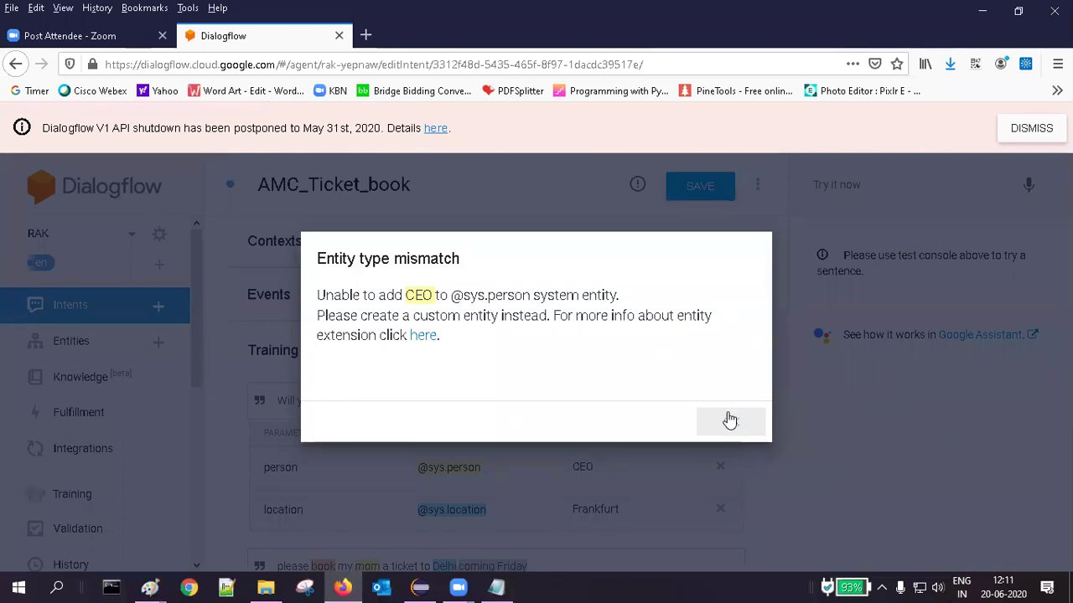
click(726, 423)
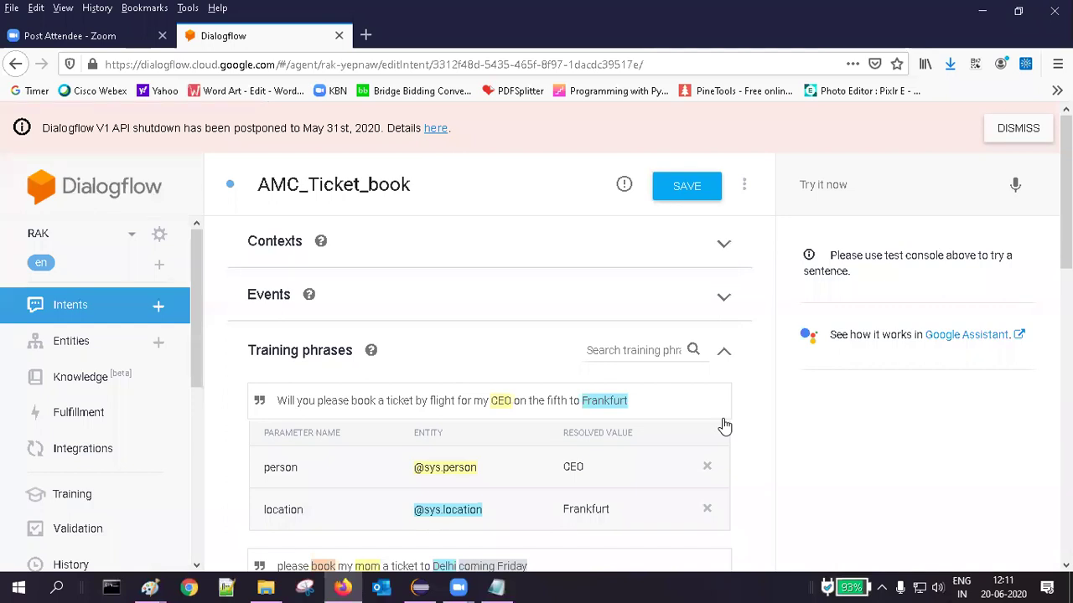
double_click(363, 400)
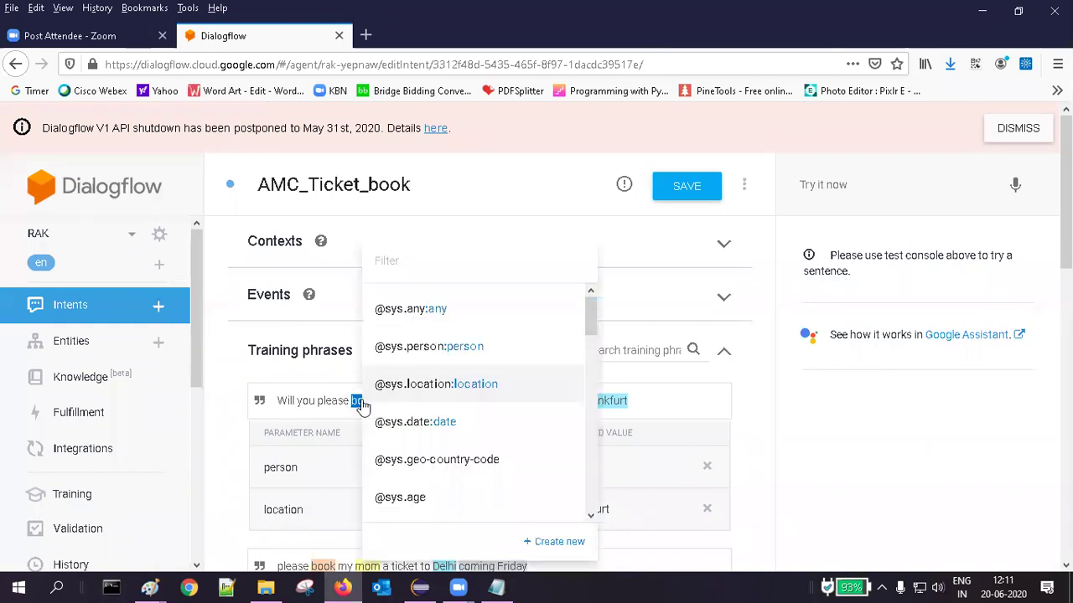
click(429, 310)
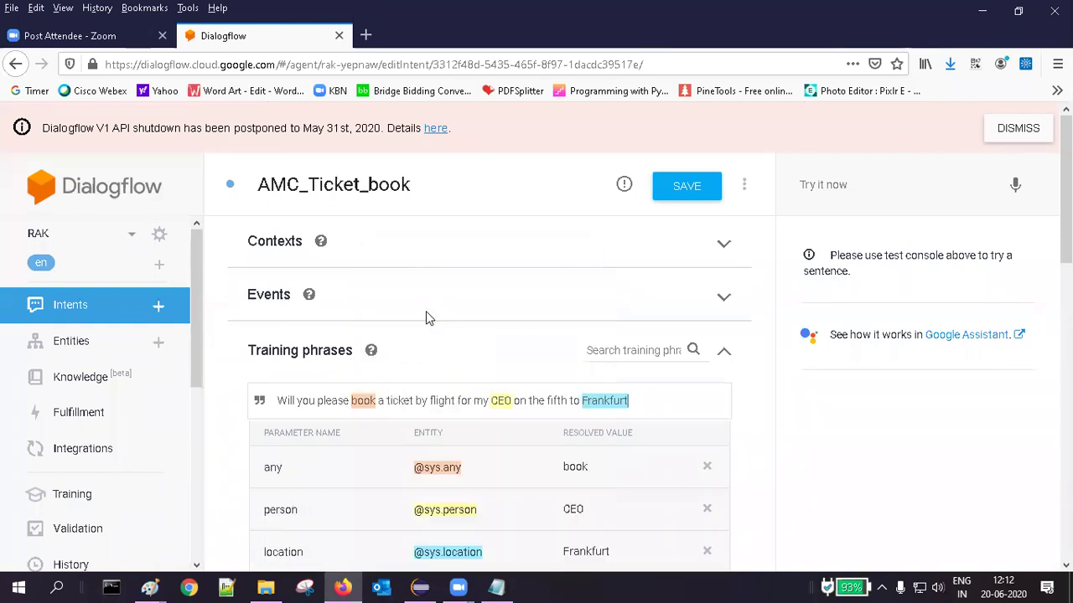
double_click(556, 400)
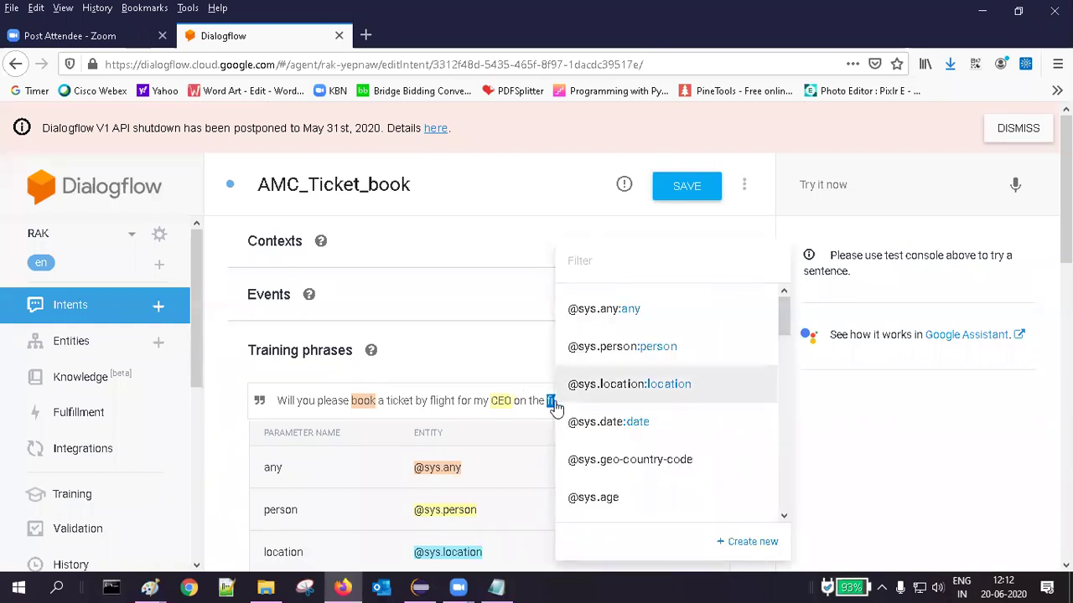
click(604, 423)
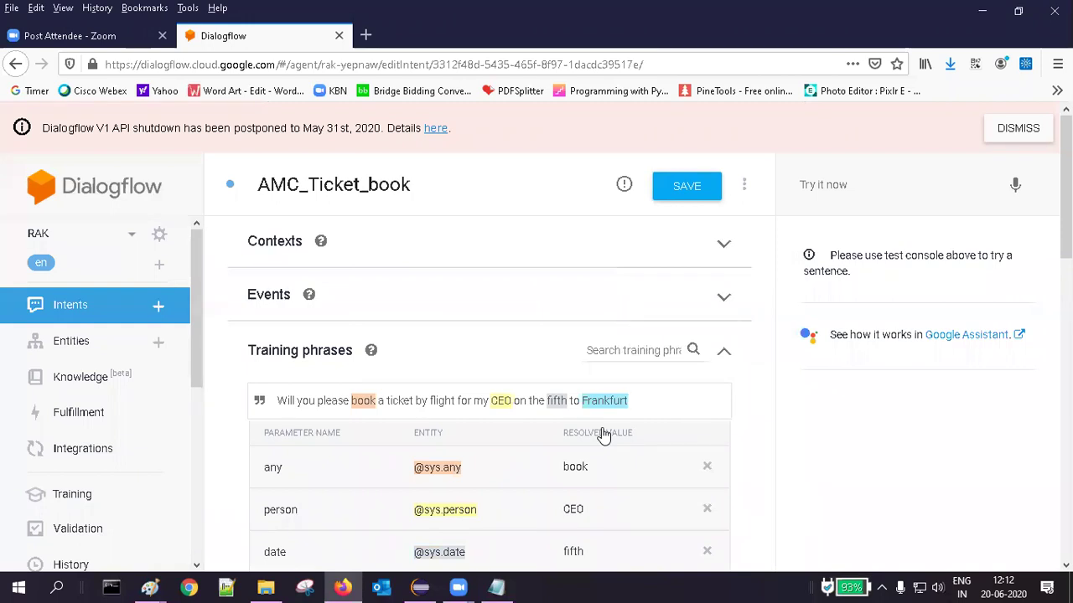
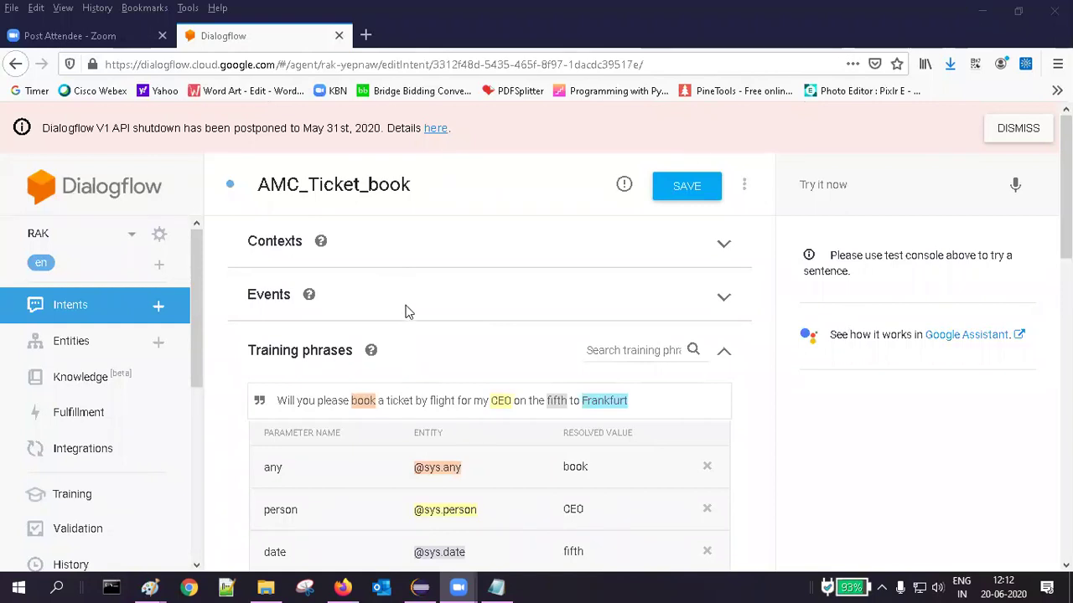
click(697, 187)
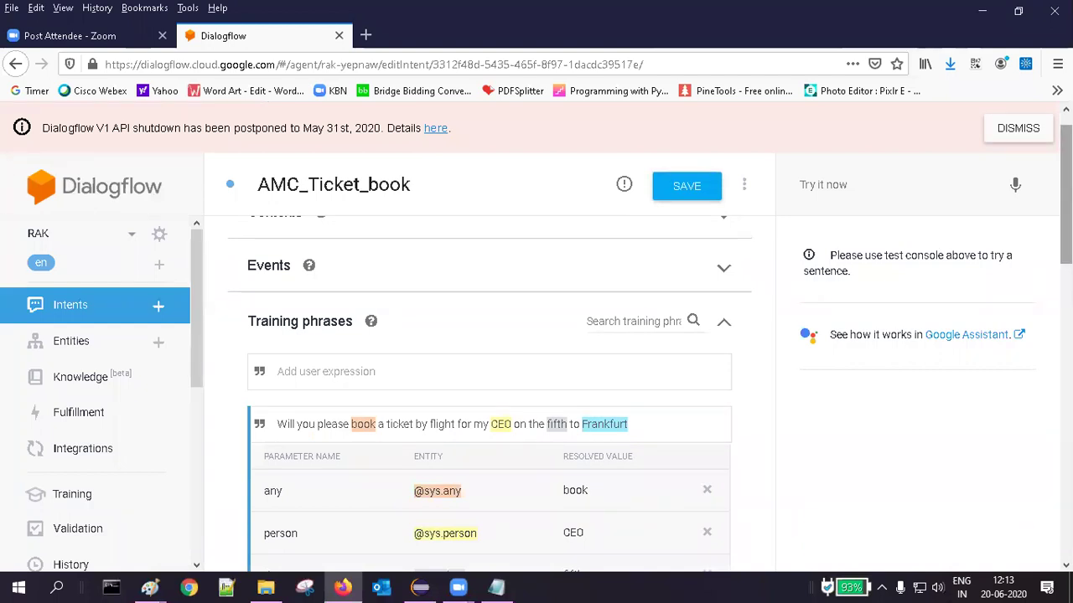
Test the agent with a sentence asking to book a named person a ticket to Amsterdam
click(846, 191)
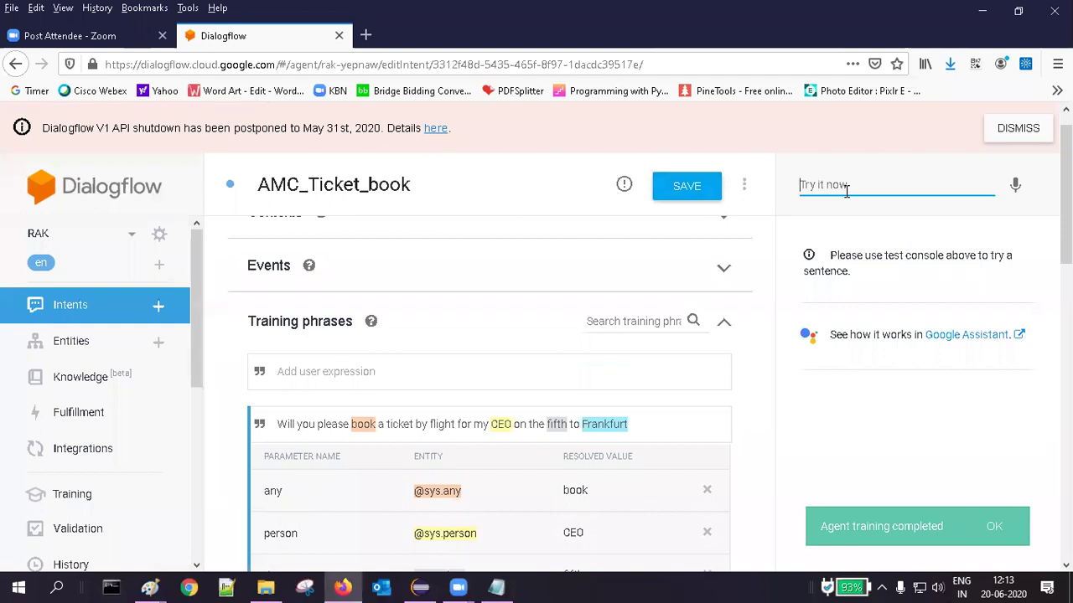
text(Bi)
key(BackSpace)
text(o)
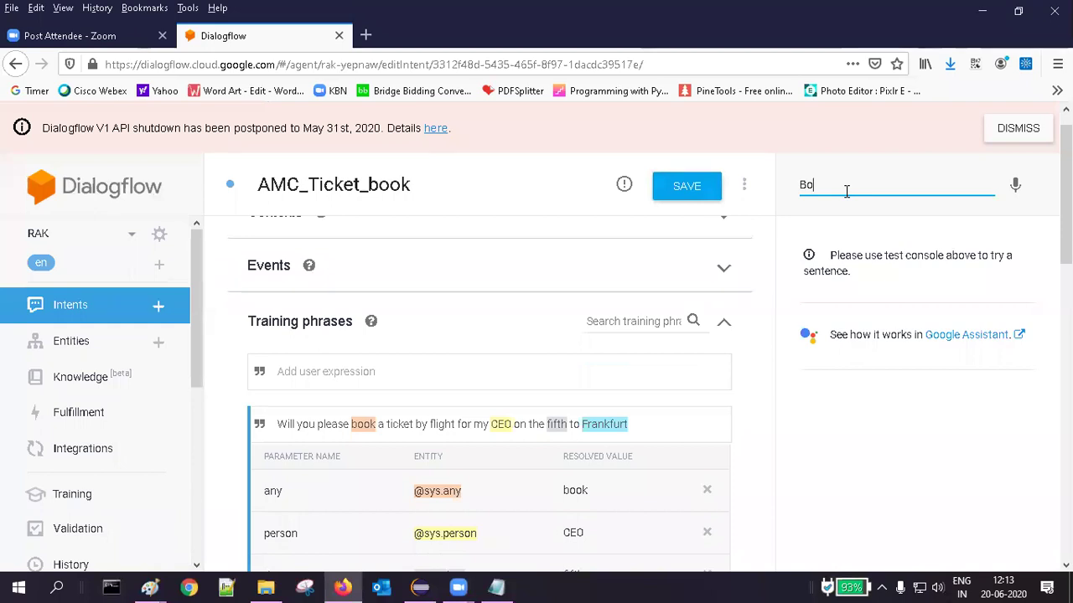
text(okk Mary a)
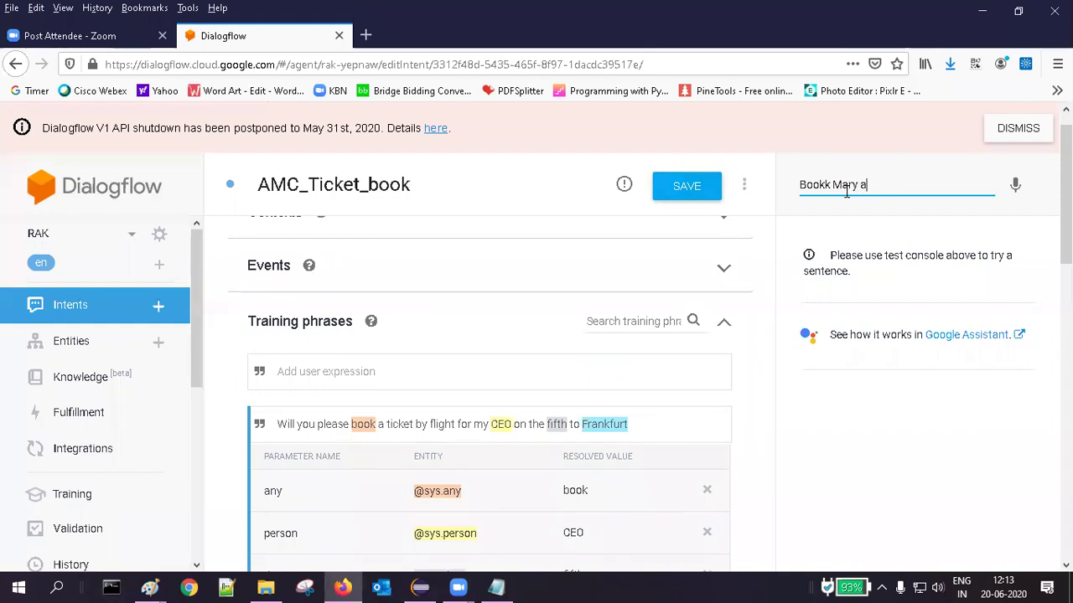
text( ticket to Amsterdam)
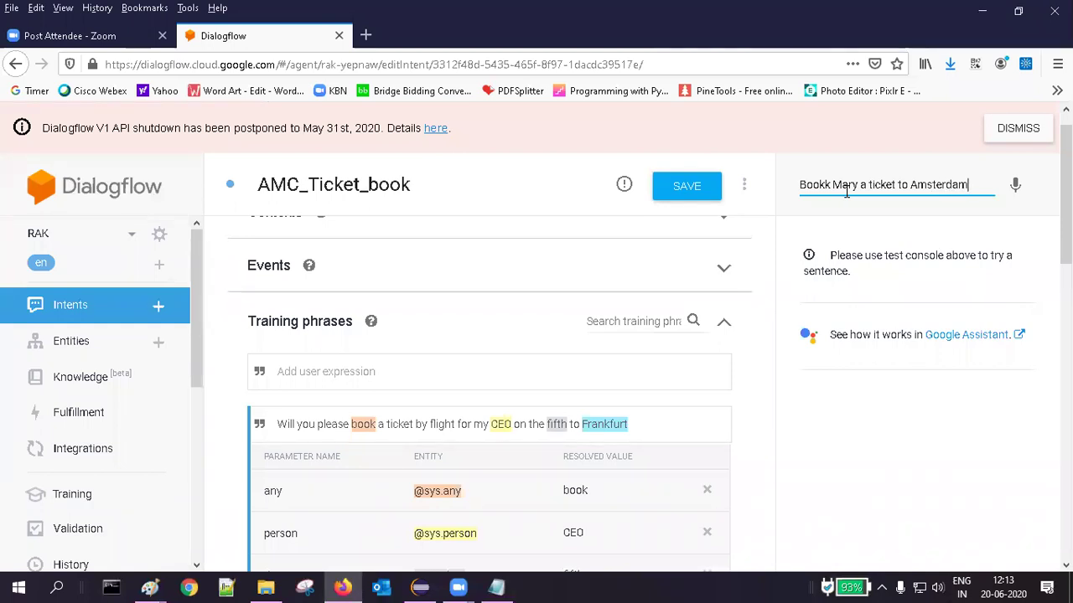
key(Return)
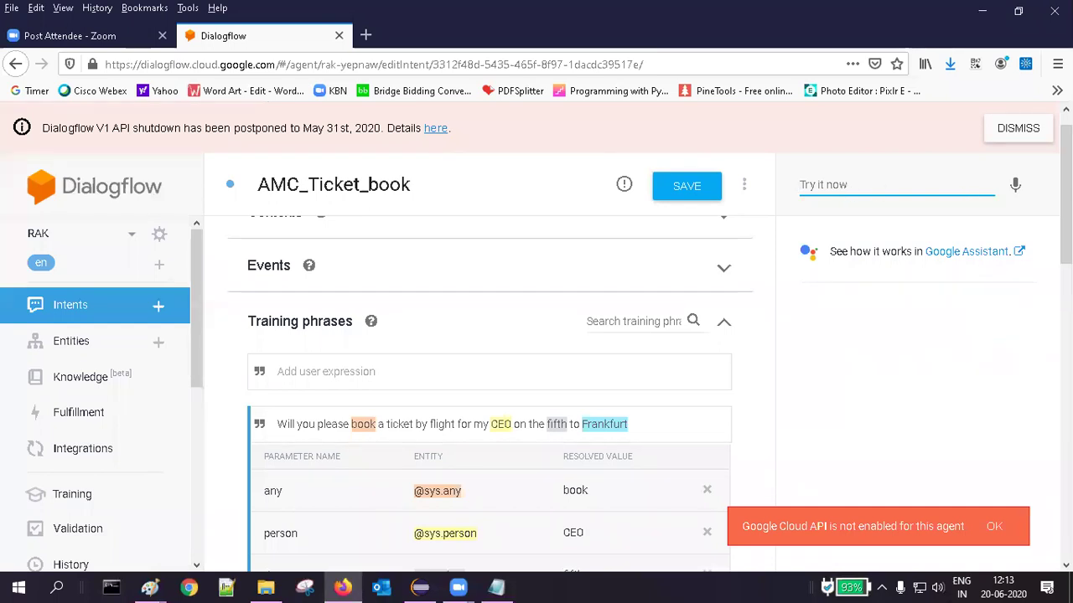
Dismiss the V1 API shutdown notice and save the AMC_Ticket_book intent again
scroll(490, 377, down, 3)
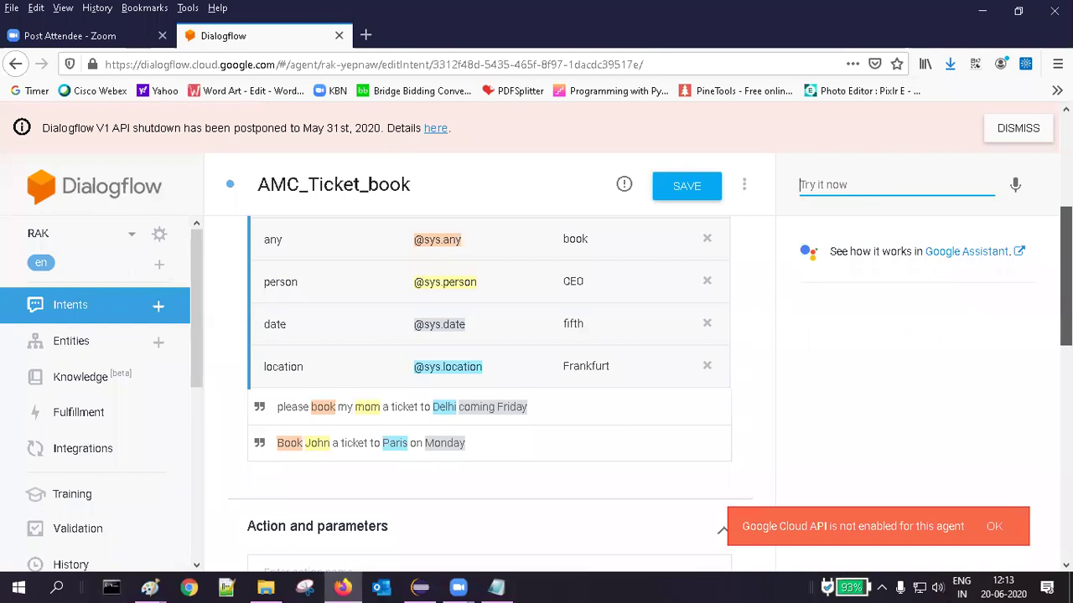
scroll(491, 377, up, 3)
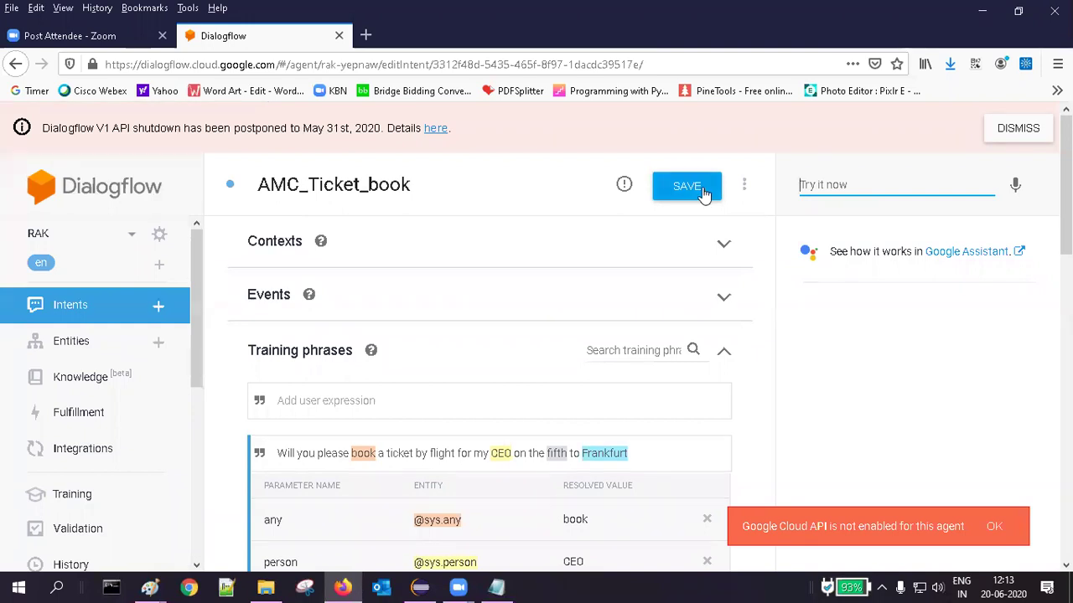
click(1010, 134)
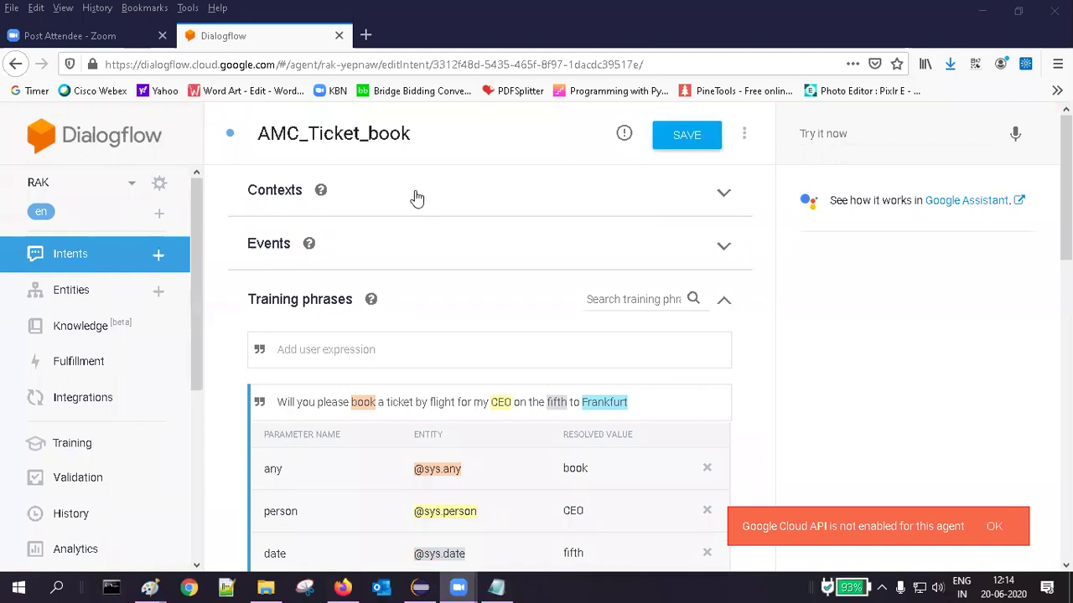
click(44, 183)
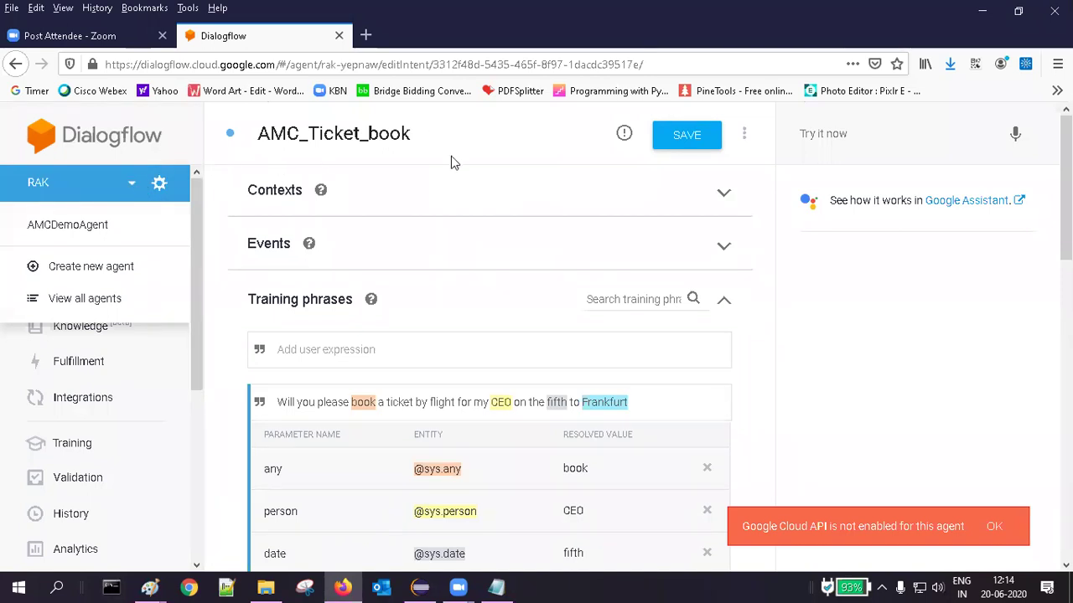
click(695, 139)
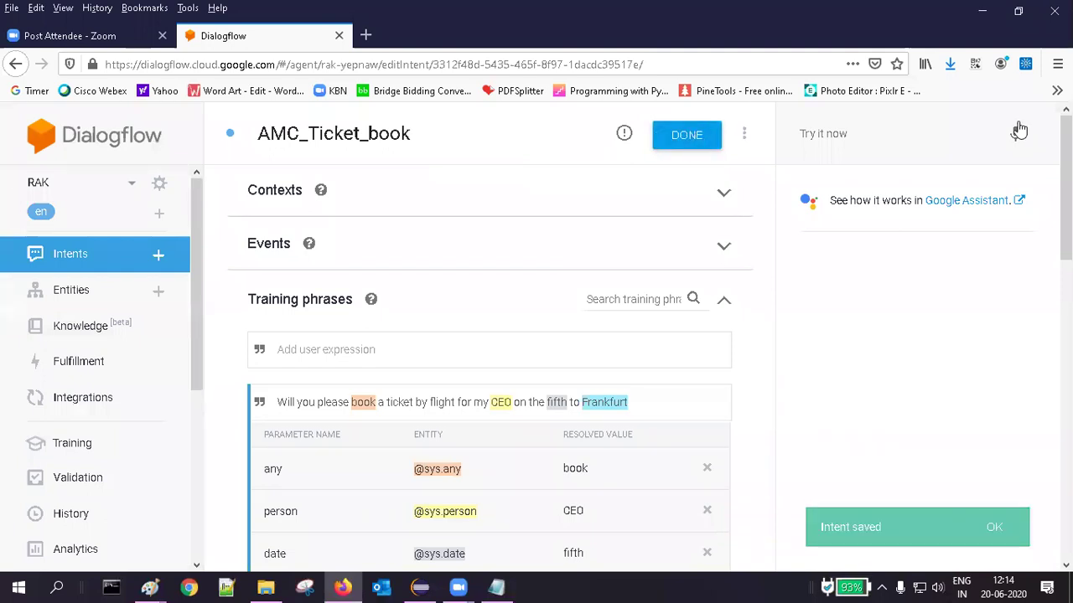
Test the agent with the greeting "HI"
click(856, 141)
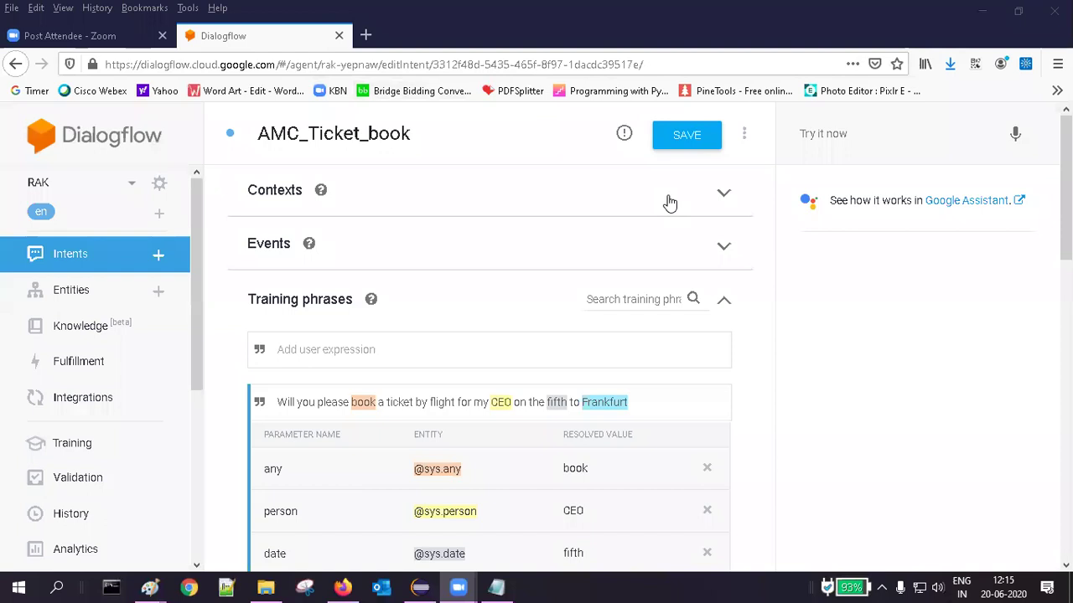
click(867, 136)
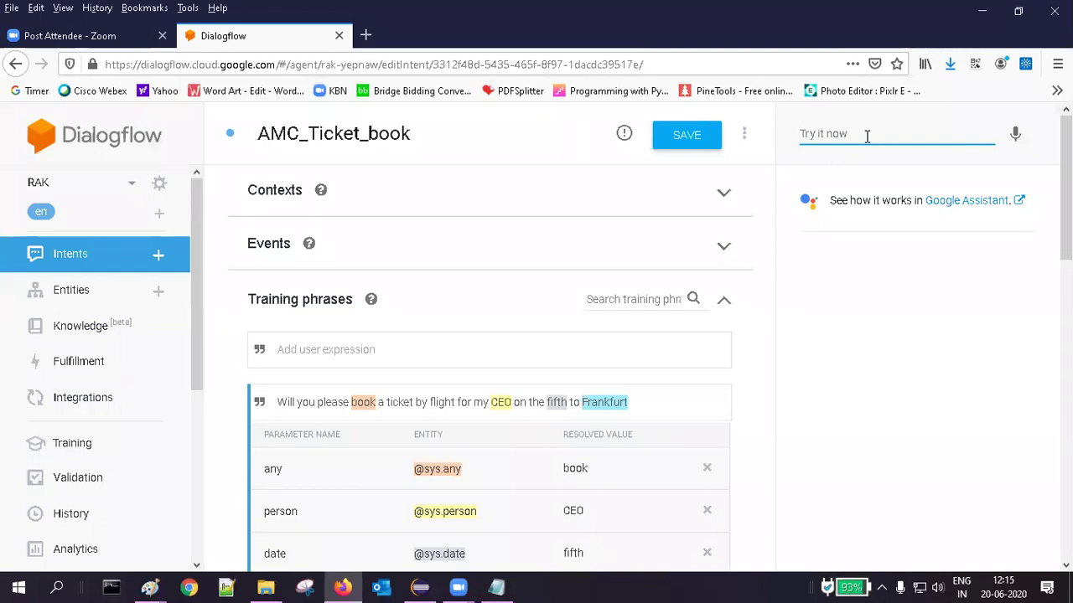
click(867, 136)
text(Hu)
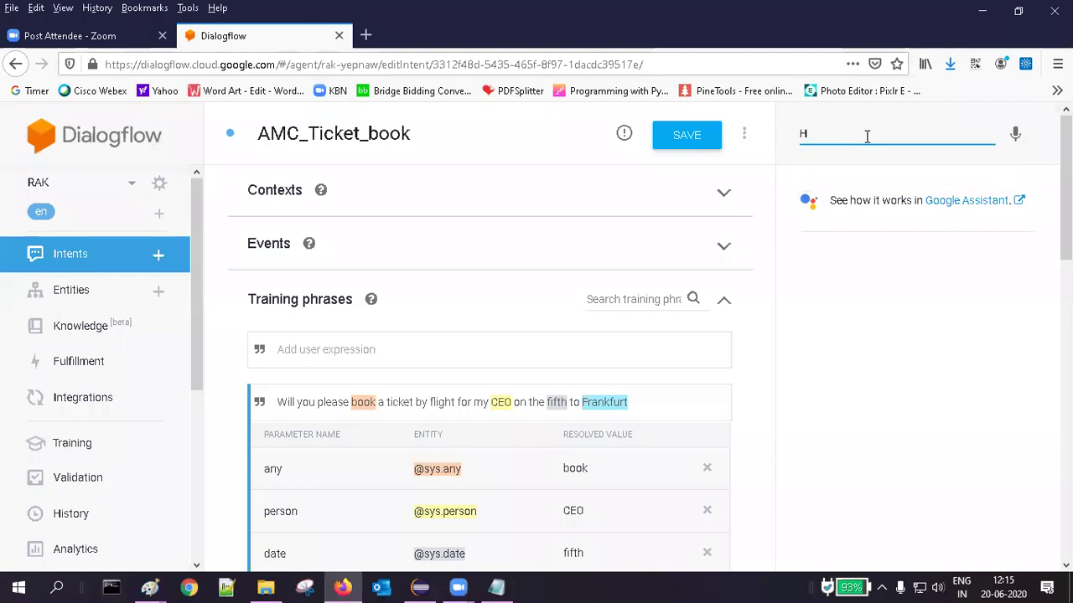
key(BackSpace)
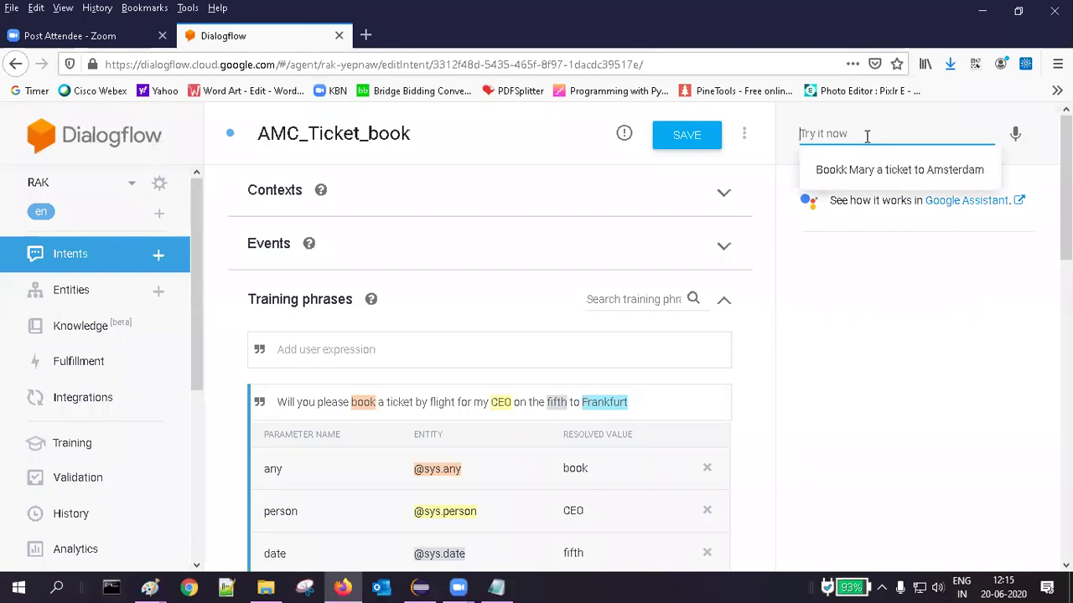
text(HI)
key(Return)
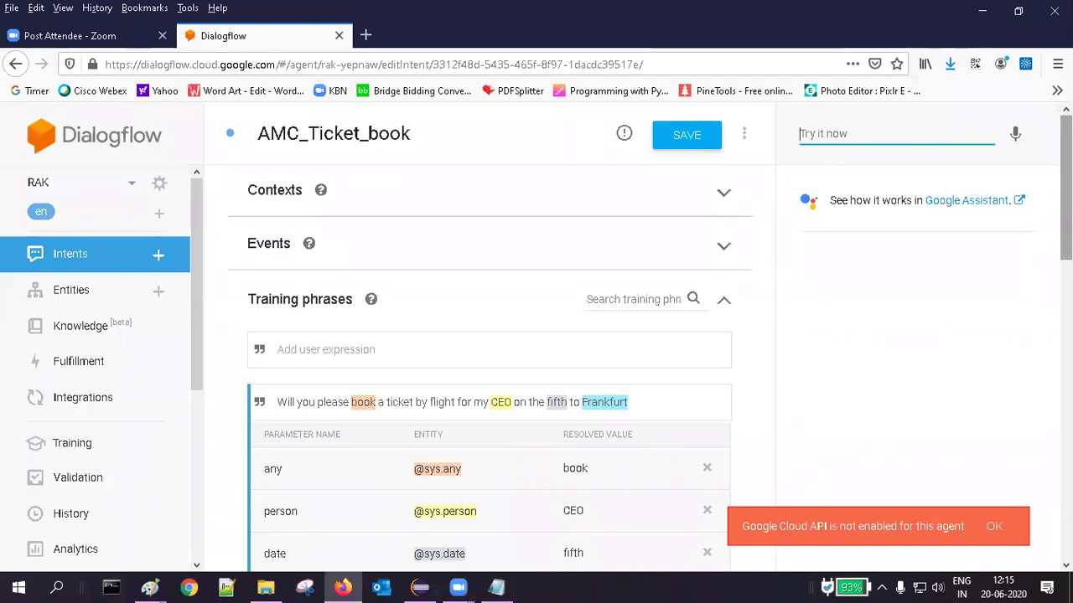
Switch to the AMCDemoAgent agent and create and save a new intent named "ticketbook"
click(132, 186)
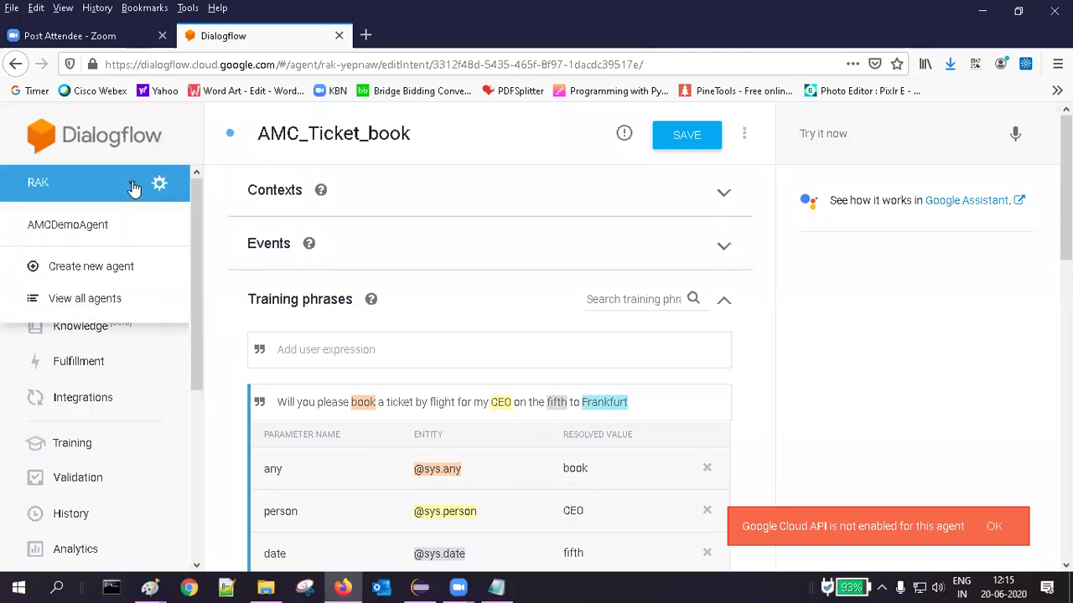
click(100, 224)
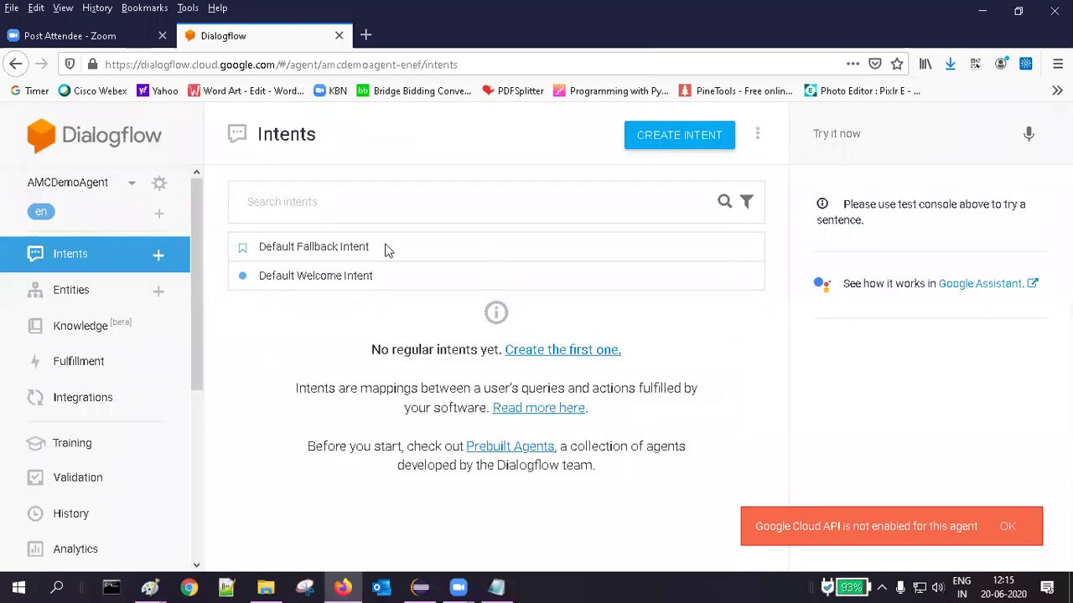
click(672, 137)
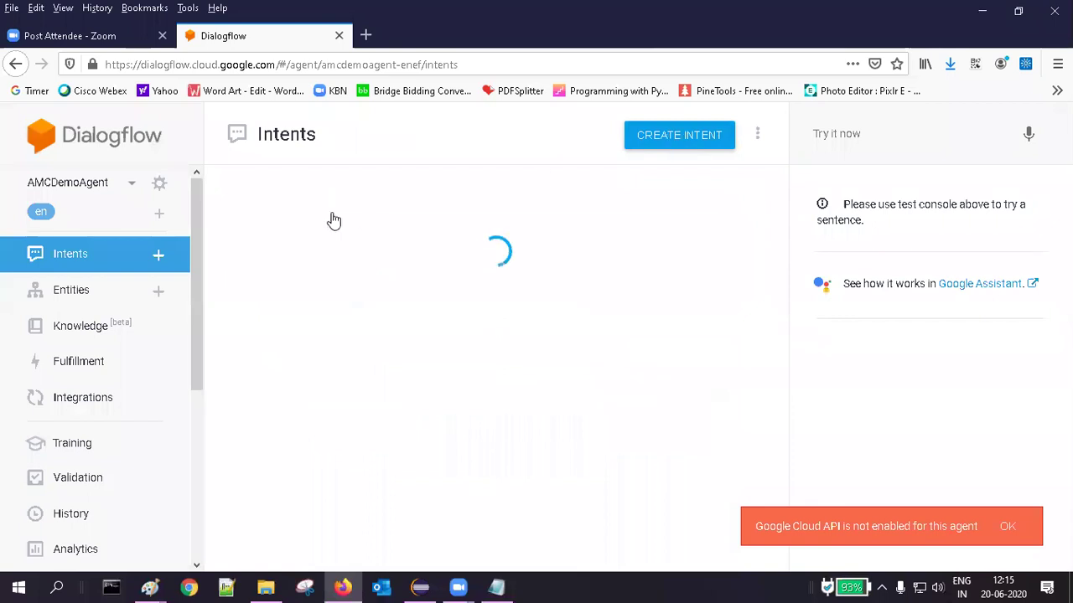
click(325, 147)
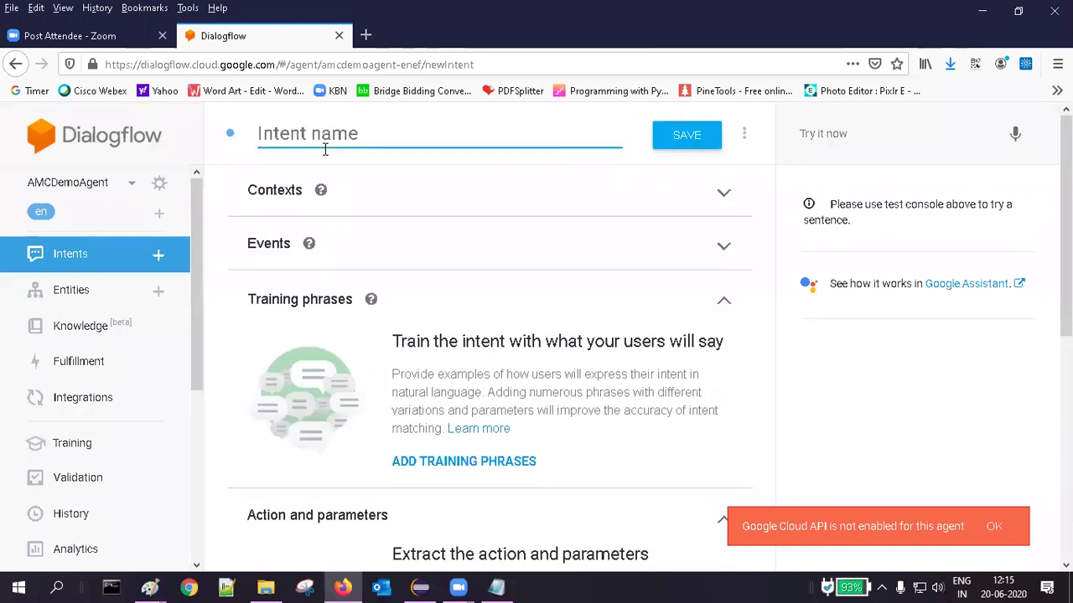
text(ticket)
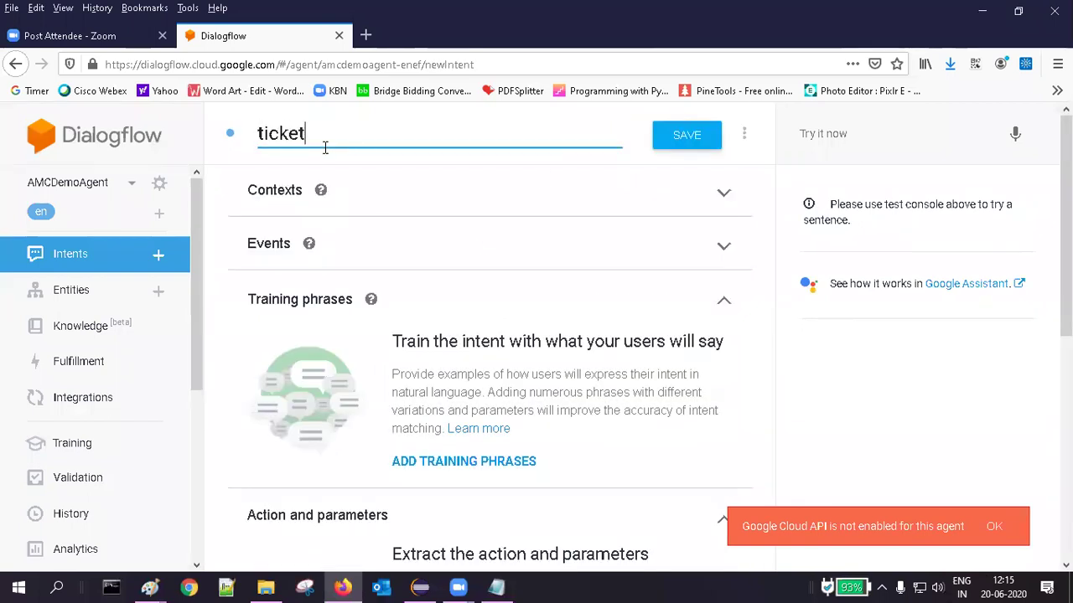
text(book)
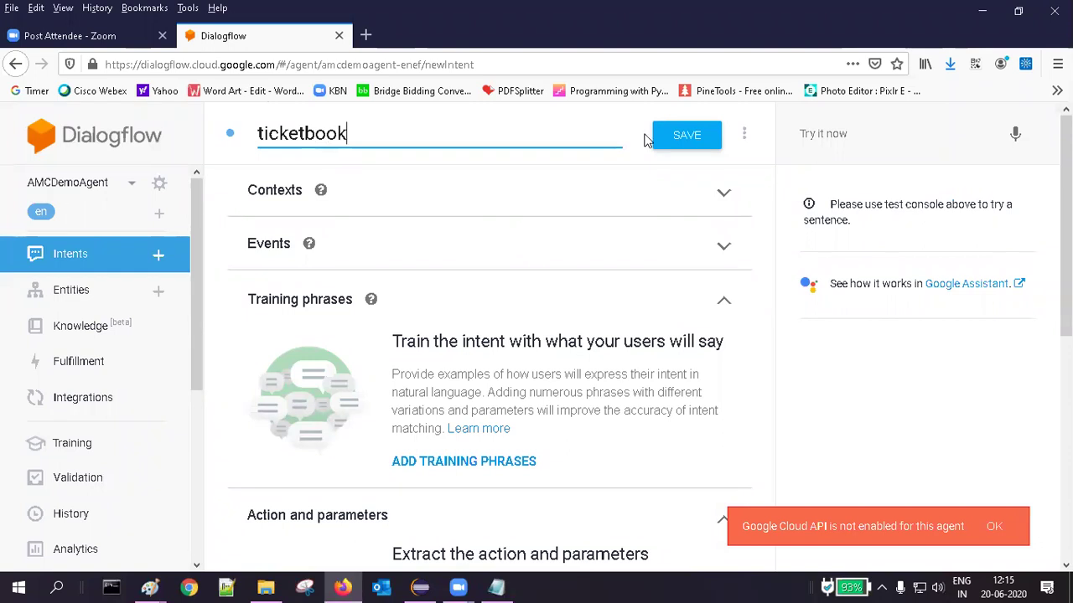
click(674, 139)
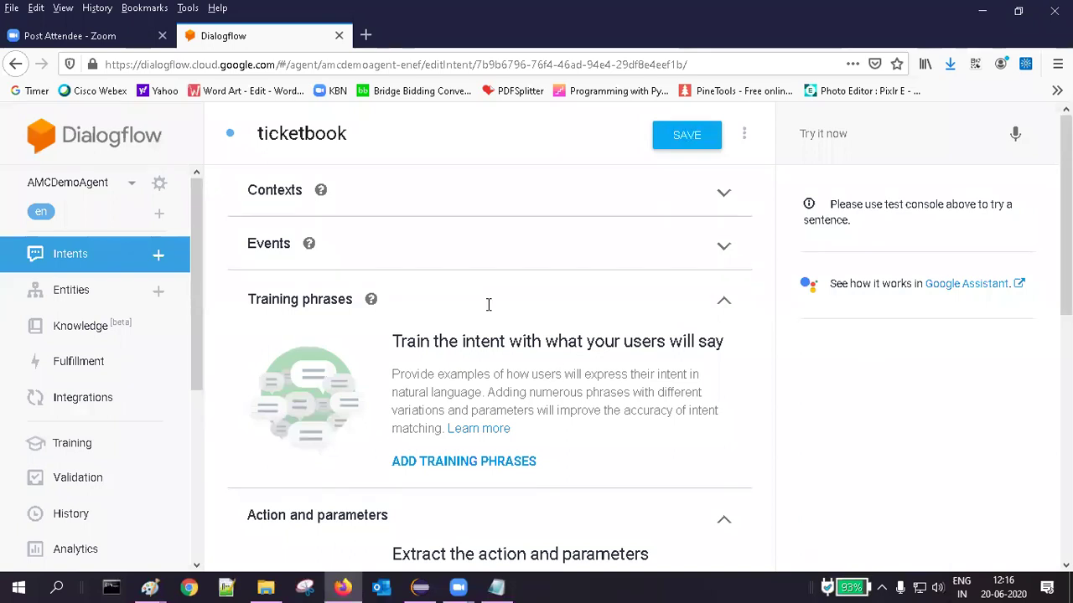
Add a training phrase asking to book a ticket to a named person for tomorrow to Paris
click(458, 462)
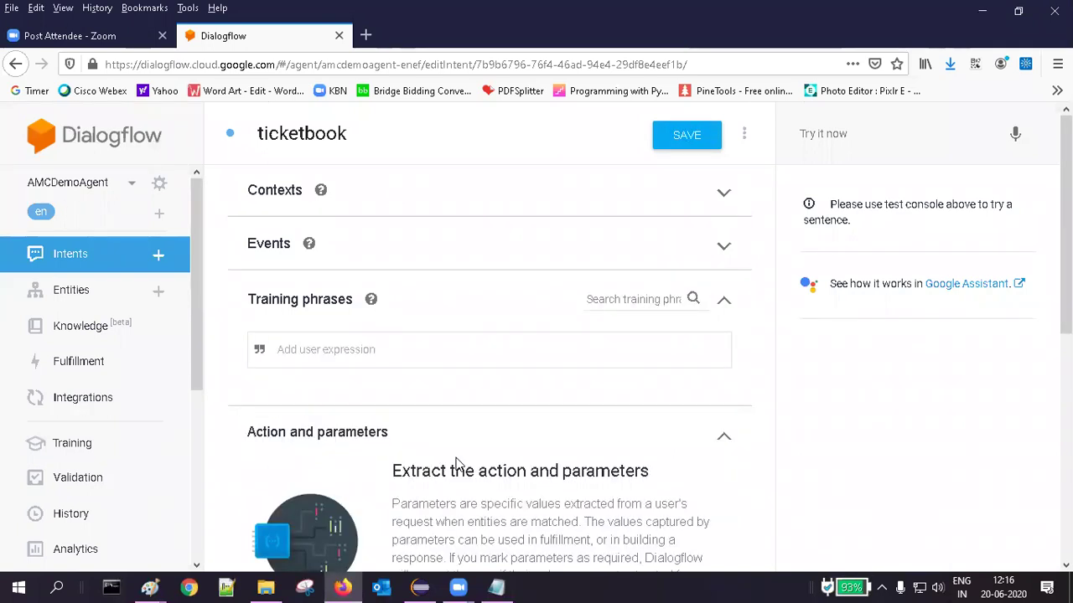
text(b)
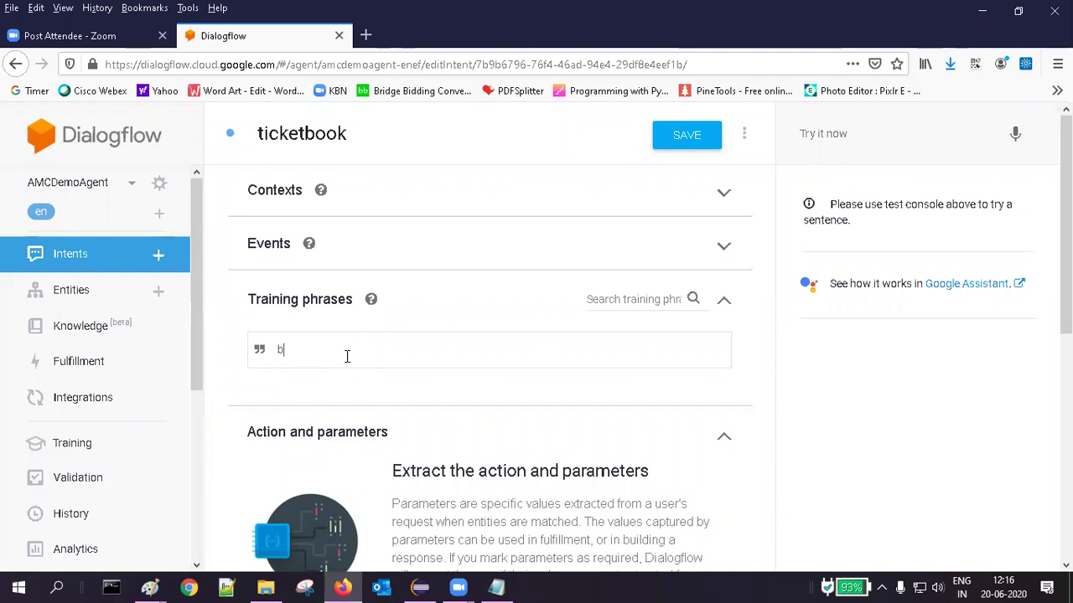
text(ook a ticket to)
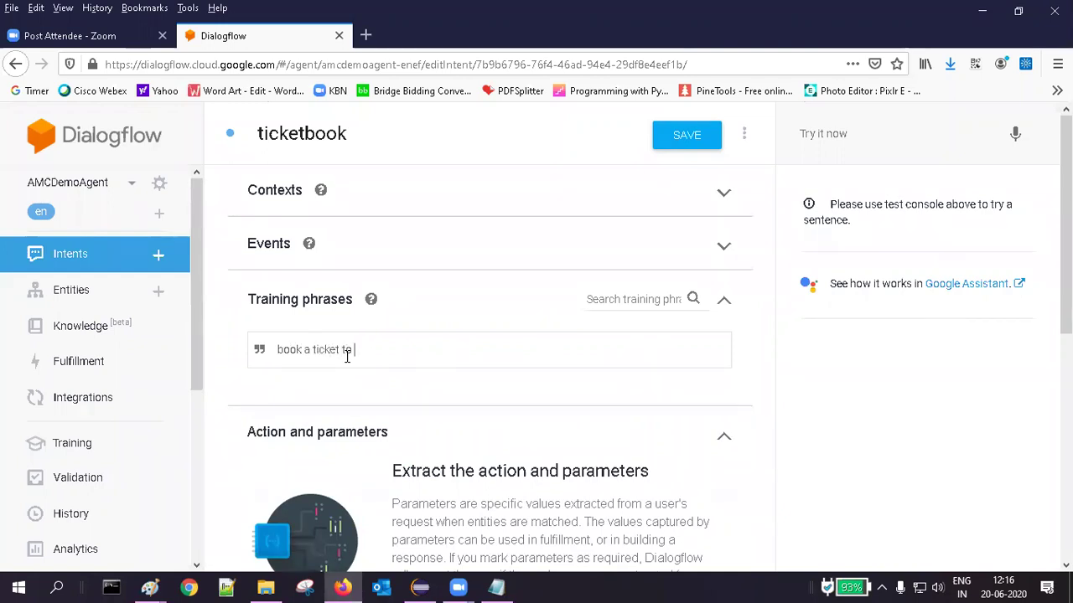
text( Steve for tomorrow to Paris)
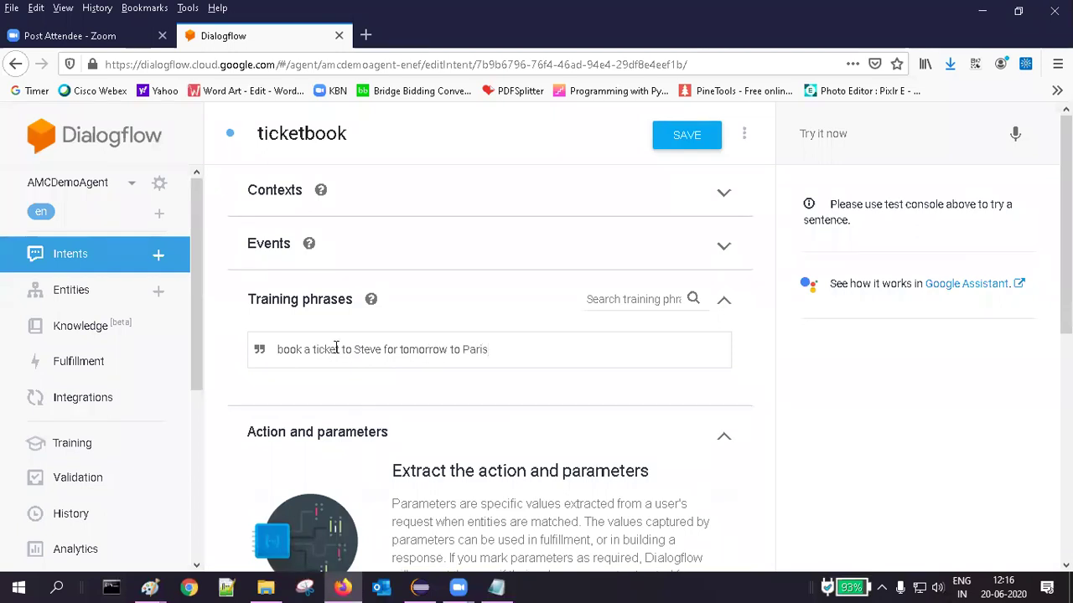
drag(277, 351, 293, 352)
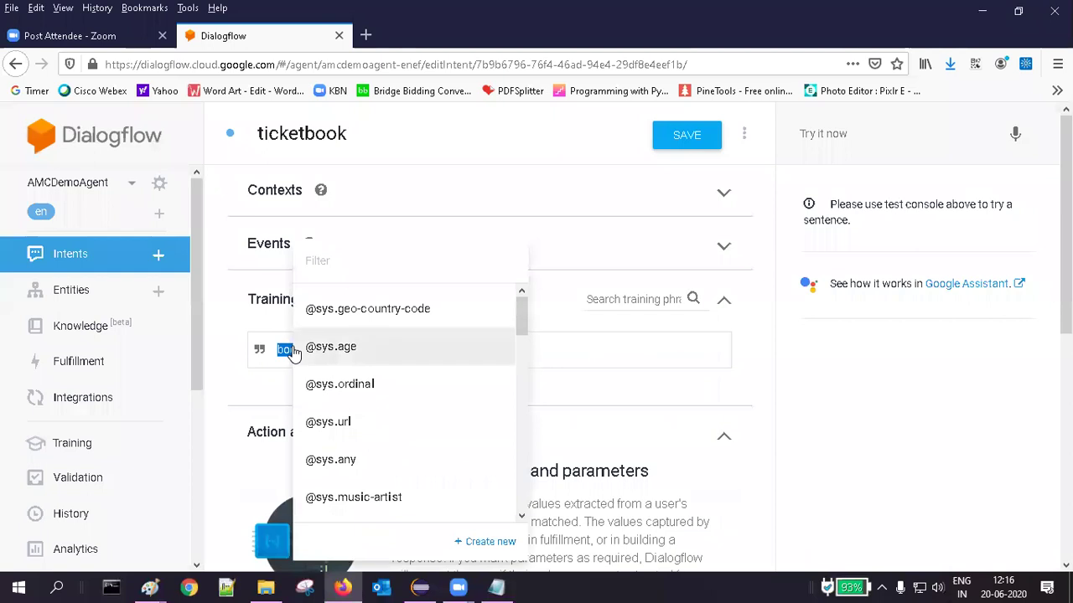
click(335, 459)
drag(355, 350, 365, 350)
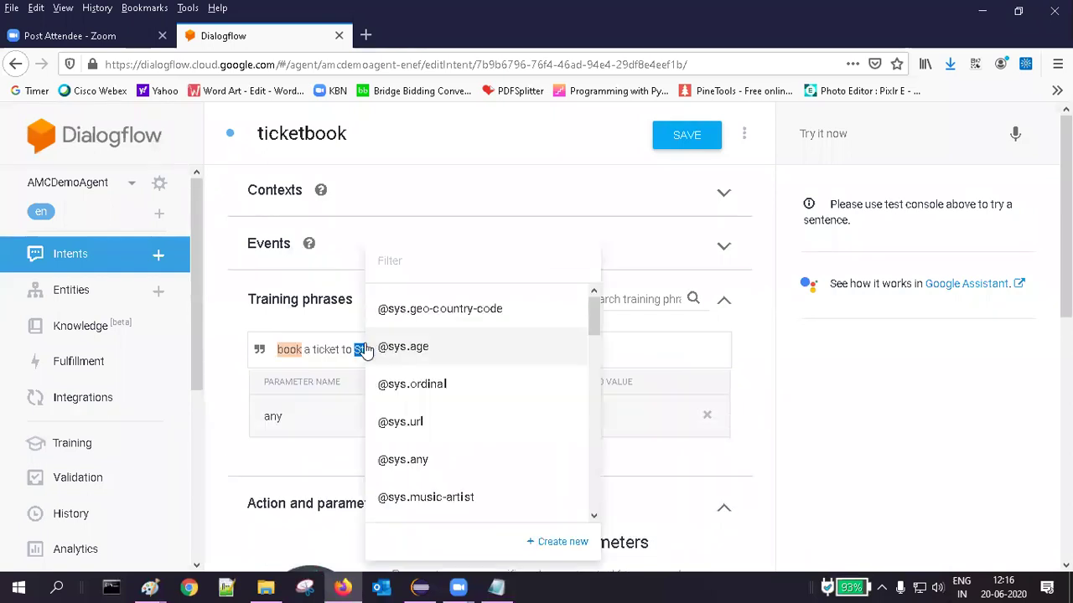
click(405, 263)
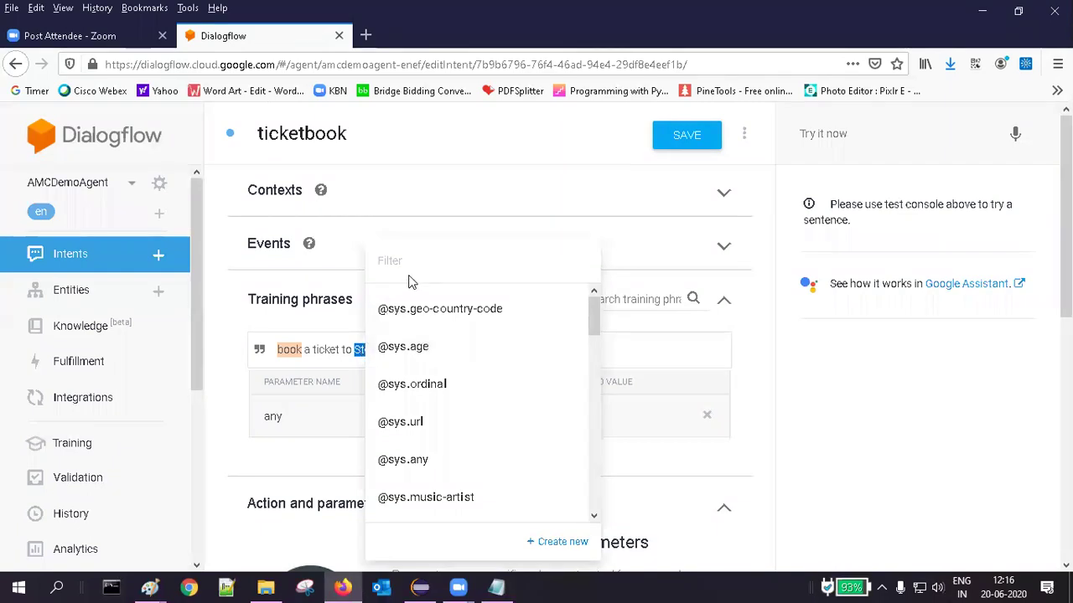
text(person)
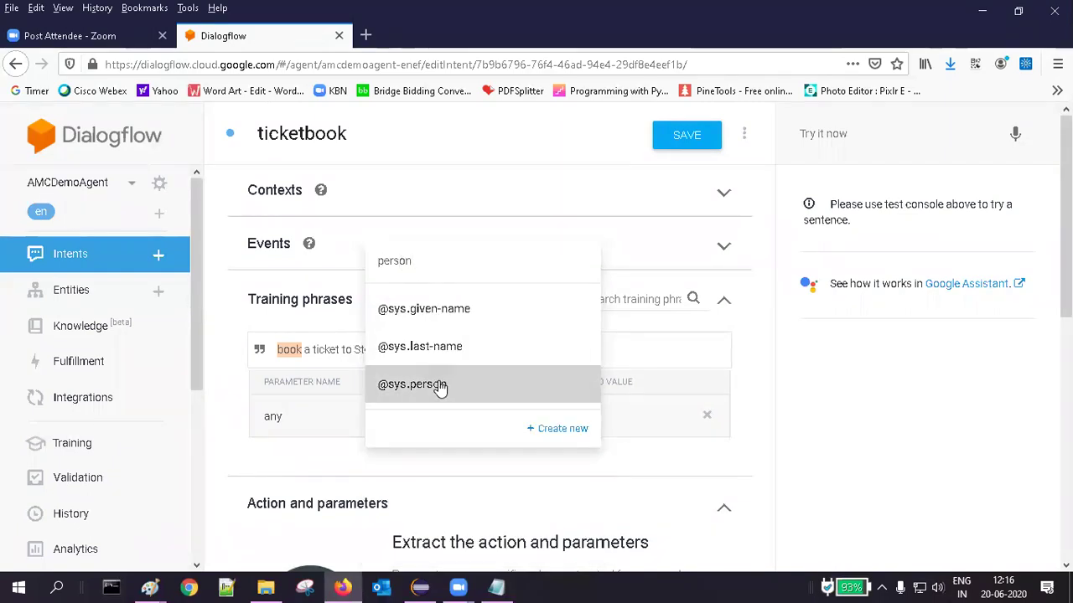
click(441, 384)
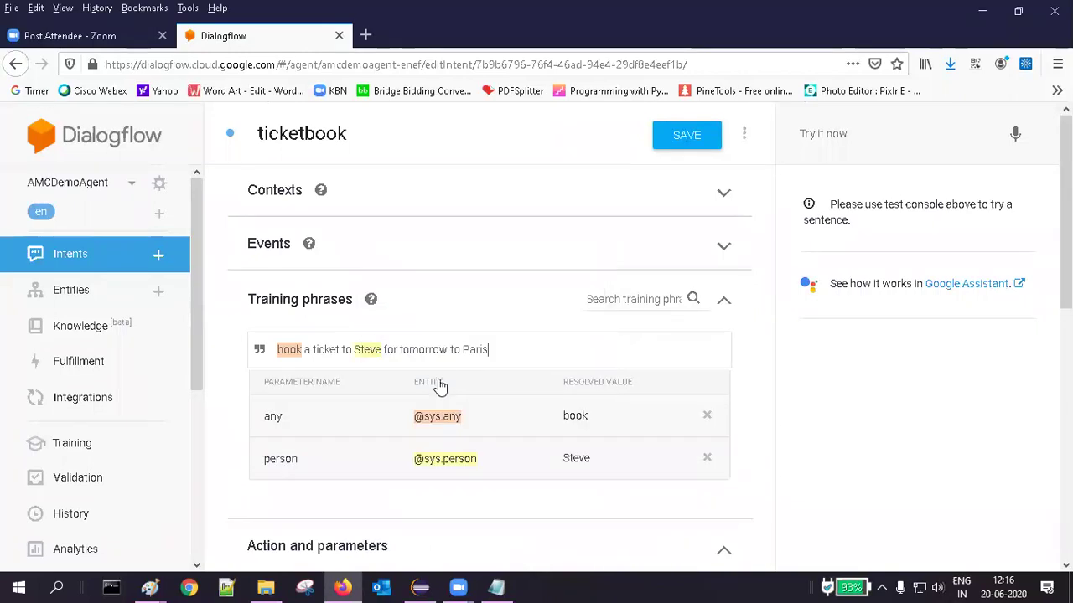
double_click(469, 350)
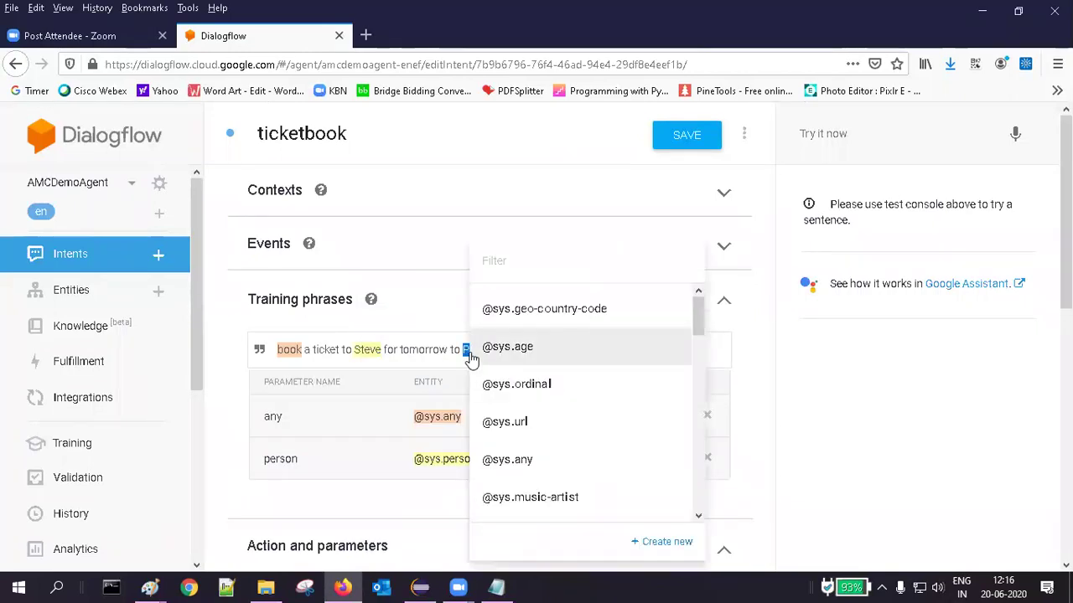
click(525, 265)
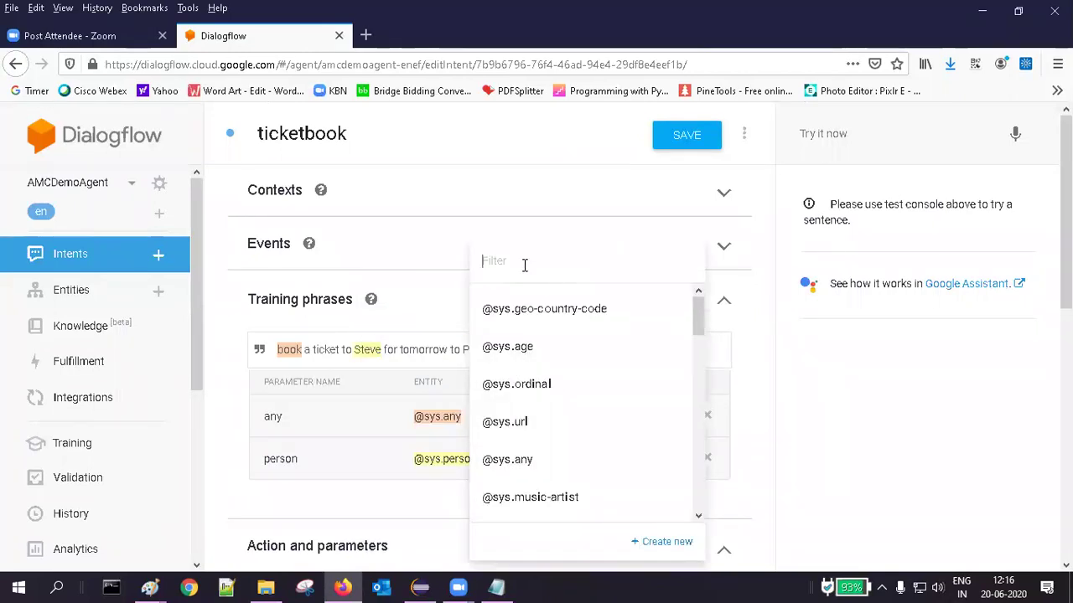
text(location)
click(541, 346)
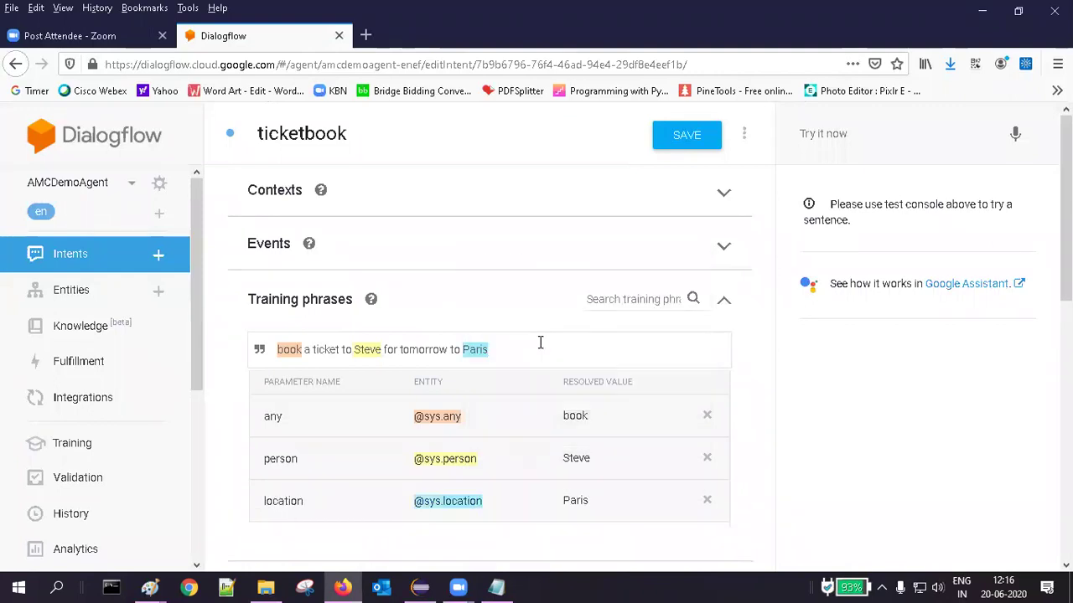
click(676, 141)
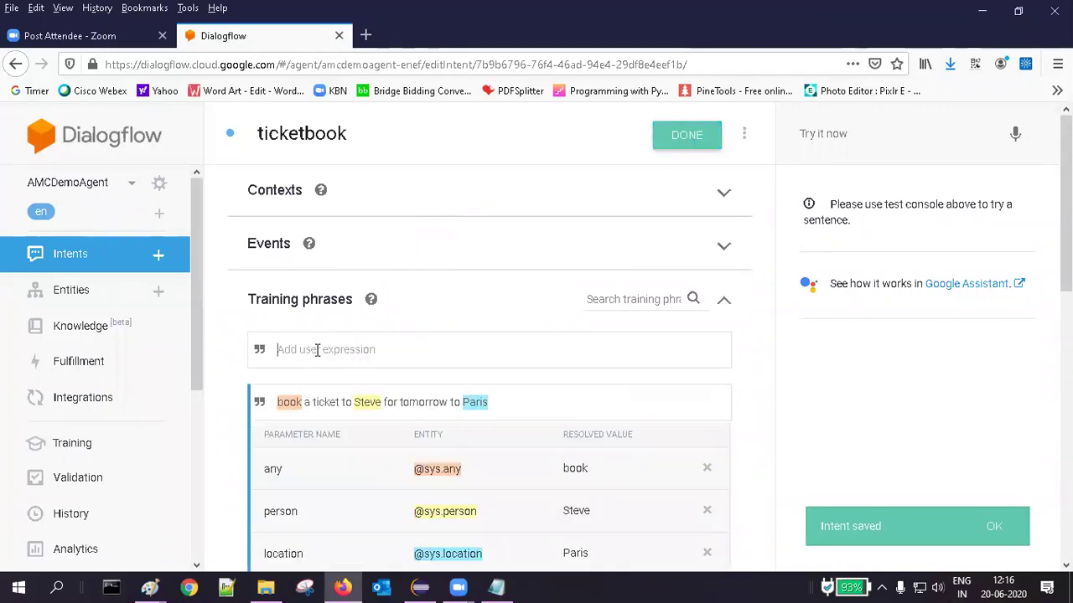
Enter a second training phrase, "please book a ticket to my mom for friday to Delhi"
click(316, 350)
text(please )
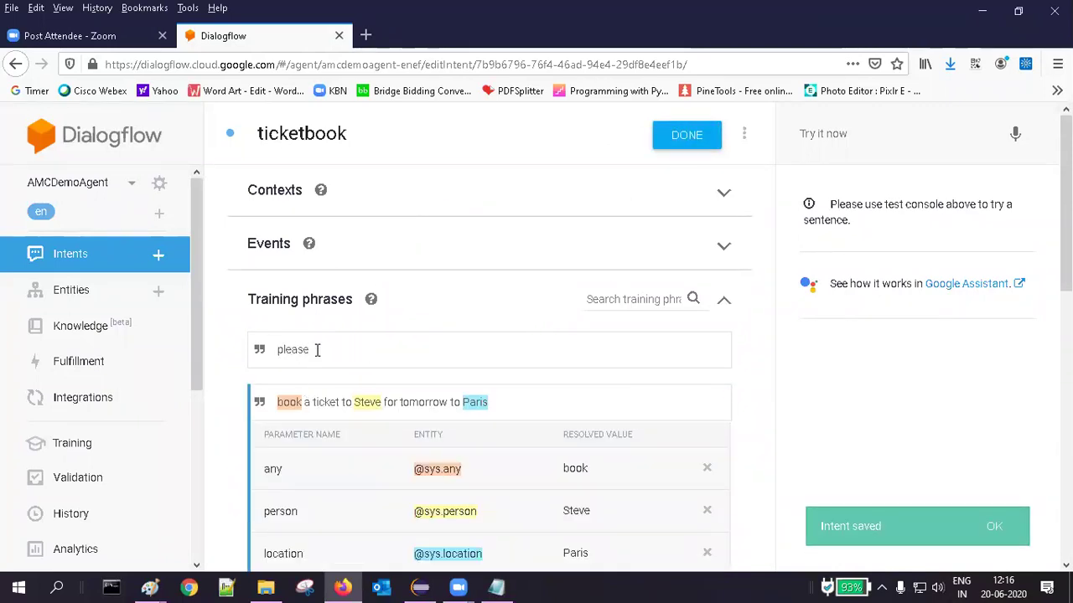
text(book a ticket to)
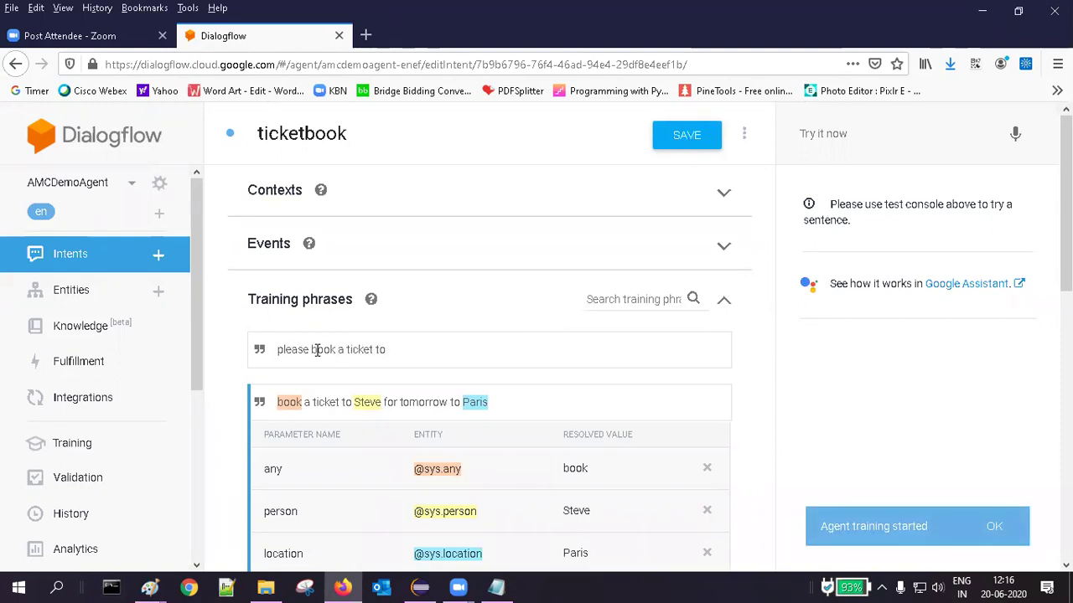
text( my mom for friday to Delhi)
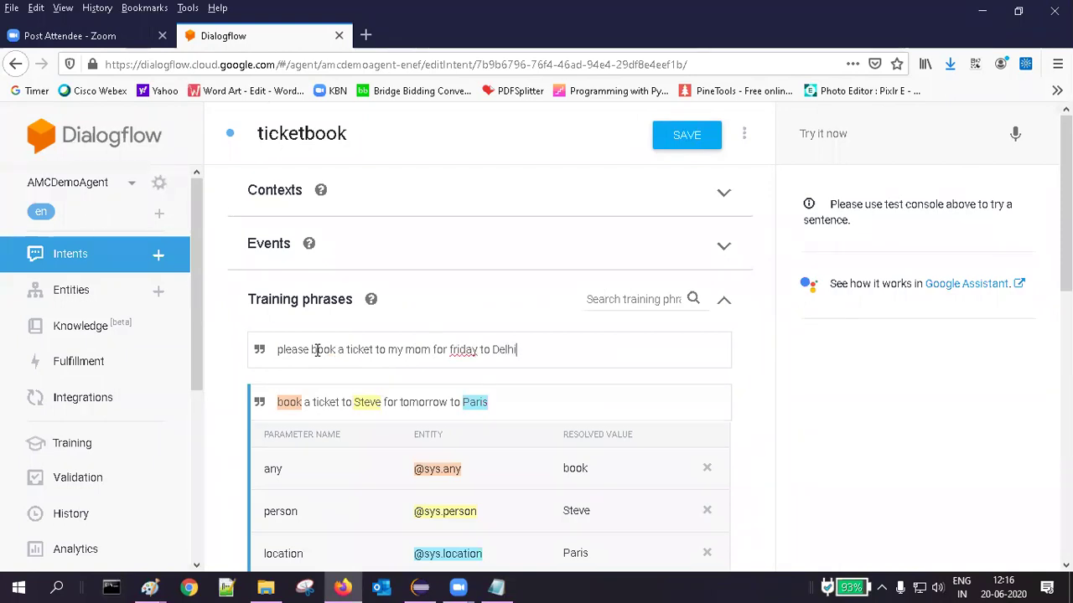
double_click(497, 352)
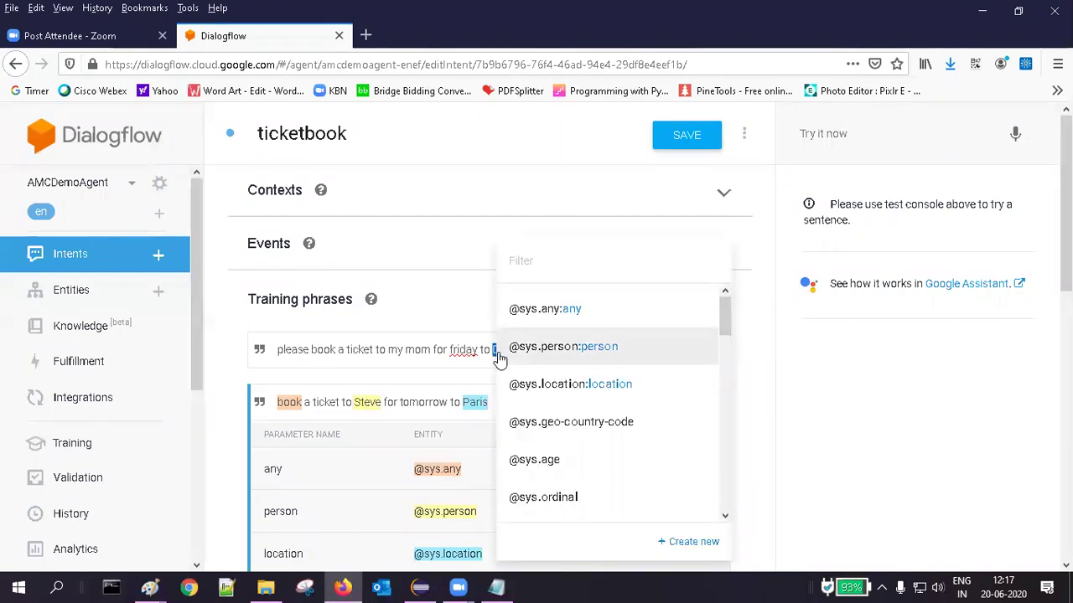
click(527, 383)
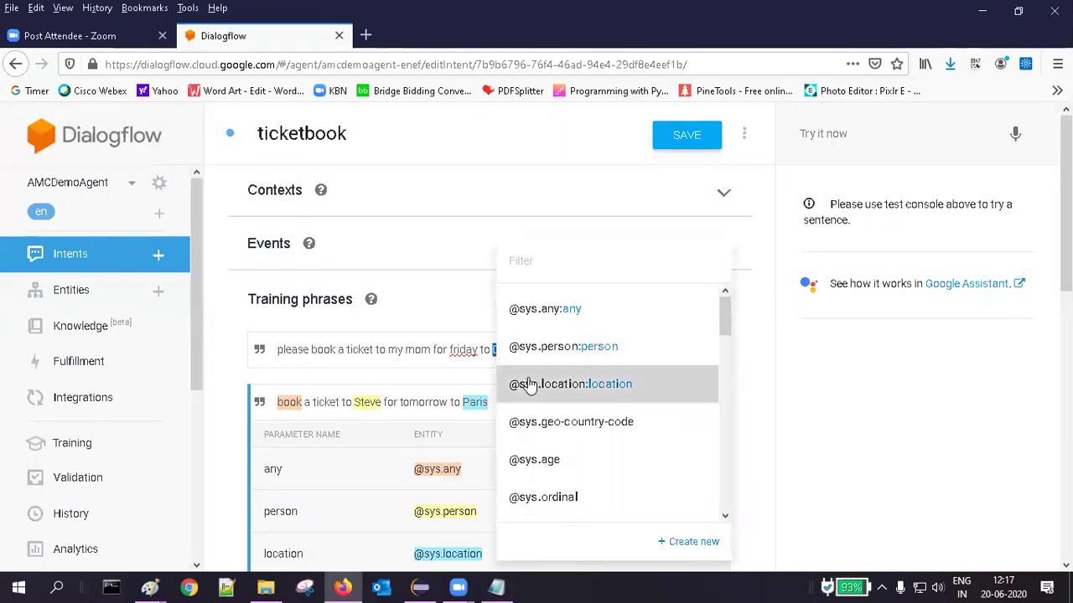
double_click(470, 352)
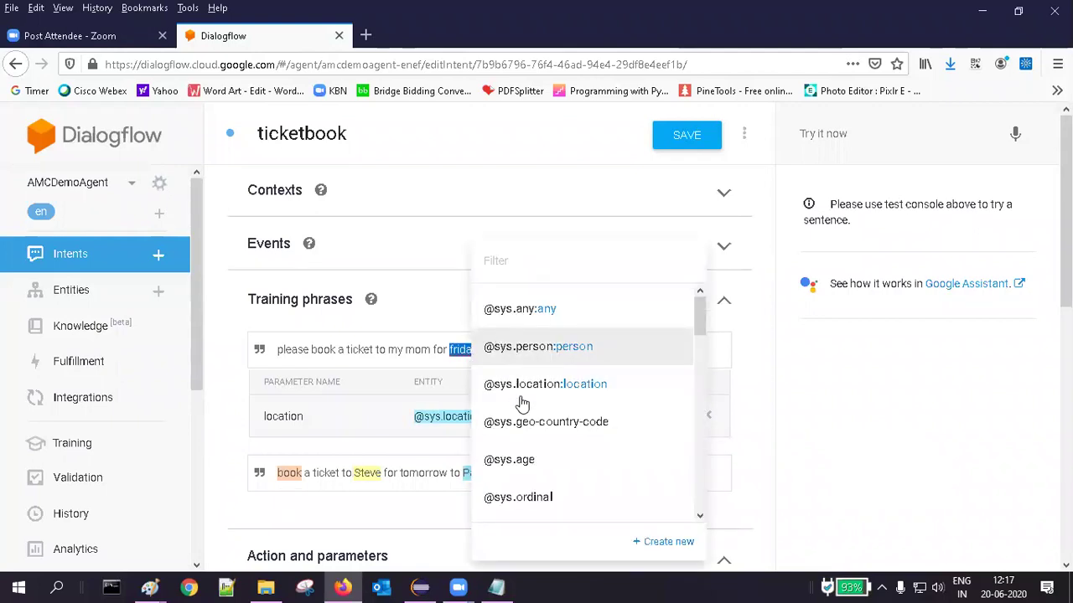
click(528, 262)
text(date)
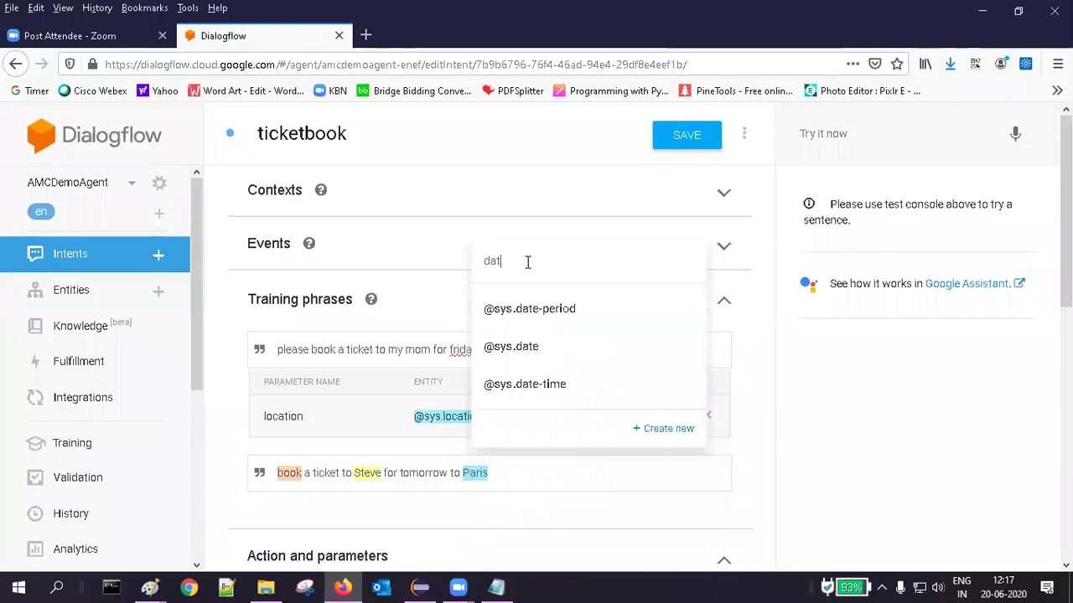
click(543, 357)
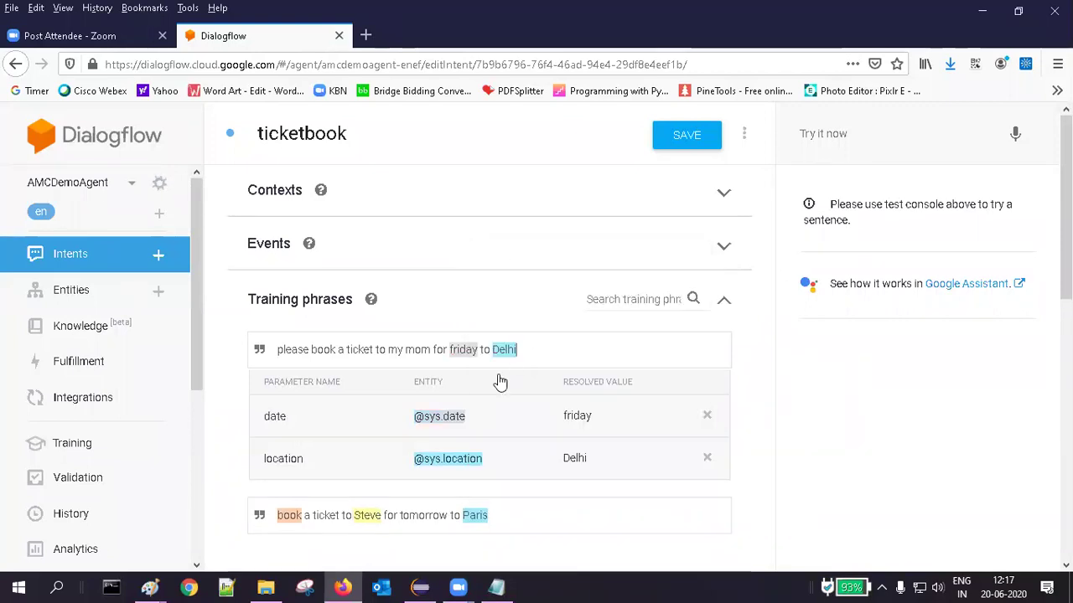
drag(429, 351, 383, 352)
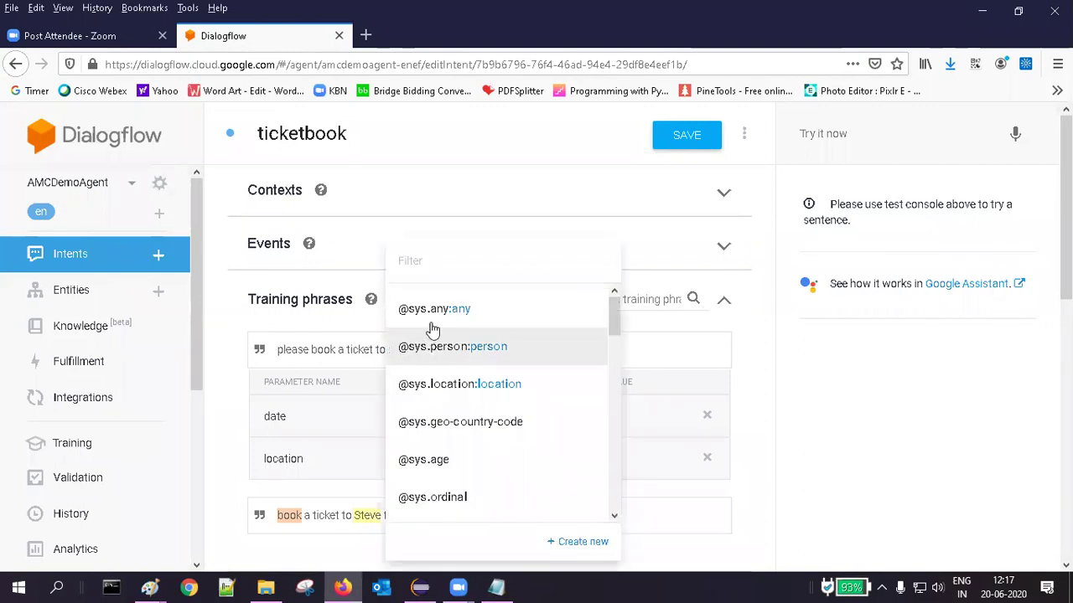
click(436, 347)
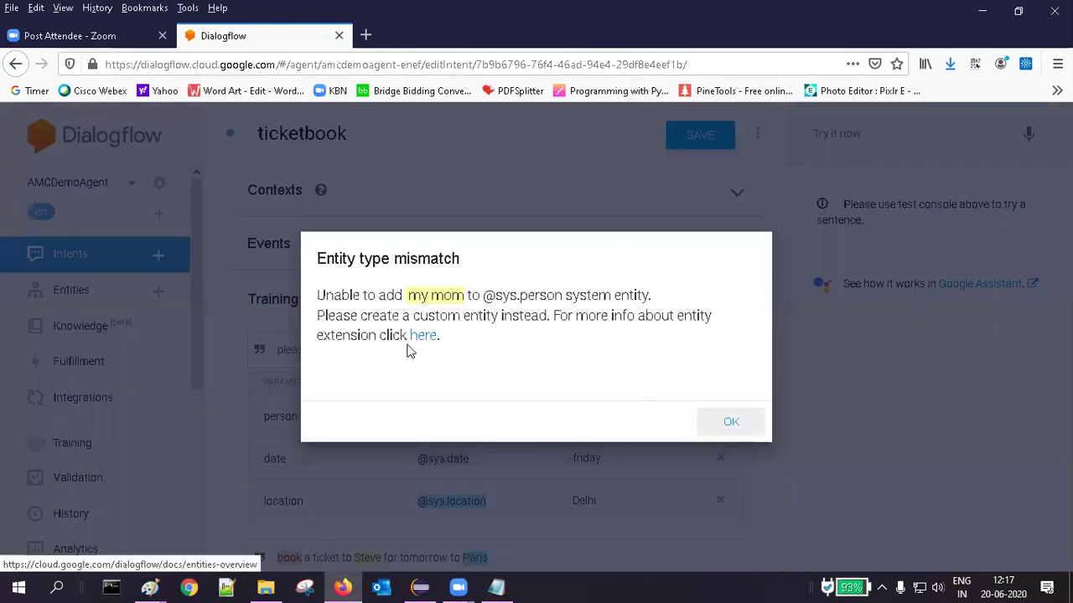
click(728, 423)
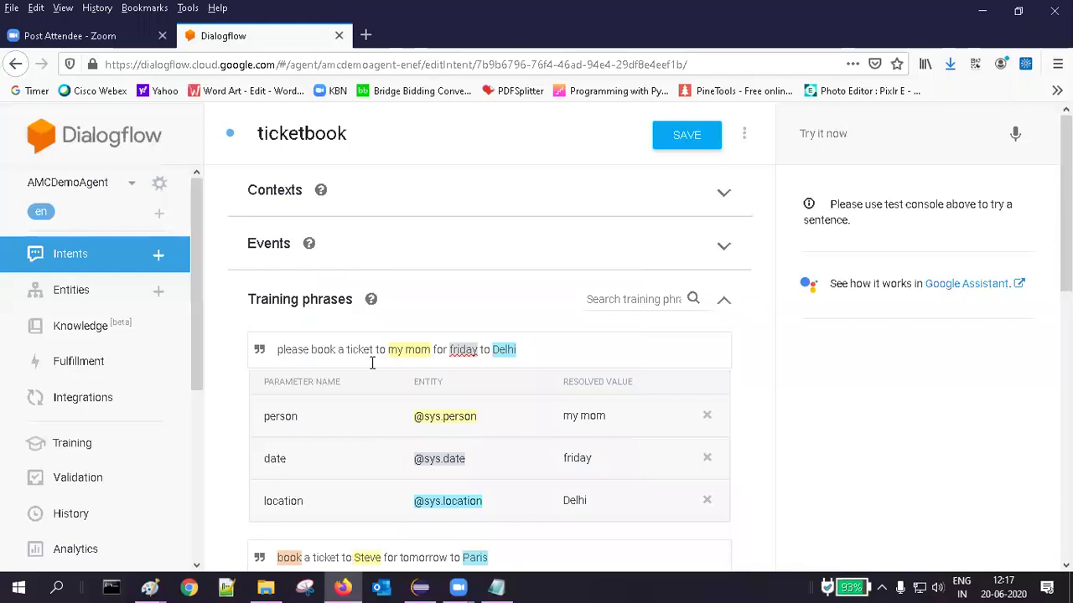
double_click(326, 350)
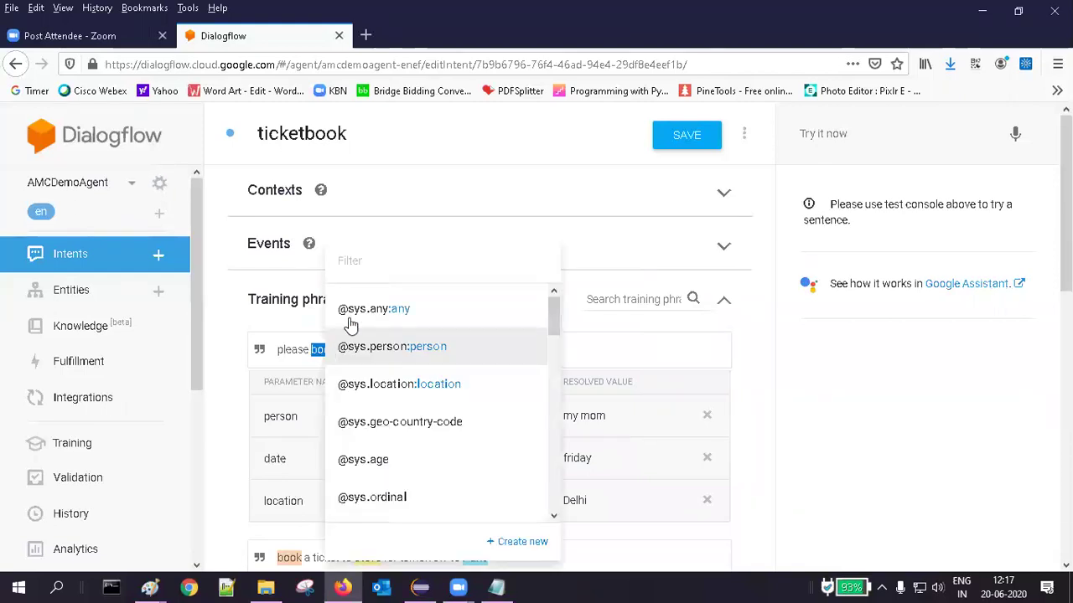
click(358, 314)
click(673, 138)
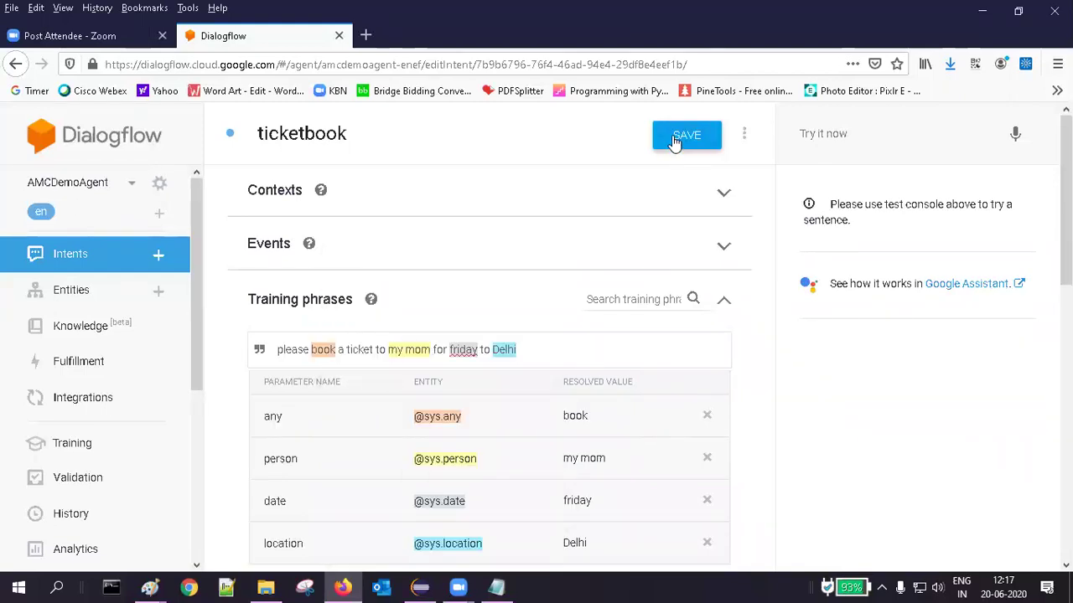
Test the agent with a request to book a ticket to "Bangaore" for tomorrow for a named person
click(923, 141)
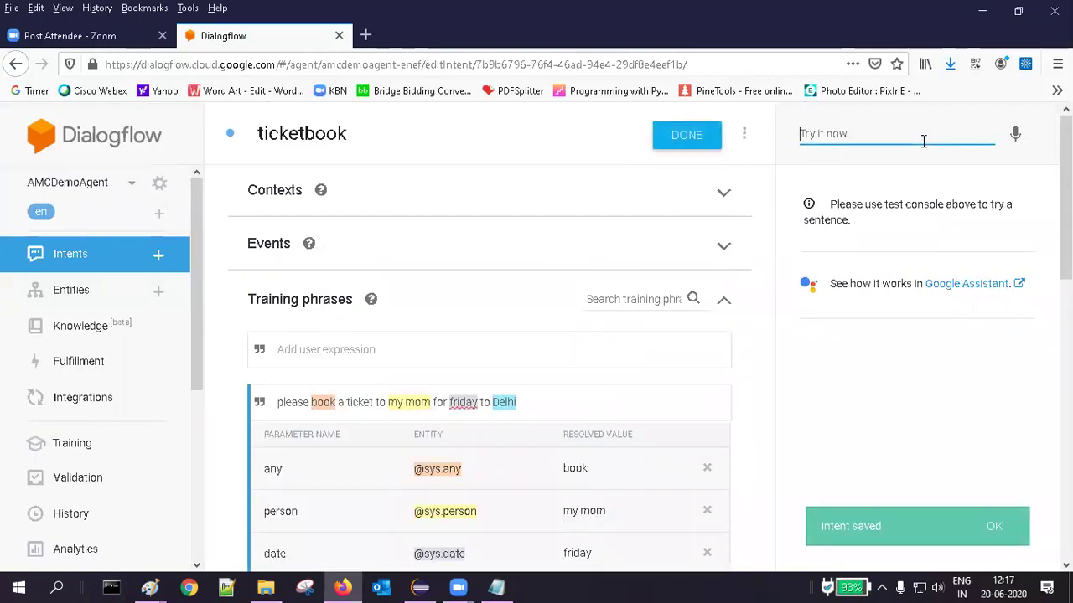
text(please )
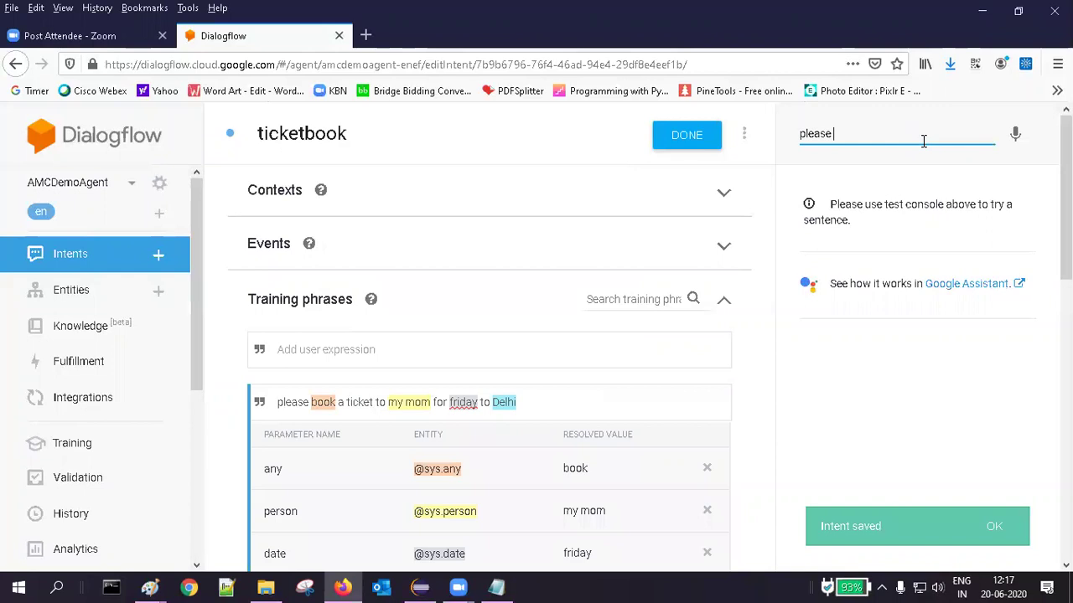
text(book a ticket t)
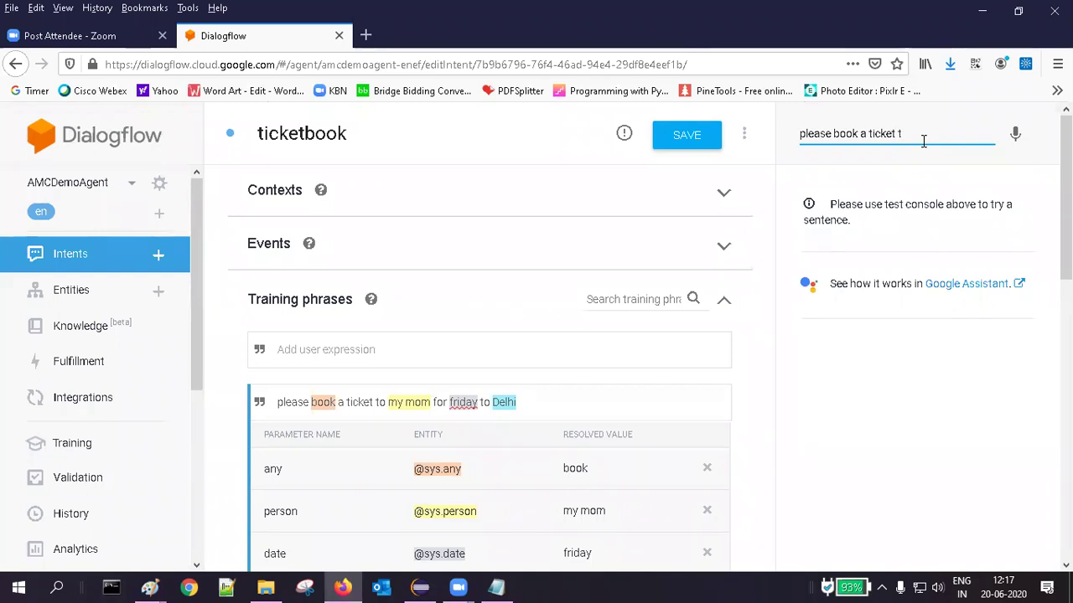
text(Bangalore for tomoo)
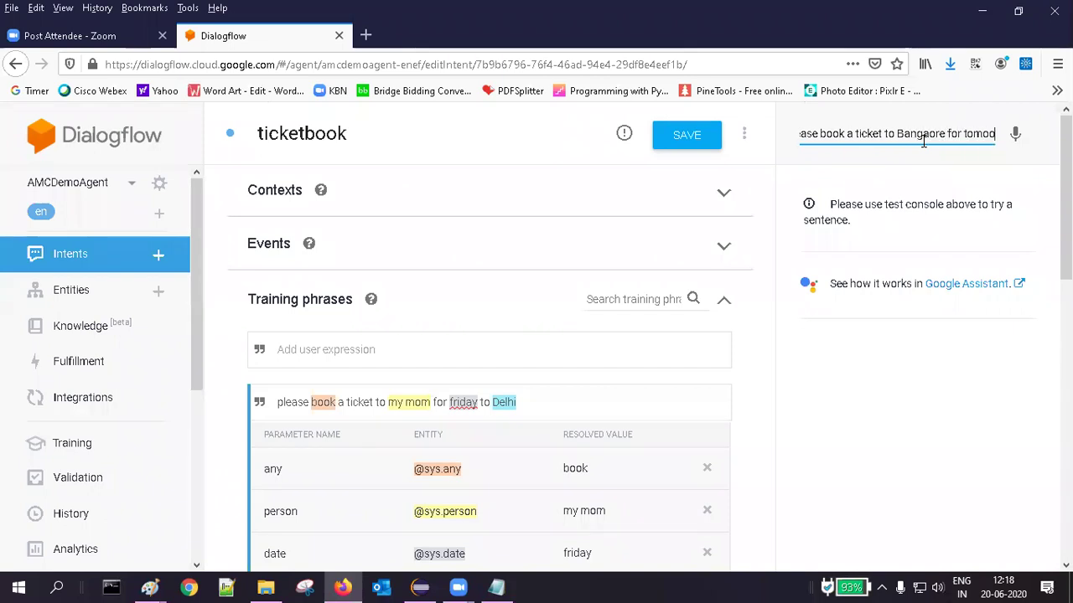
key(BackSpace)
text(rrow for my)
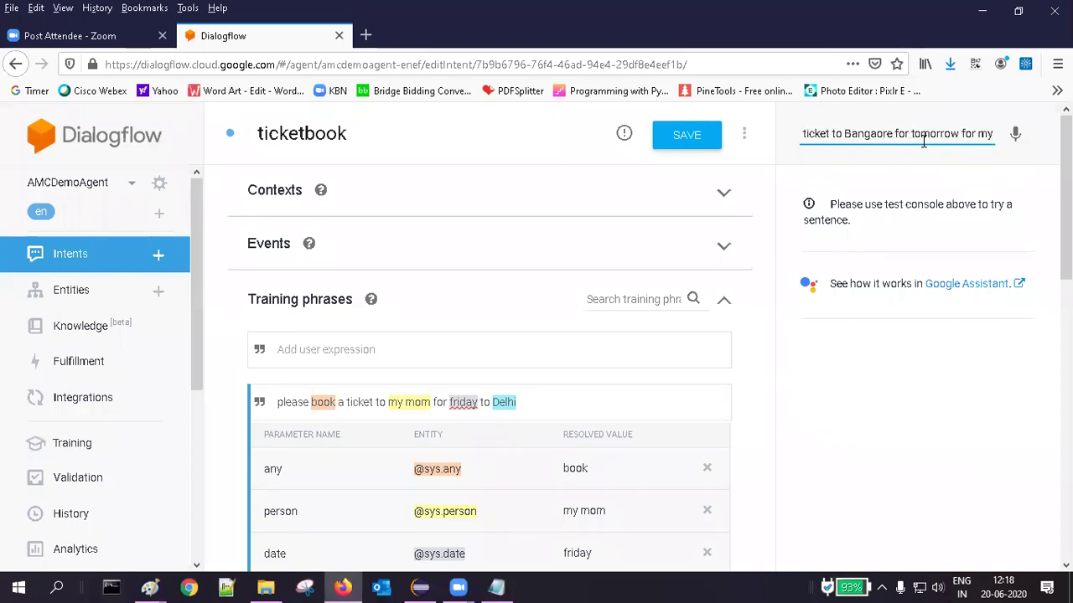
key(BackSpace)
key(BackSpace)
key(BackSpace)
text(Ma)
key(BackSpace)
key(BackSpace)
text(John)
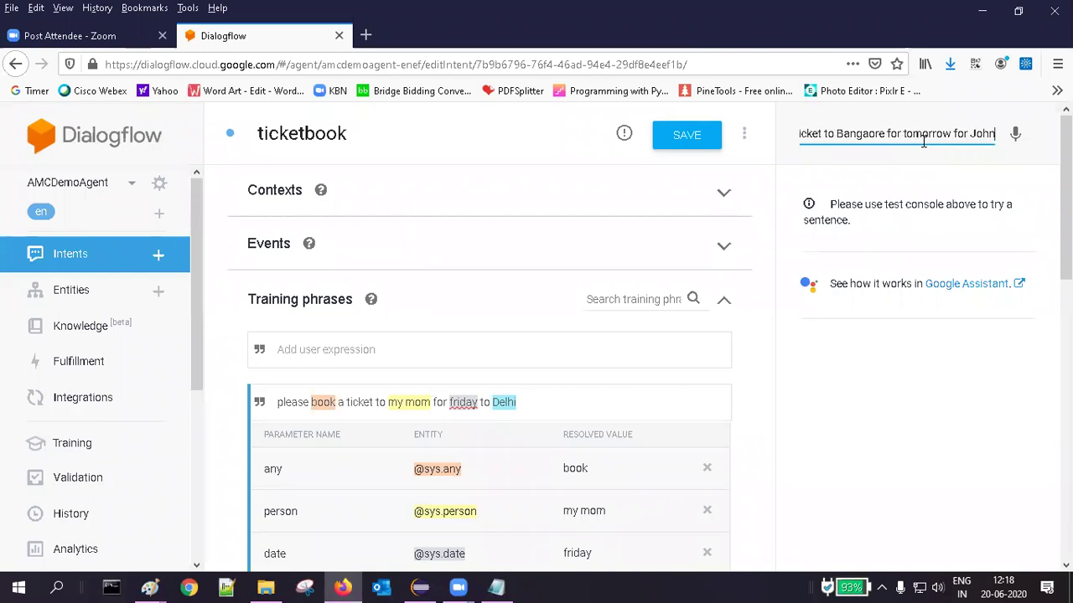
key(Return)
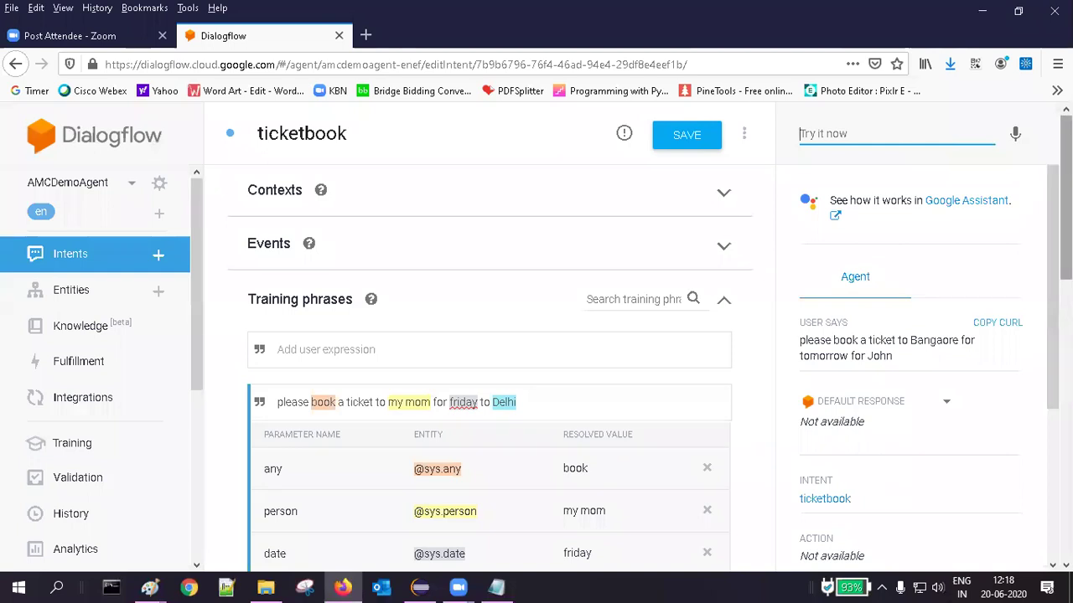
Save the ticketbook intent with its two annotated training phrases
scroll(490, 369, down, 3)
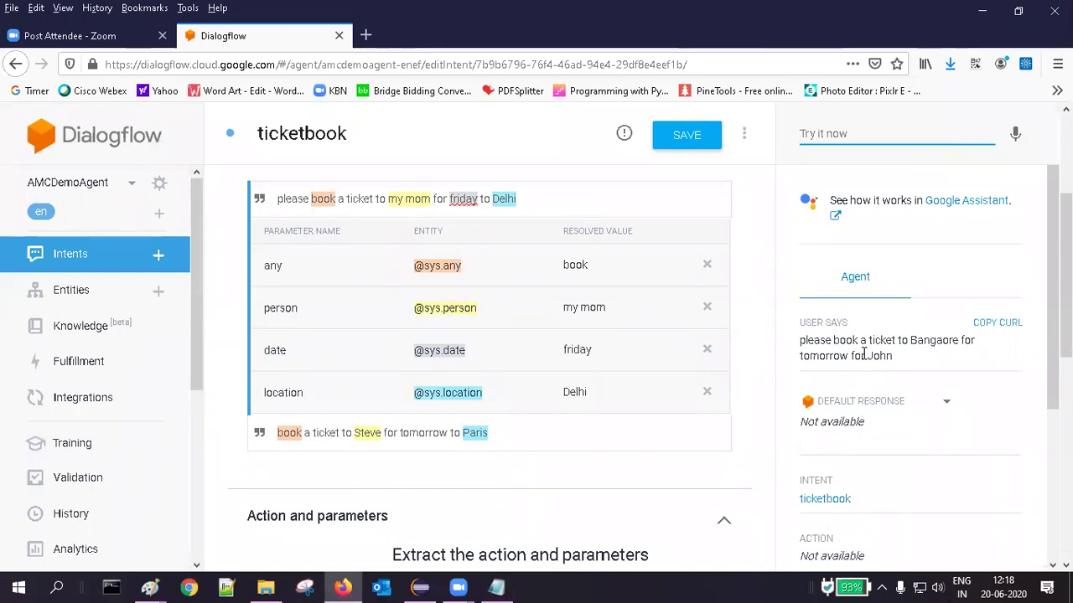
scroll(1065, 335, down, 2)
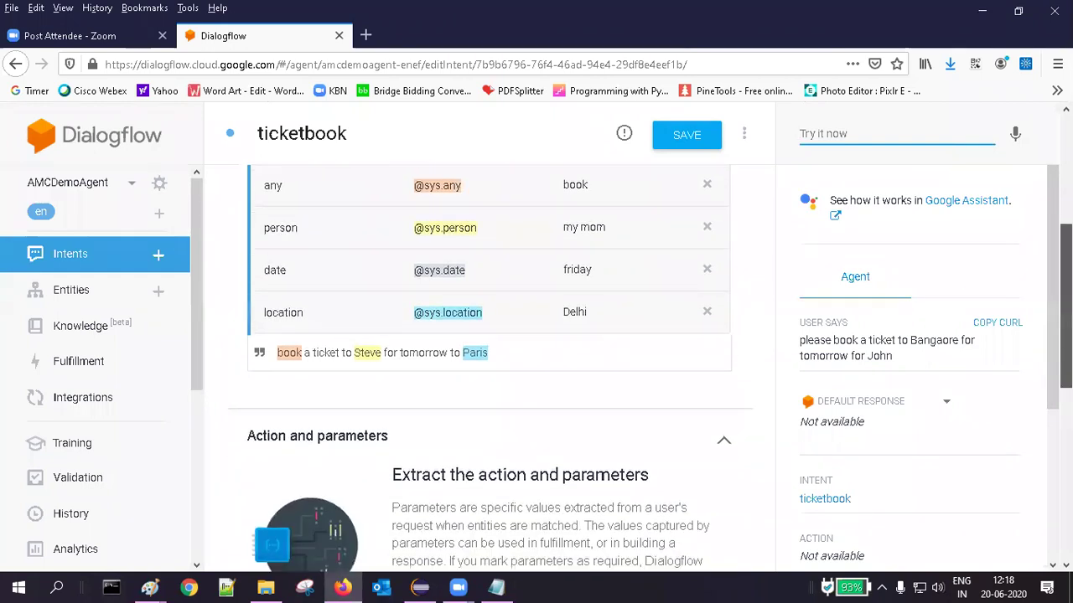
scroll(490, 368, up, 2)
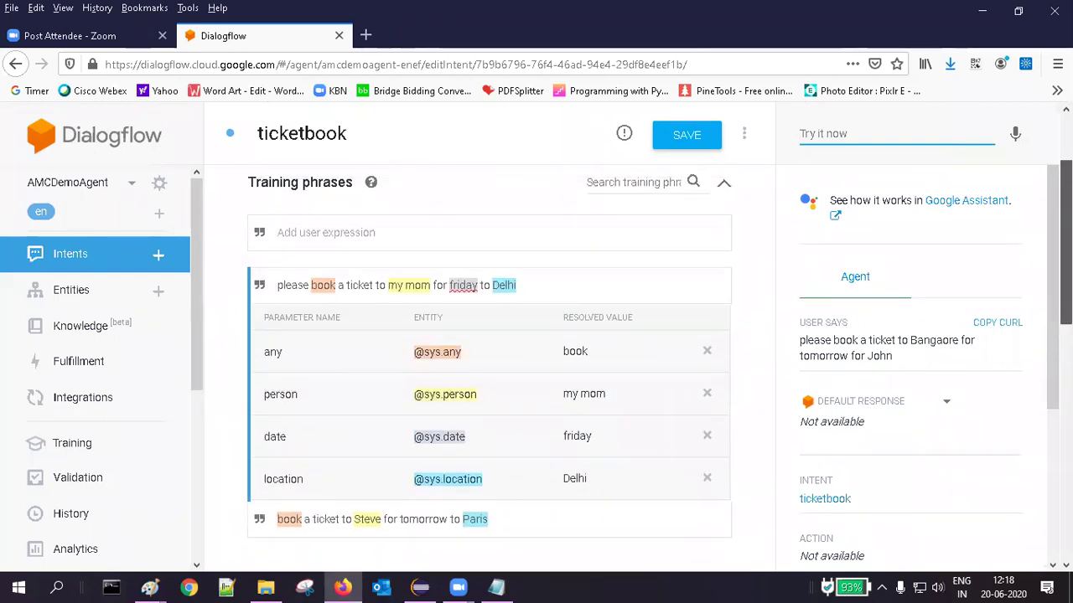
scroll(491, 369, down, 5)
scroll(1045, 333, down, 5)
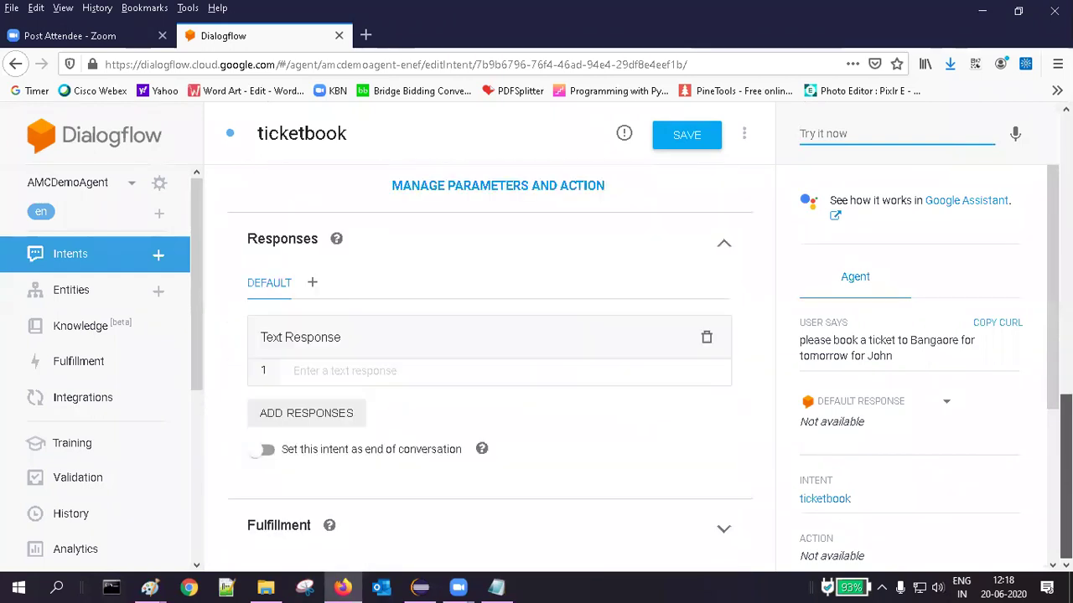
scroll(1045, 334, up, 10)
scroll(1045, 334, up, 4)
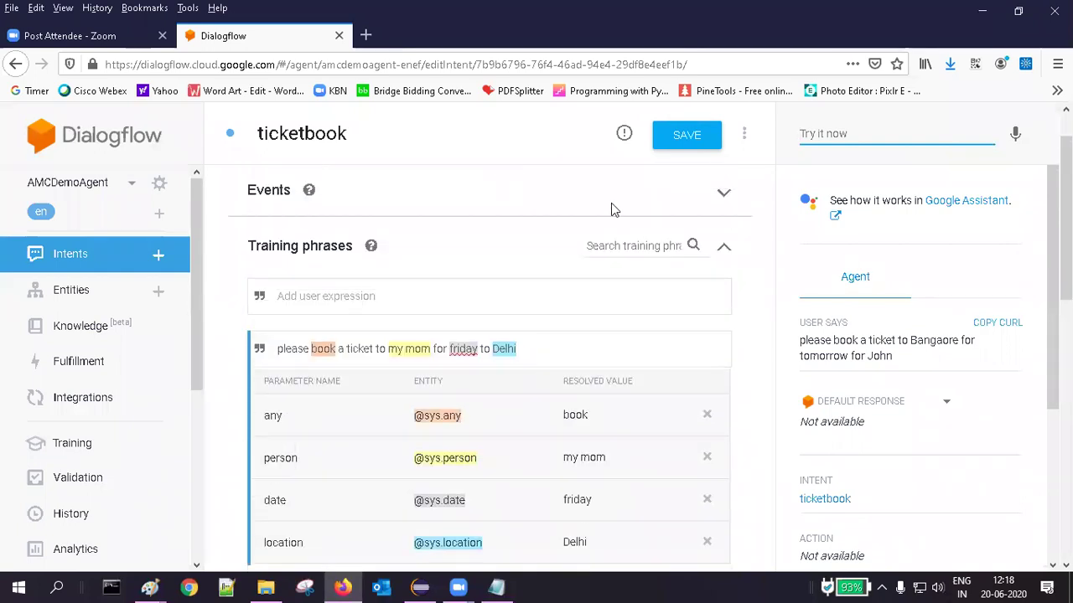
click(678, 144)
click(679, 144)
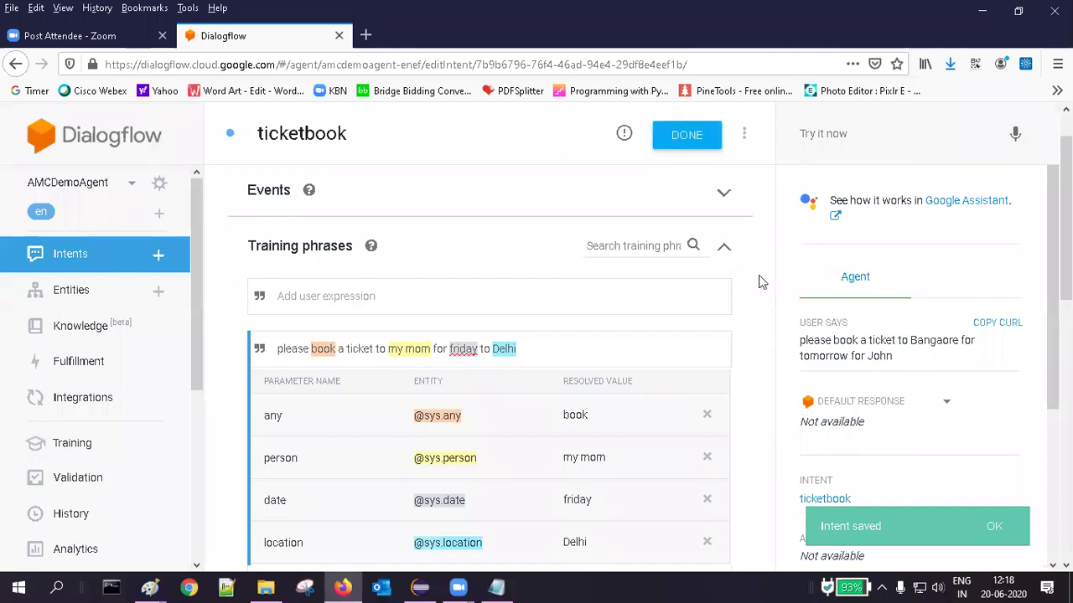
Open the ticketbook intent's parameters, mark any, person, location and date as required, and save the intent
scroll(520, 335, down, 2)
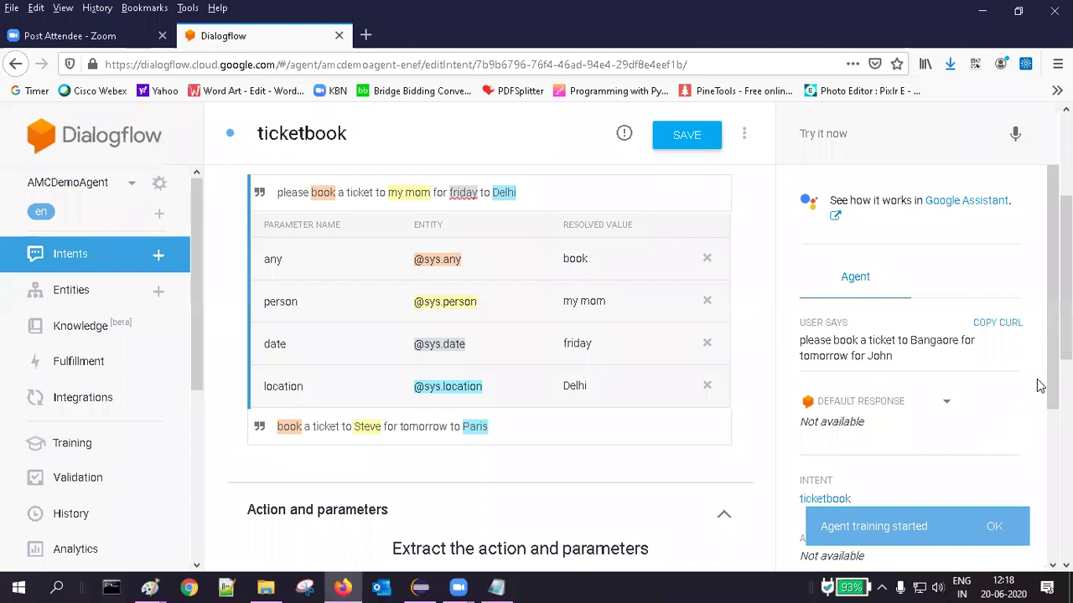
scroll(1037, 386, down, 2)
scroll(489, 360, down, 5)
scroll(489, 361, up, 3)
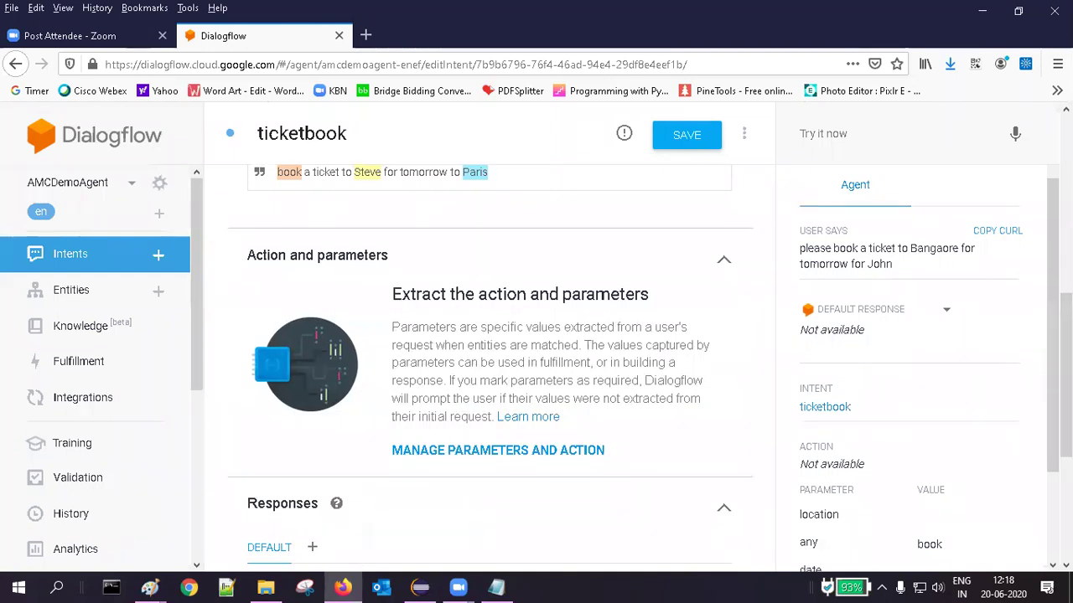
click(440, 450)
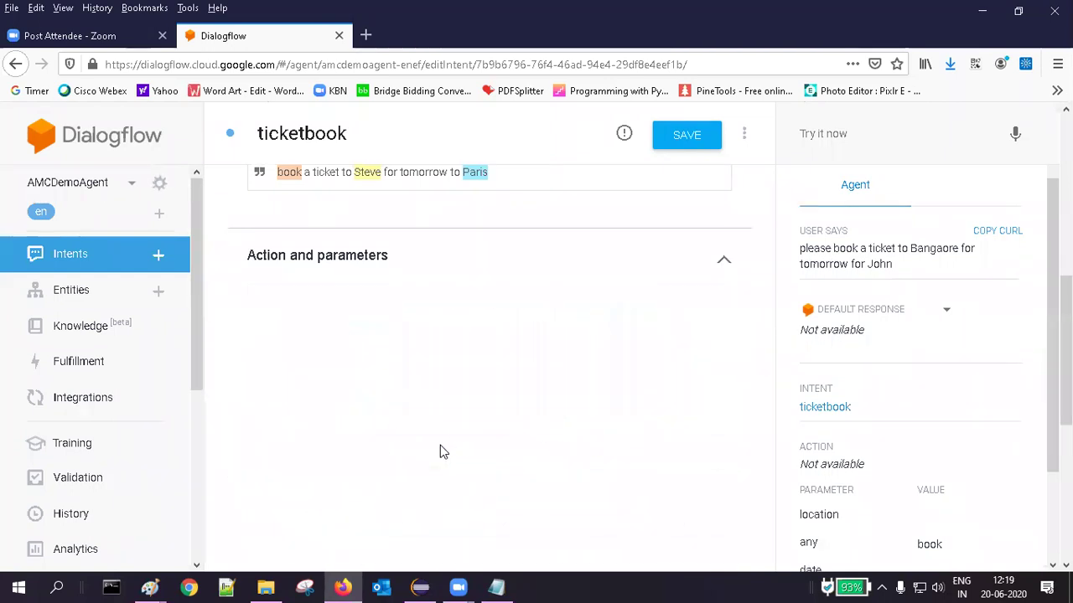
click(286, 390)
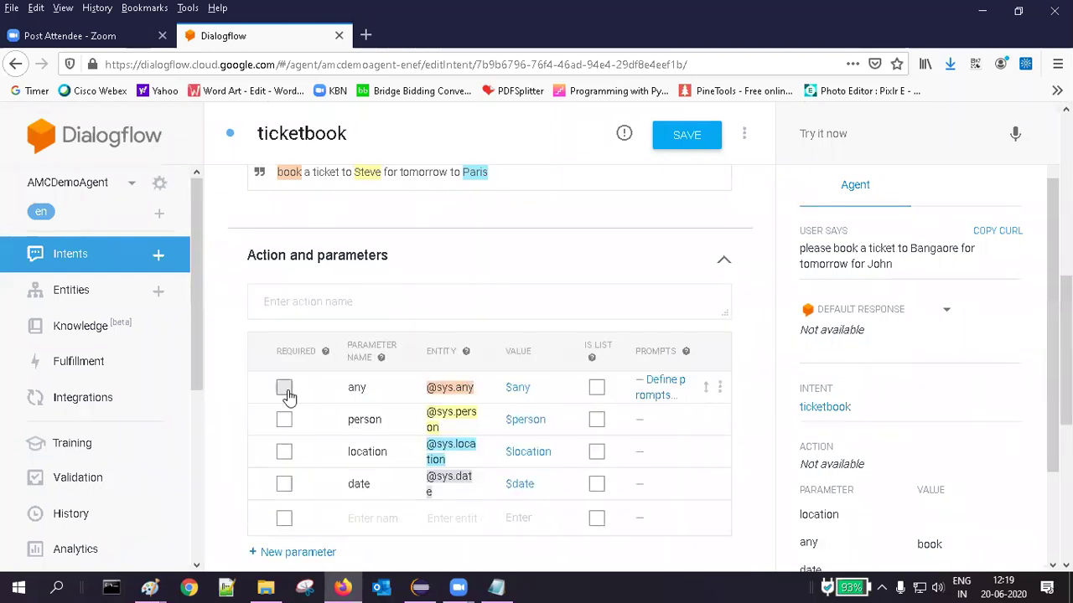
click(285, 421)
click(285, 453)
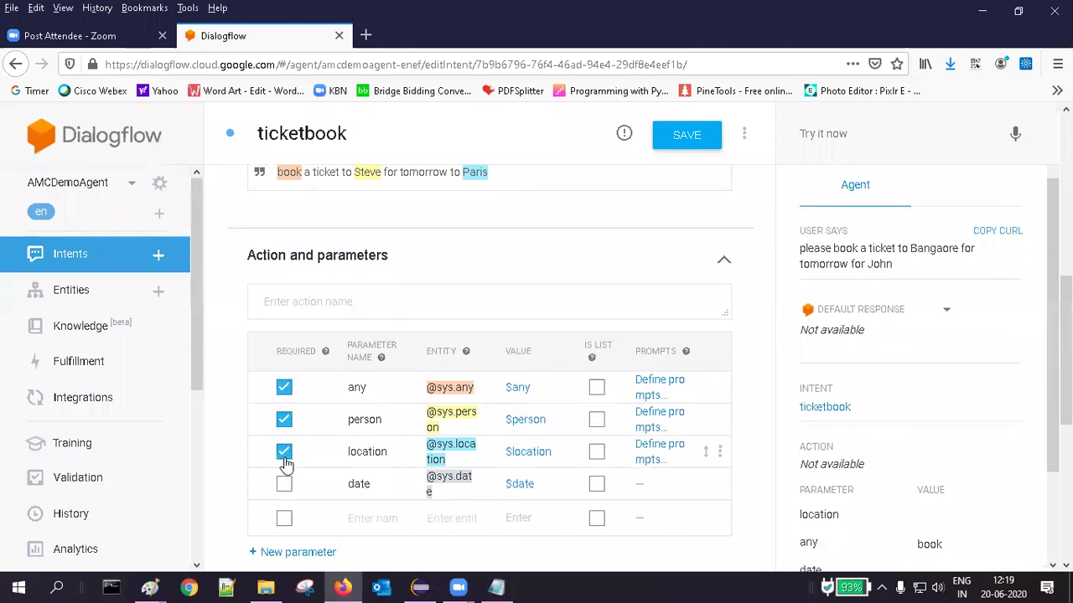
click(284, 485)
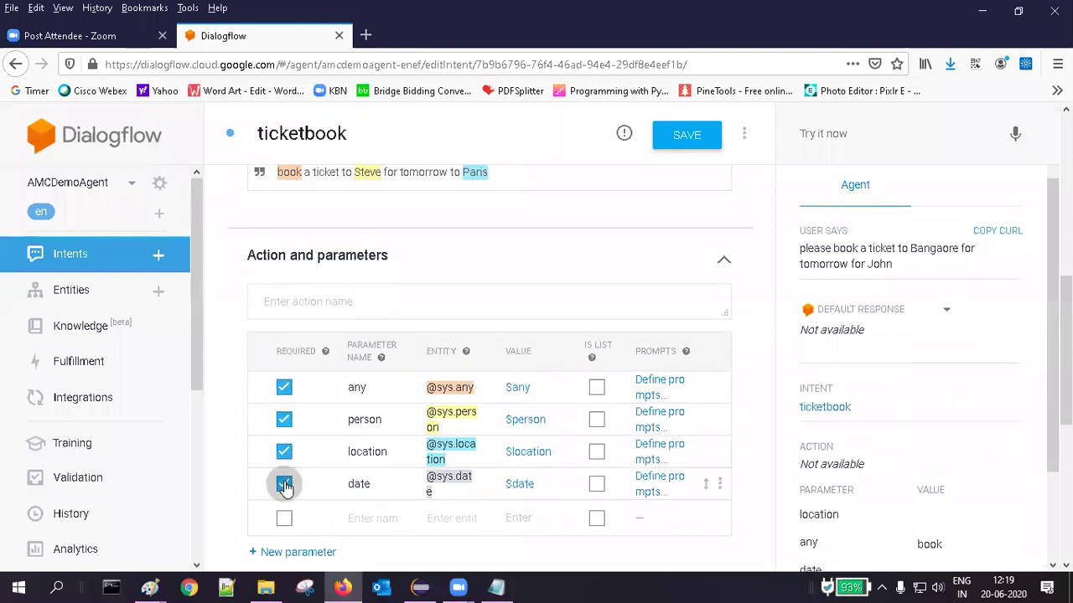
click(685, 145)
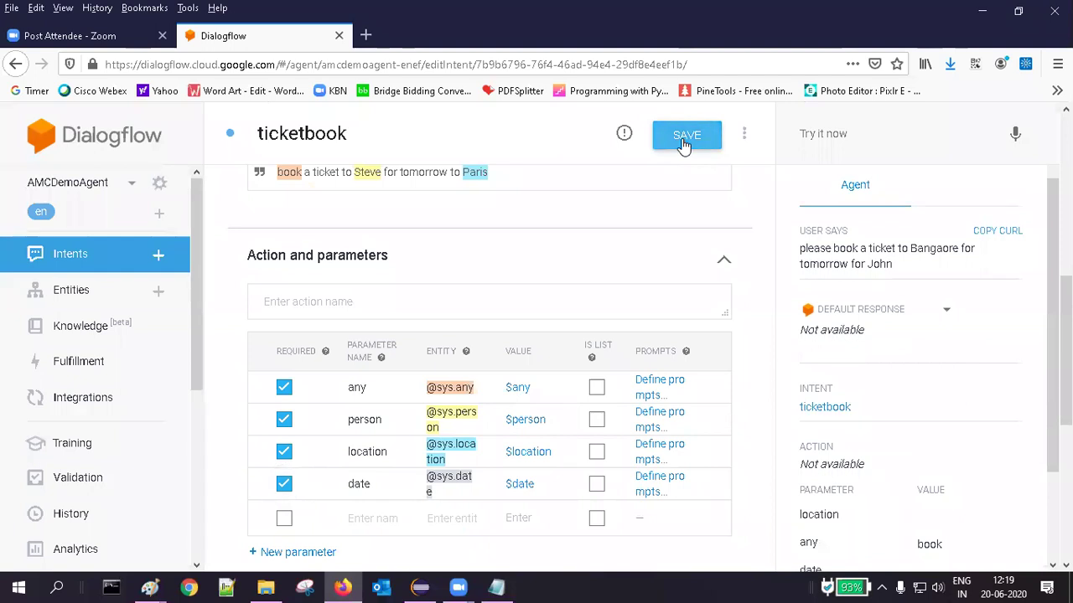
Test the agent with a request to book a ticket to a named person for tomorrow, leaving out the destination
click(903, 140)
text(p)
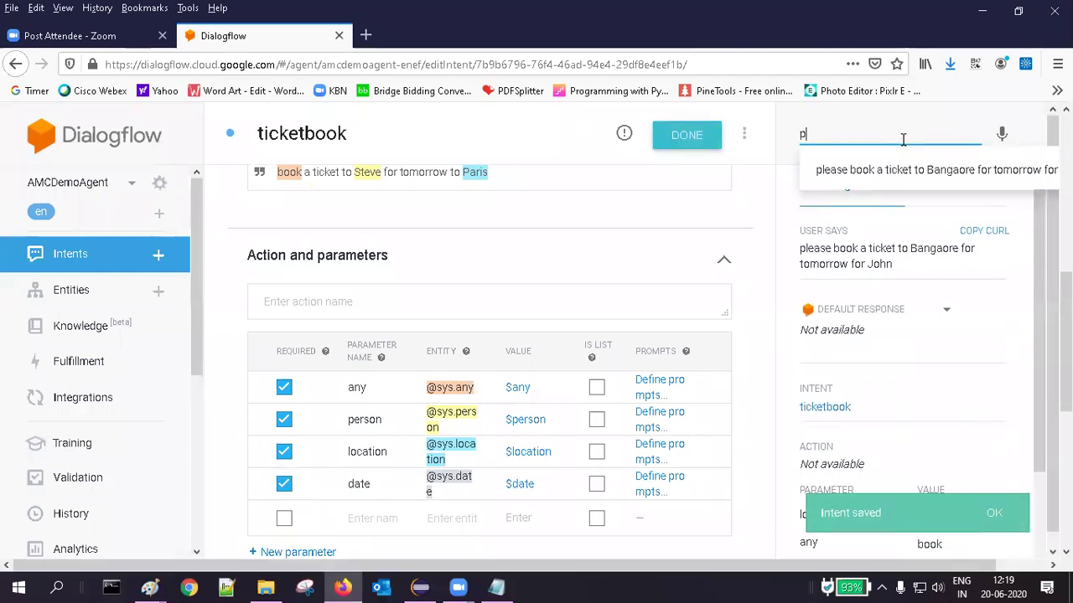
text(lease book a ticket to)
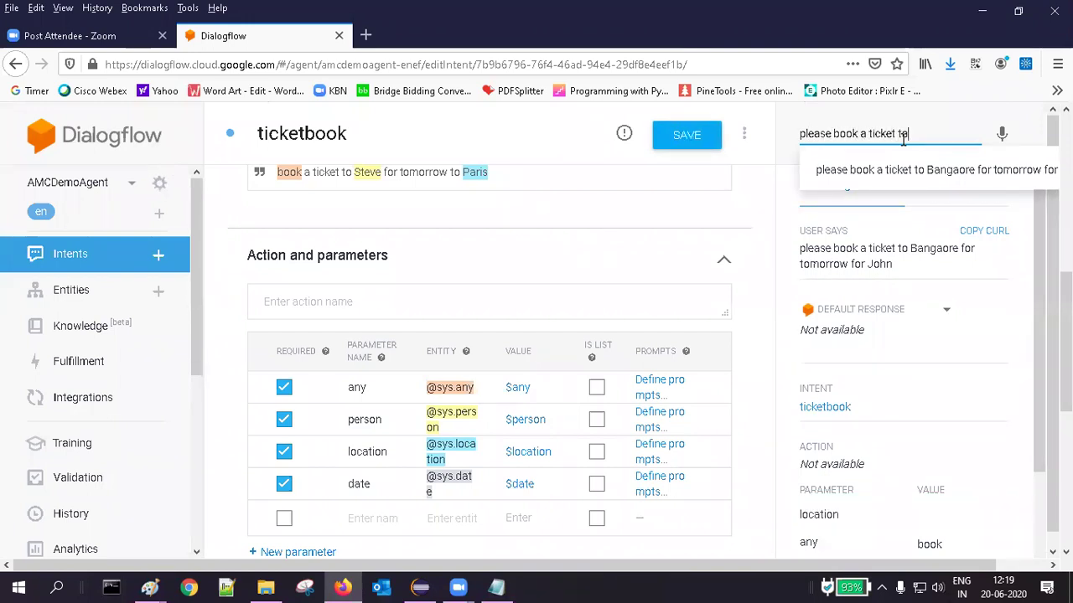
text( Mary for)
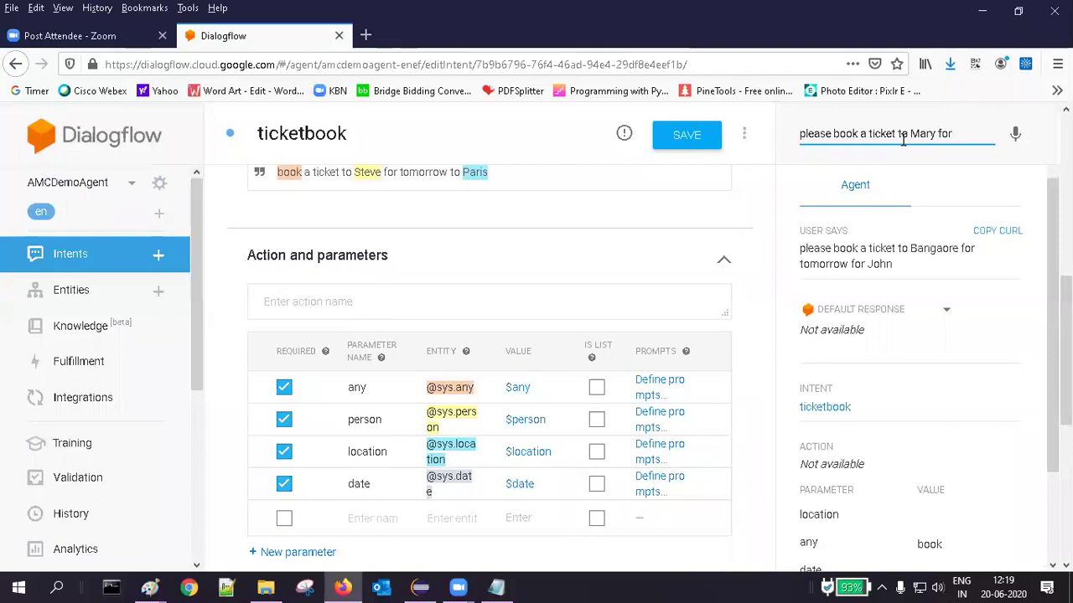
text( tomorrow)
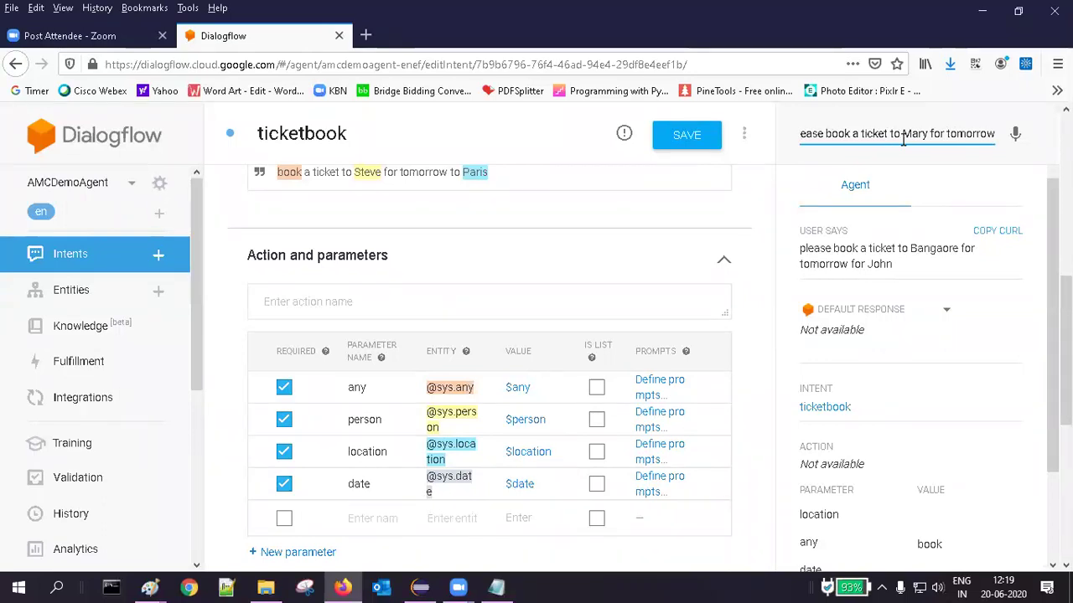
key(Return)
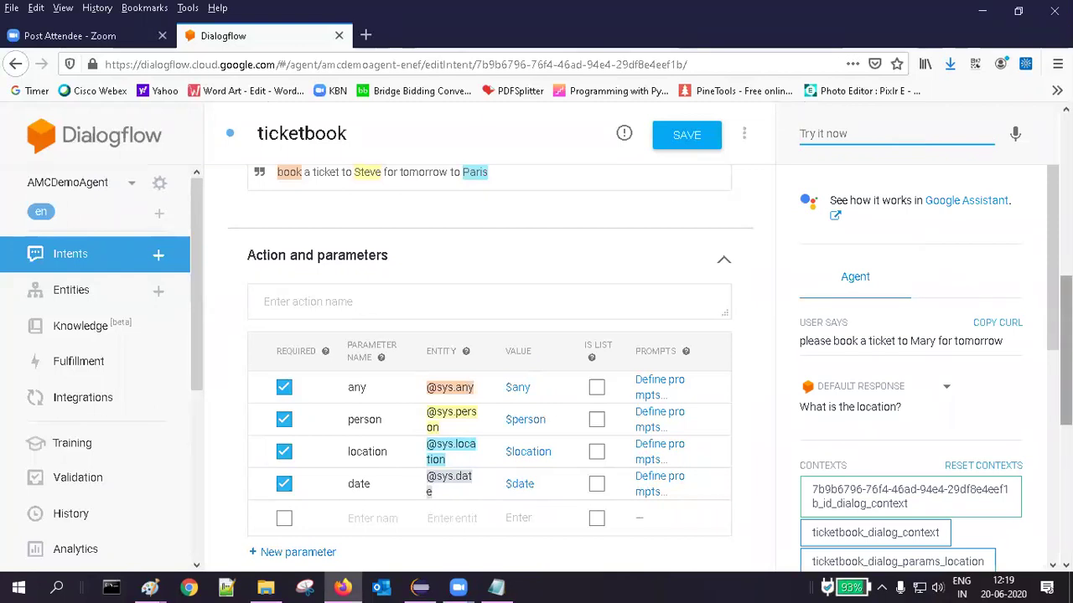
Examine the test result's default response, contexts, matched intent and extracted parameter values
scroll(1066, 352, down, 3)
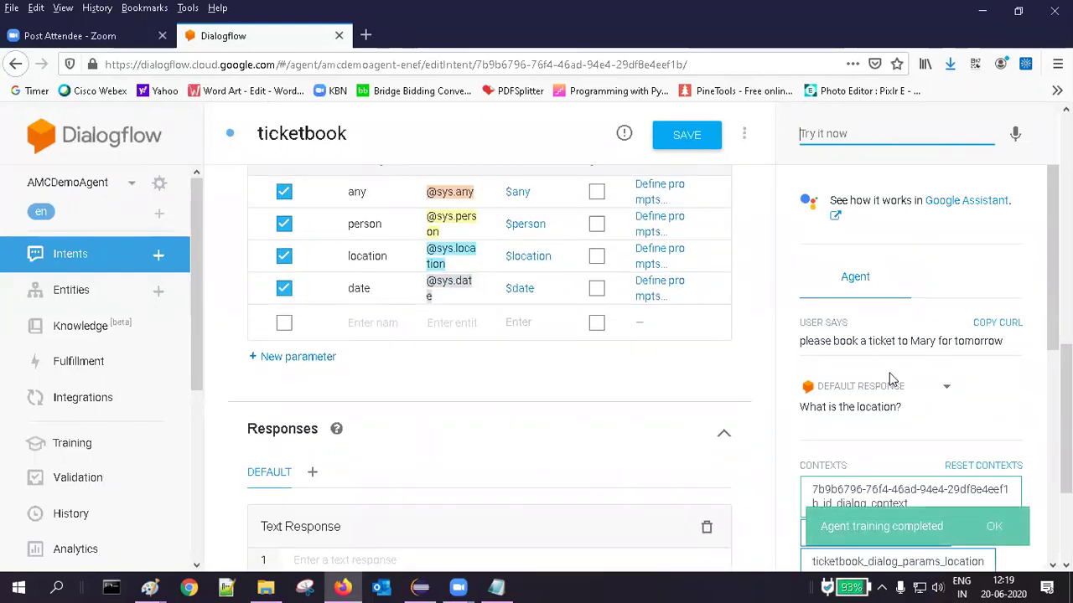
drag(1052, 252, 1052, 379)
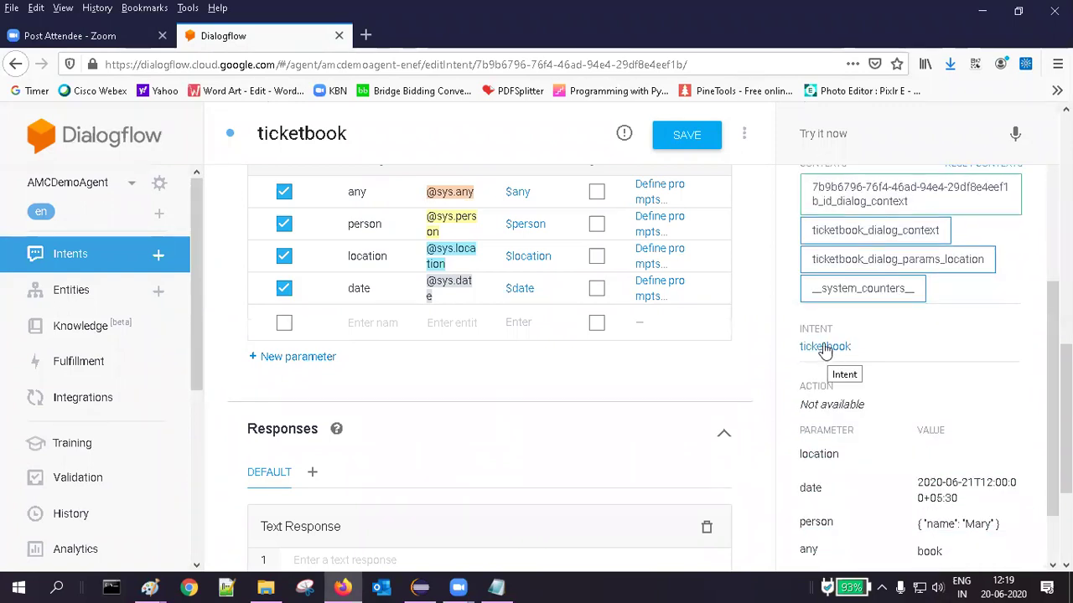
scroll(1039, 322, up, 5)
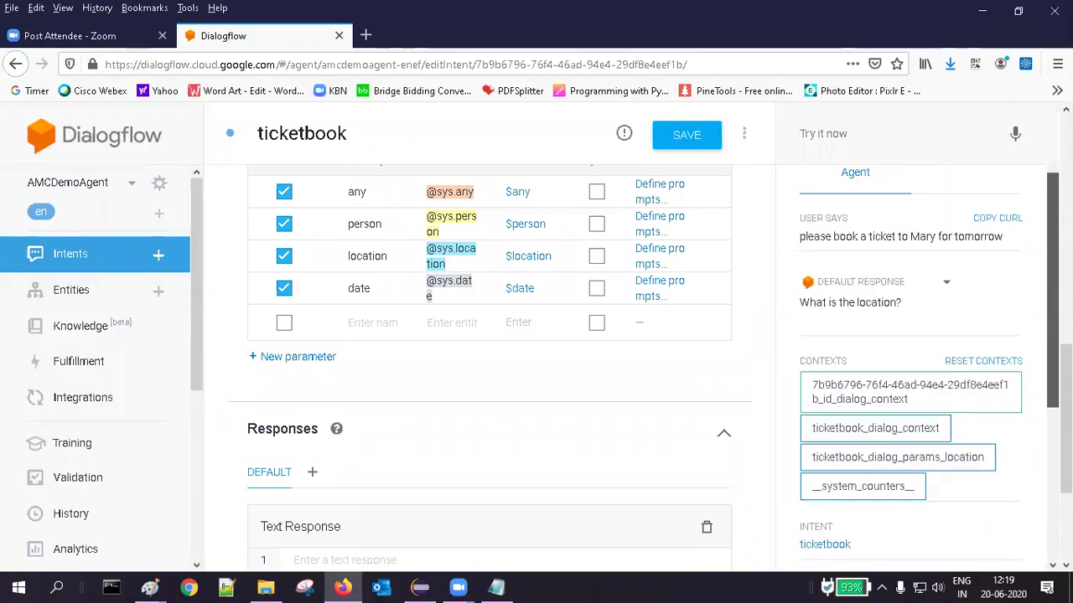
scroll(1039, 323, up, 1)
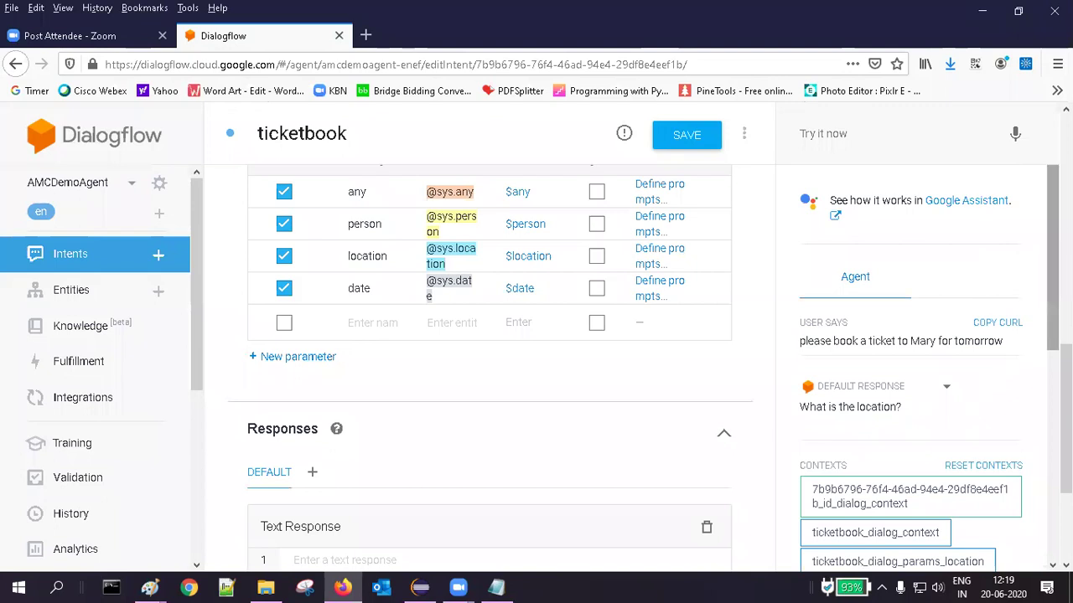
scroll(1053, 251, down, 2)
scroll(911, 352, up, 2)
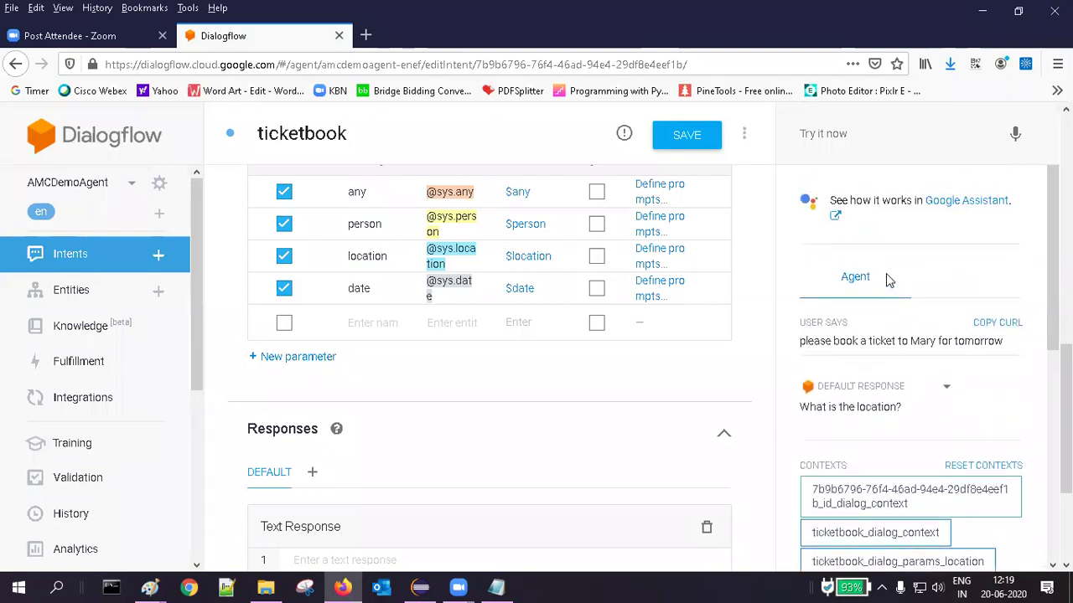
scroll(1044, 329, down, 1)
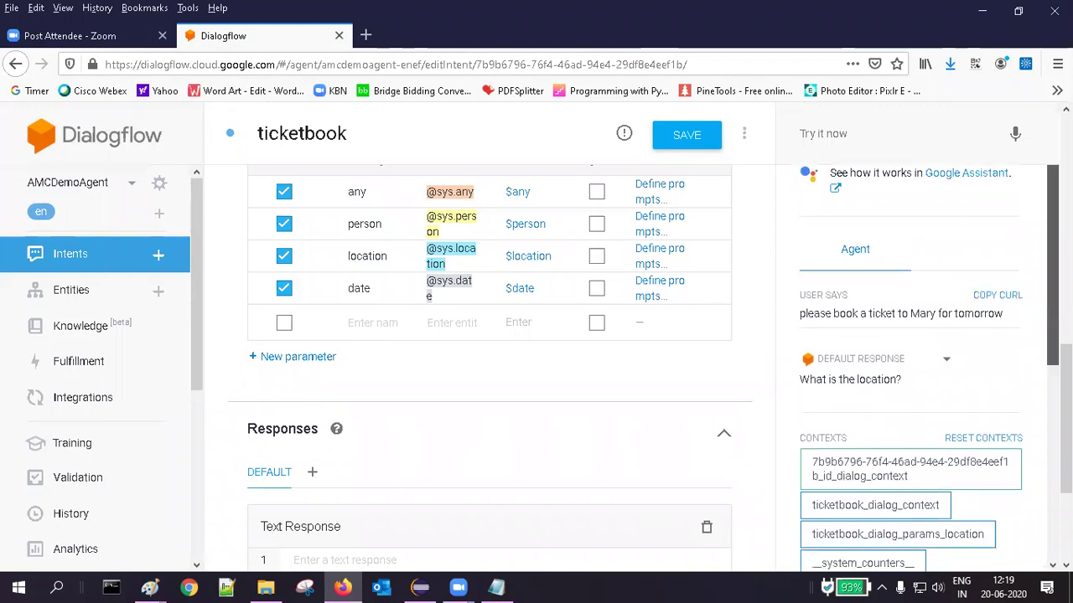
scroll(910, 369, down, 4)
scroll(911, 369, up, 5)
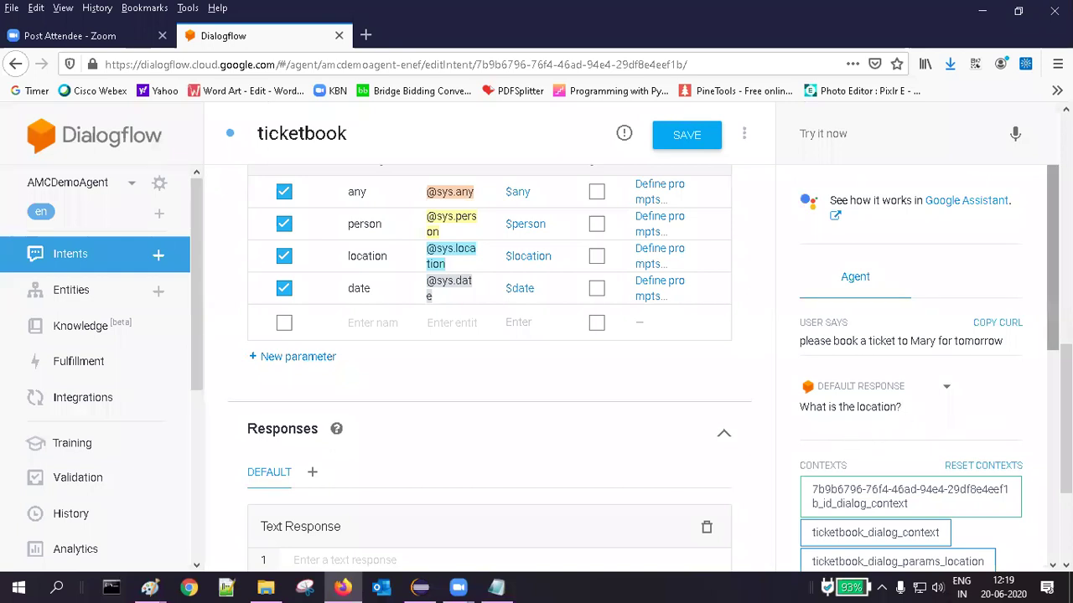
Save the ticketbook intent again to retrain the agent
scroll(1064, 419, up, 3)
scroll(1064, 335, up, 3)
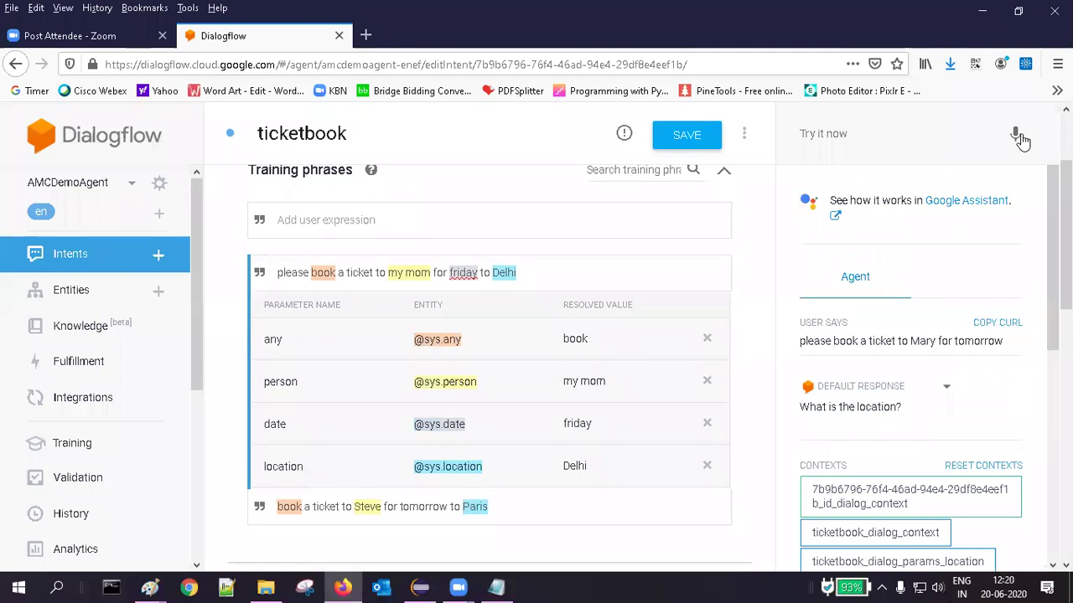
click(919, 139)
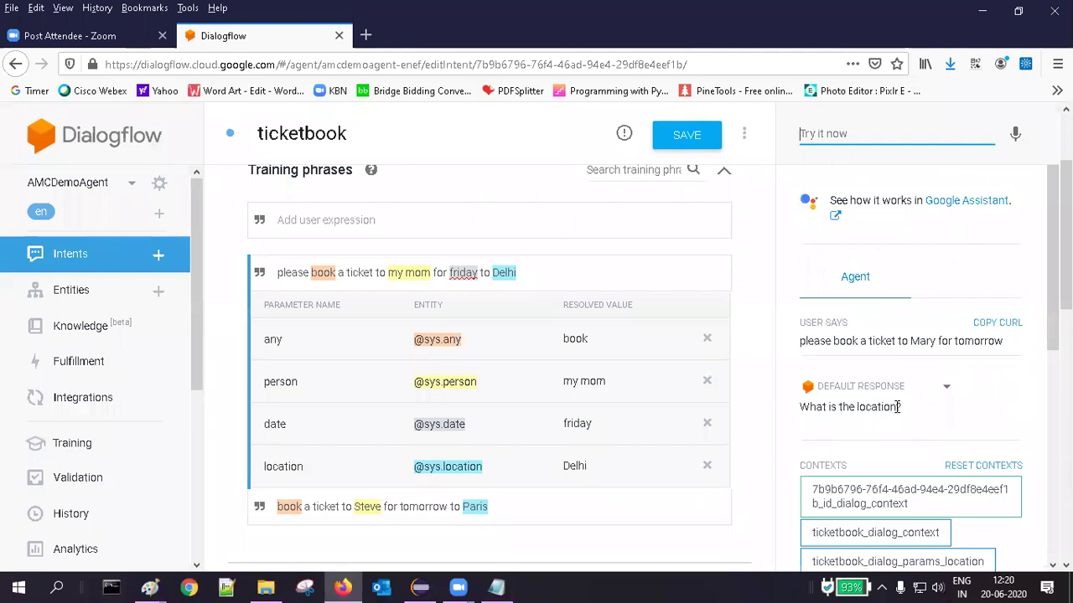
click(870, 431)
click(679, 136)
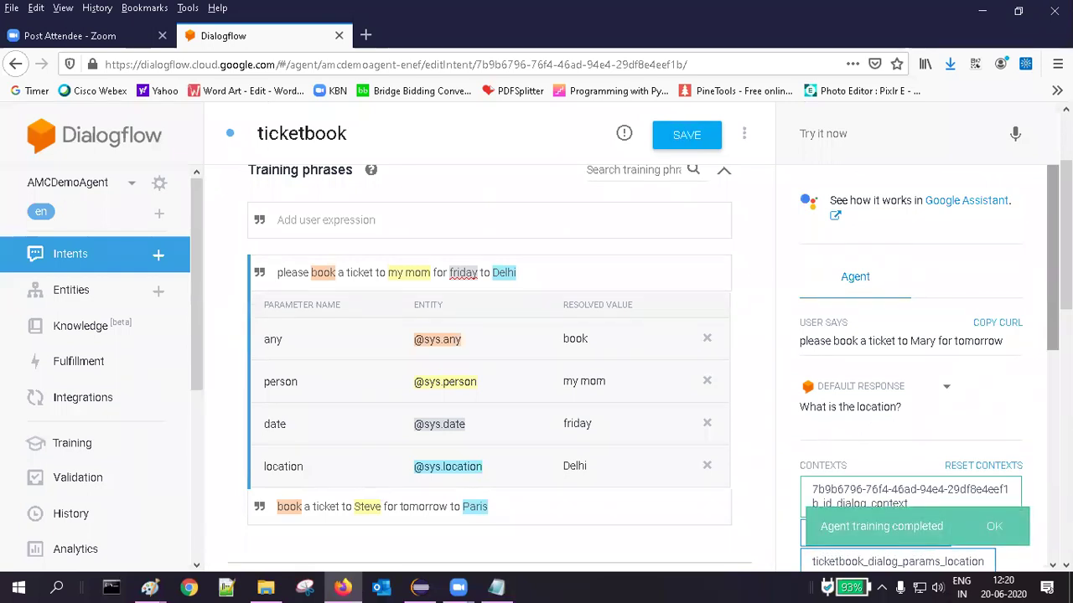
Open the AMCDemoAgent integrations and enable the text-based Web Demo integration
scroll(490, 368, down, 5)
scroll(490, 368, up, 8)
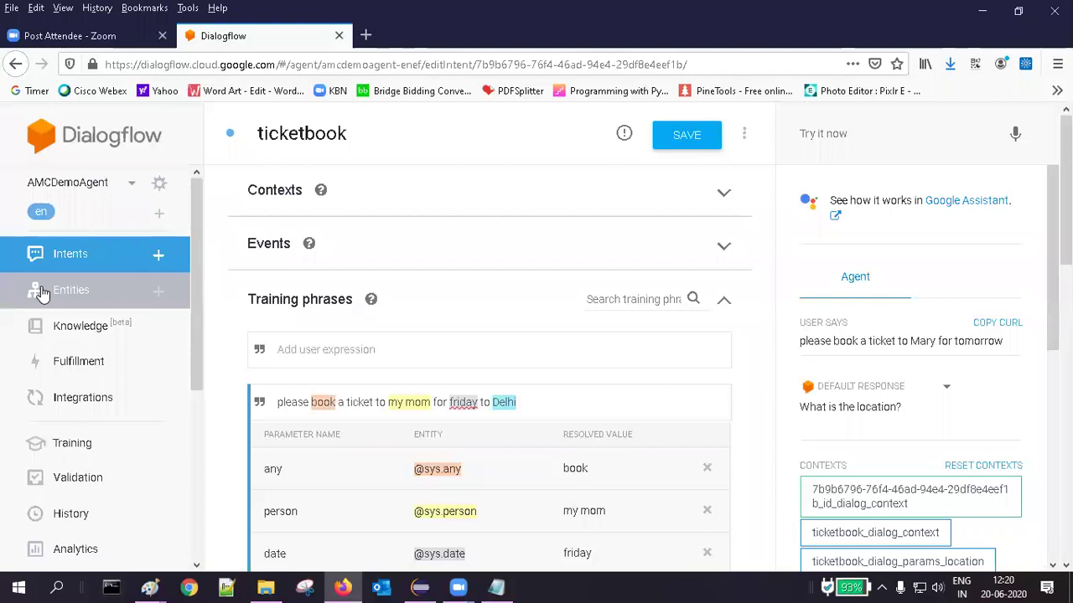
click(80, 400)
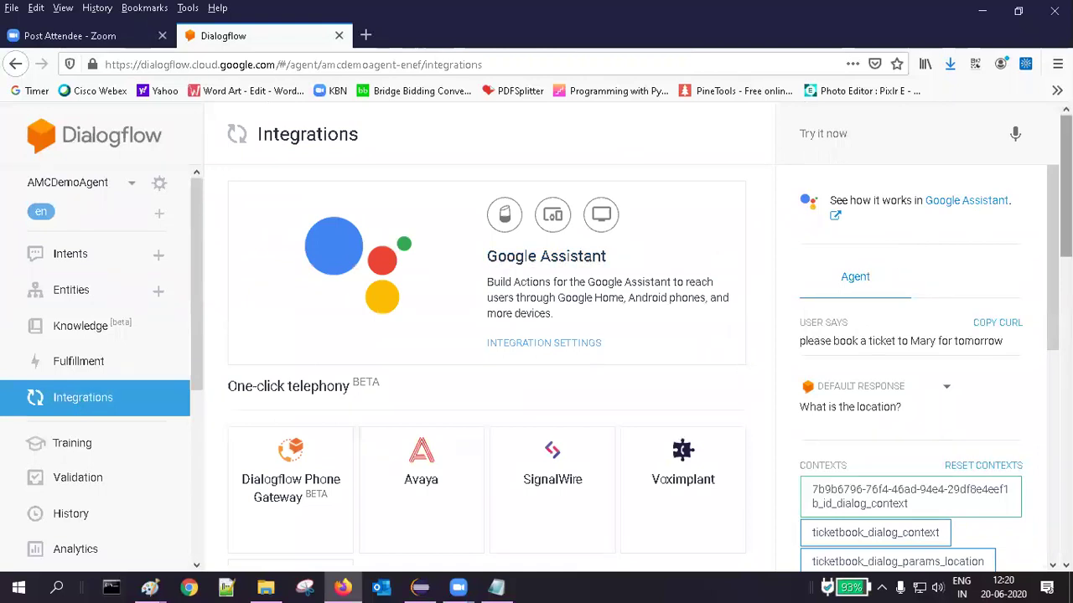
scroll(486, 335, down, 3)
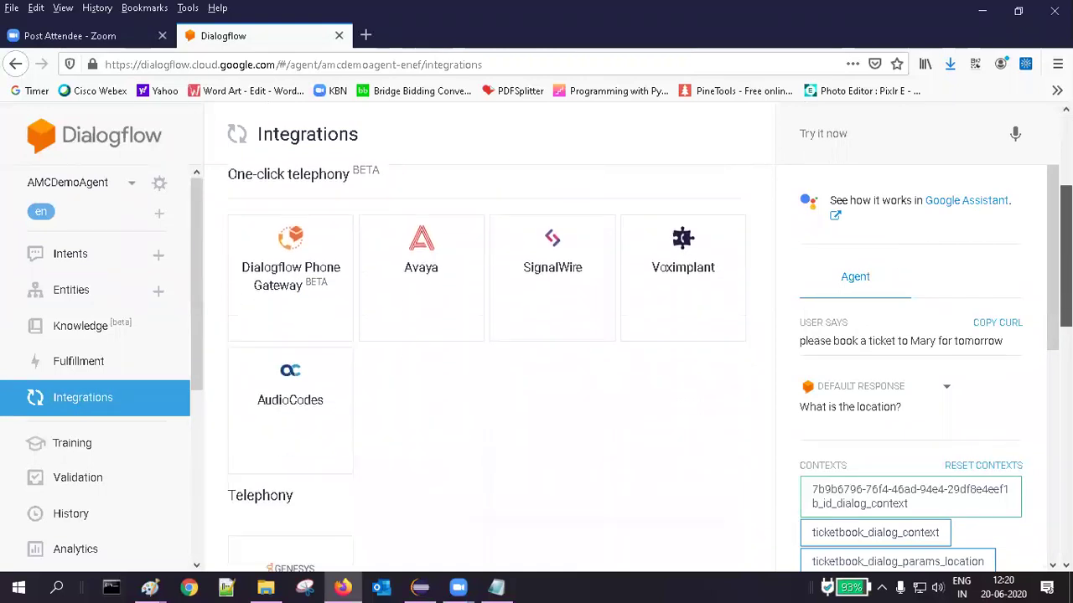
scroll(486, 360, down, 4)
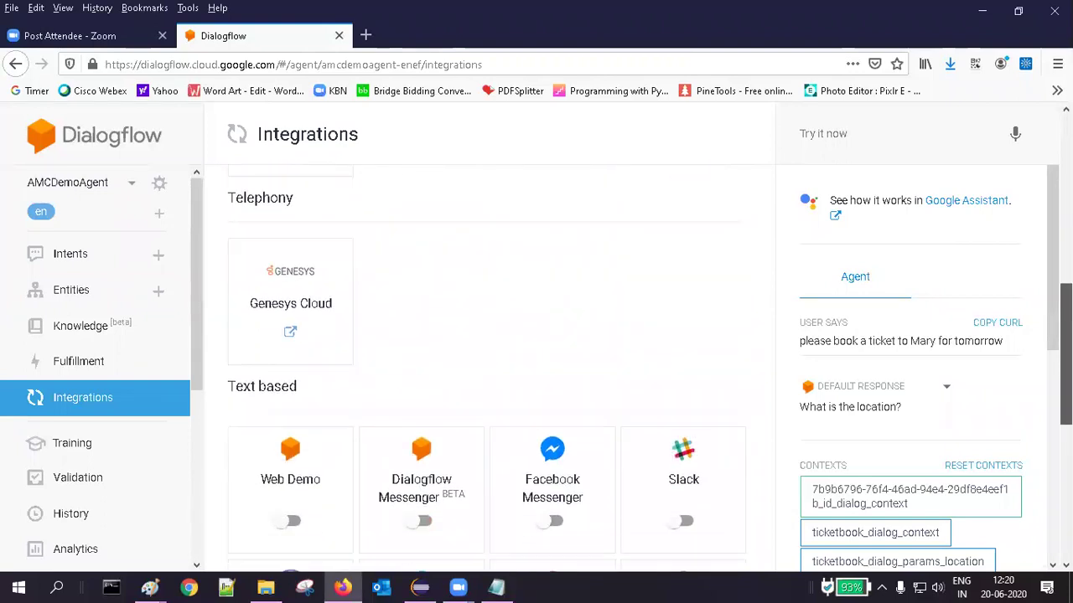
scroll(419, 403, down, 1)
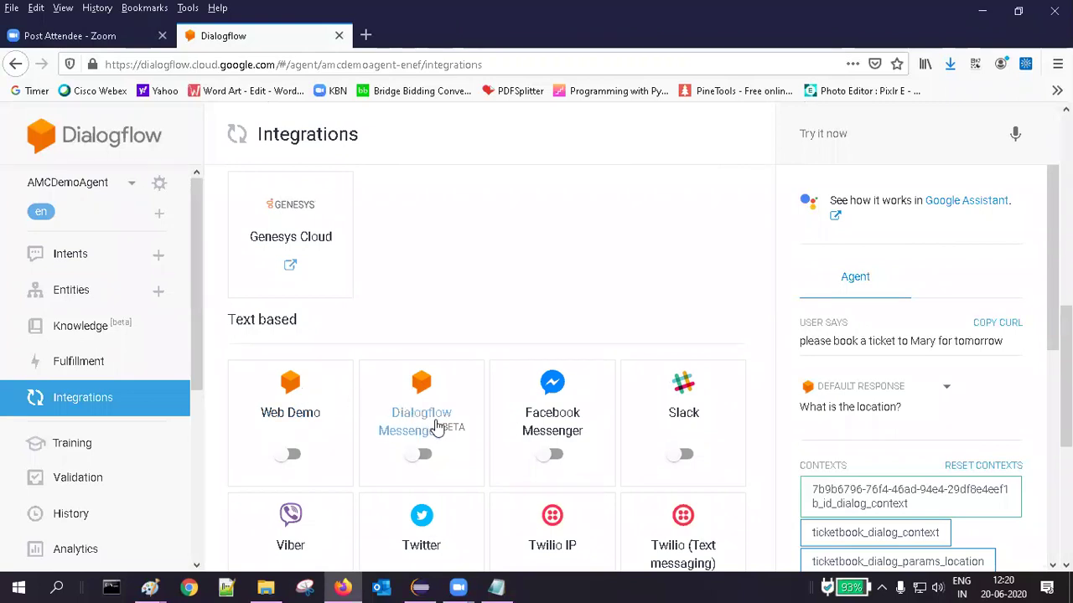
click(299, 388)
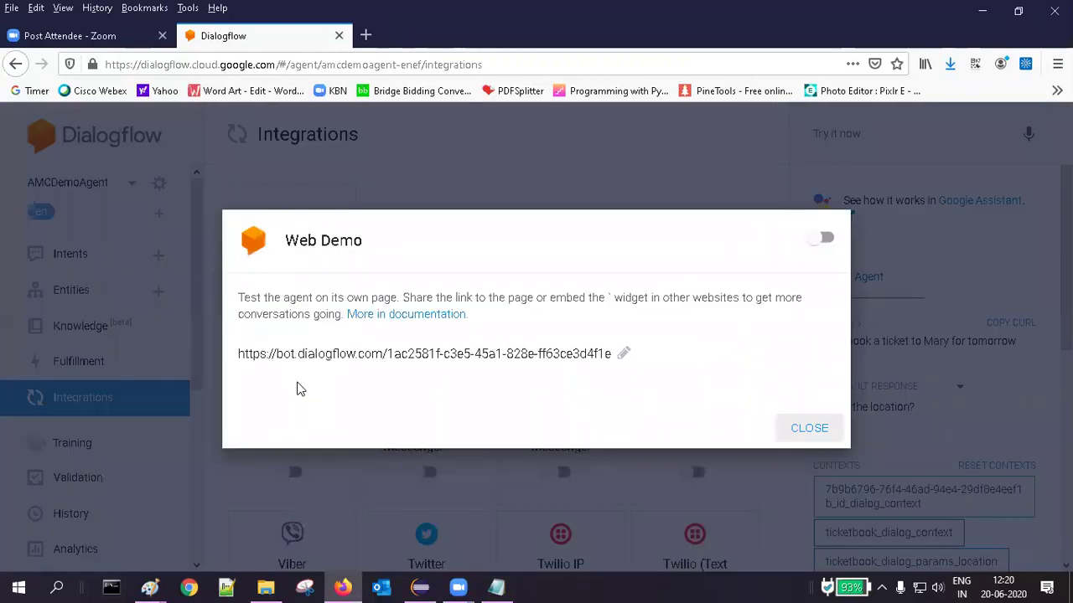
click(821, 239)
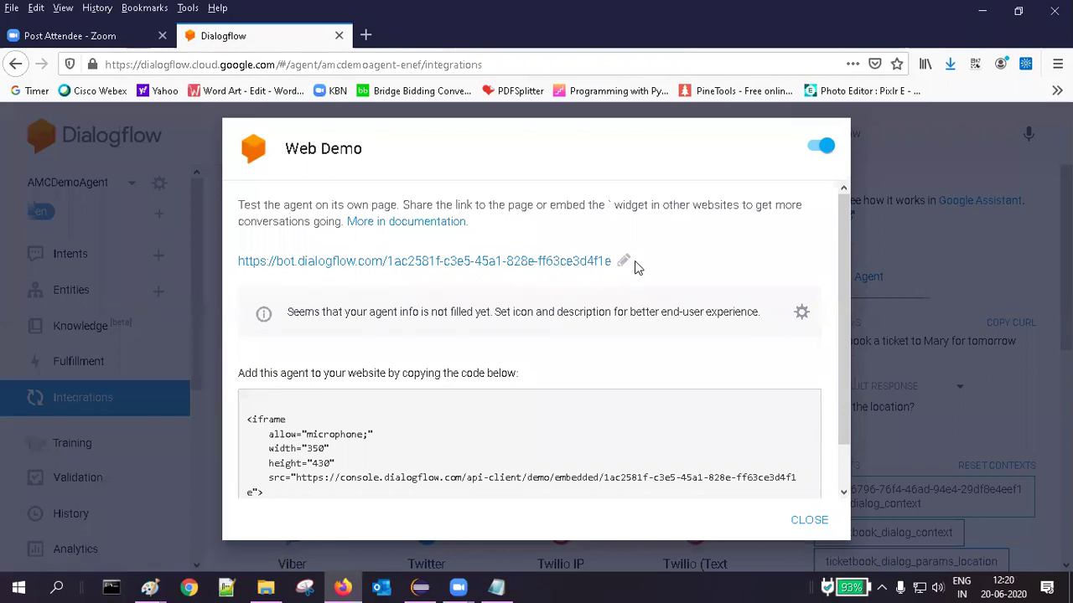
Open the agent's Web Demo page from its link and send the greeting "hello" to the chatbot
click(384, 261)
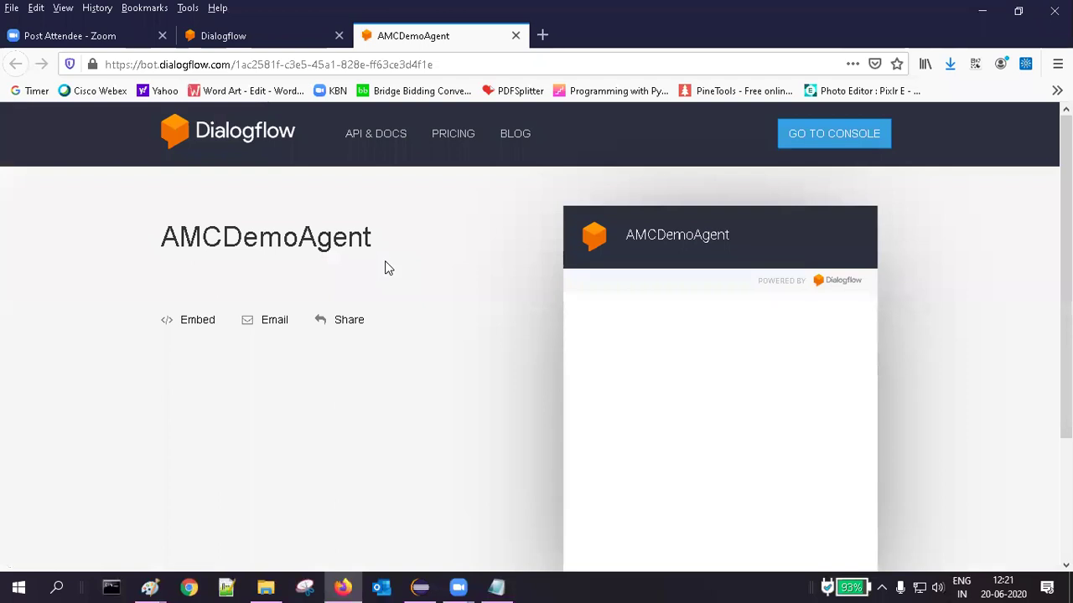
scroll(787, 467, down, 3)
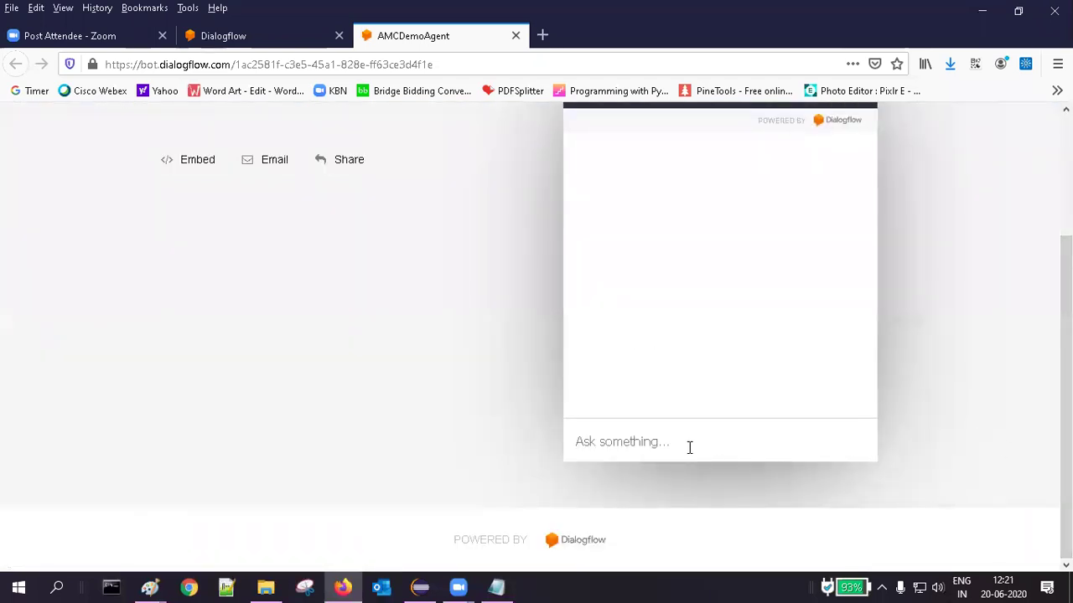
text(he)
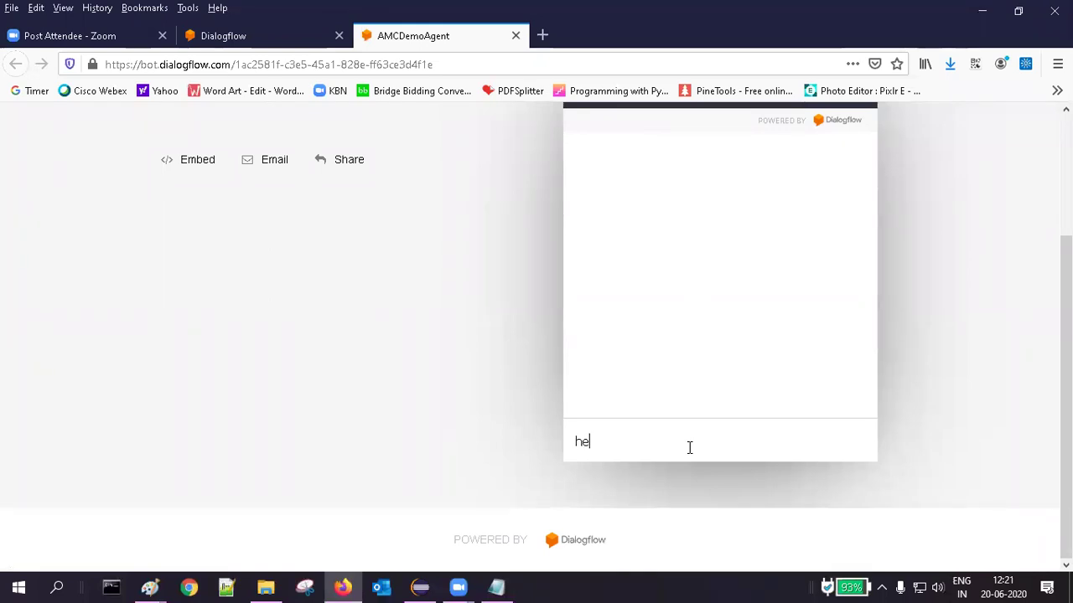
text(llo)
key(Return)
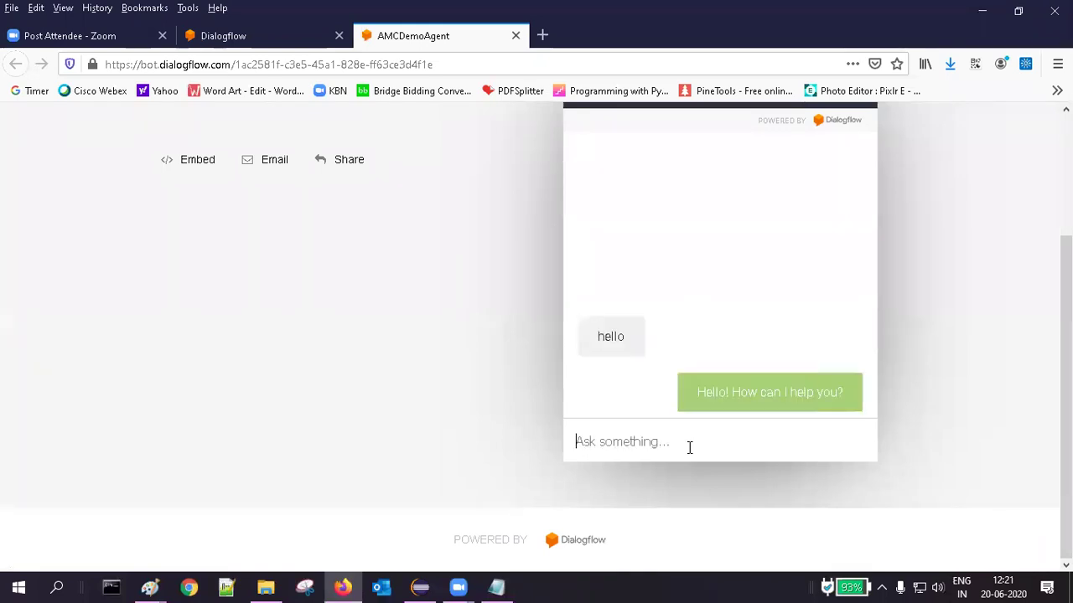
Ask the chatbot to book a ticket to a named person for friday without a destination, and answer its location prompt with "Paris"
text(j)
key(BackSpace)
text(please)
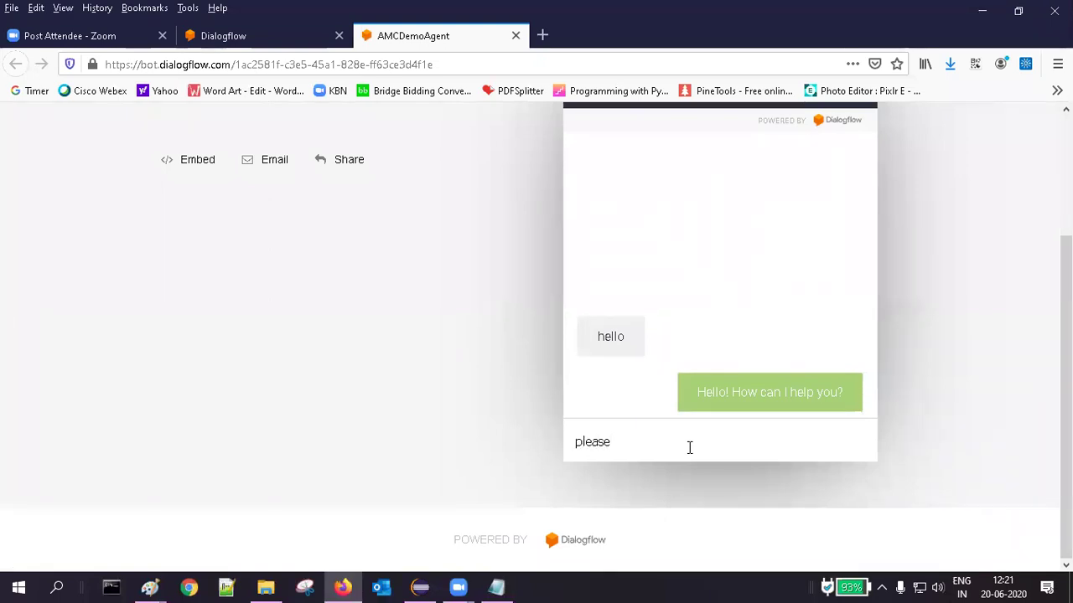
text( book a ticket to John for frid)
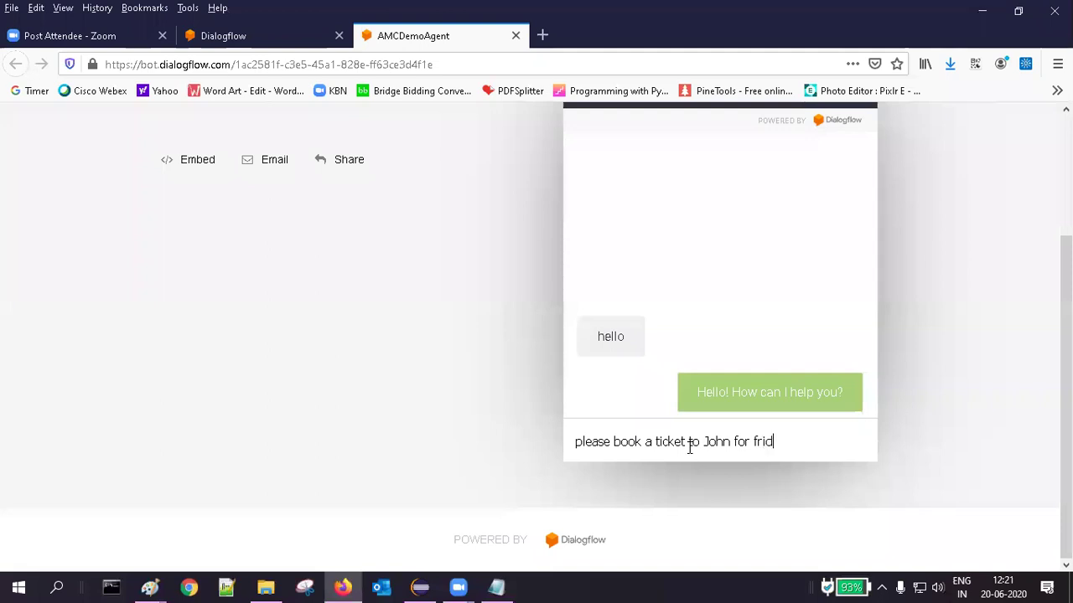
text(ay to Par)
key(Return)
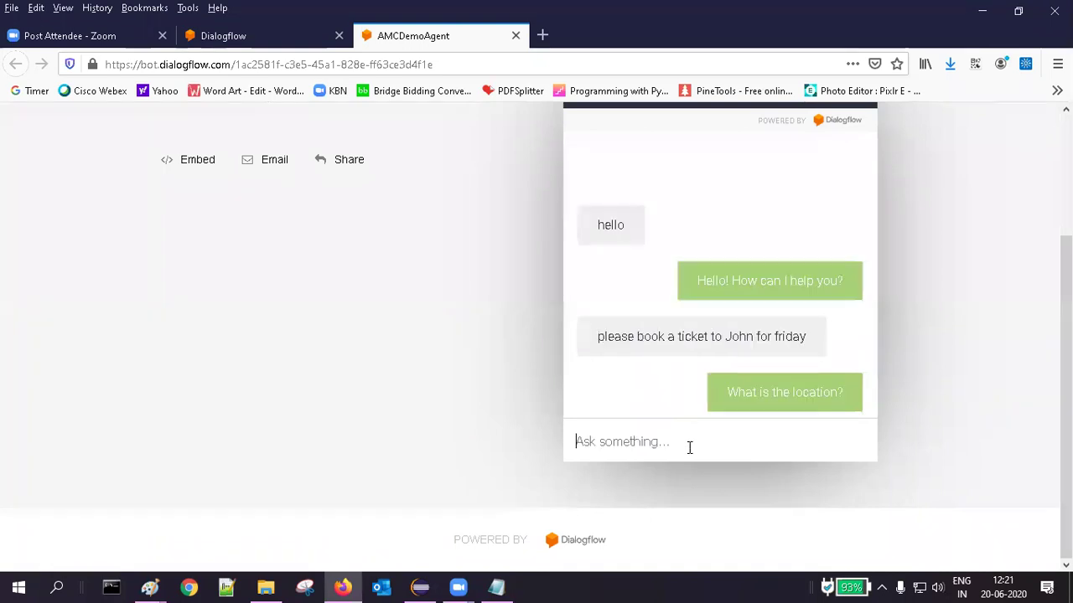
text(Paris)
key(Return)
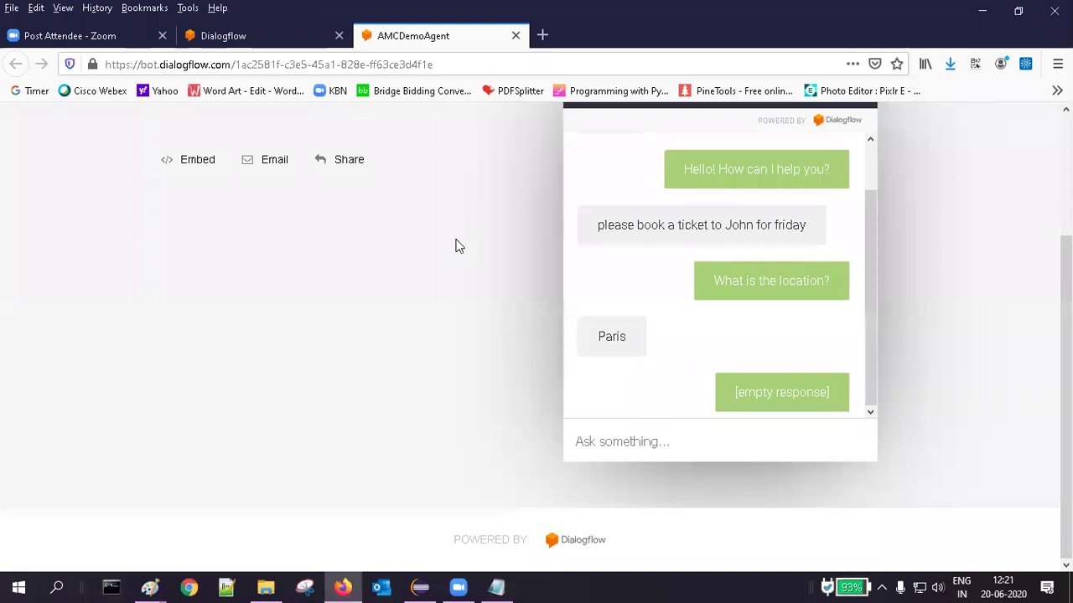
Return to the Dialogflow console, close the Web Demo settings and open the ticketbook intent
click(276, 41)
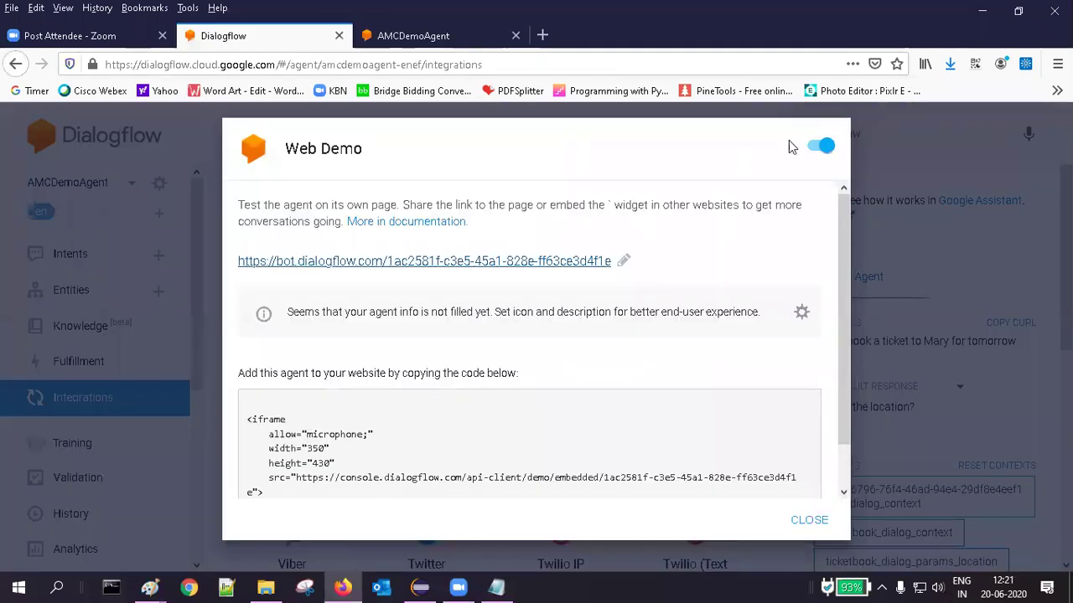
click(796, 523)
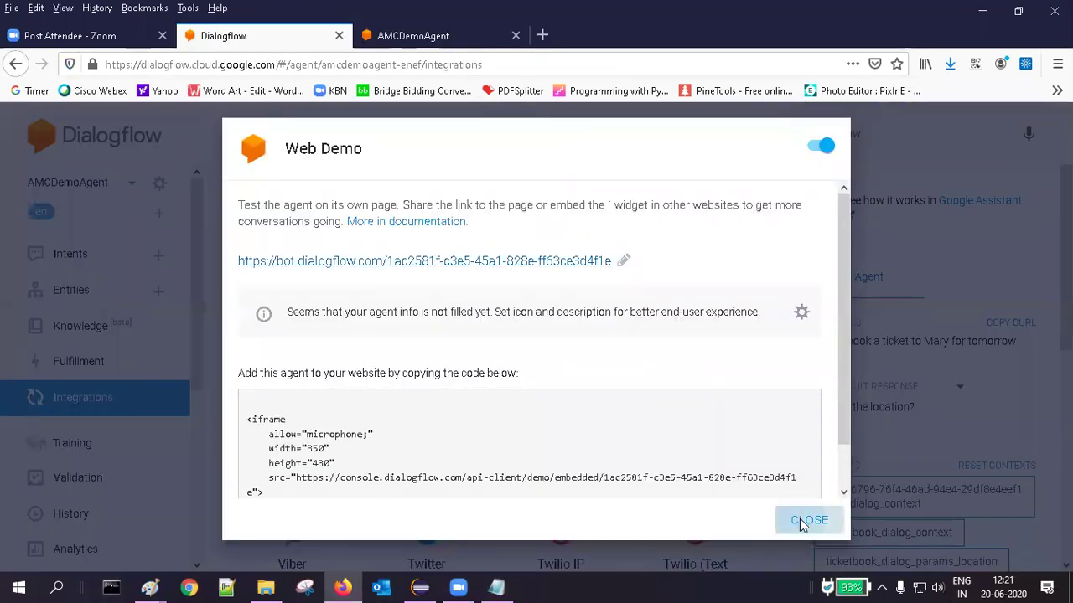
click(58, 260)
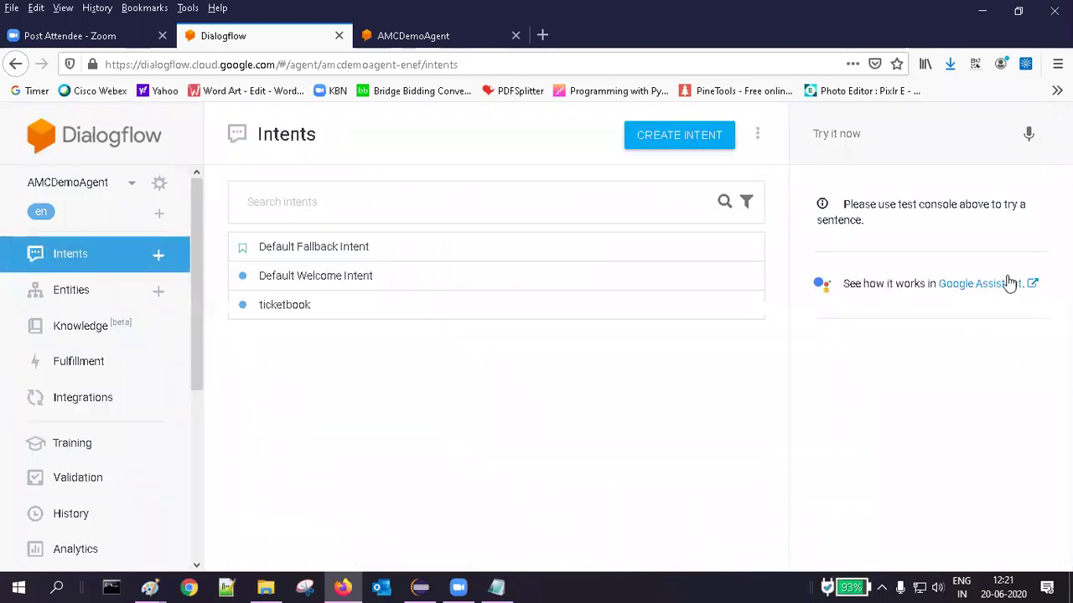
click(289, 306)
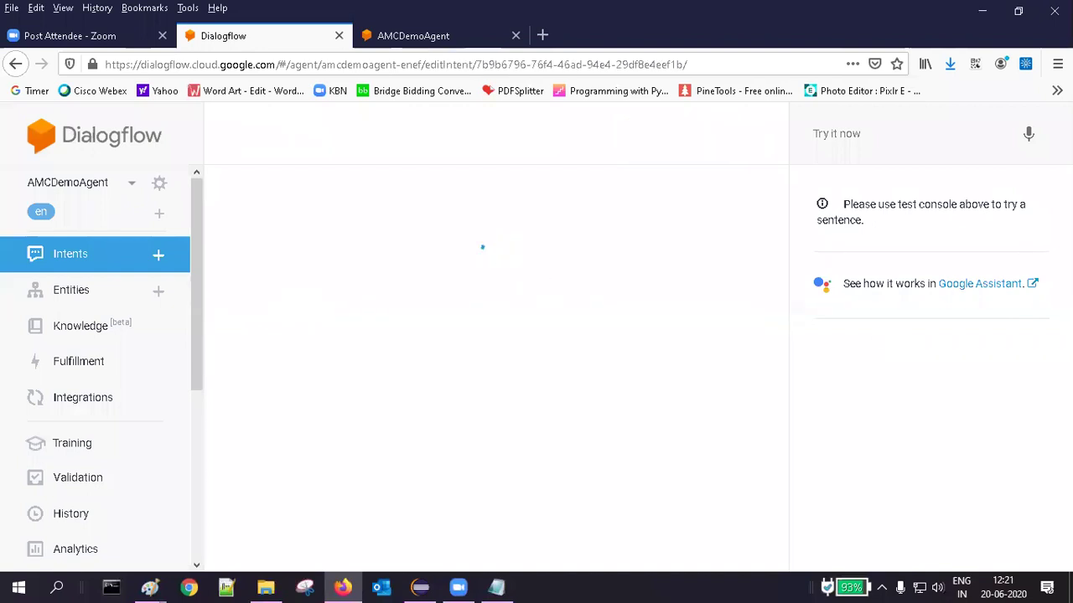
Add the text response "Your ticket booking has been initiated." to the ticketbook intent and save it
scroll(489, 352, down, 3)
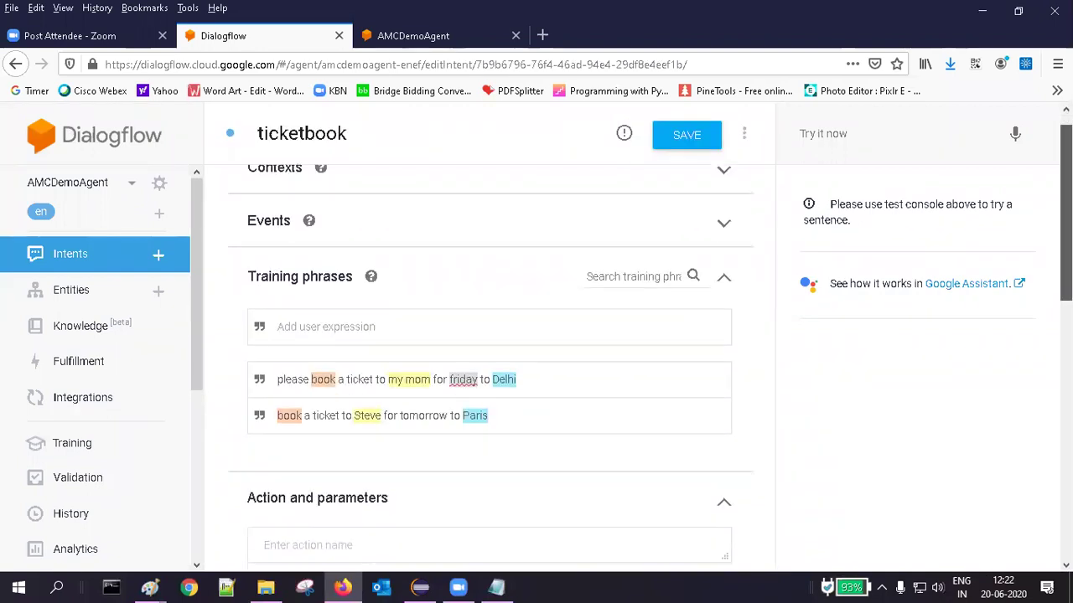
scroll(381, 352, down, 5)
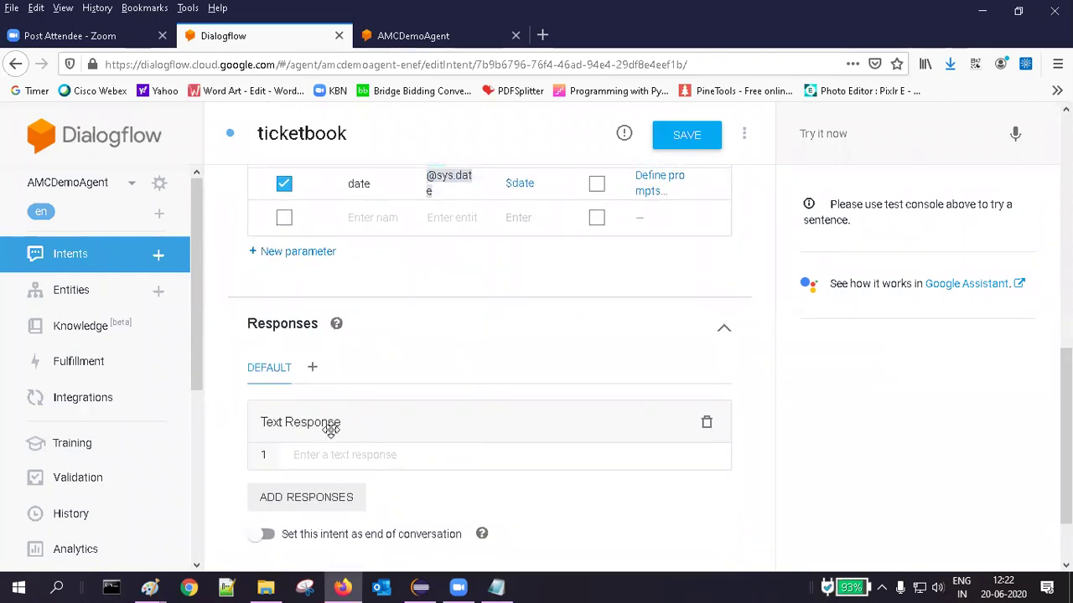
click(333, 454)
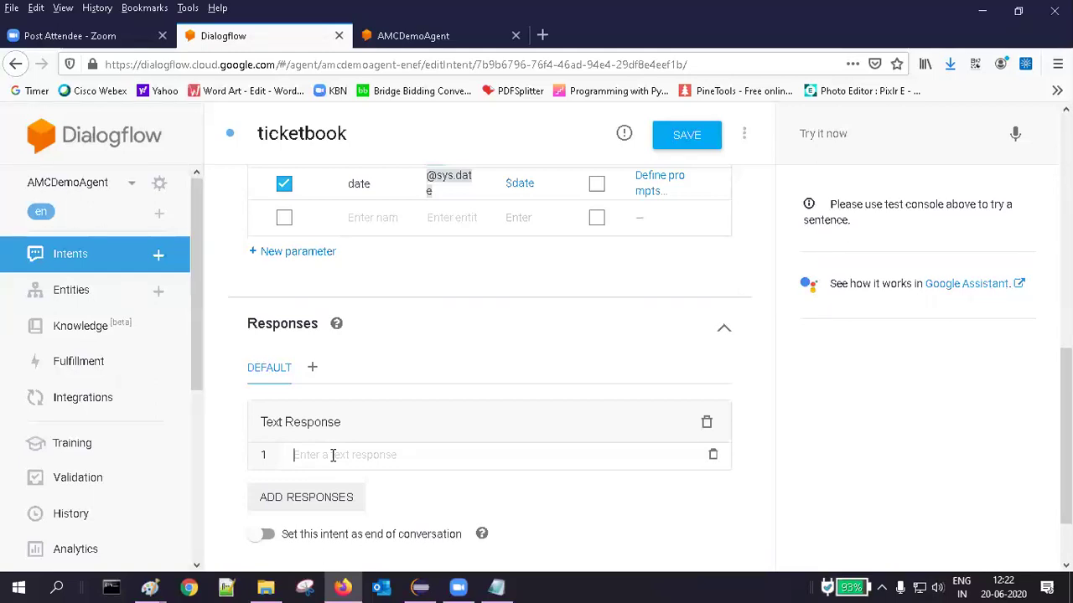
text(Your t)
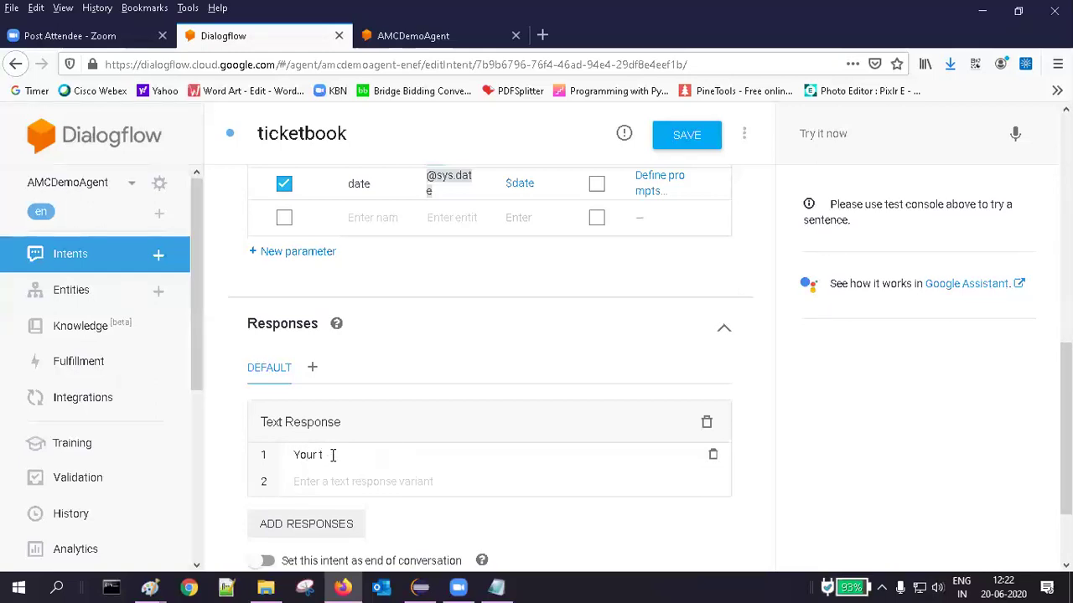
text(icket booking has be)
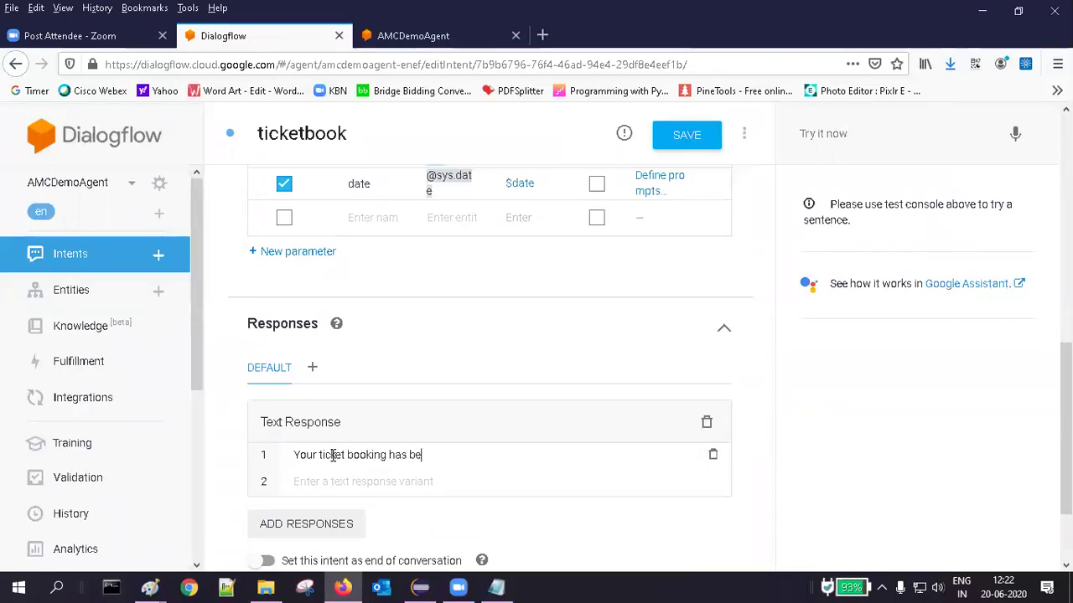
text(en initiated.)
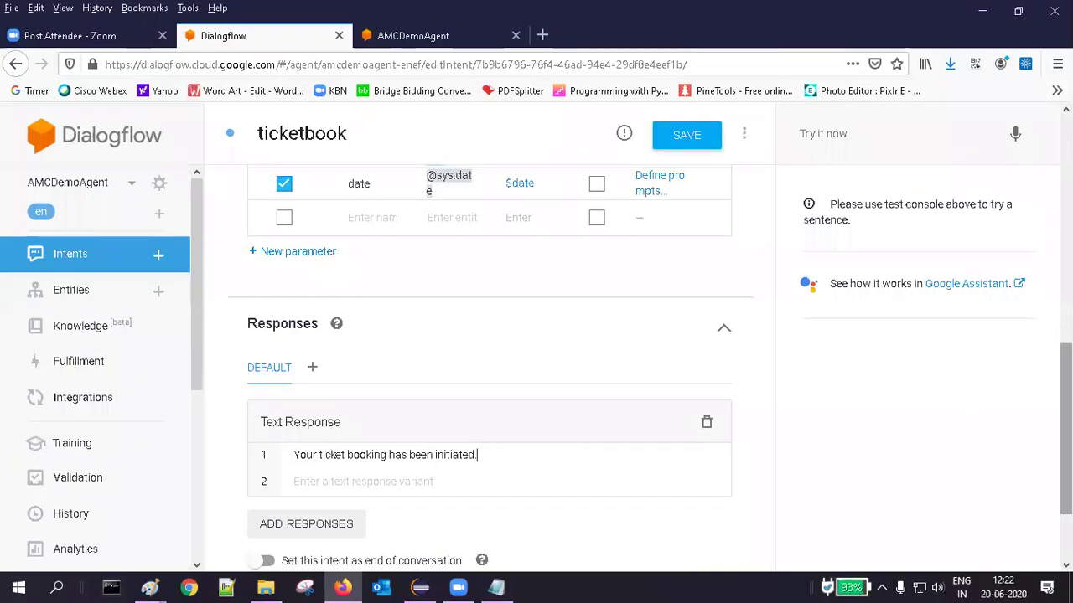
scroll(1039, 431, up, 1)
scroll(750, 176, up, 2)
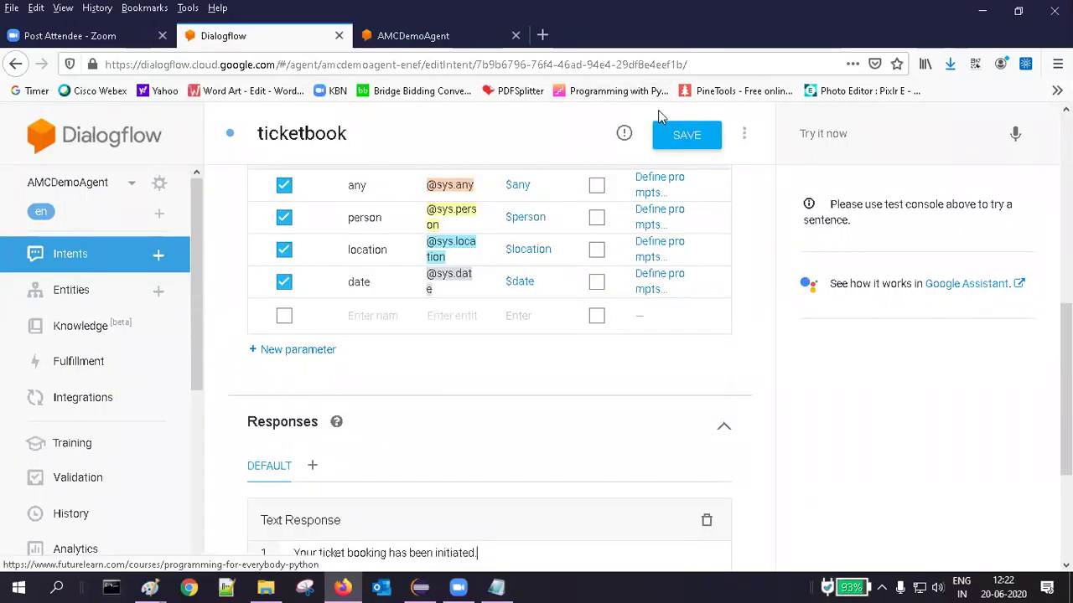
click(683, 138)
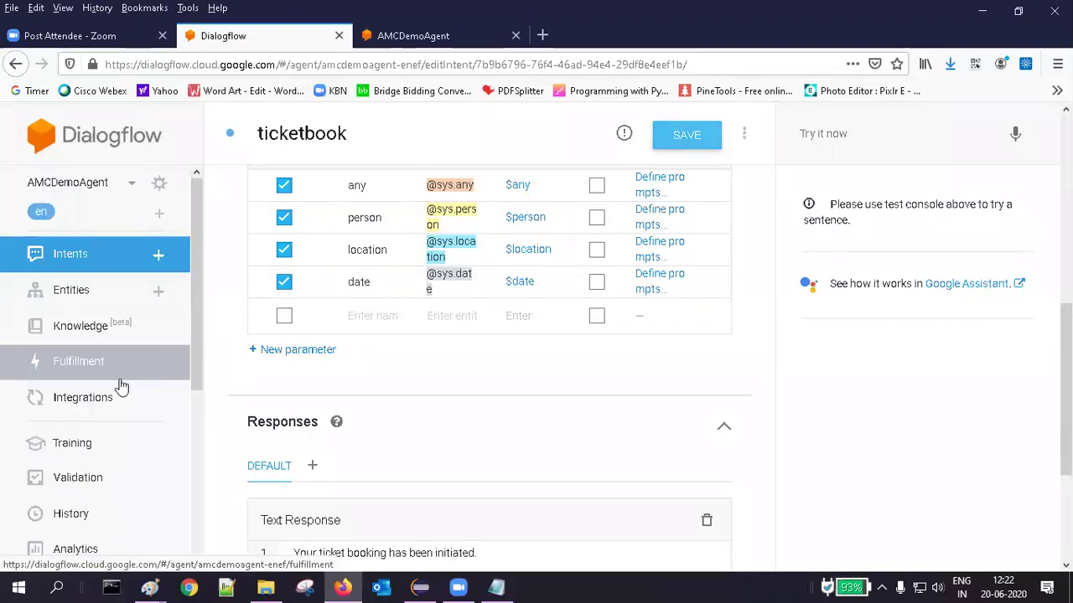
Reopen the Web Demo integration settings and launch a fresh demo page from the agent's link
click(100, 400)
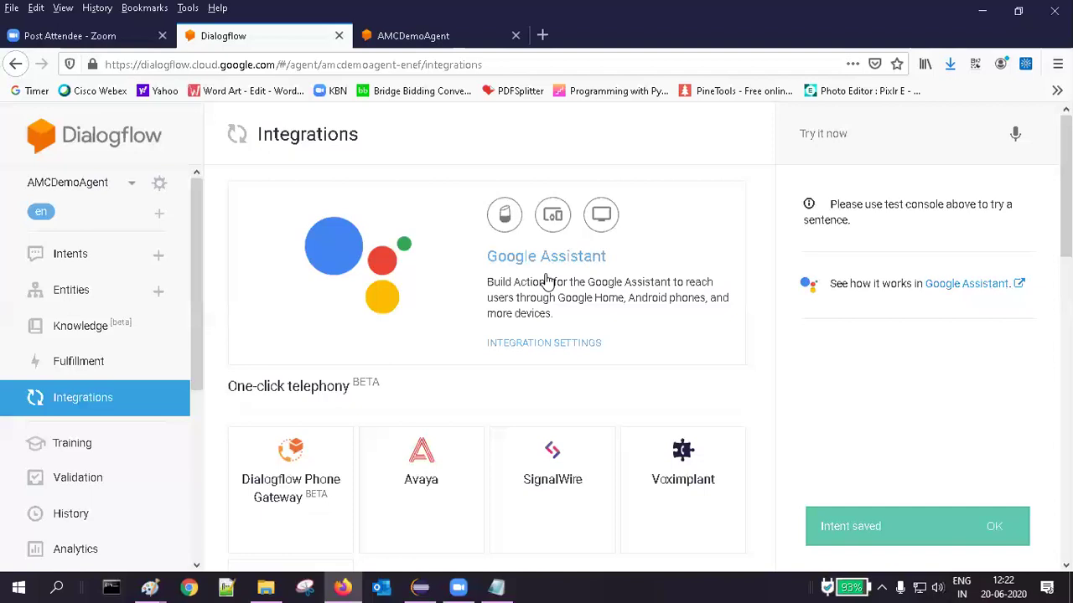
scroll(486, 361, down, 3)
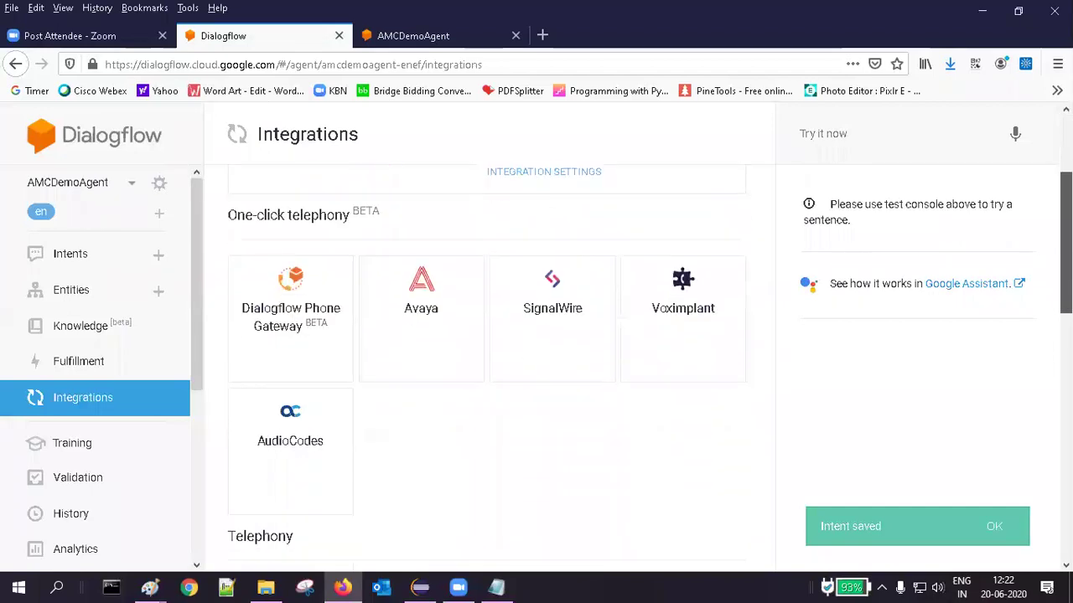
scroll(310, 392, down, 3)
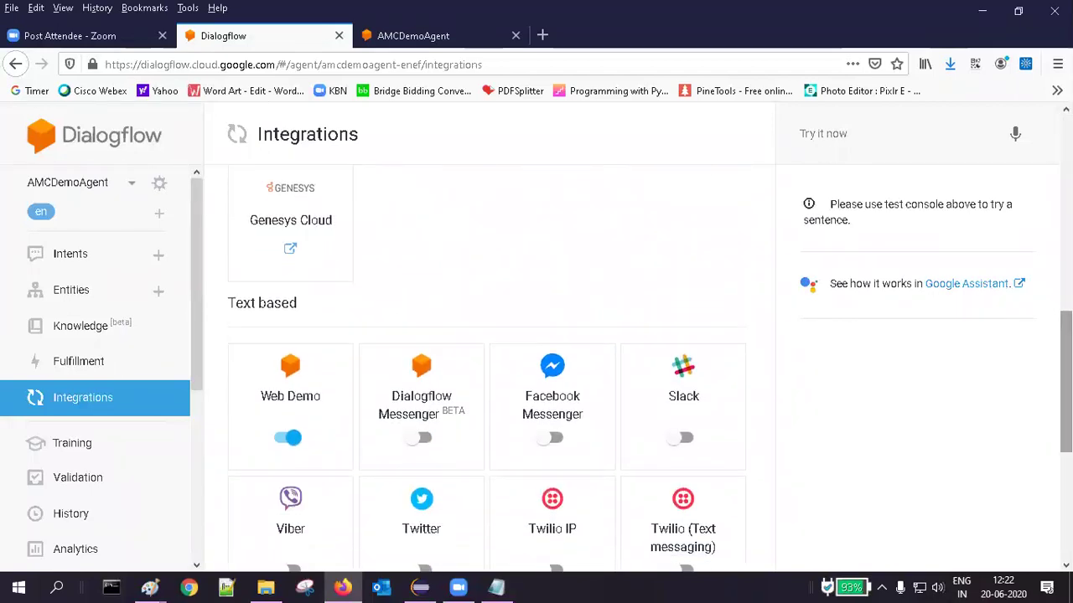
click(306, 391)
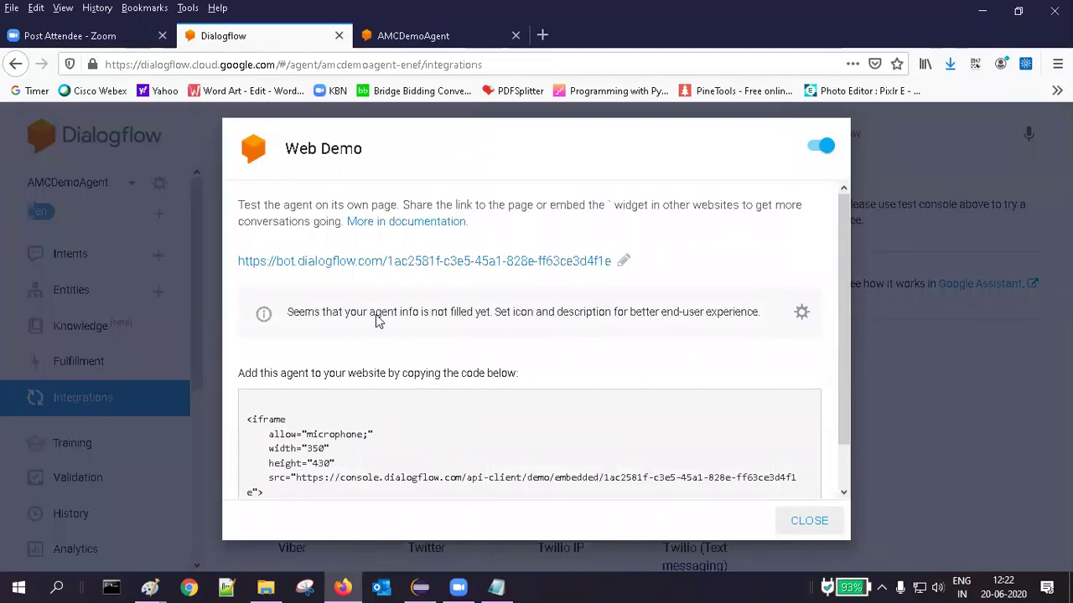
click(510, 265)
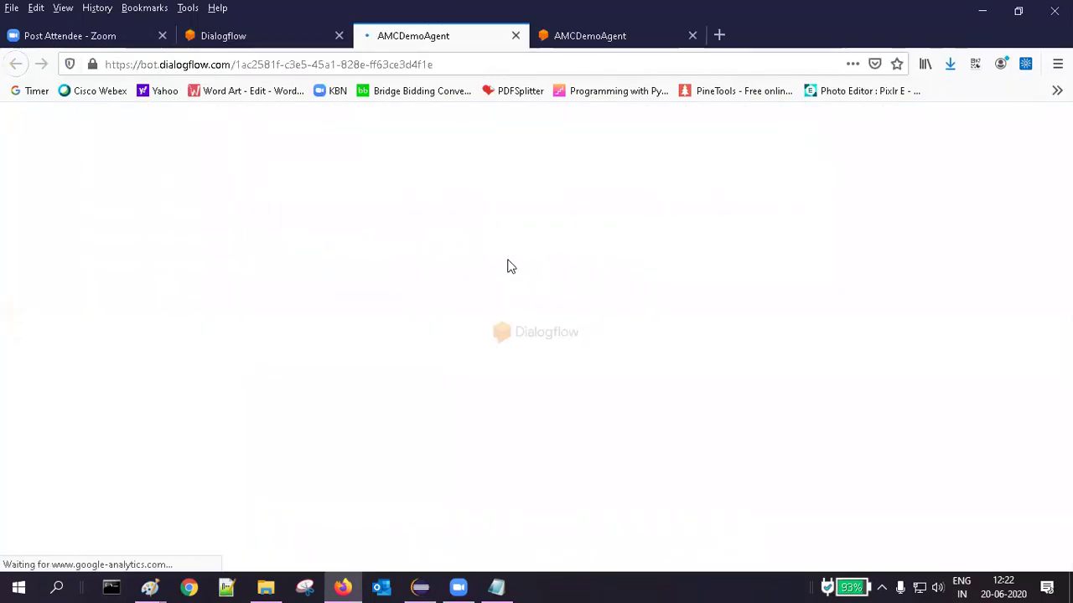
Ask the chatbot to book a ticket for a named person to Delhi, and answer its date prompt with "Tomorrow"
scroll(1039, 280, down, 3)
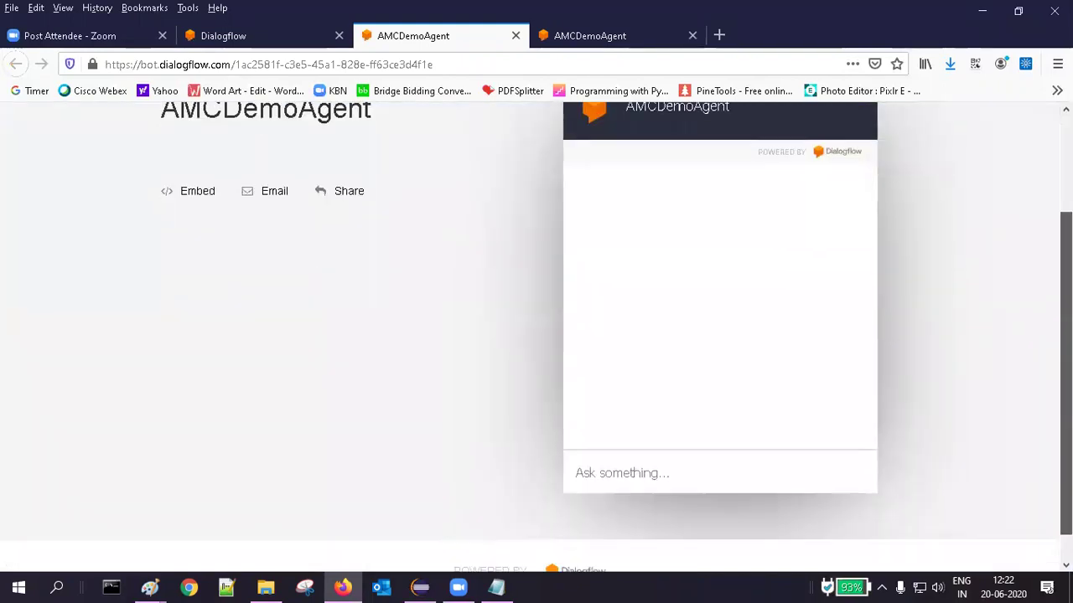
click(685, 470)
text(Pleas)
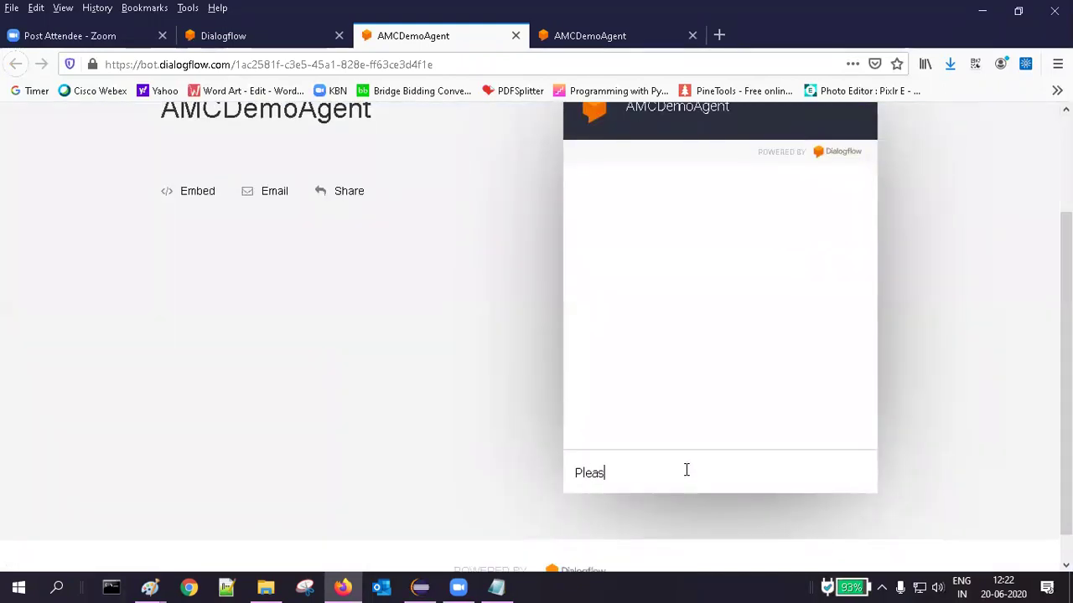
text(e book a ticket to John to Delhi)
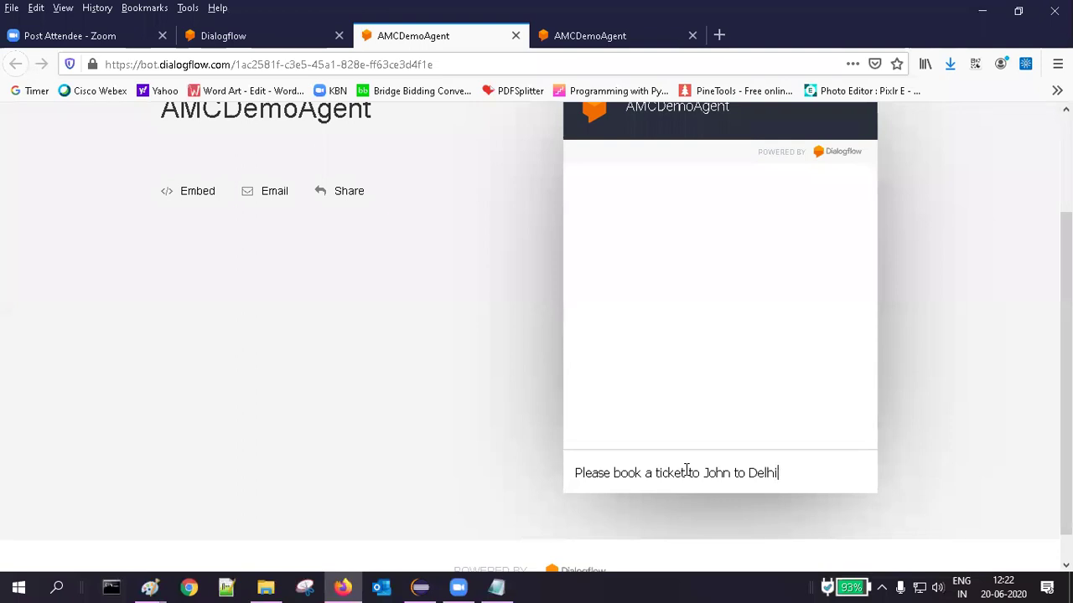
key(Return)
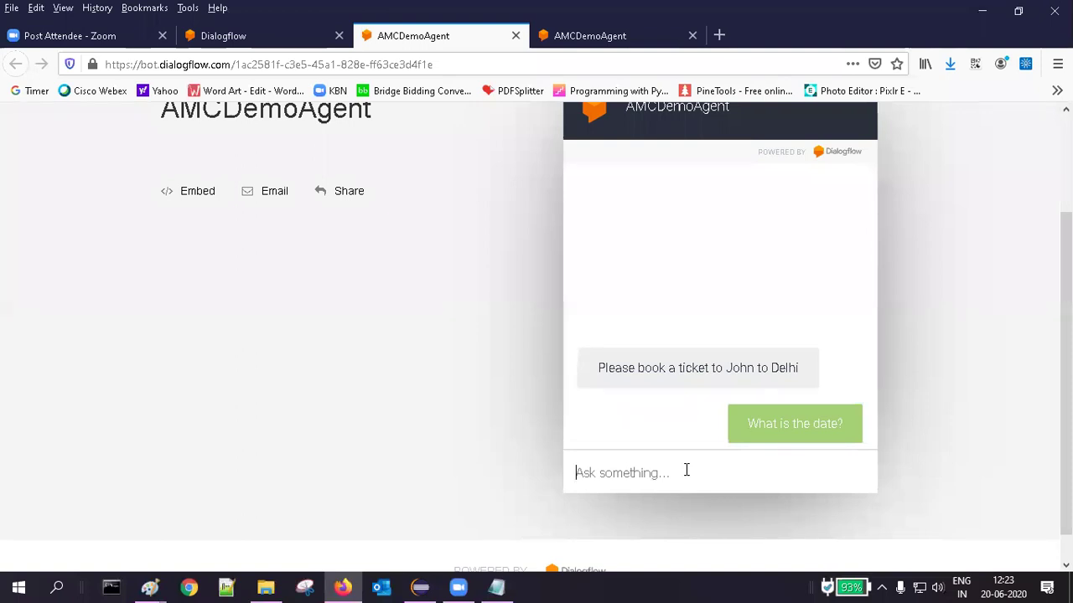
text(Tomorrow)
key(Return)
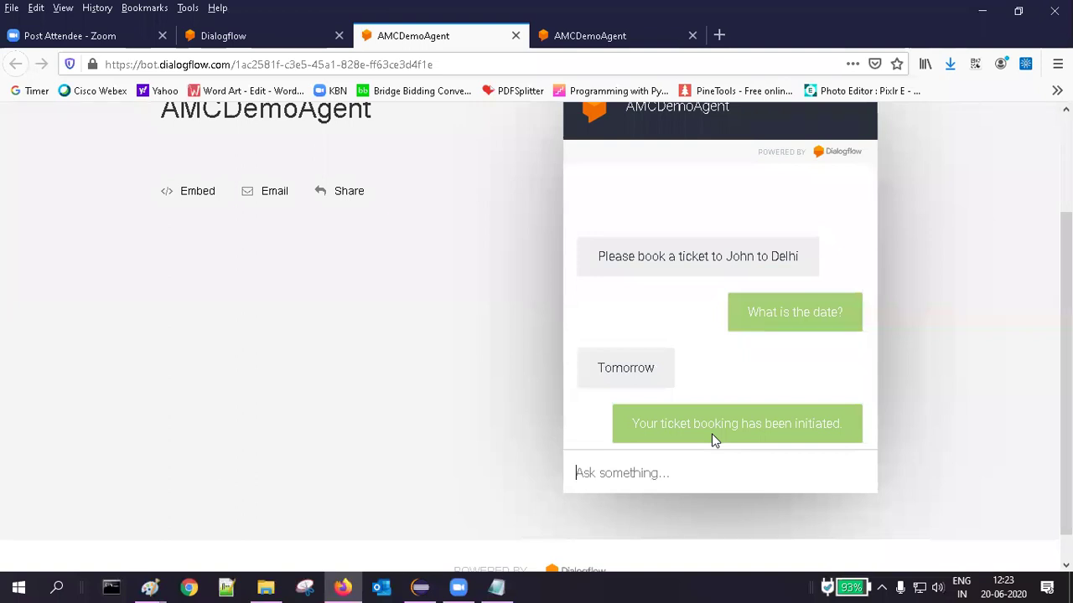
Switch to Eclipse by way of the desktop and show the start of TextClientApplication.java in an enlarged code editor
click(980, 12)
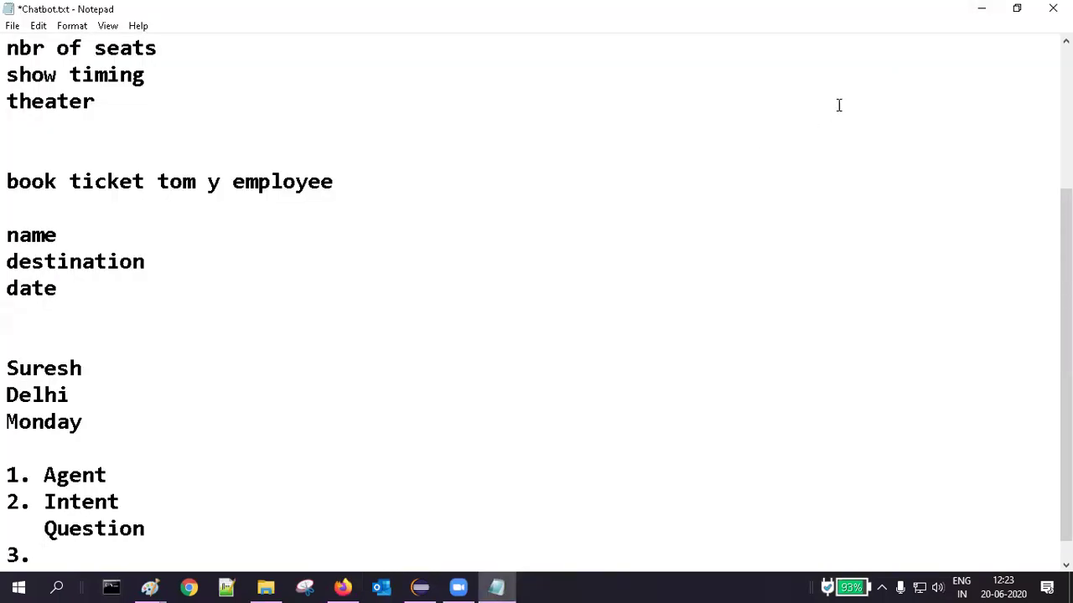
click(983, 14)
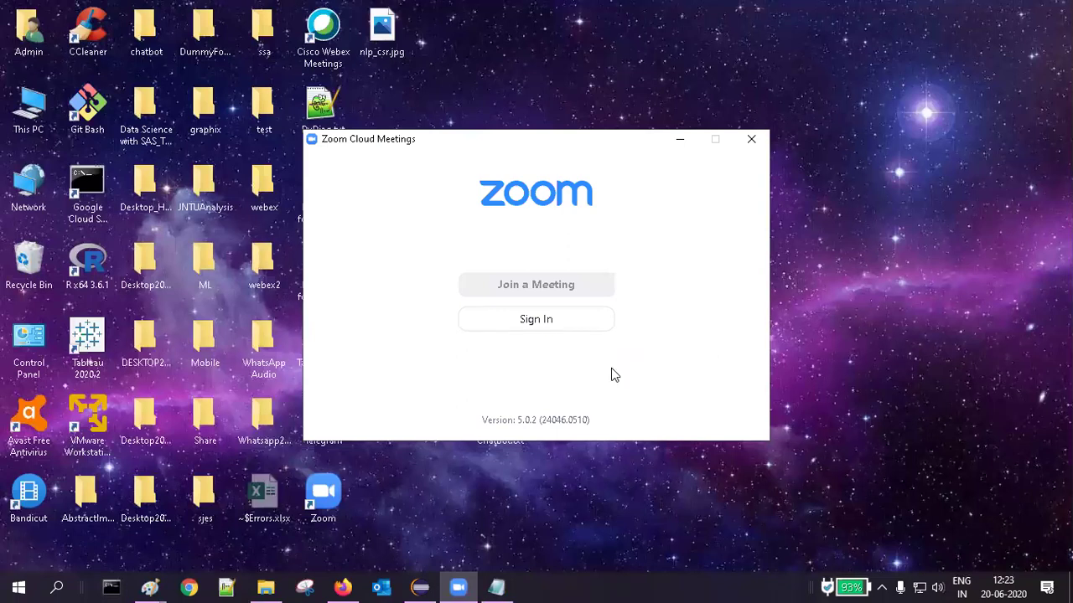
click(420, 586)
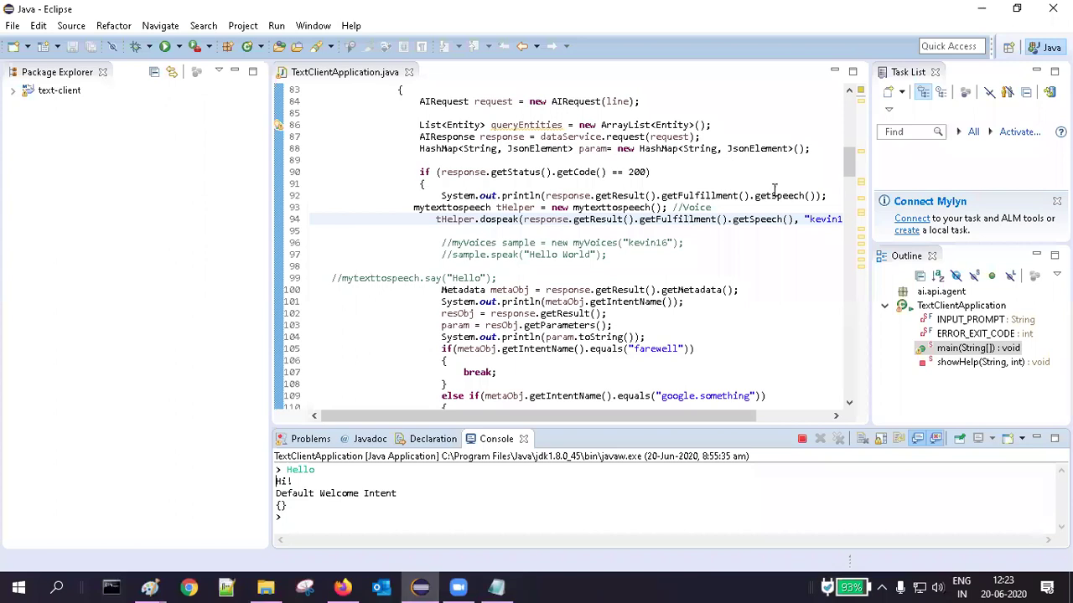
drag(849, 171, 846, 111)
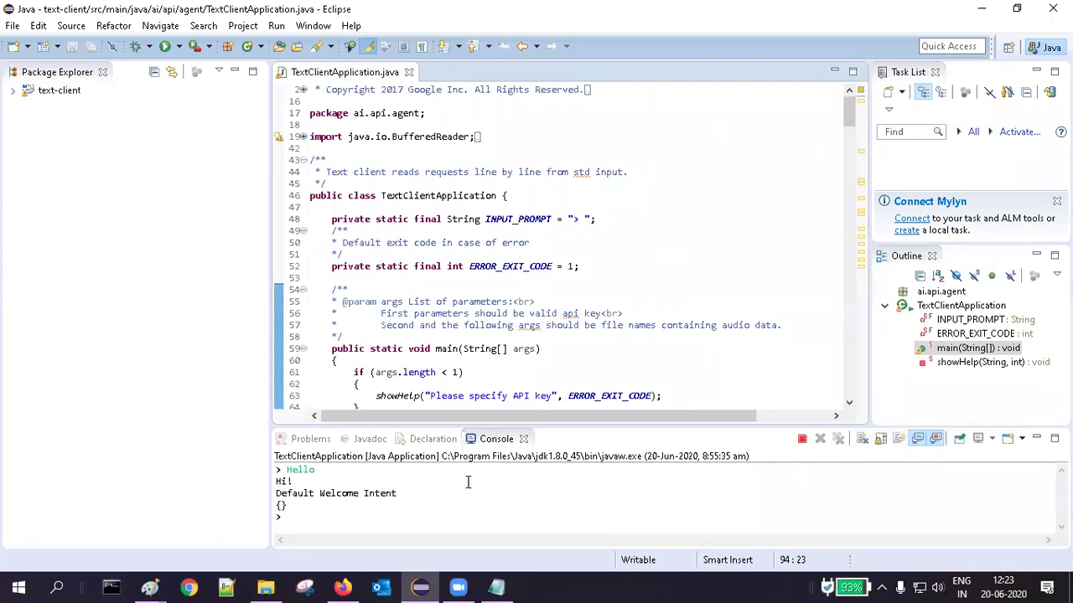
drag(490, 425, 495, 473)
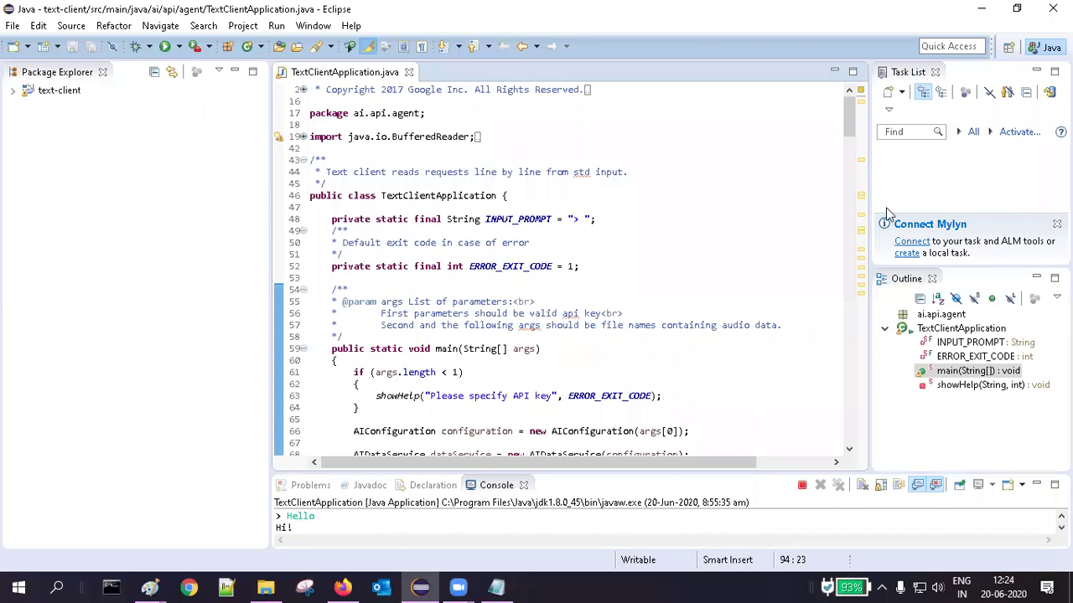
Ask the running text client to book a ticket for a named person by flight to Paris, and enlarge the console for the reply
click(347, 528)
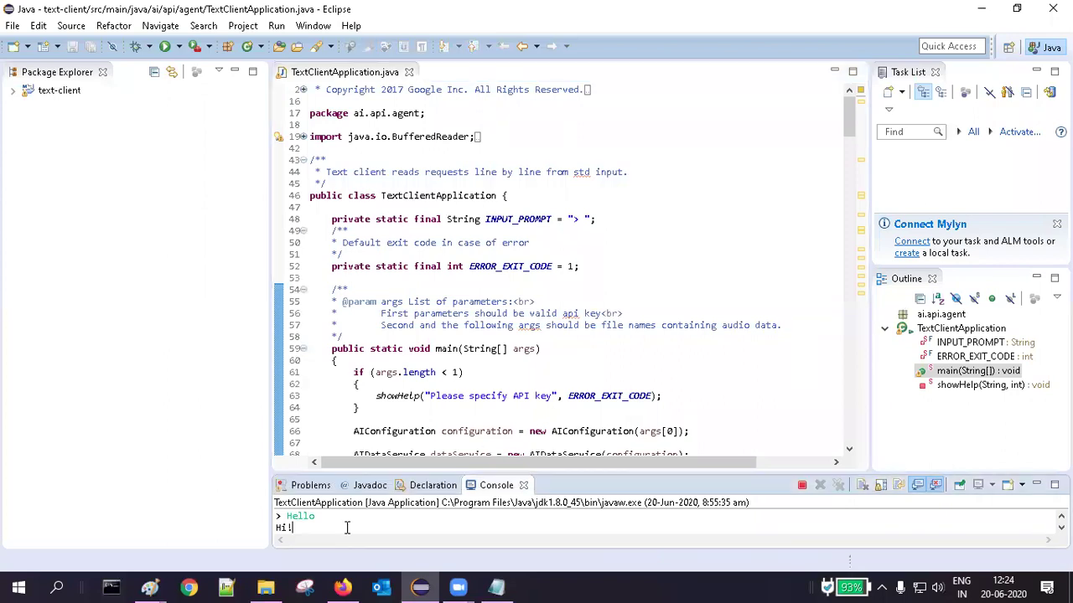
key(Return)
text(Please book a ticket)
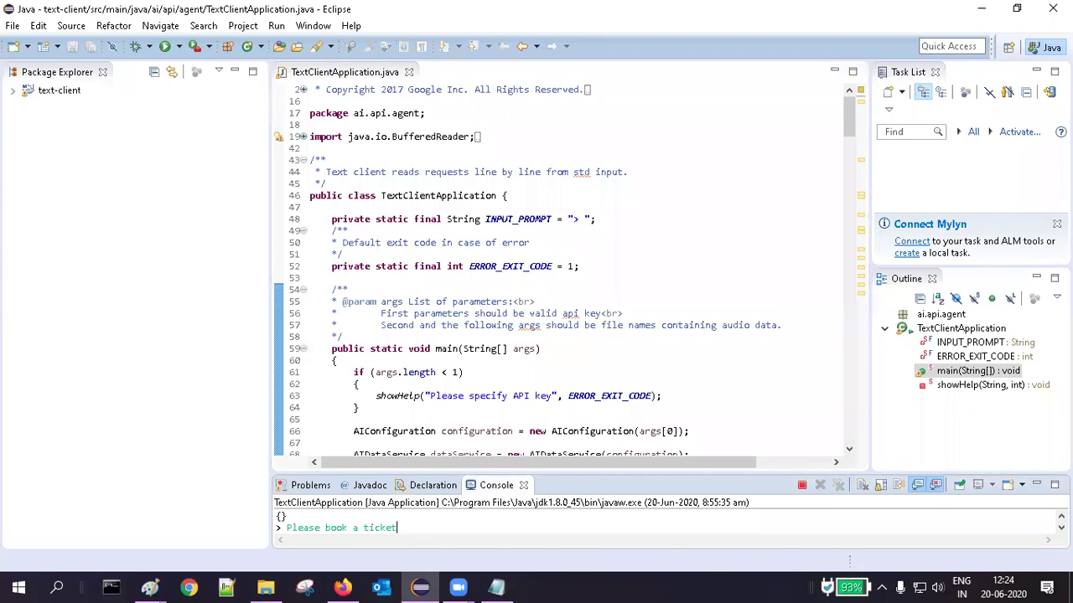
text( for John)
key(XF86AudioRaiseVolume)
key(XF86AudioRaiseVolume)
text(by flight to Paris)
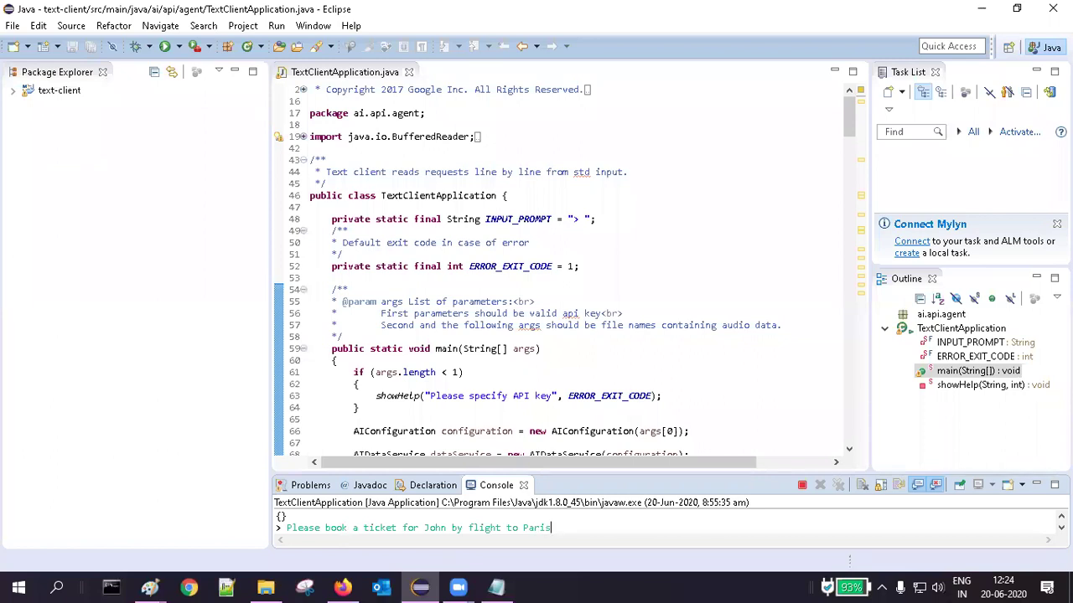
drag(565, 523, 287, 515)
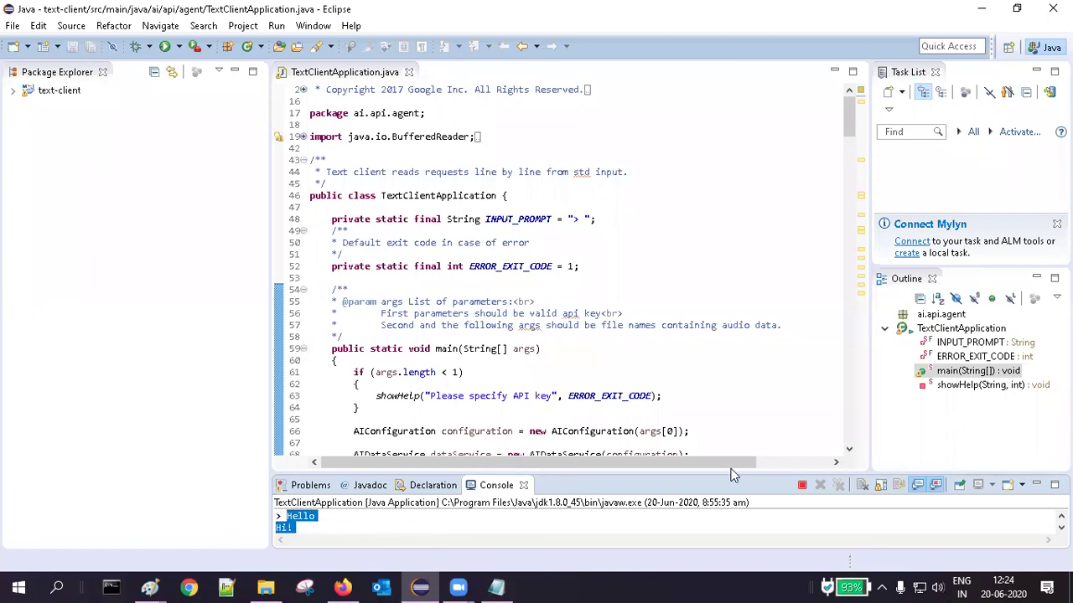
click(746, 515)
scroll(746, 516, down, 1)
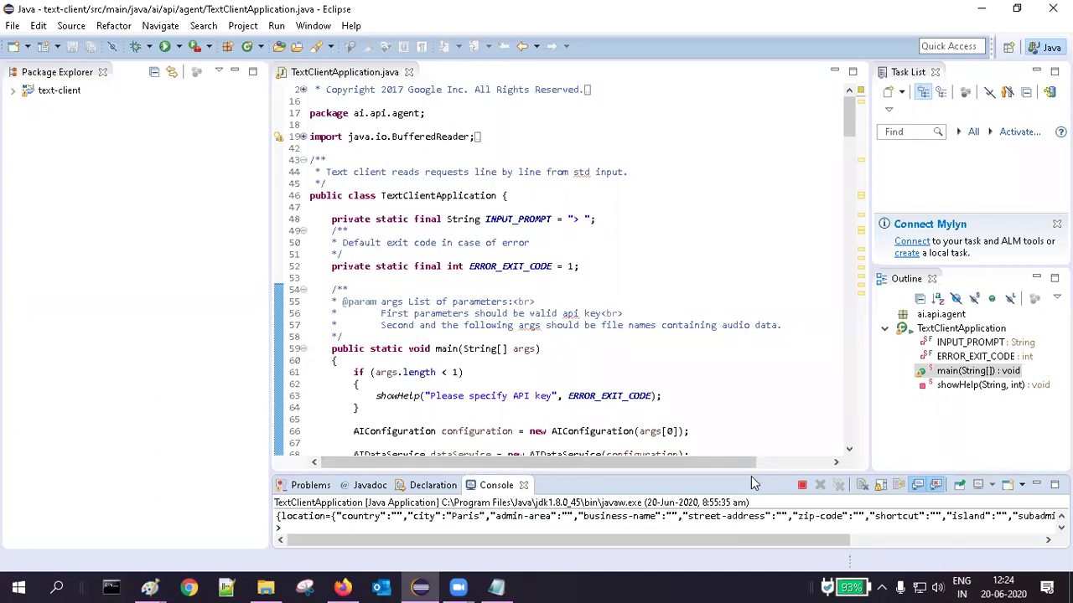
drag(750, 474, 719, 321)
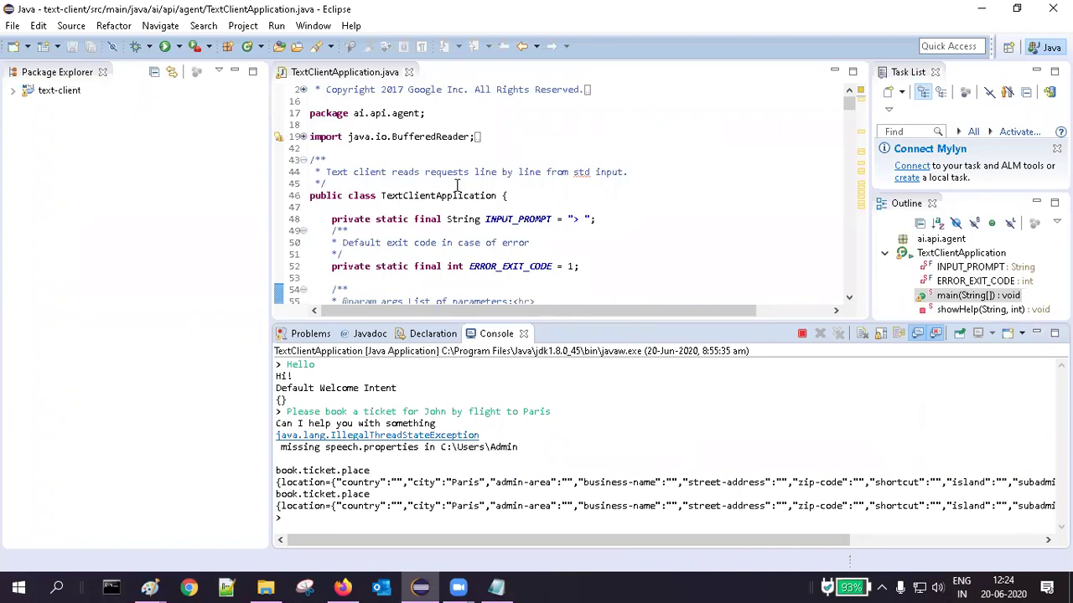
Run TextClientApplication again and send it the messages "Hello" and "How are you"
click(274, 26)
click(298, 42)
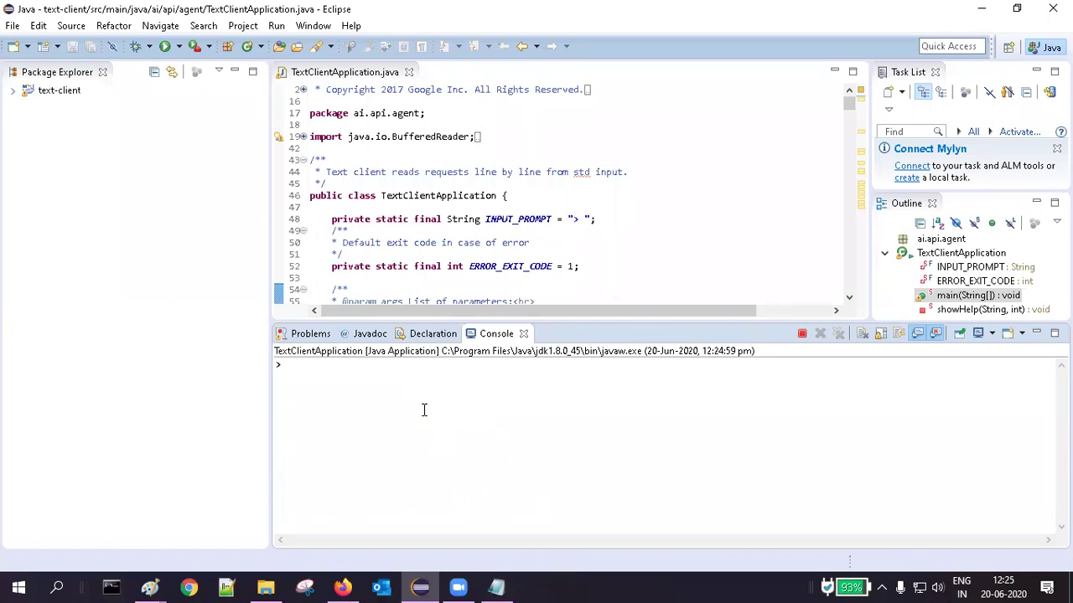
text(Hello)
key(Return)
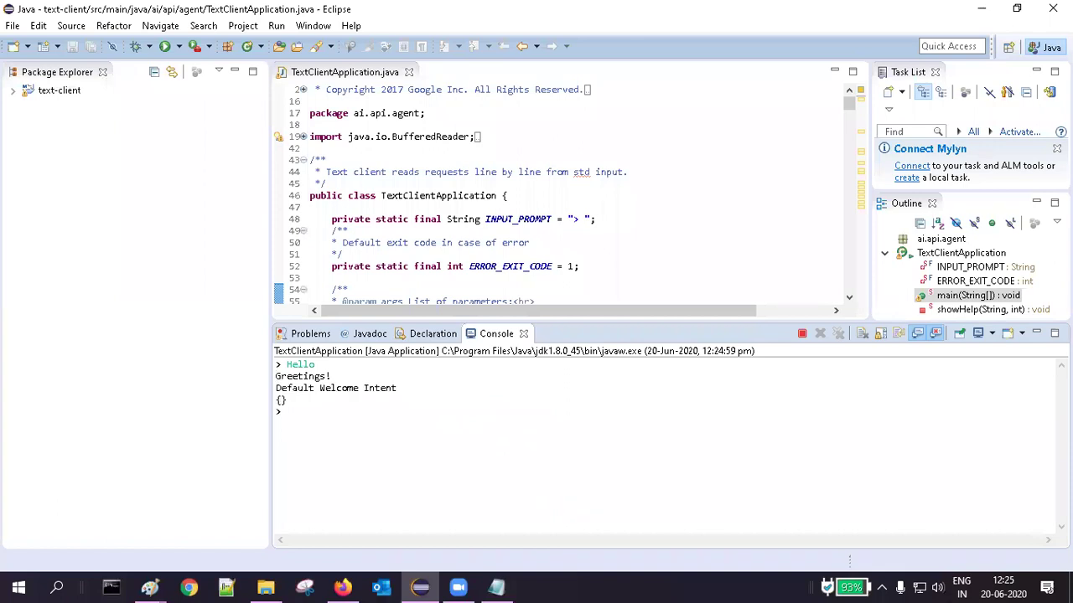
text(How are you)
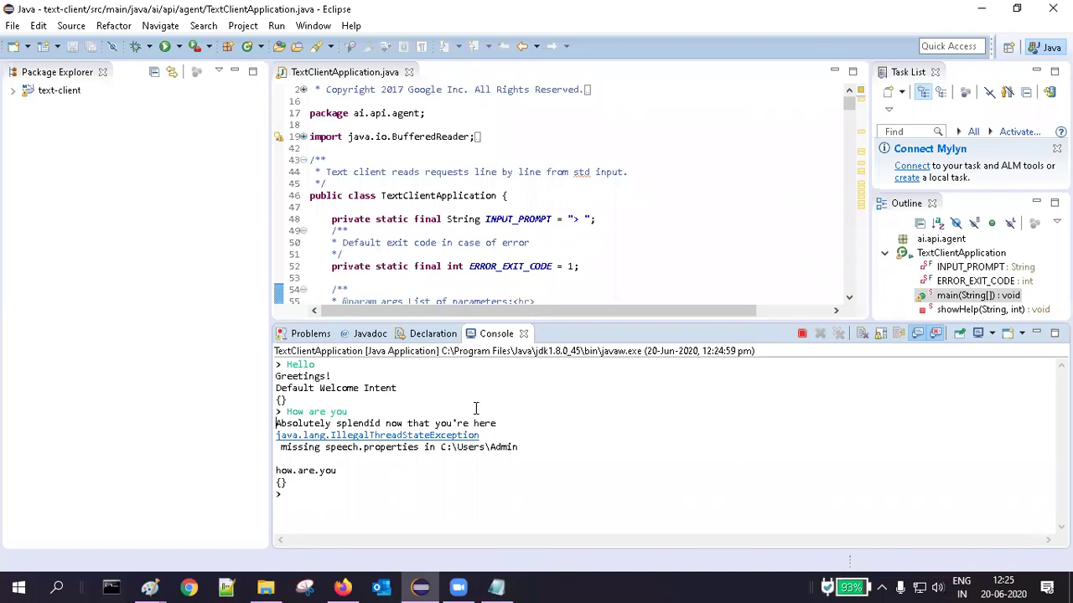
Enlarge the code editor and look through the main method of TextClientApplication.java down to the text-to-speech code
drag(530, 321, 531, 477)
click(528, 371)
key(Down)
key(Down)
key(Down)
key(Down)
key(Down)
key(Down)
key(Down)
key(Down)
key(Down)
key(Down)
key(Down)
key(Down)
key(Down)
key(Down)
key(Down)
key(Down)
key(Down)
key(Down)
key(Down)
key(Down)
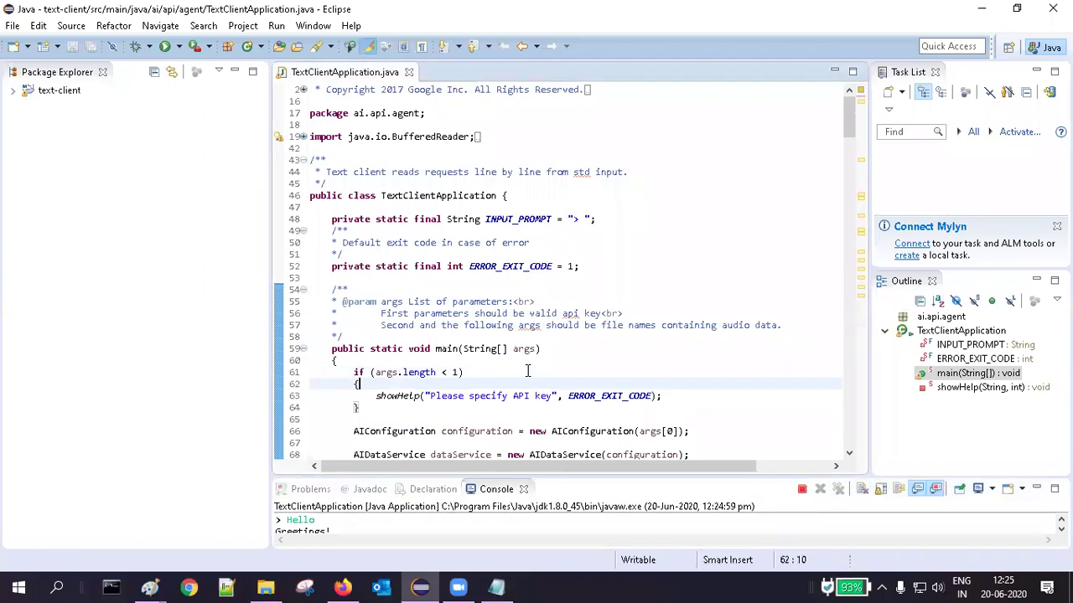
key(Down)
key(Down)
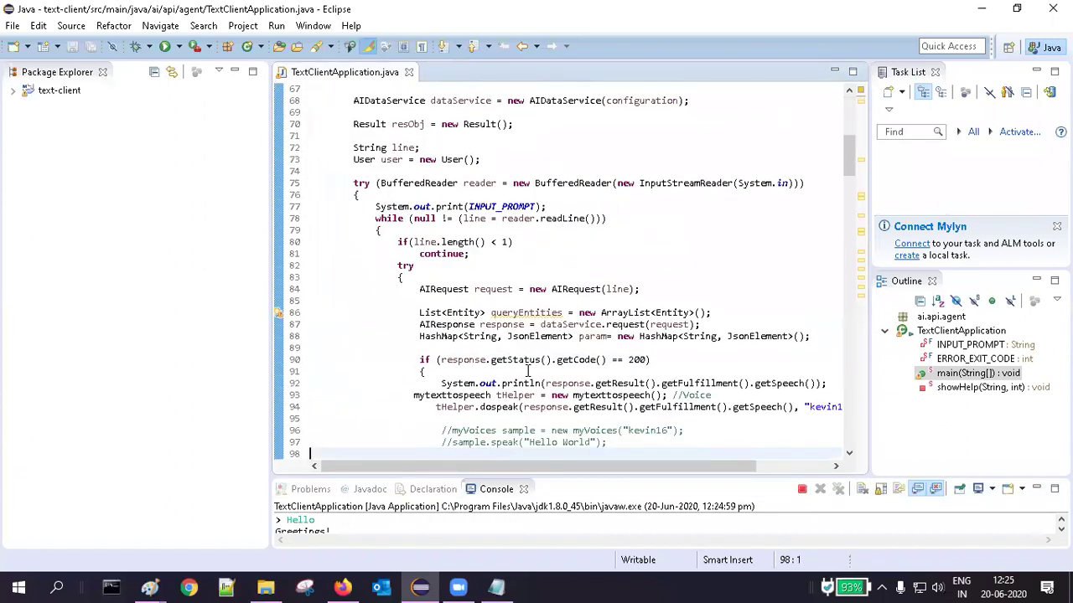
Search TextClientApplication.java from its beginning for "speech" and close the search dialog at the first match
key(ctrl+Home)
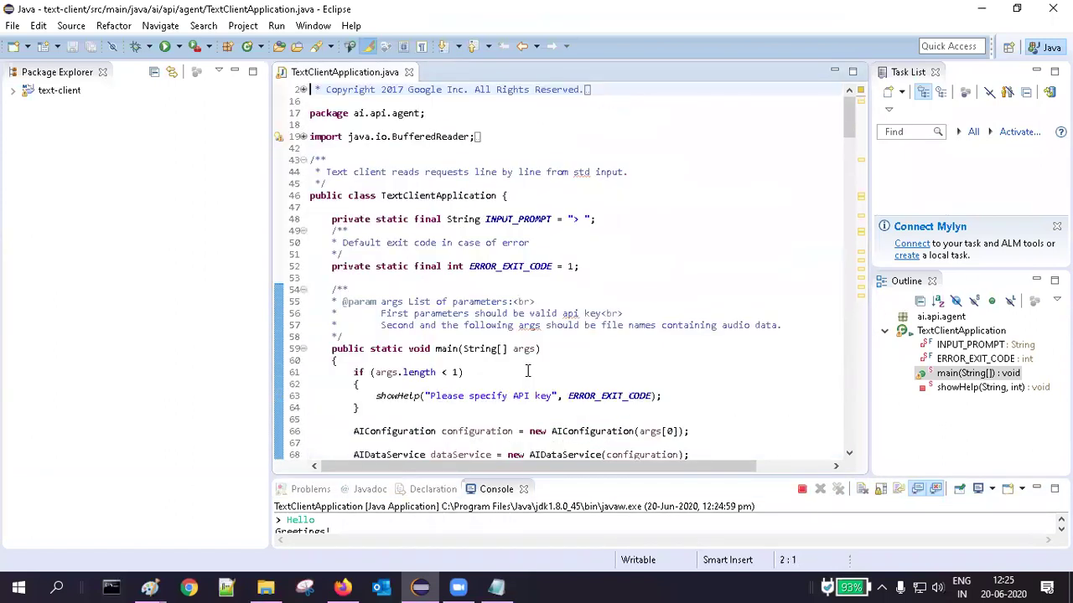
key(ctrl+f)
text(speech)
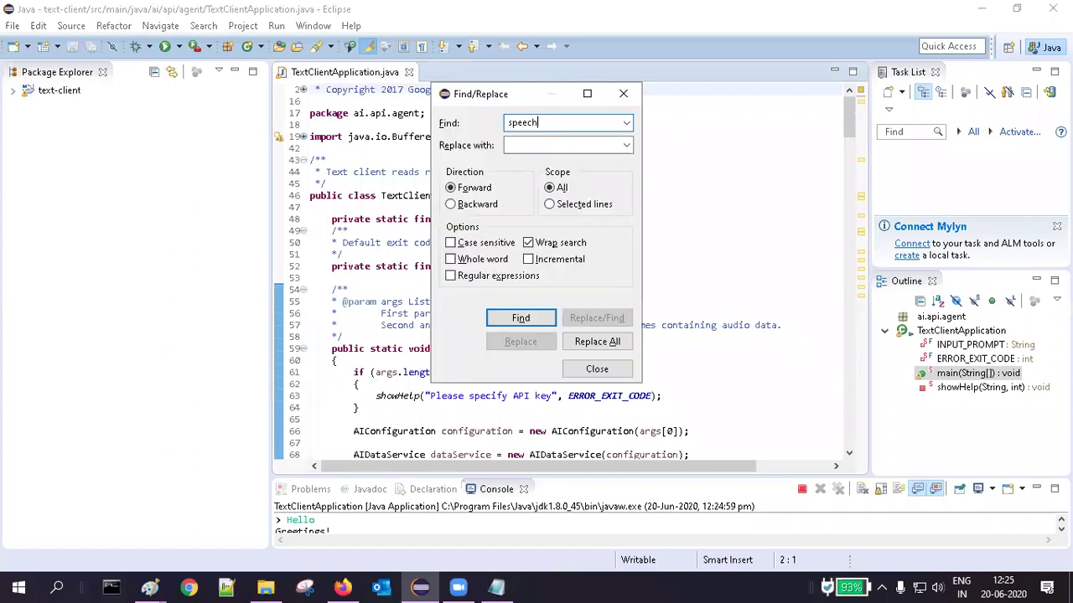
key(Return)
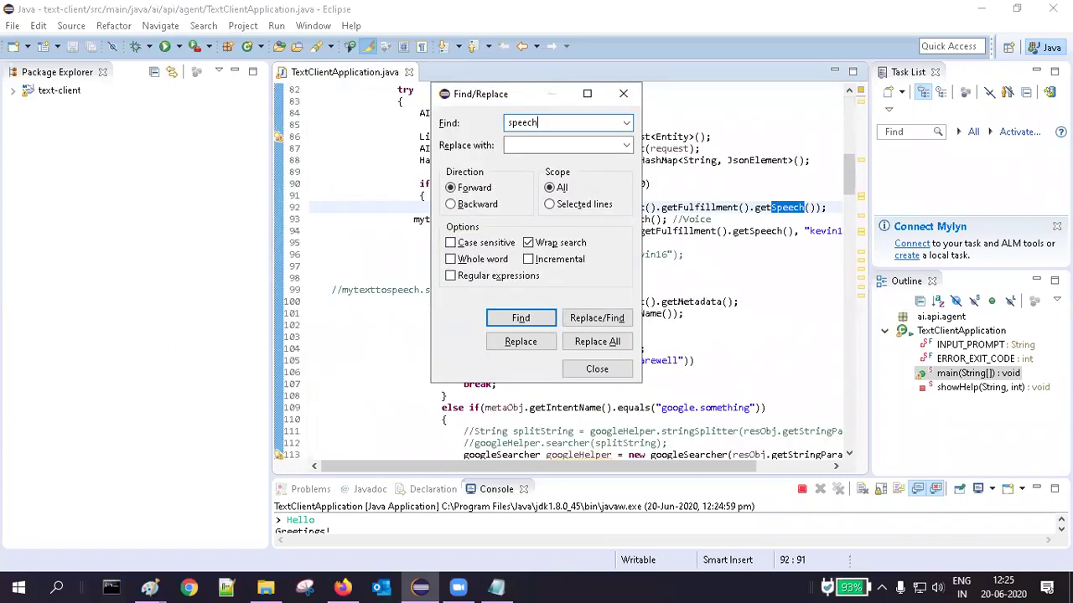
click(596, 368)
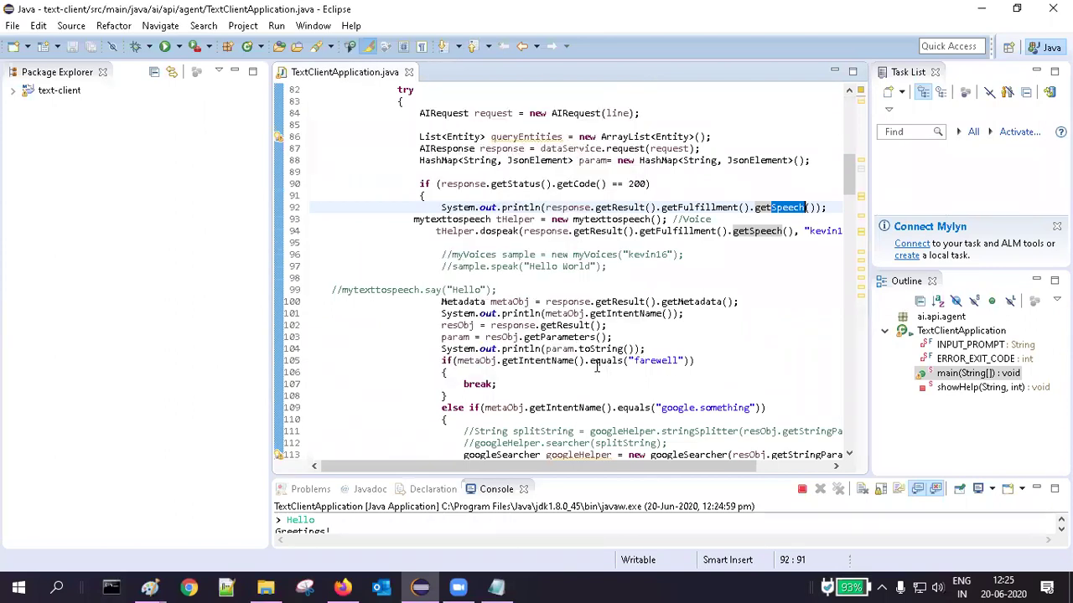
Comment out the line creating the mytexttospeech tHelper object and the tHelper.dospeak call below it
click(410, 219)
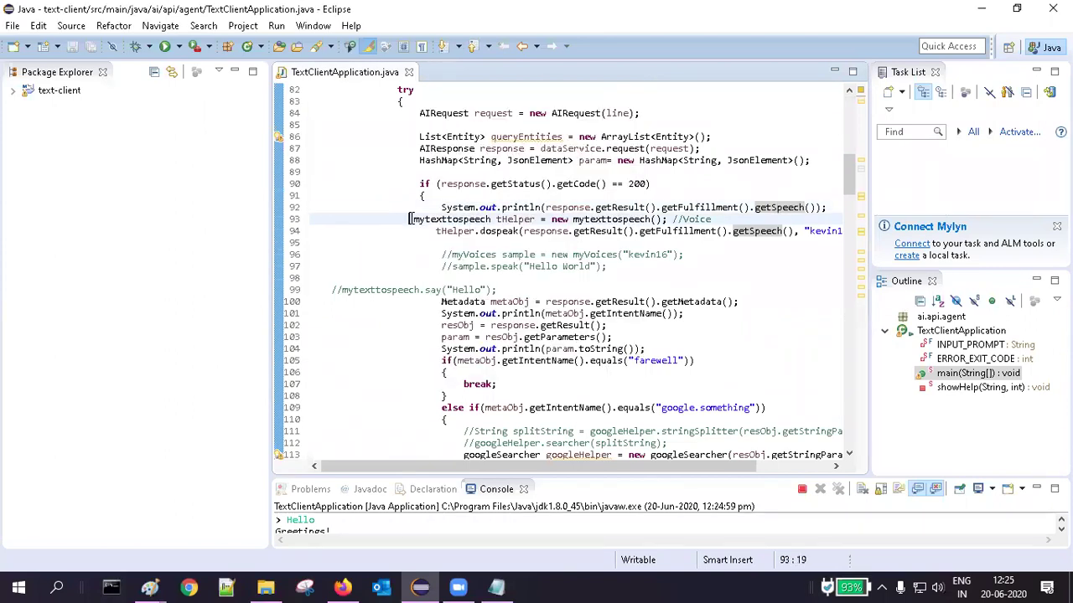
text(//)
key(Down)
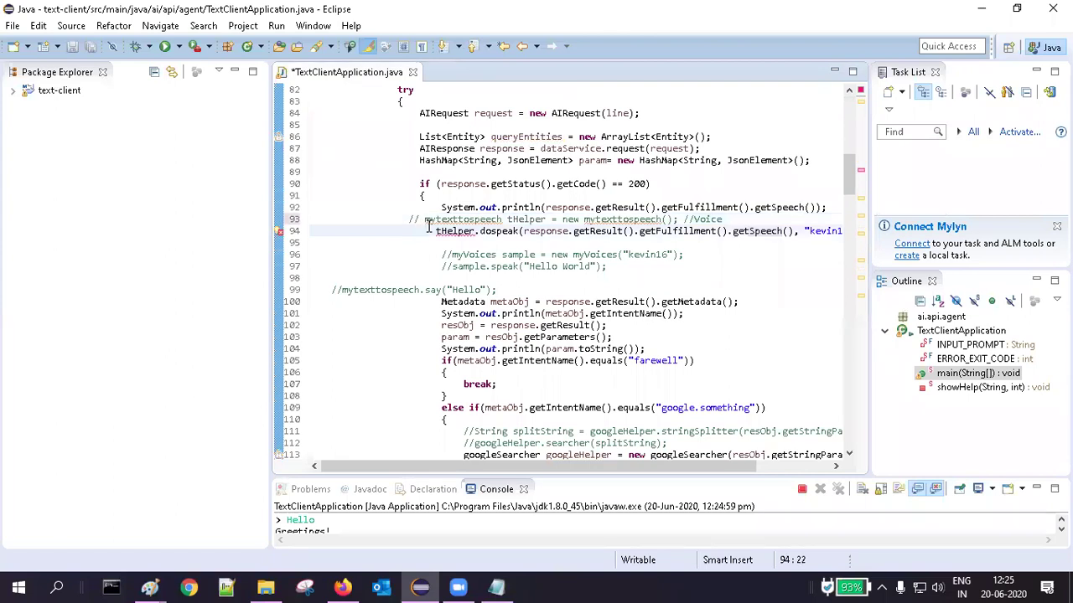
text(//)
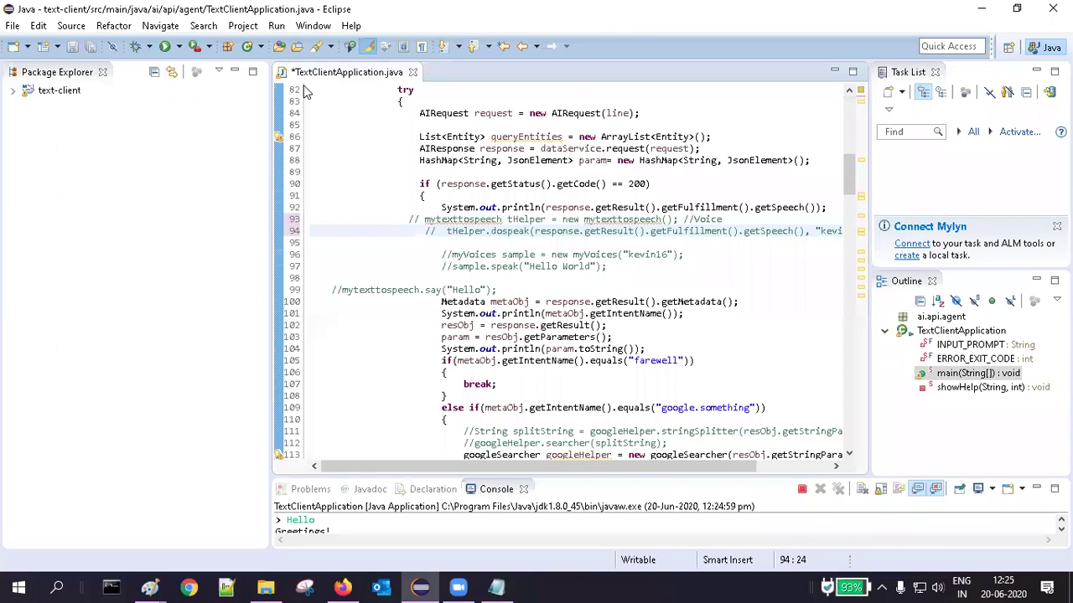
Save TextClientApplication.java and run it again, with the console enlarged
click(276, 26)
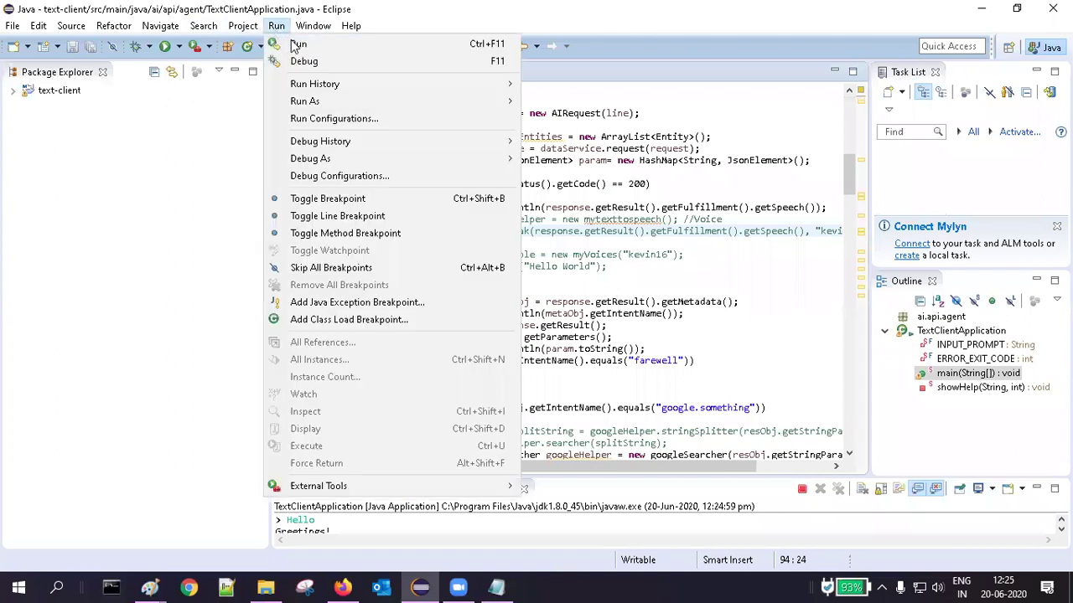
click(298, 45)
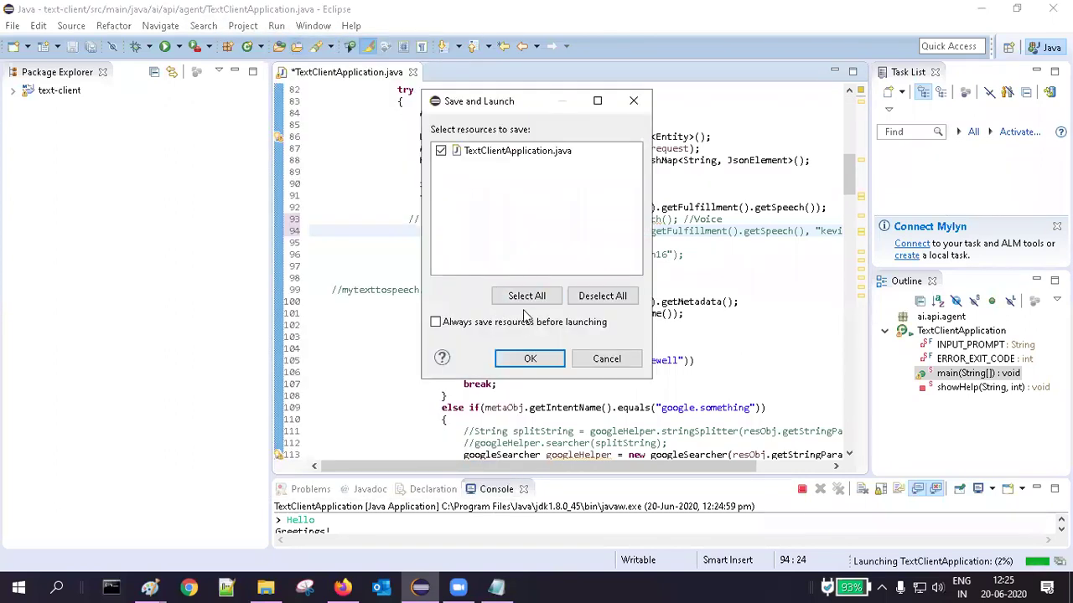
click(526, 359)
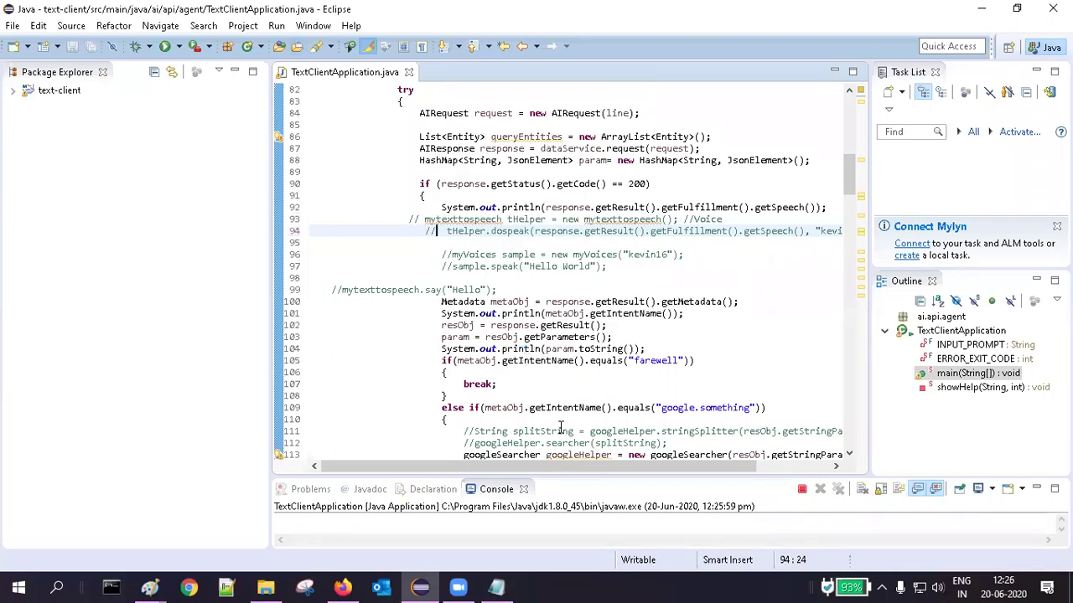
drag(564, 474, 548, 279)
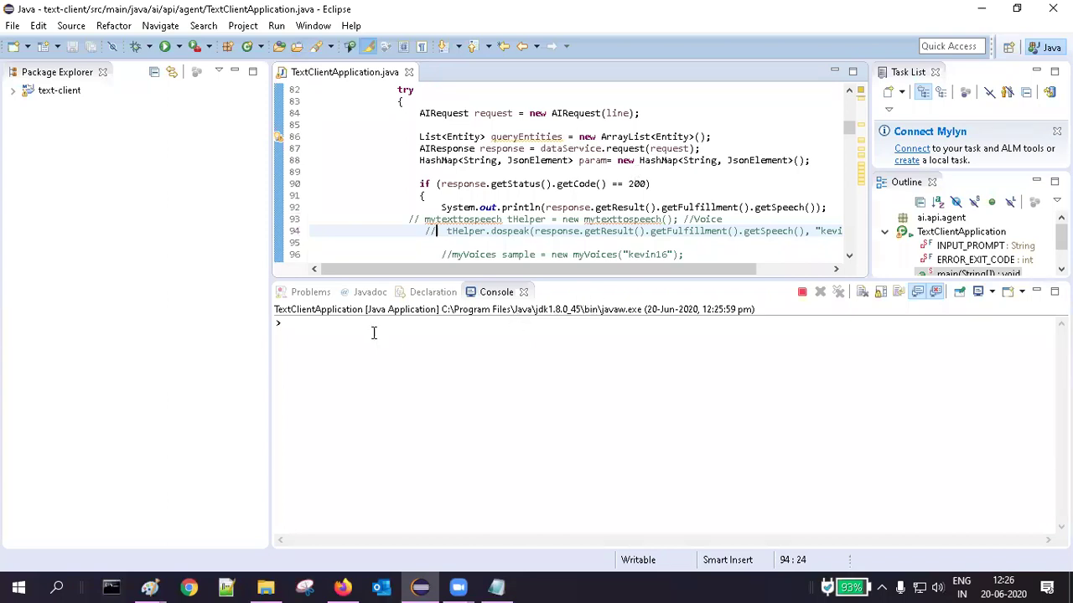
Switch to Firefox, return to the Dialogflow console and close the Web Demo settings
click(343, 587)
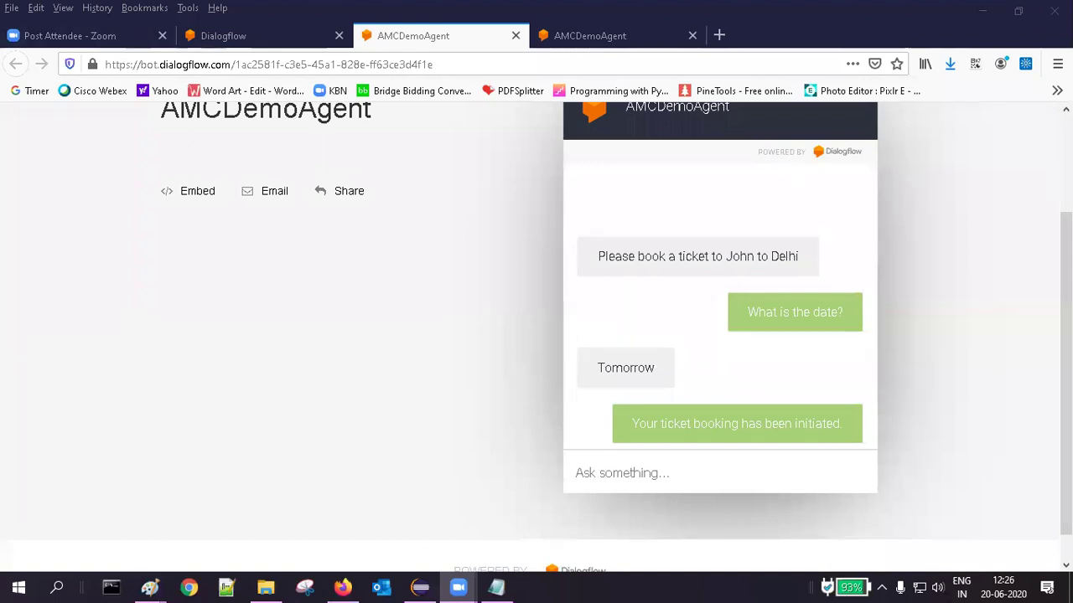
click(270, 37)
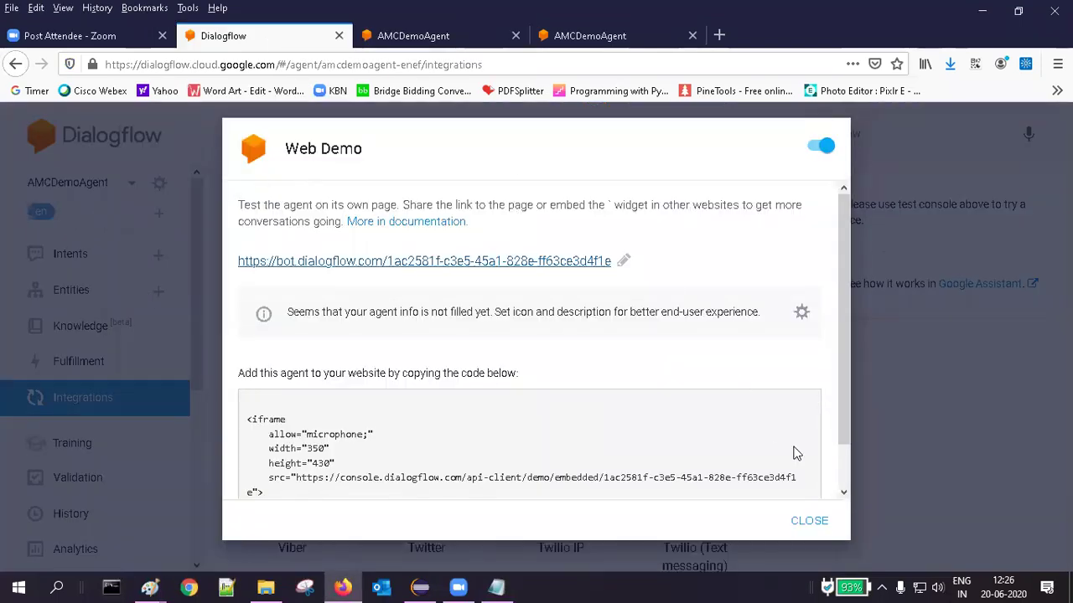
click(810, 521)
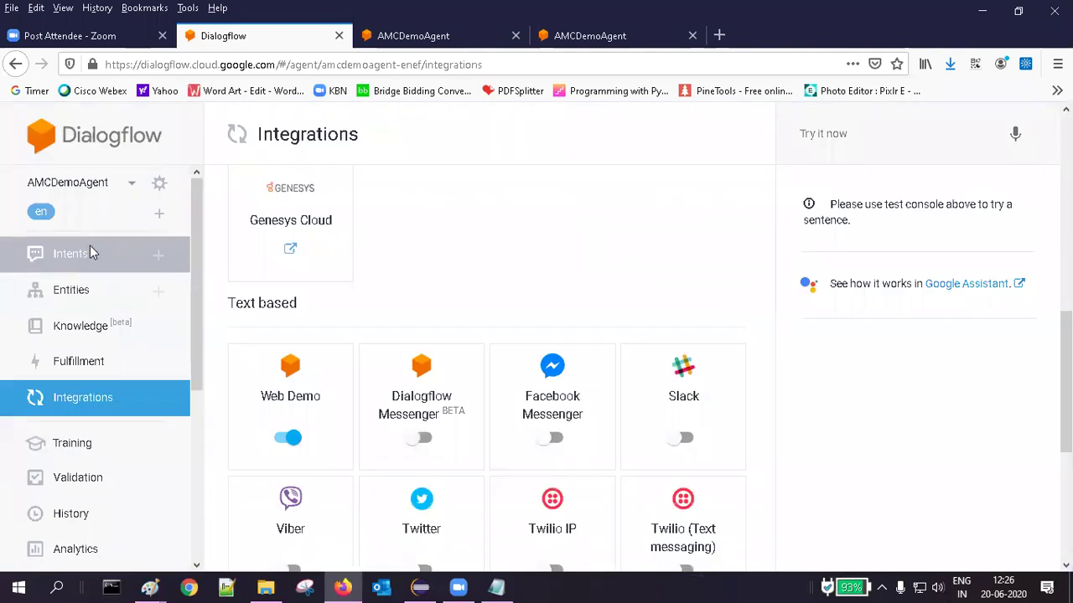
Switch to the RAK agent and look through the first page of its intents list
click(94, 197)
click(50, 226)
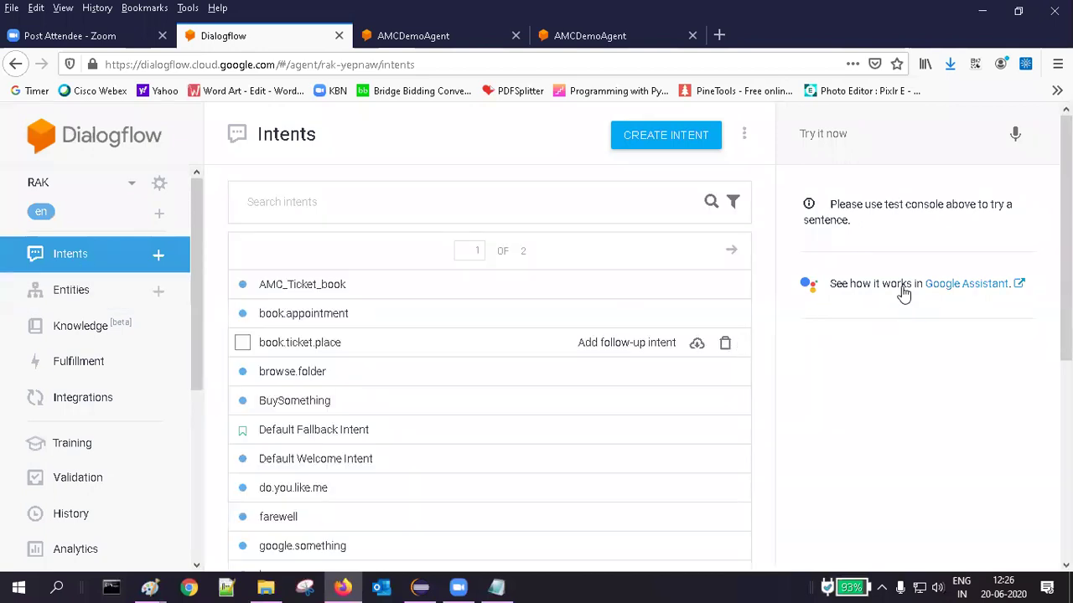
scroll(489, 369, down, 3)
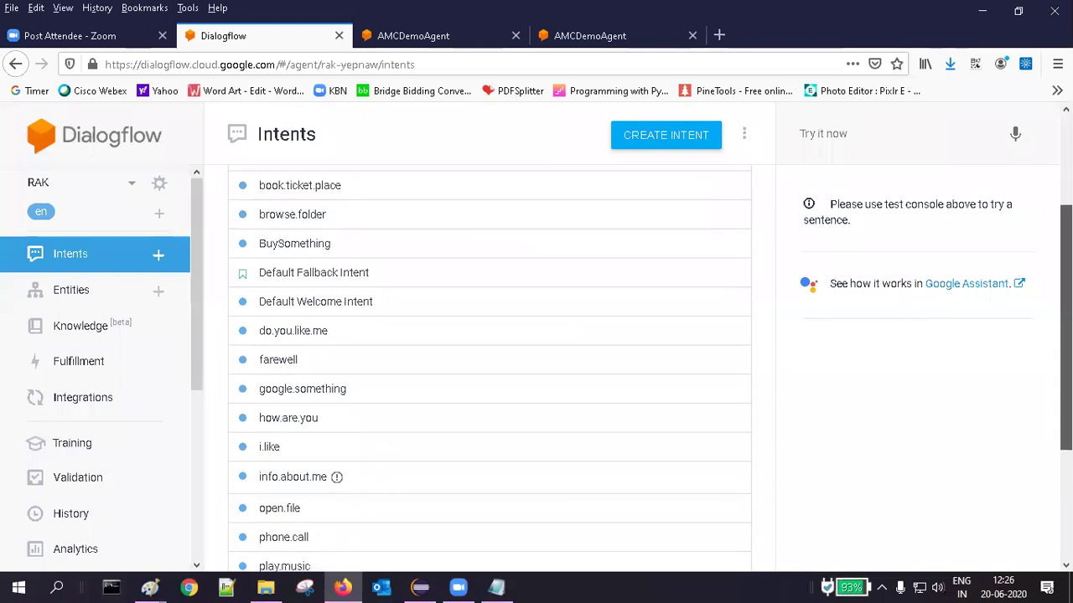
scroll(490, 368, down, 1)
scroll(490, 369, down, 2)
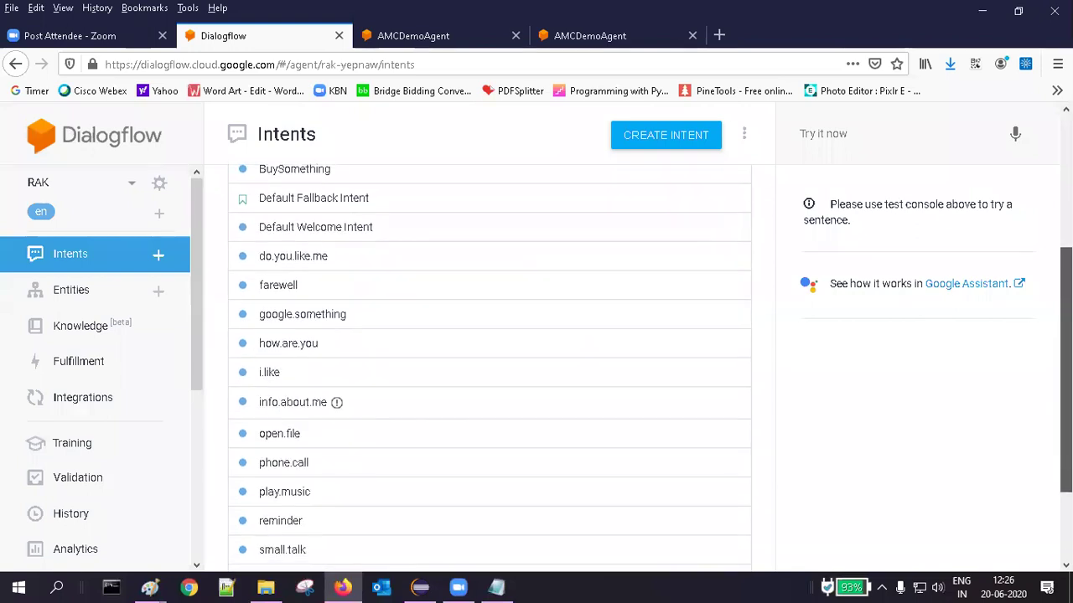
scroll(489, 368, down, 1)
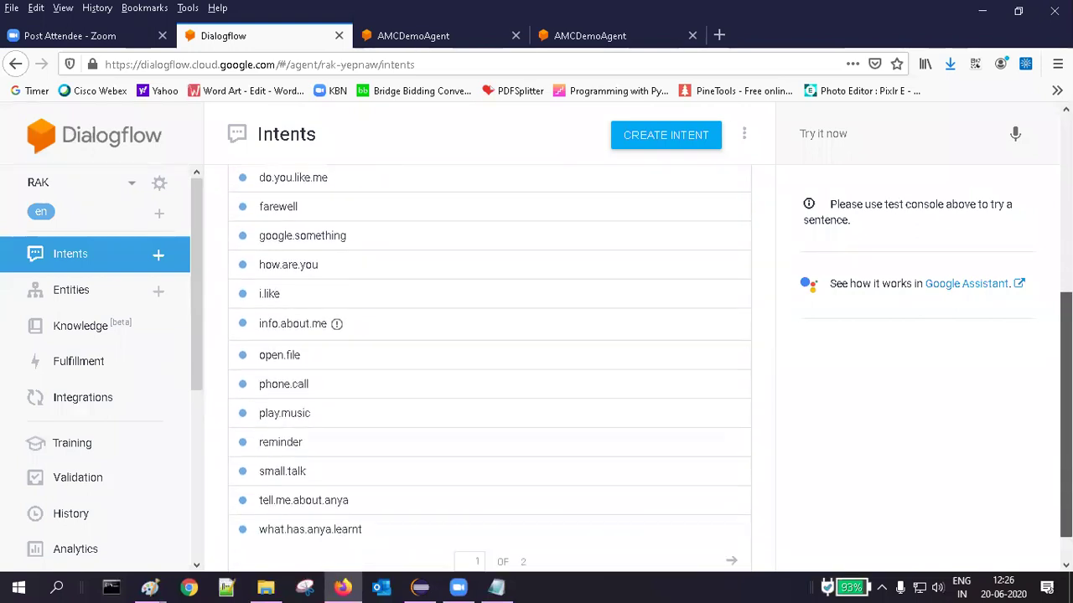
scroll(1042, 304, up, 9)
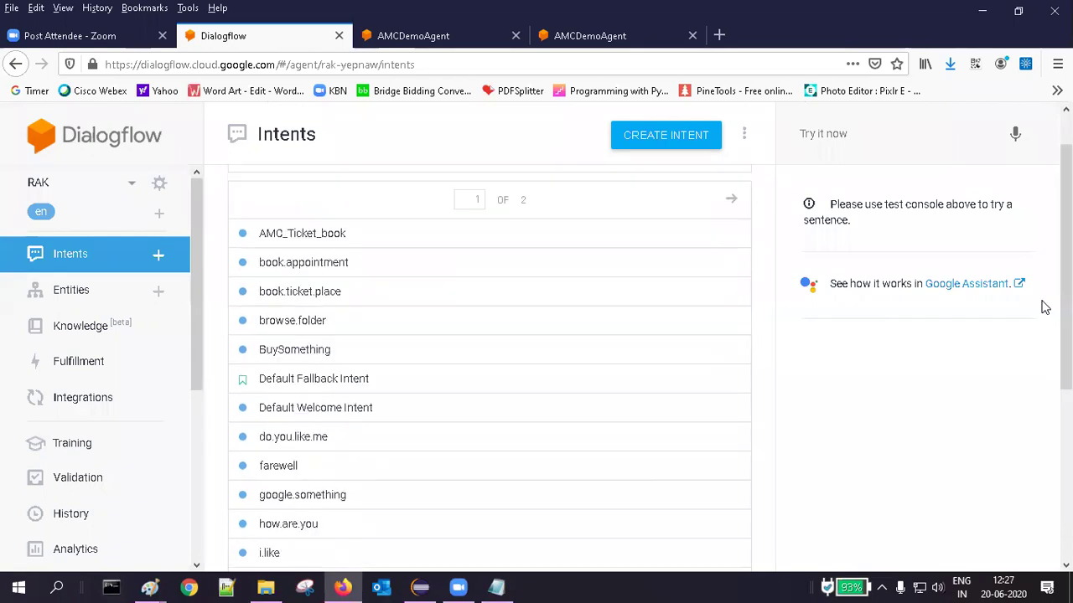
Switch to Eclipse and send "show music" and "play airplanes" to the chatbot in the console
click(420, 586)
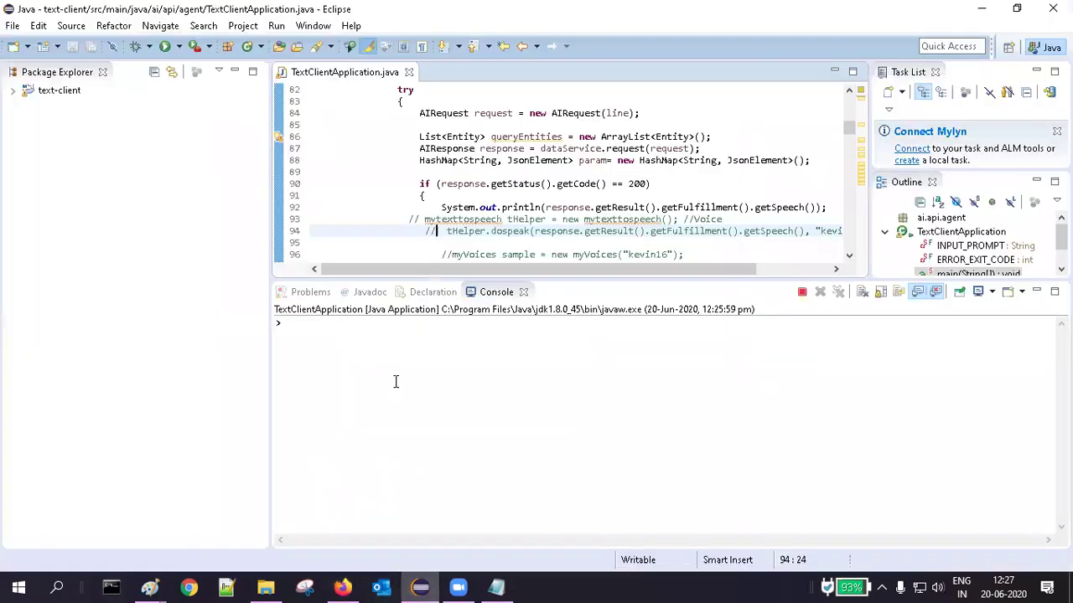
click(364, 336)
text(show )
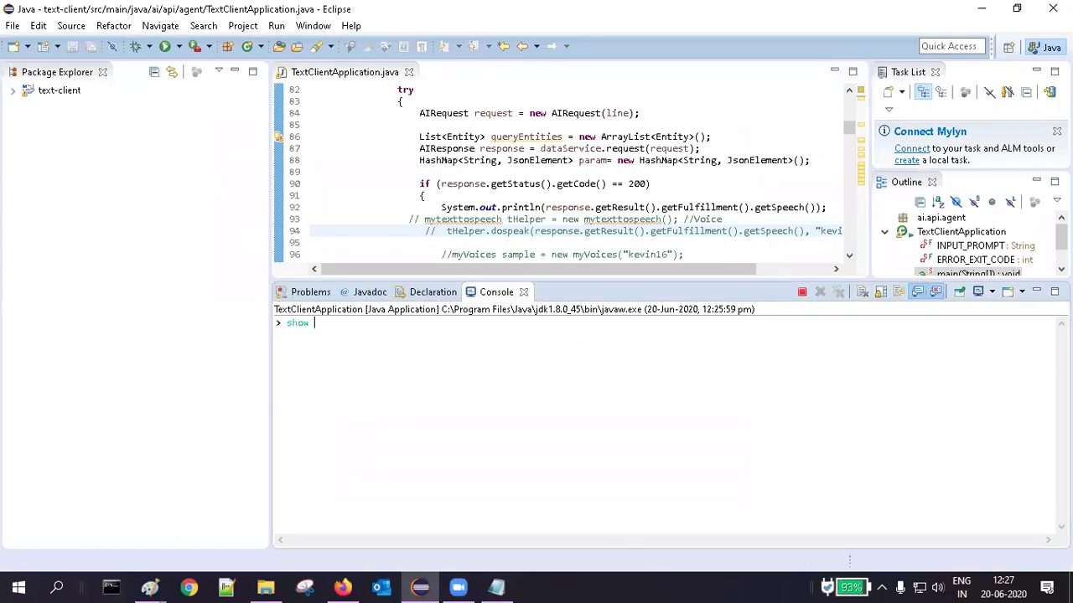
text(music)
key(Return)
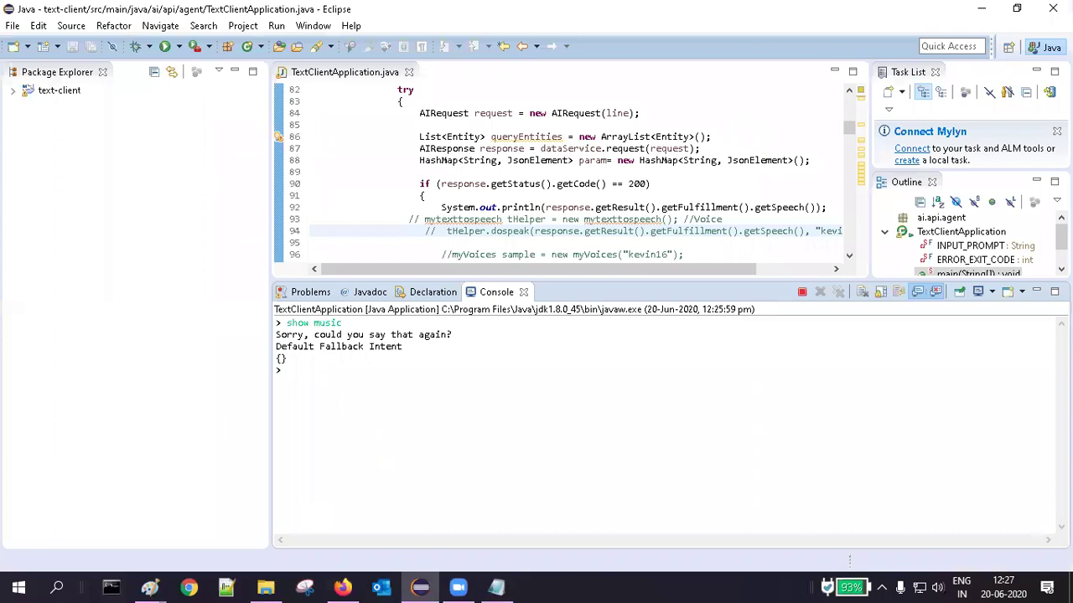
text(play airplanes)
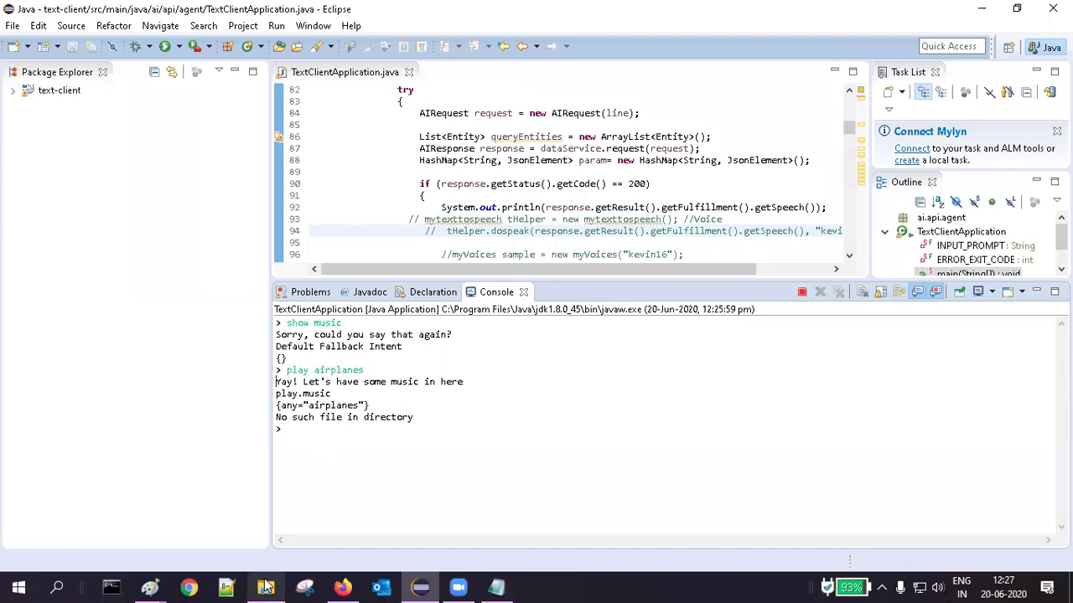
In File Explorer, copy the Relaxing Morning Music MP4 from the search results into the personal Music folder under C:\home
mouse_move(267, 586)
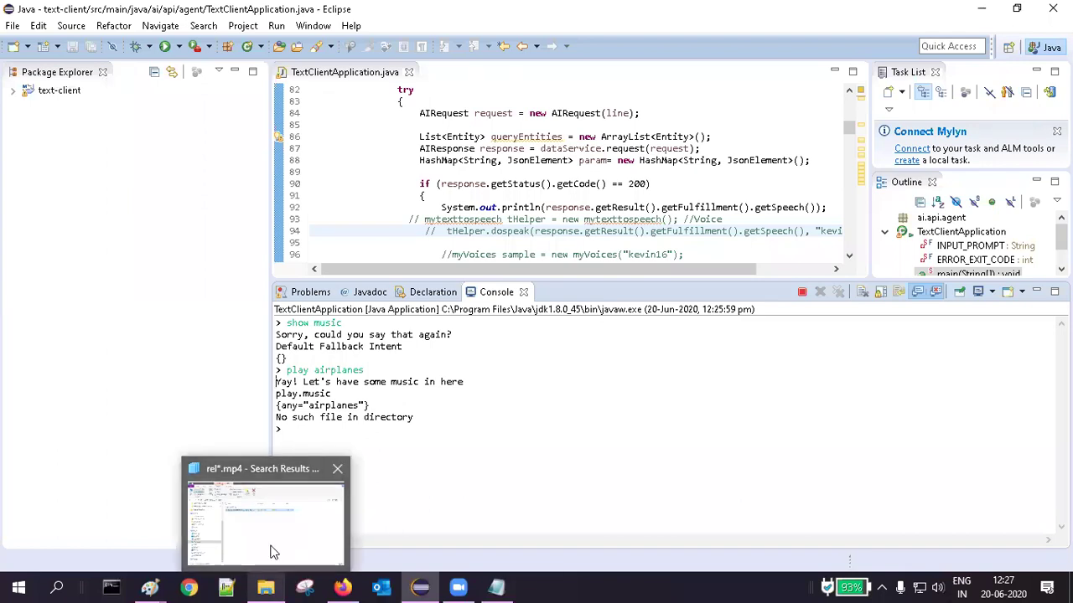
click(272, 551)
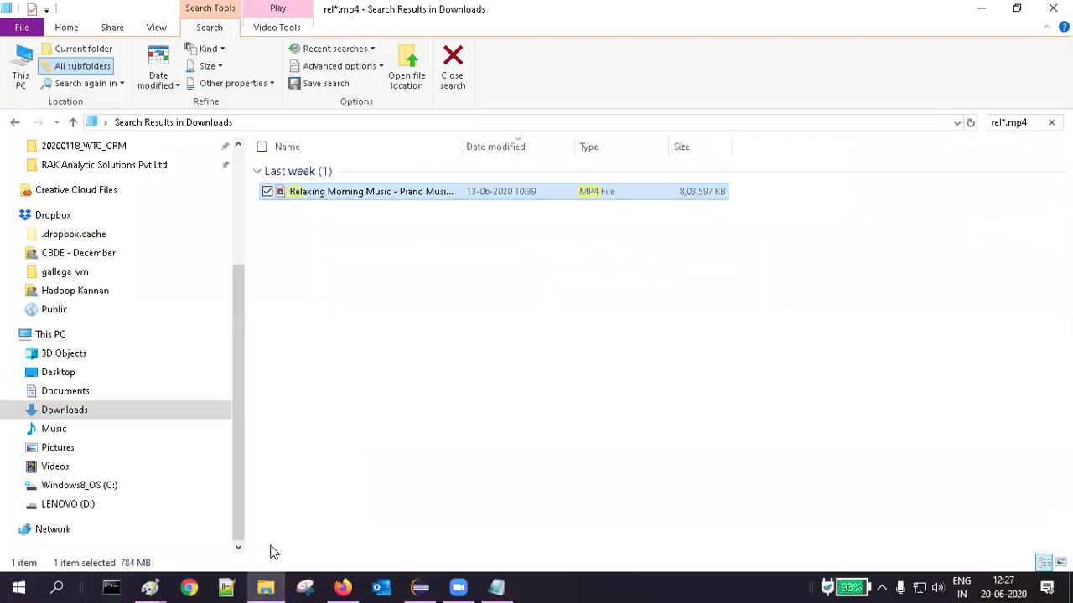
click(331, 198)
click(103, 493)
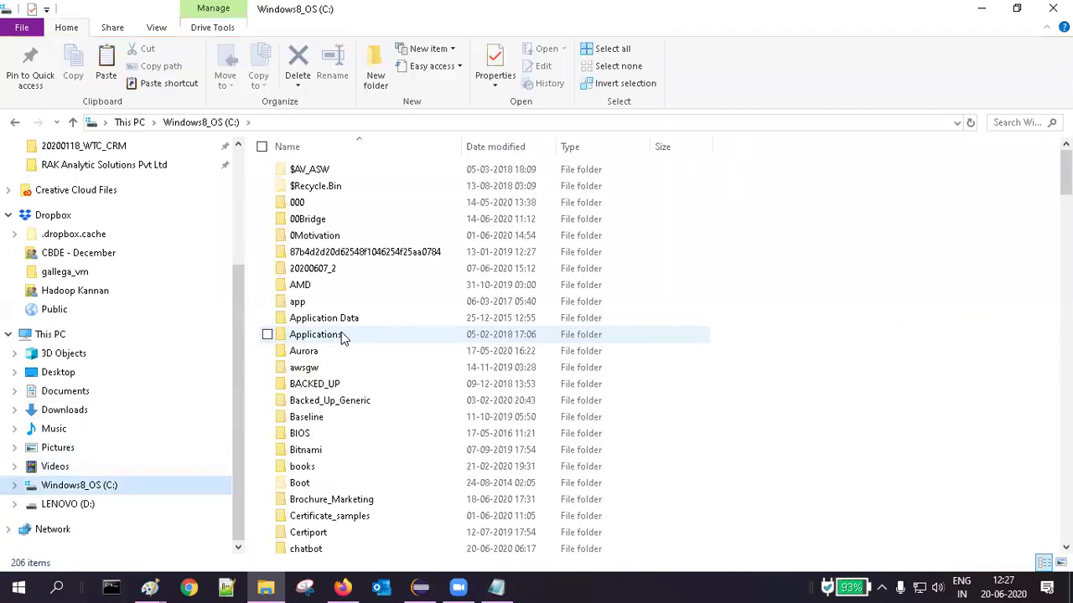
click(341, 332)
key(h)
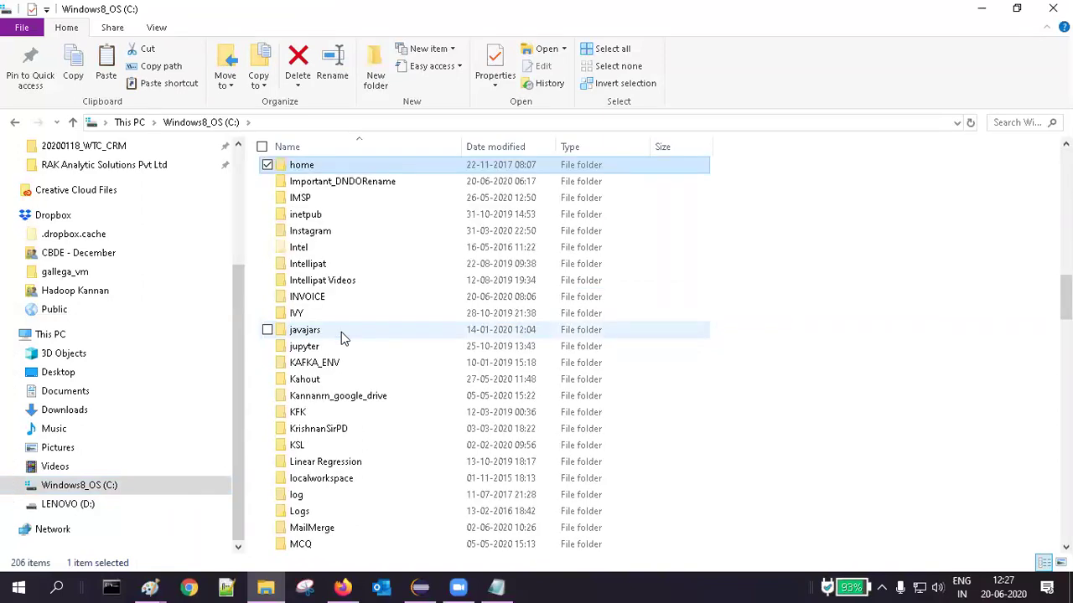
key(Return)
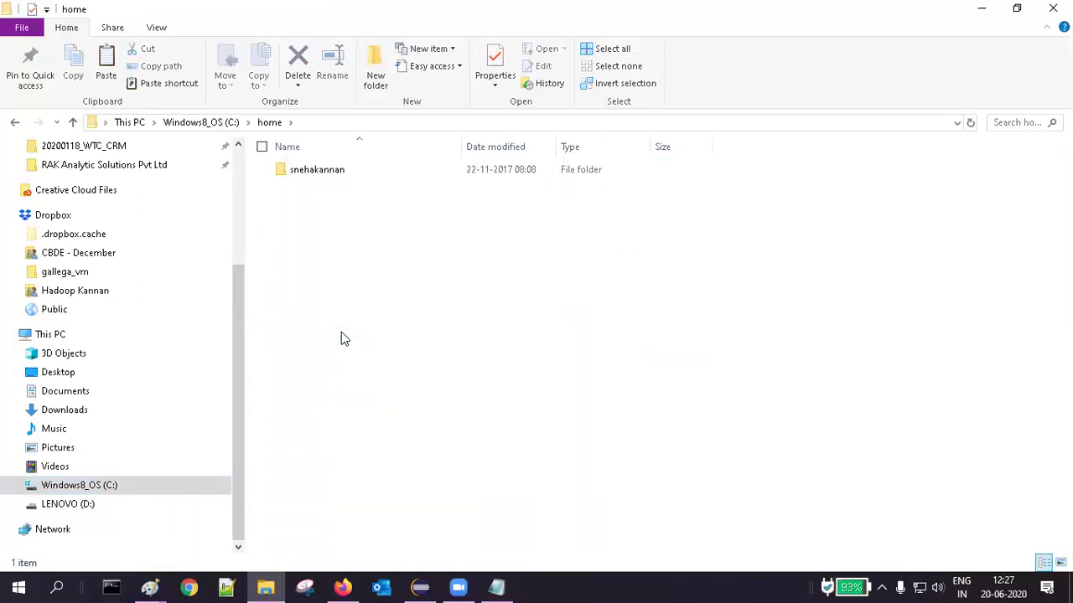
click(343, 172)
double_click(343, 171)
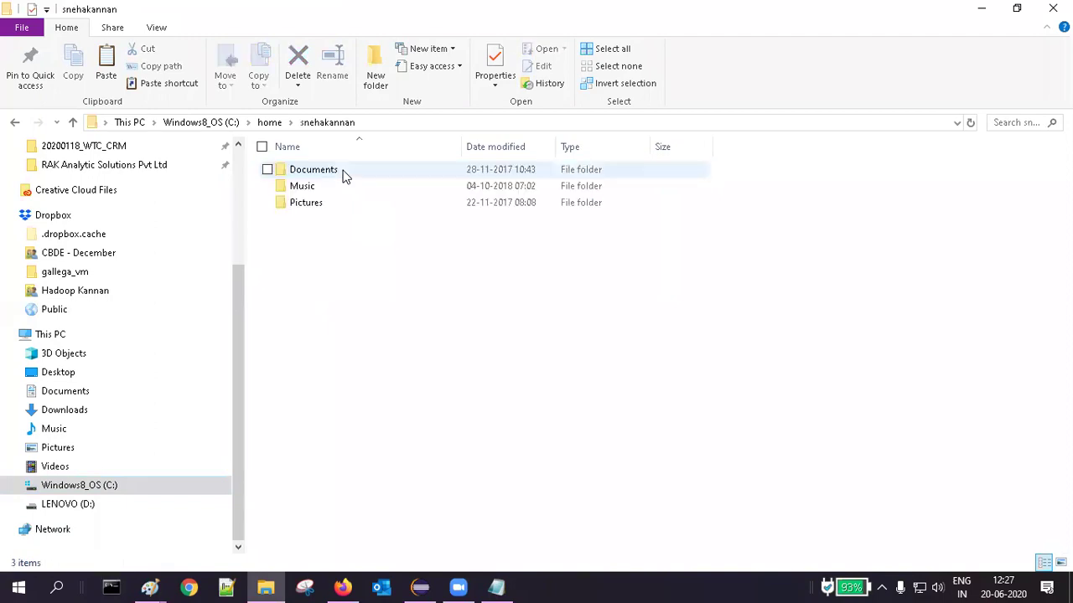
double_click(324, 185)
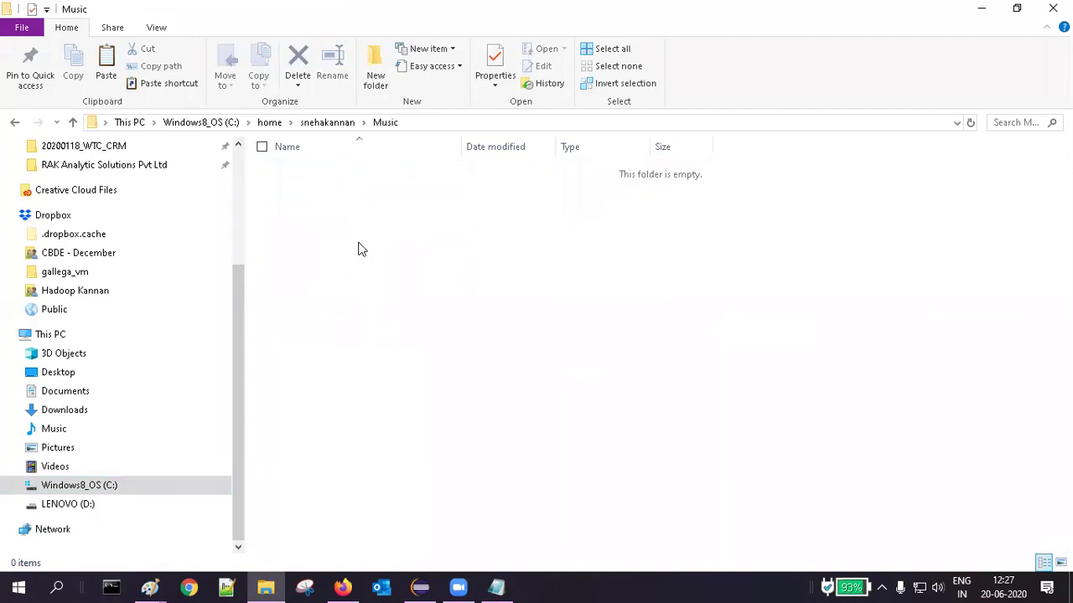
key(ctrl+v)
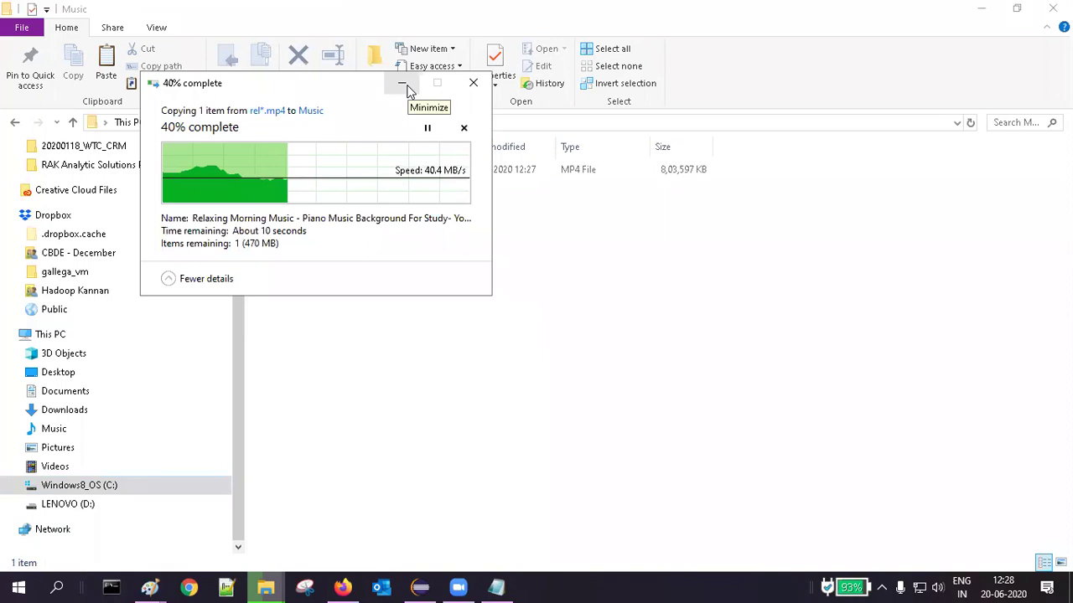
Copy "eurythmics - annie lennox - sweat dreams.mp3" from the Songs folder on D: and minimize the File Explorer and Eclipse windows
click(85, 509)
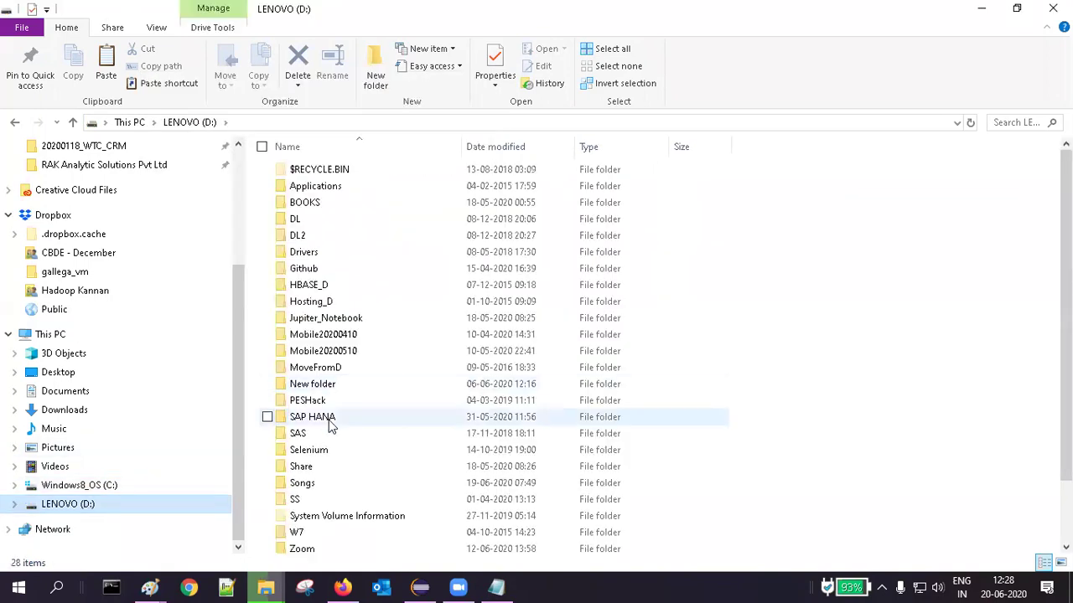
double_click(307, 483)
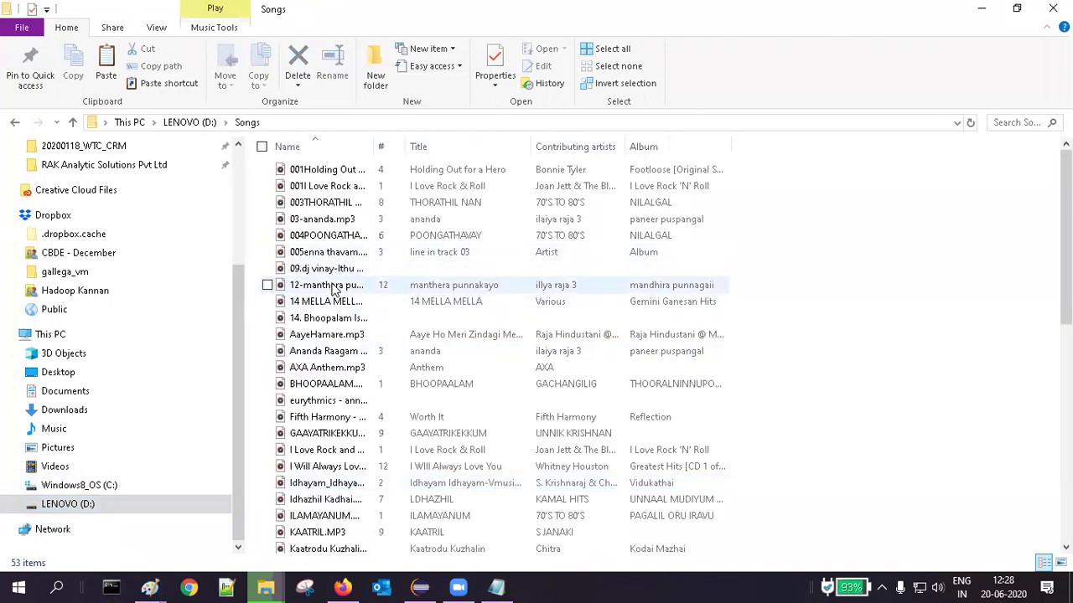
click(329, 403)
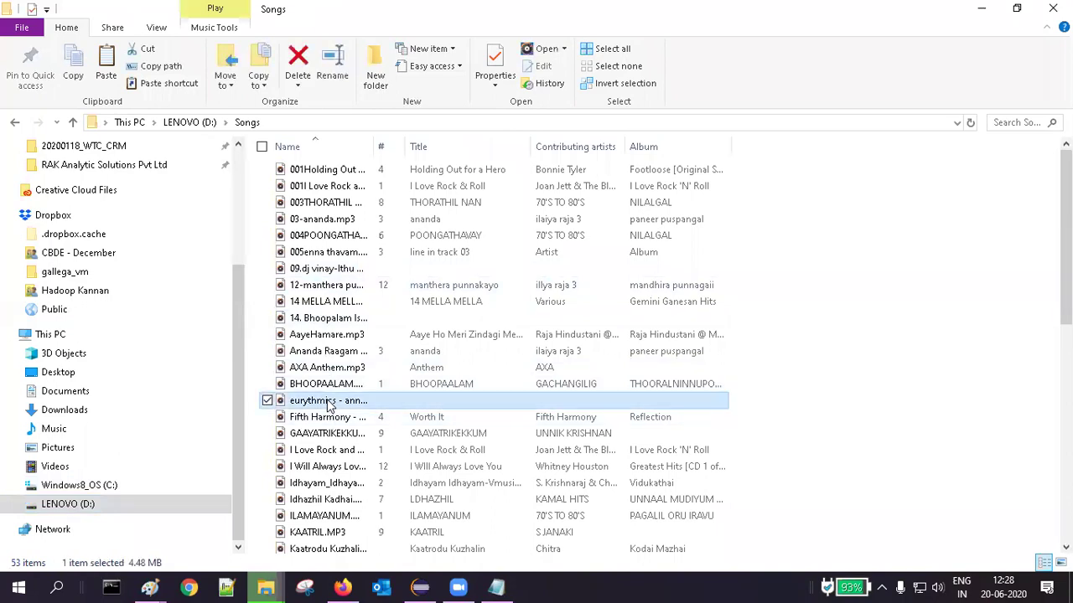
click(996, 8)
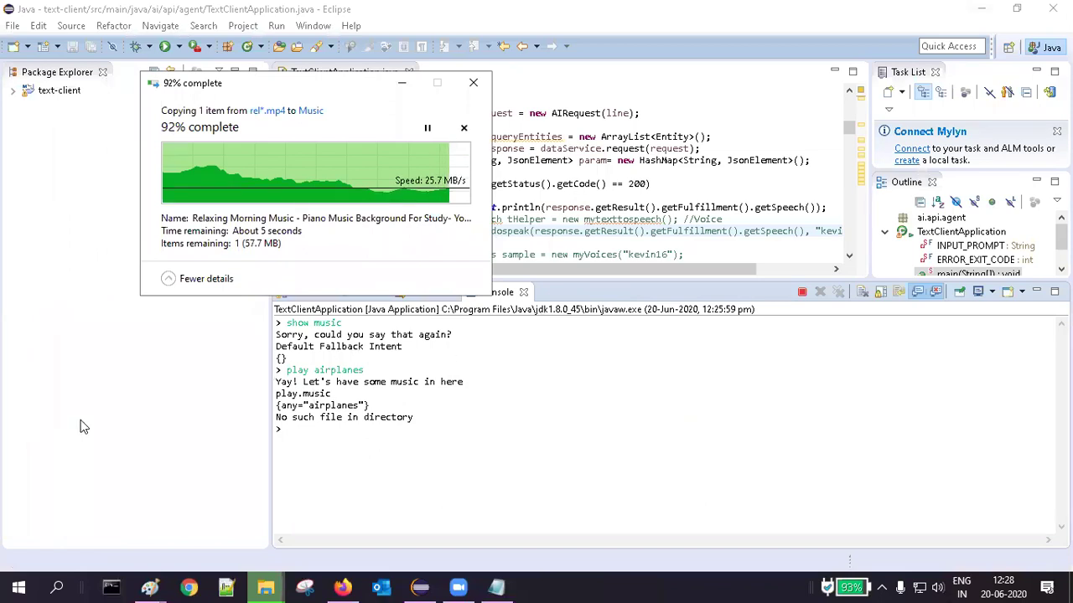
click(984, 9)
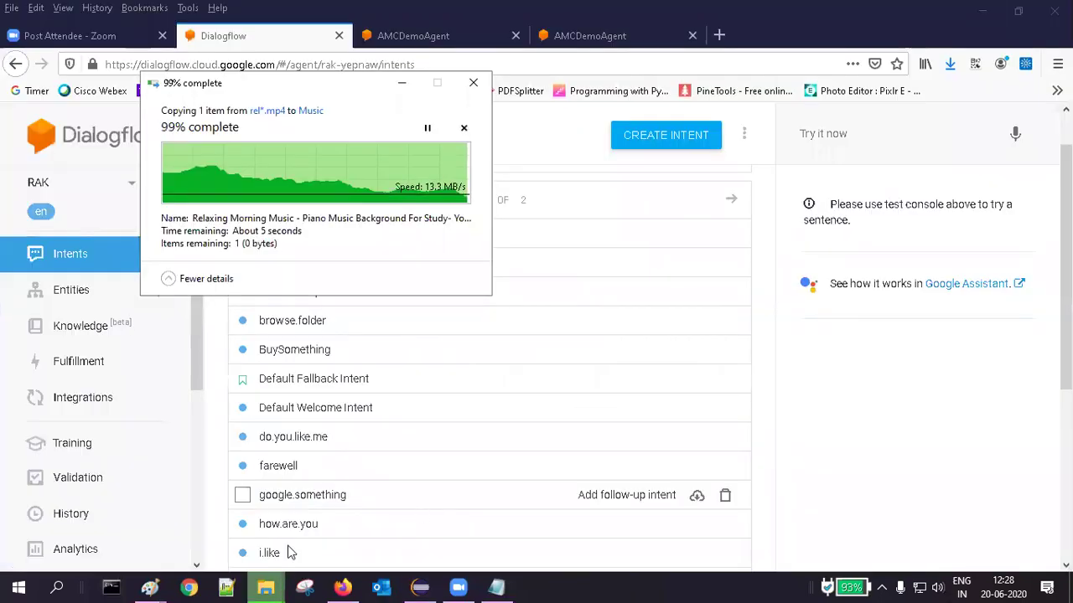
Return to File Explorer and paste the copied eurythmics MP3 into the personal Music folder under C:\home
click(264, 586)
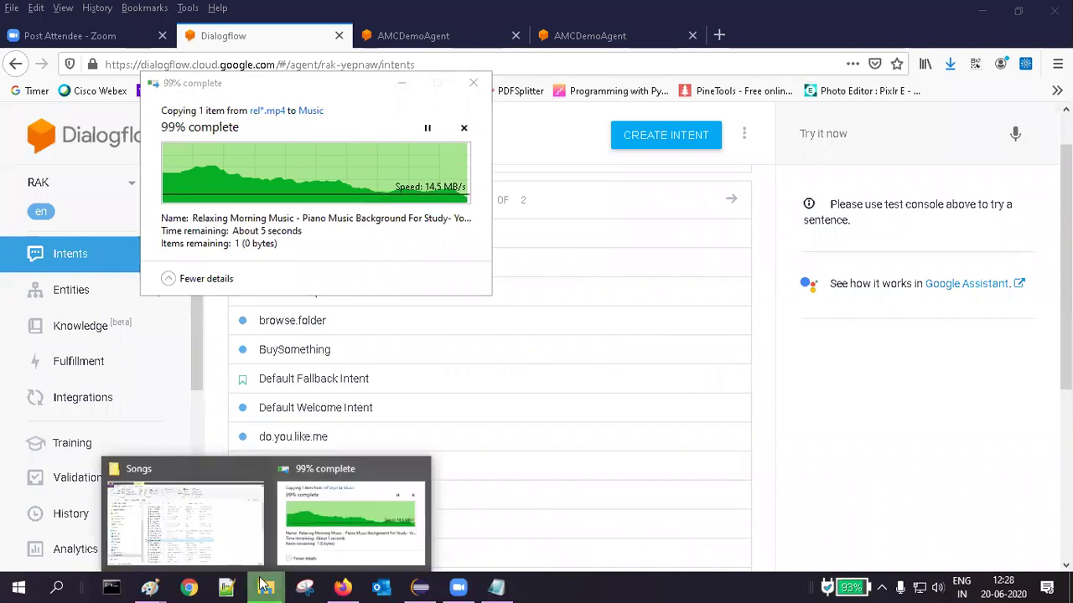
click(206, 536)
click(111, 486)
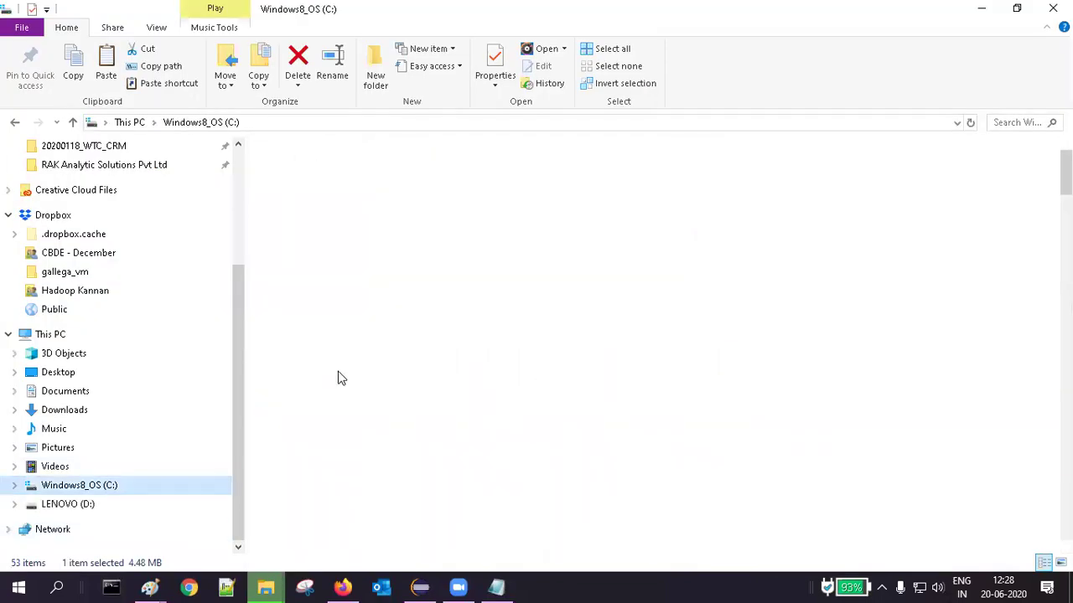
click(336, 368)
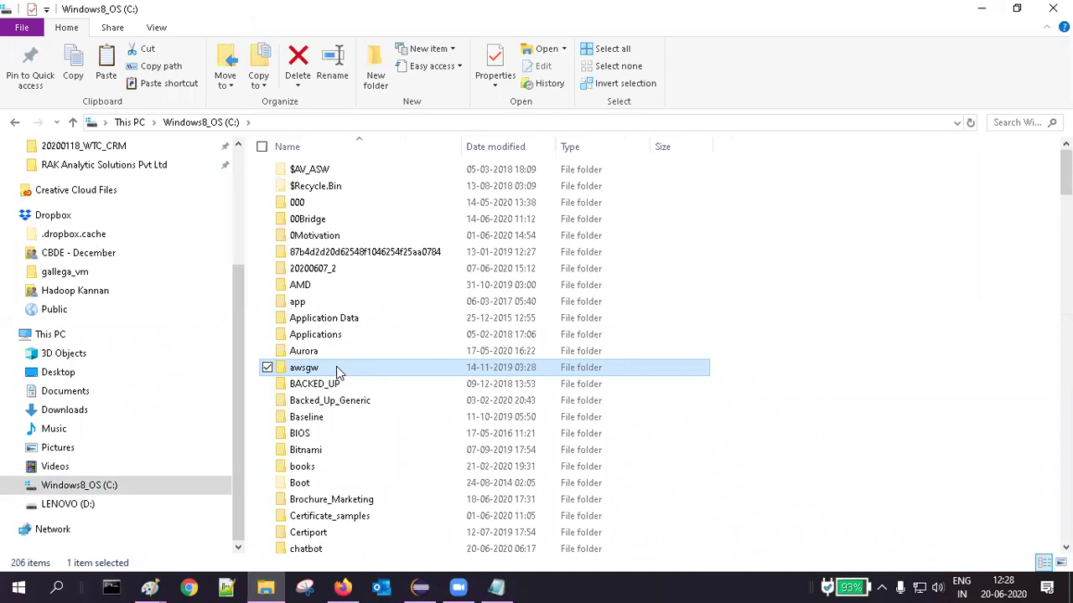
text(home)
key(Return)
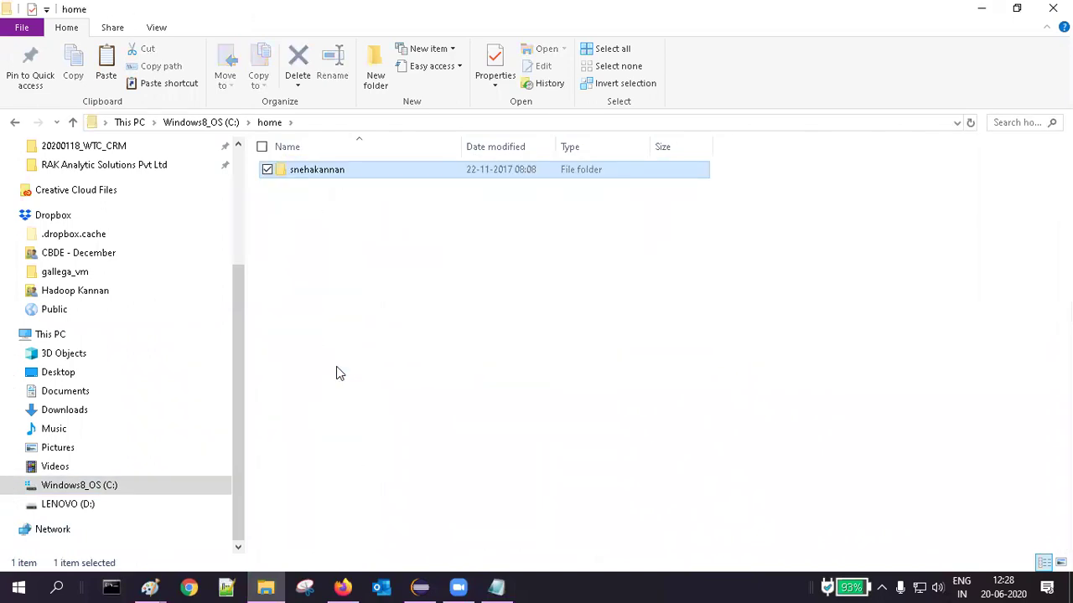
key(Return)
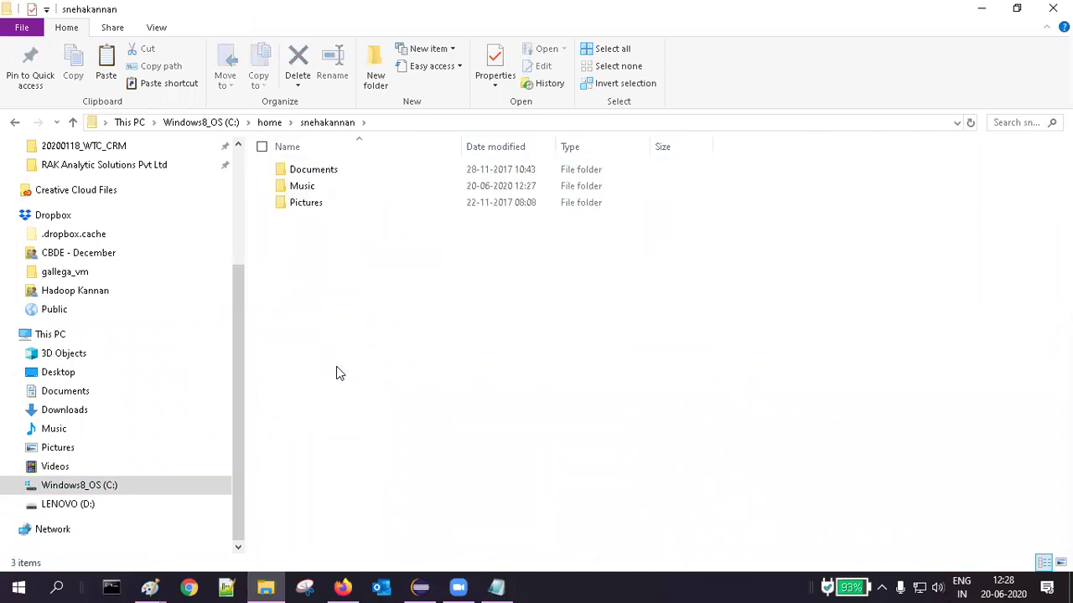
click(313, 188)
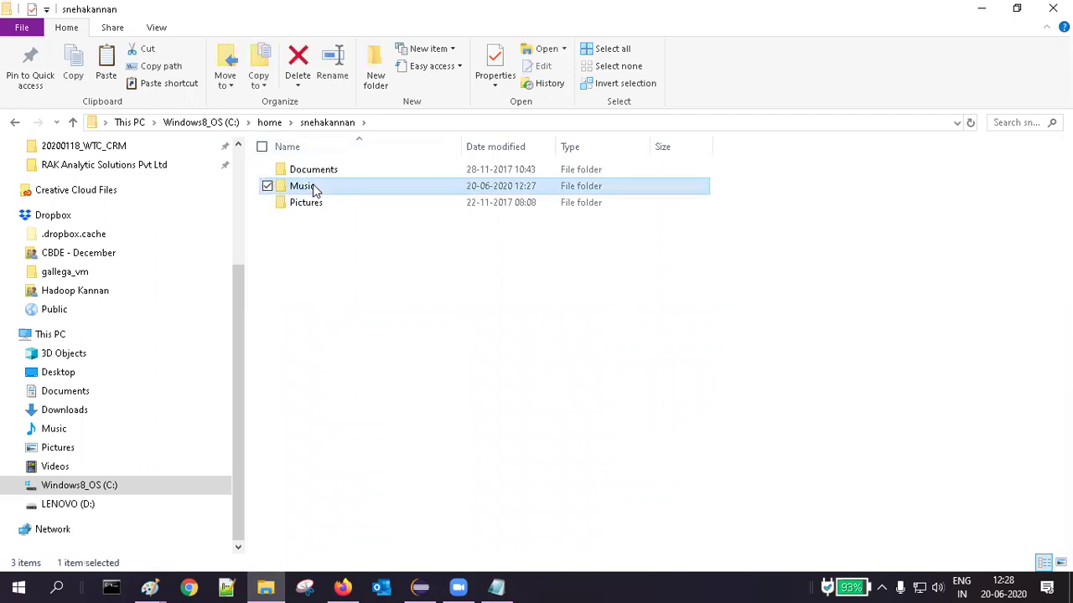
double_click(313, 188)
key(ctrl+v)
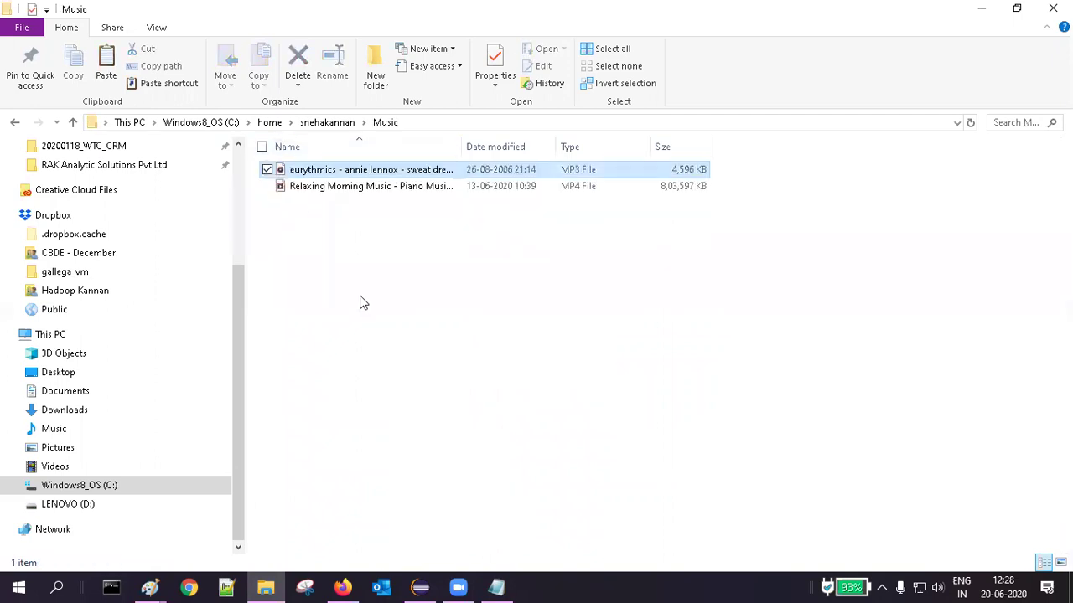
Rename the eurythmics MP3 in the Music folder as eurythmics.mp3
right_click(362, 172)
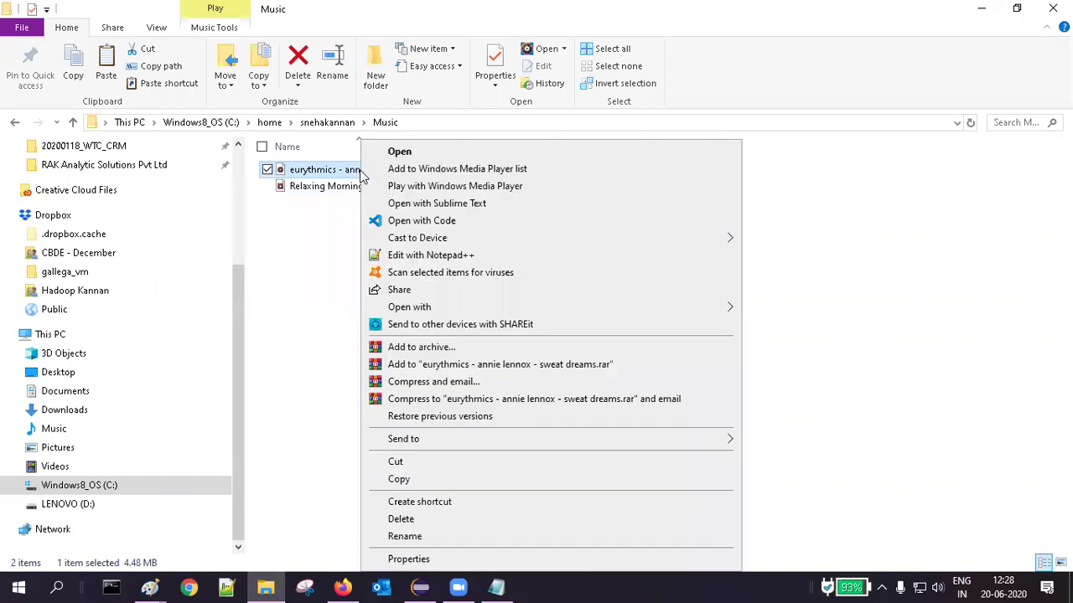
click(409, 536)
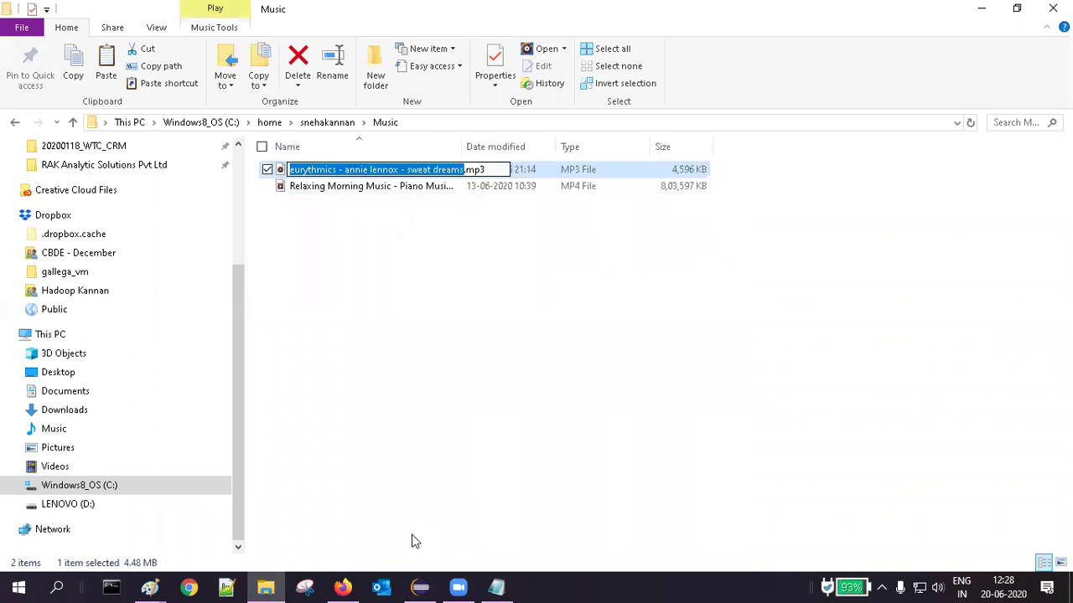
key(Home)
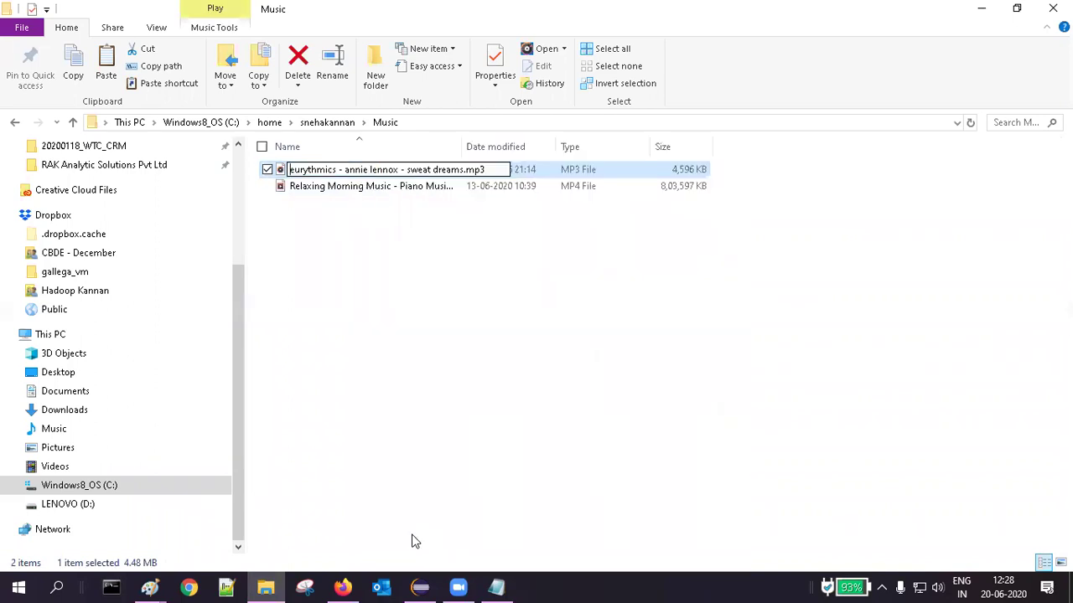
key(Right)
key(Right)
key(Right)
key(Right)
key(Right)
key(Right)
key(Right)
key(Right)
key(Right)
key(Right)
key(Delete)
key(Delete)
key(Delete)
key(Delete)
key(Delete)
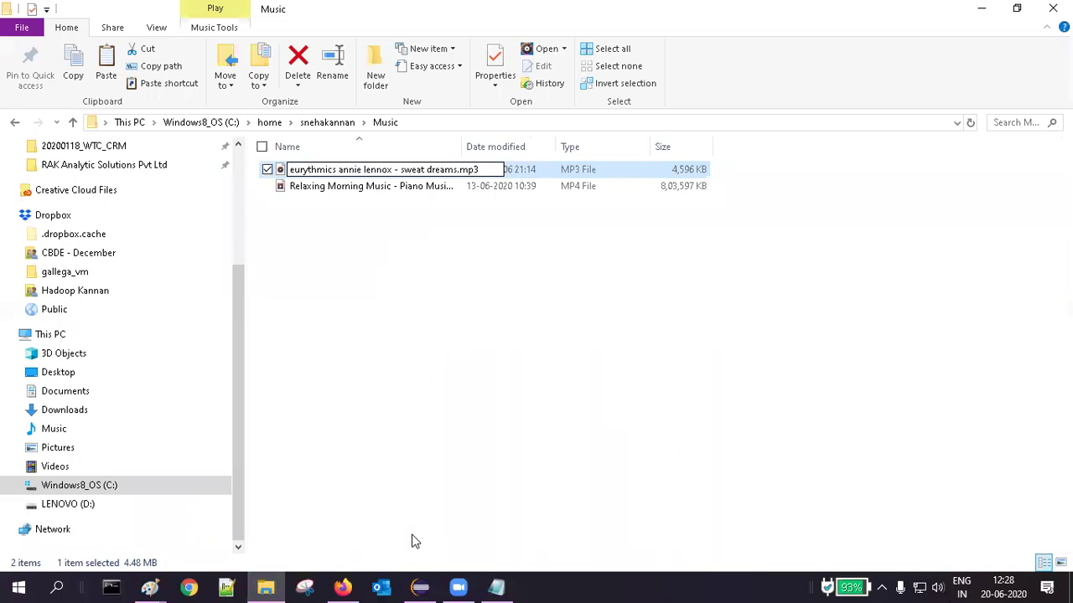
key(Delete)
key(Delete)
key(Delete)
key(Delete)
key(Delete)
key(Delete)
key(Delete)
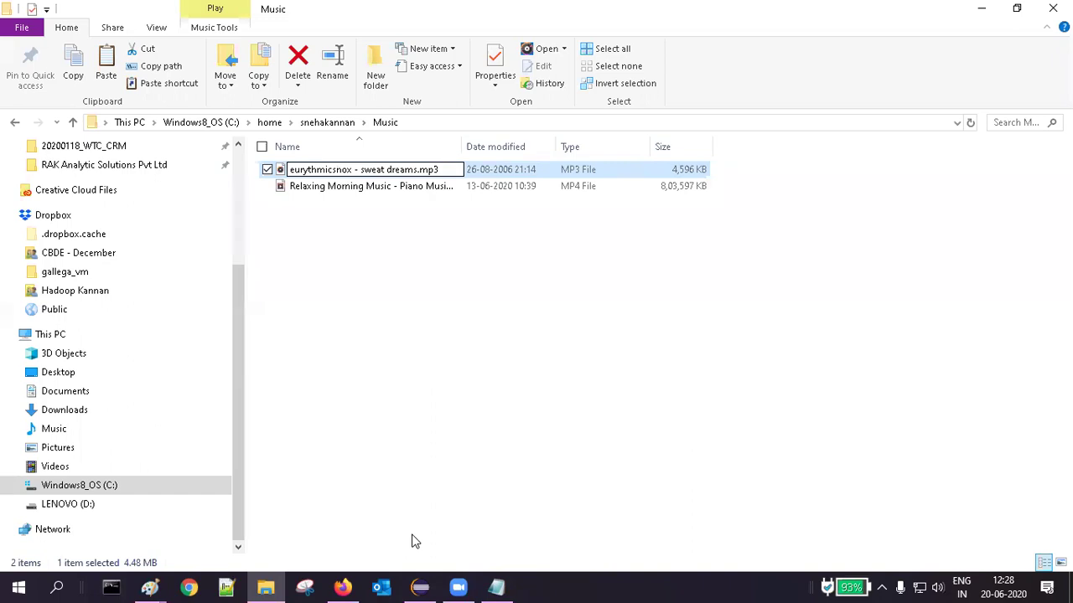
key(Delete)
key(Delete)
key(Delete)
key(Delete)
key(Delete)
key(Delete)
key(Delete)
key(Delete)
key(Delete)
key(Delete)
key(Delete)
key(Delete)
key(Delete)
key(Delete)
key(Delete)
key(Delete)
key(Delete)
key(Delete)
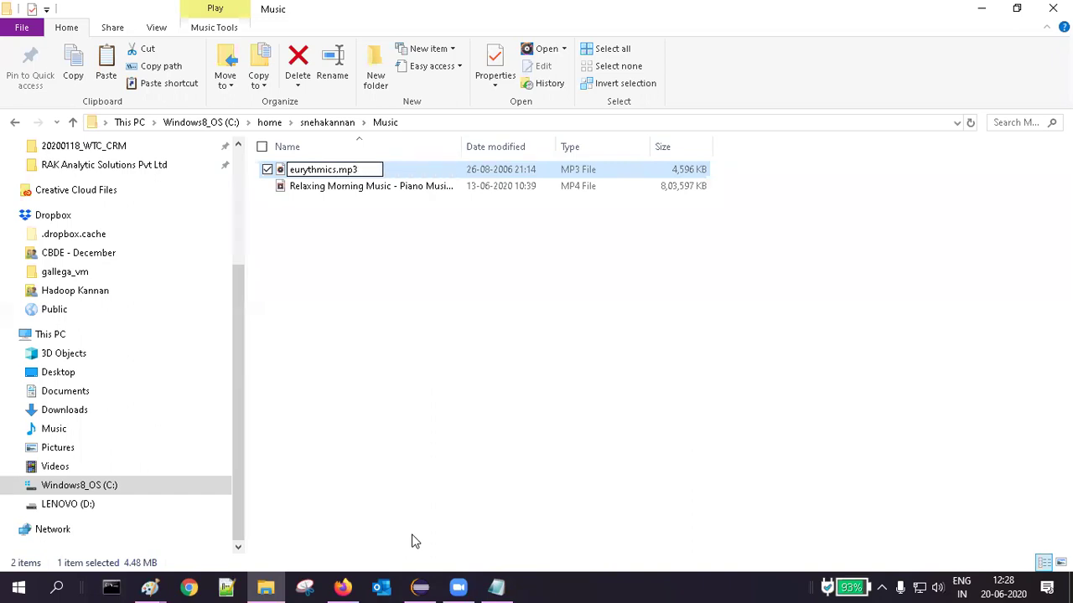
key(Return)
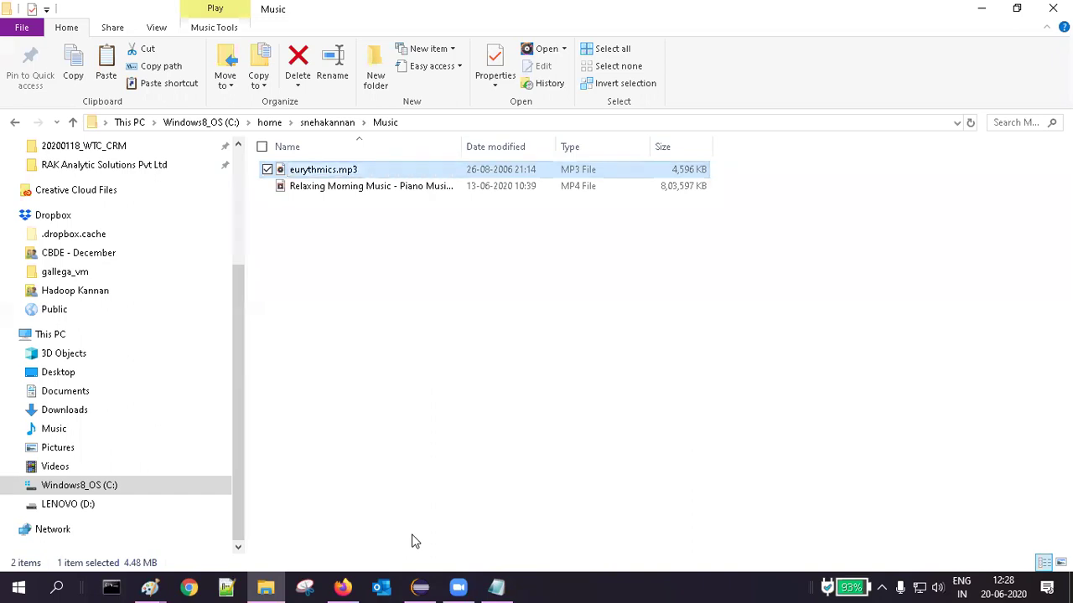
Switch to Eclipse, send "play eurythmics" to the chatbot in the console, and close the Groove Music window that opens
click(981, 7)
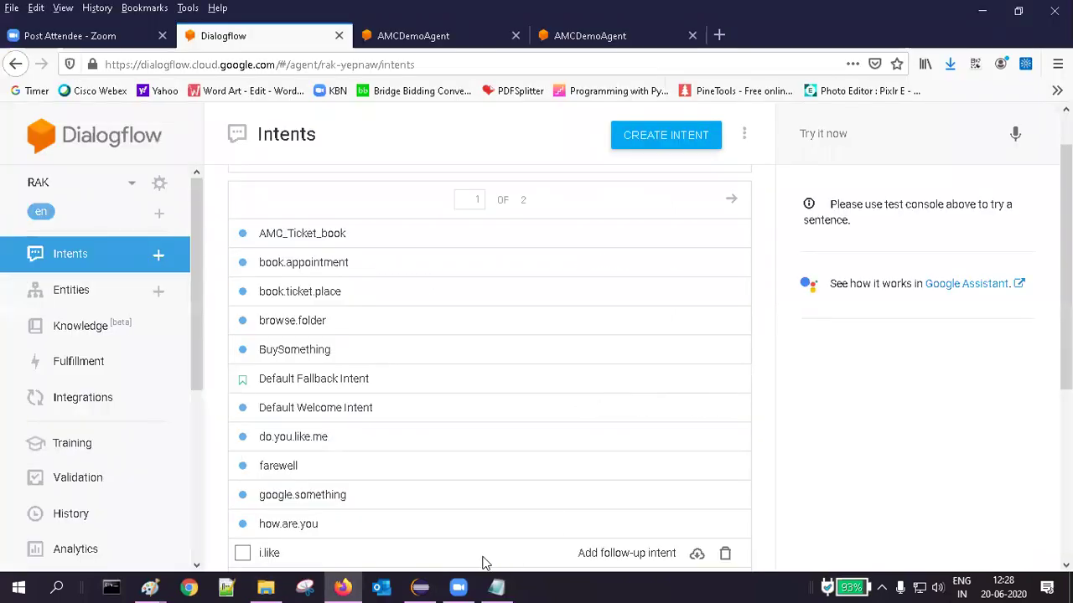
click(420, 586)
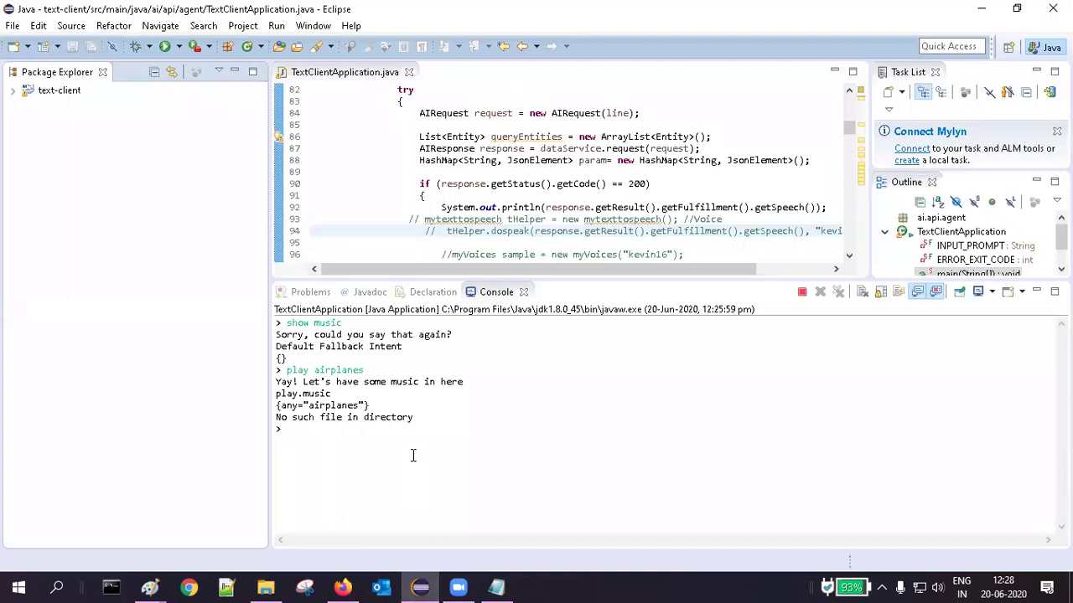
text(play eur)
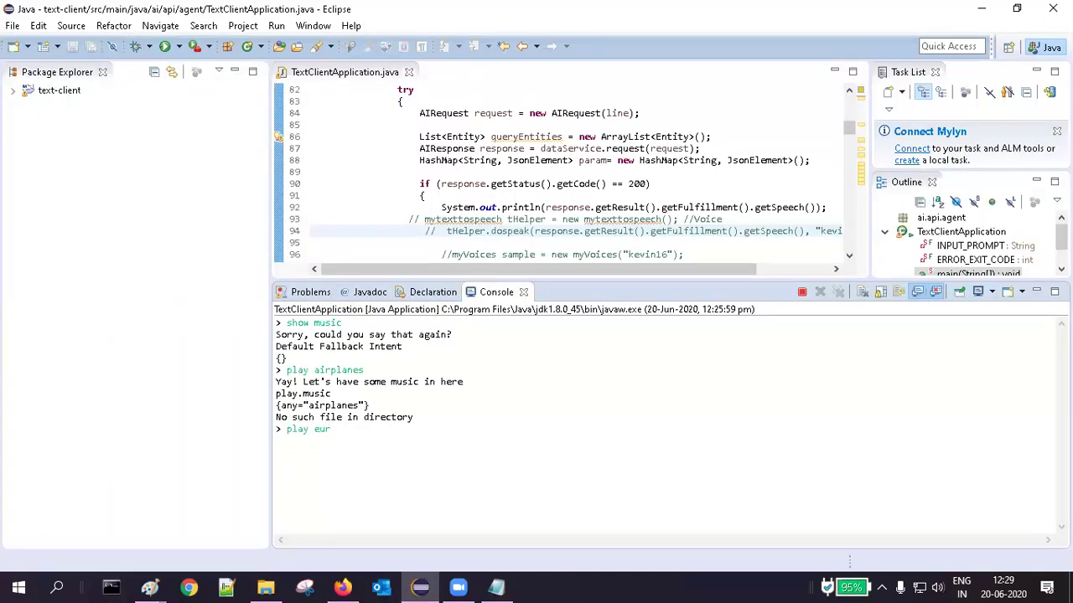
text(ythmics)
key(Return)
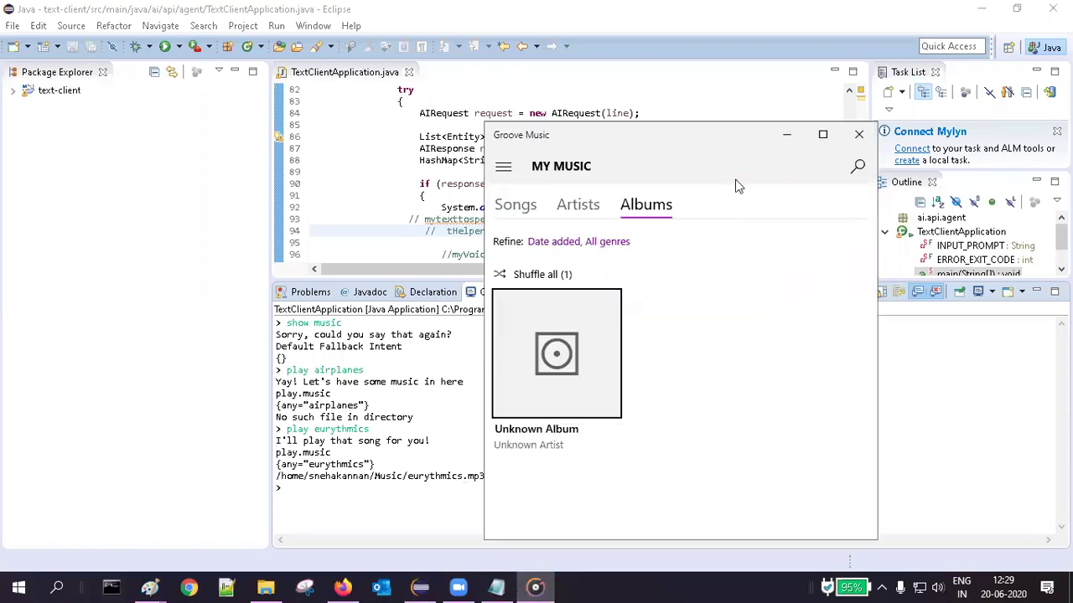
click(857, 137)
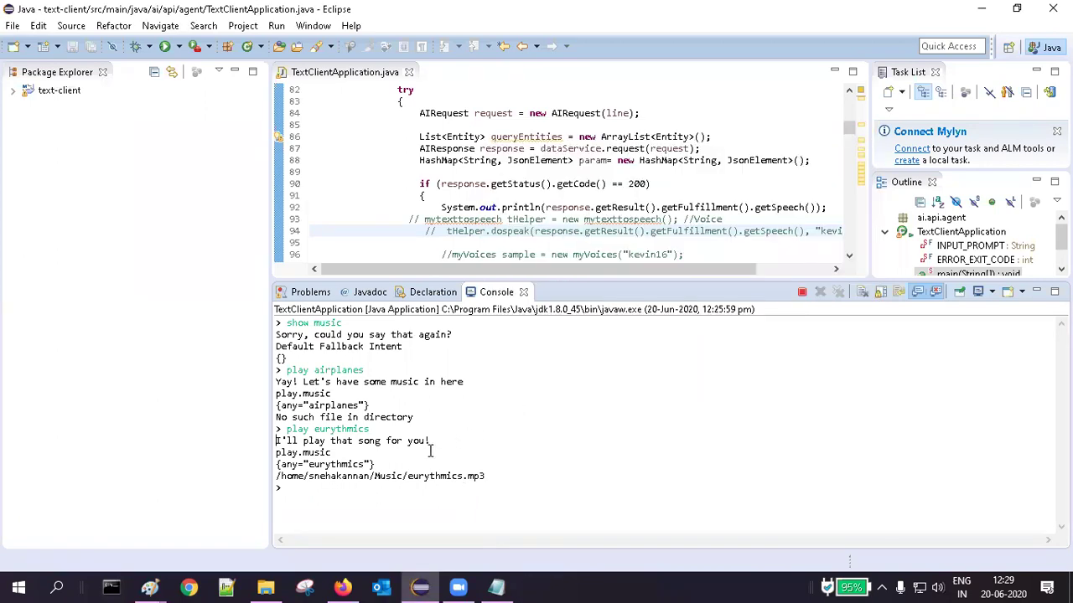
Send "pplay eurythmica" to the chatbot in the console
key(Up)
text(pplay eurythmica)
key(Return)
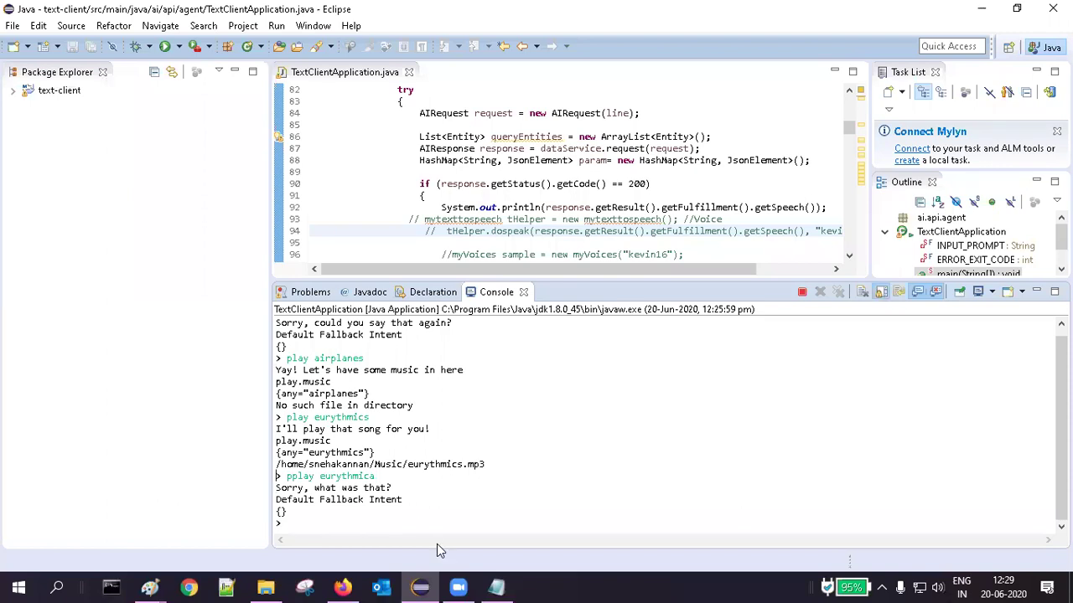
Send "play eurythmica" to the chatbot, bring the Groove Music player forward, and close it
text(play eurythmica)
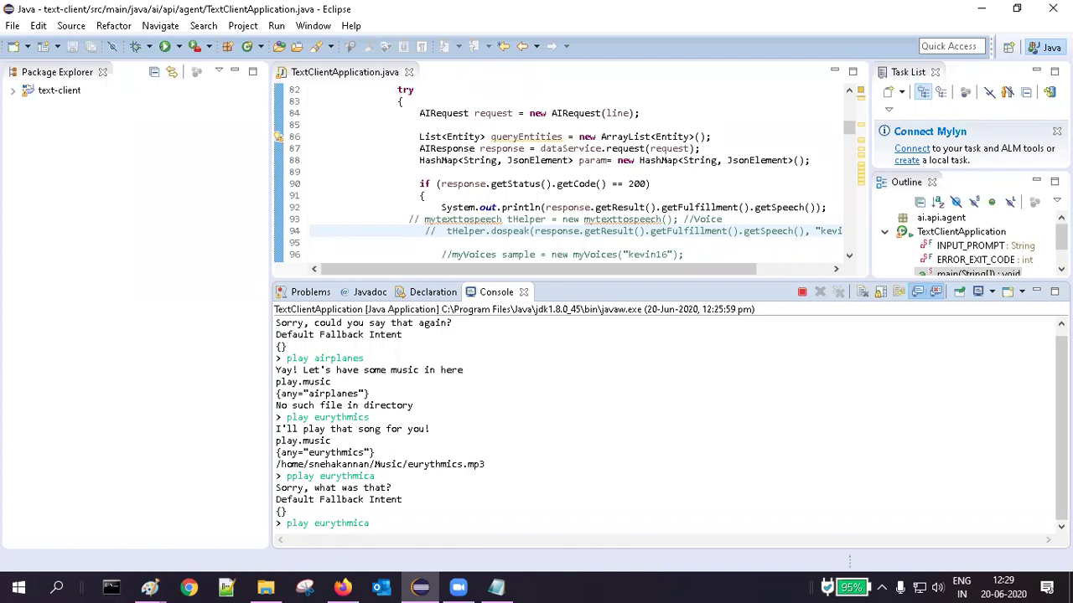
key(Return)
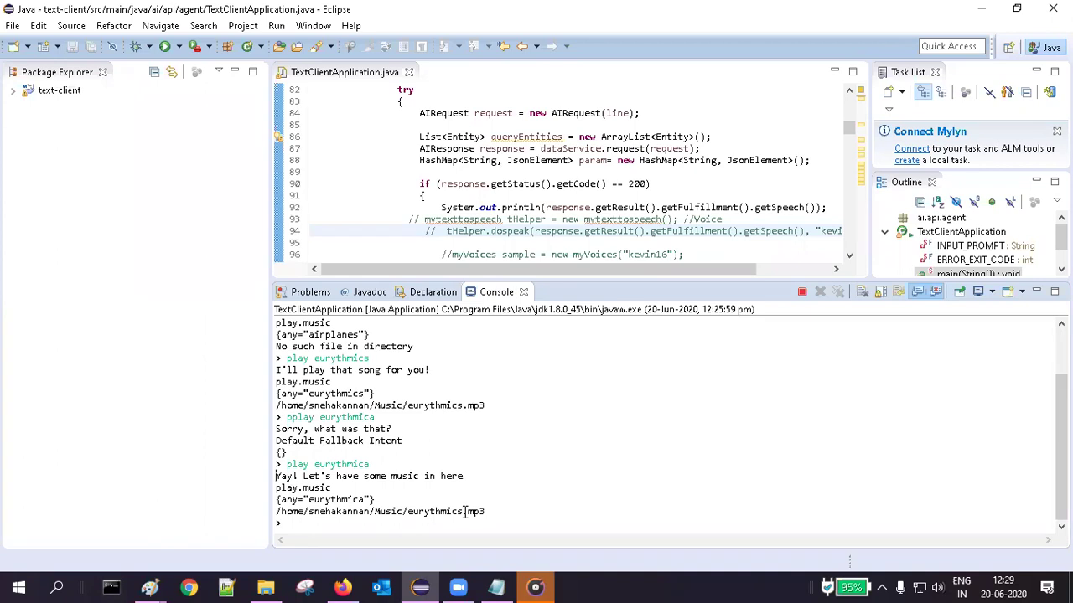
click(537, 587)
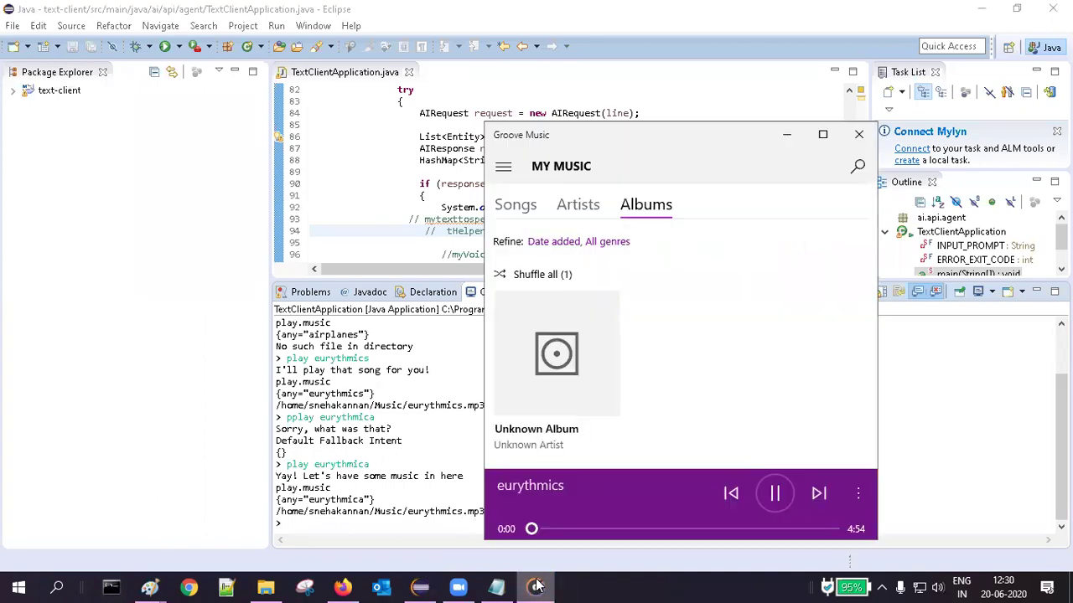
click(861, 138)
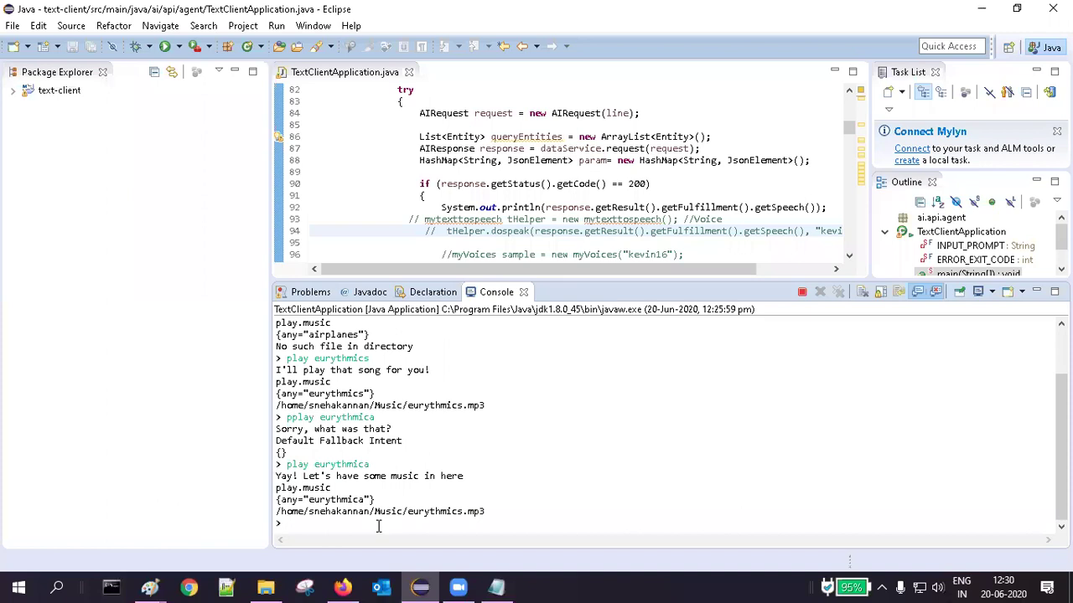
Enter a message starting with "buy" at the chatbot prompt in the console
text(buy)
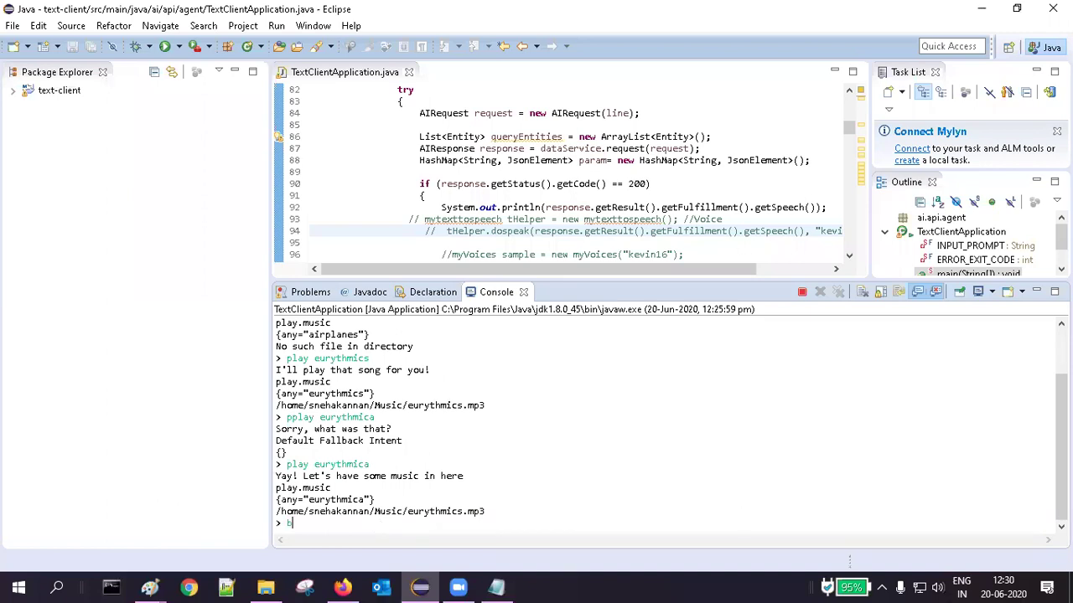